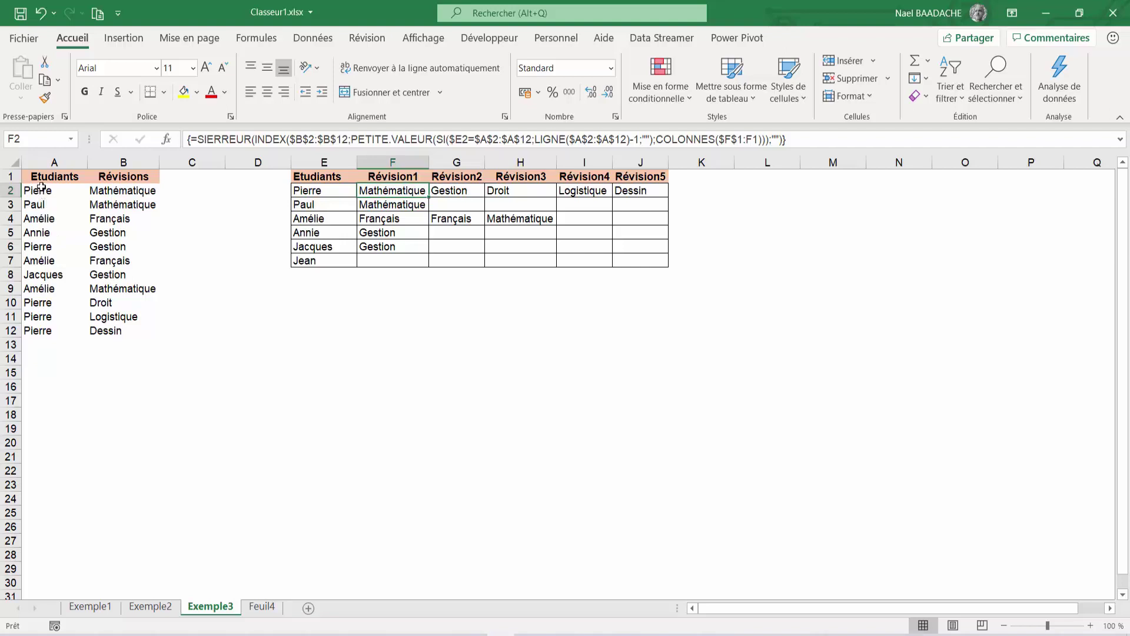
drag(41, 189, 40, 330)
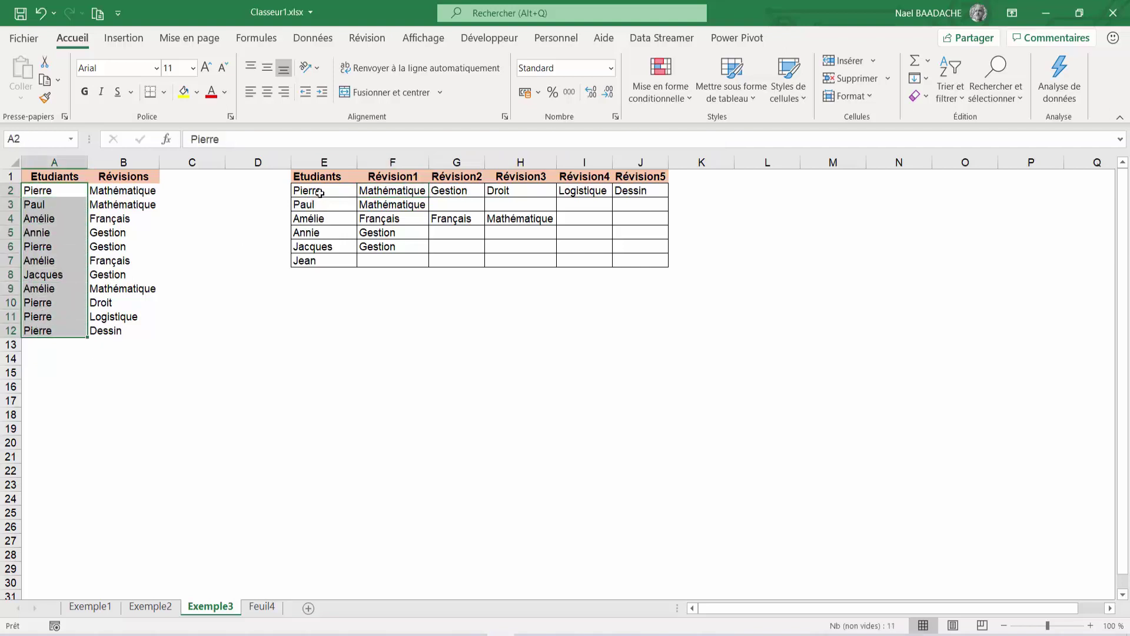
drag(318, 191, 321, 253)
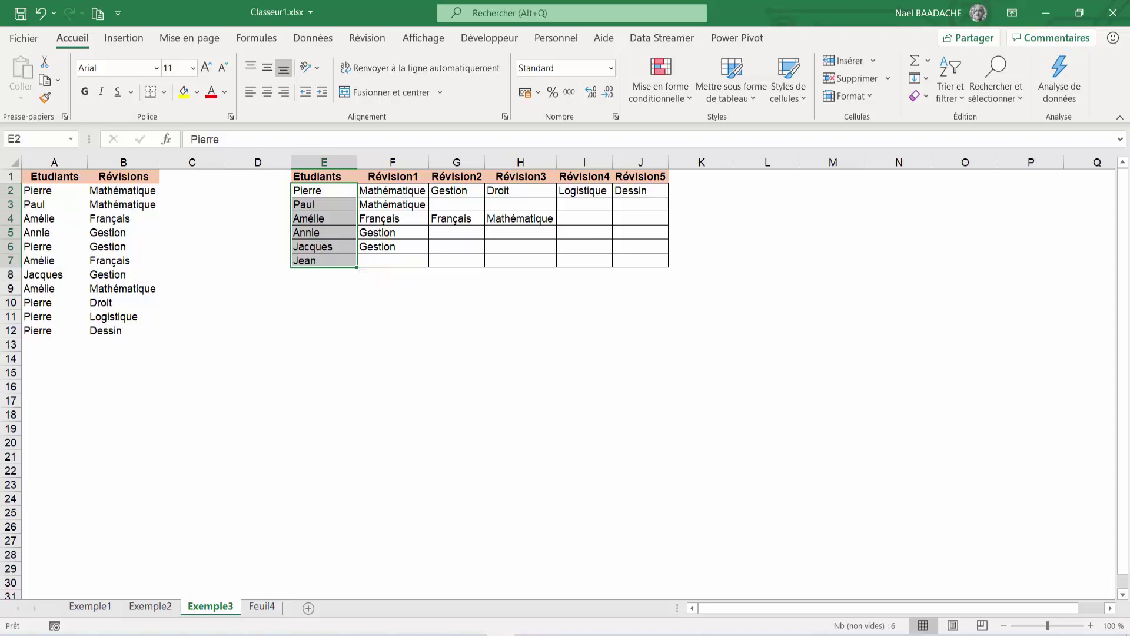
click(717, 635)
click(369, 496)
On the Exemple1 sheet, enter the first listed student's name in cell E2 as the lookup value
click(90, 607)
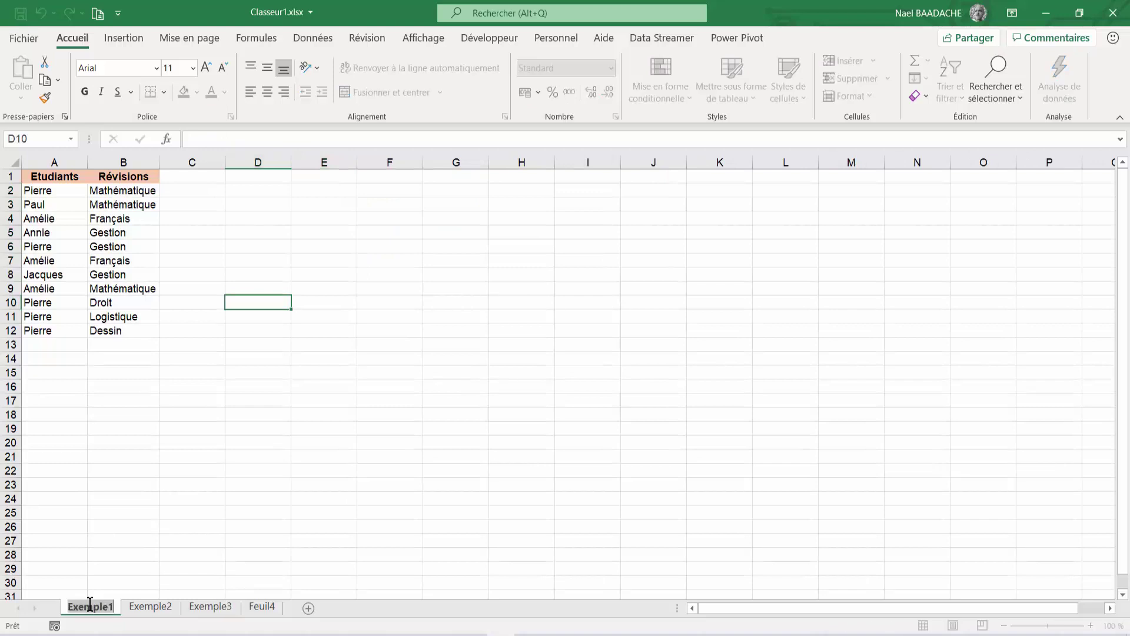
click(213, 439)
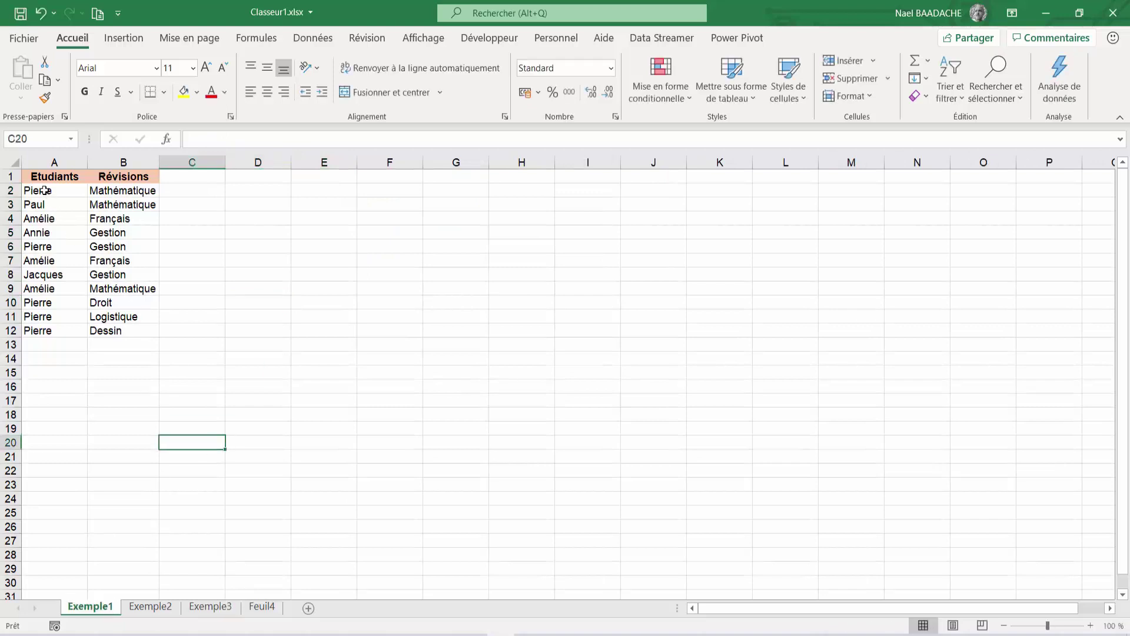
click(45, 190)
click(345, 190)
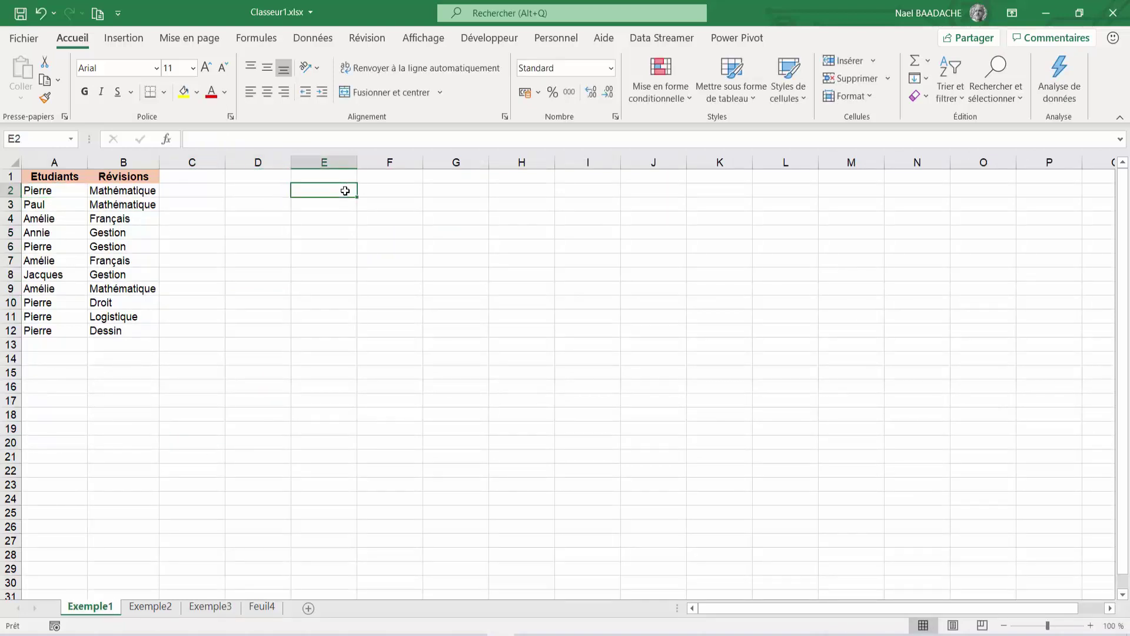
text(Pierre)
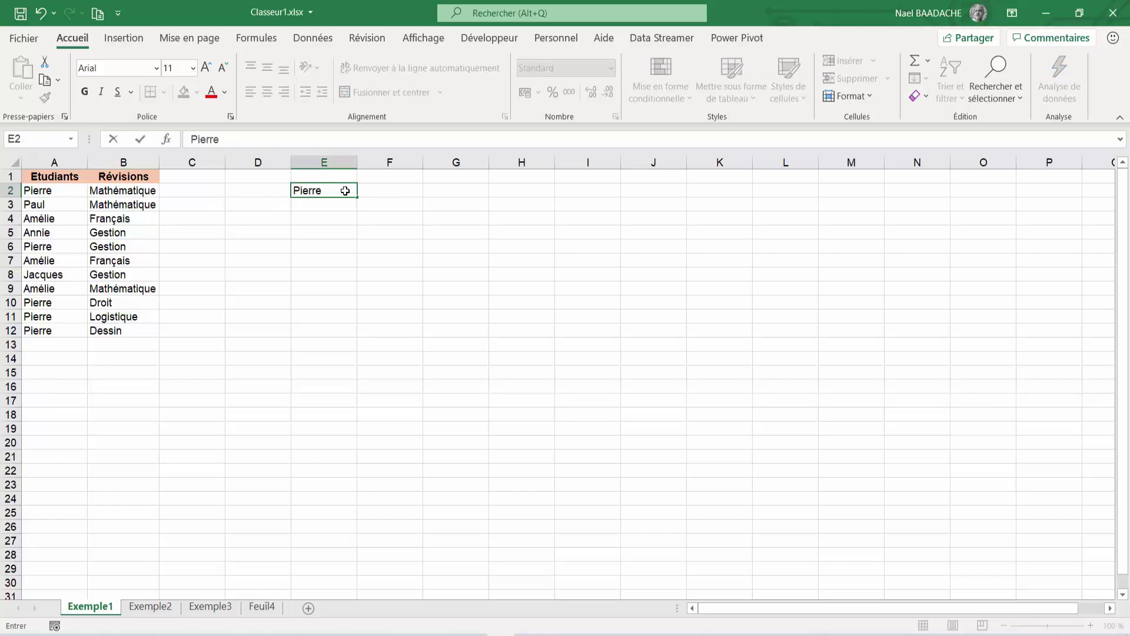
key(Tab)
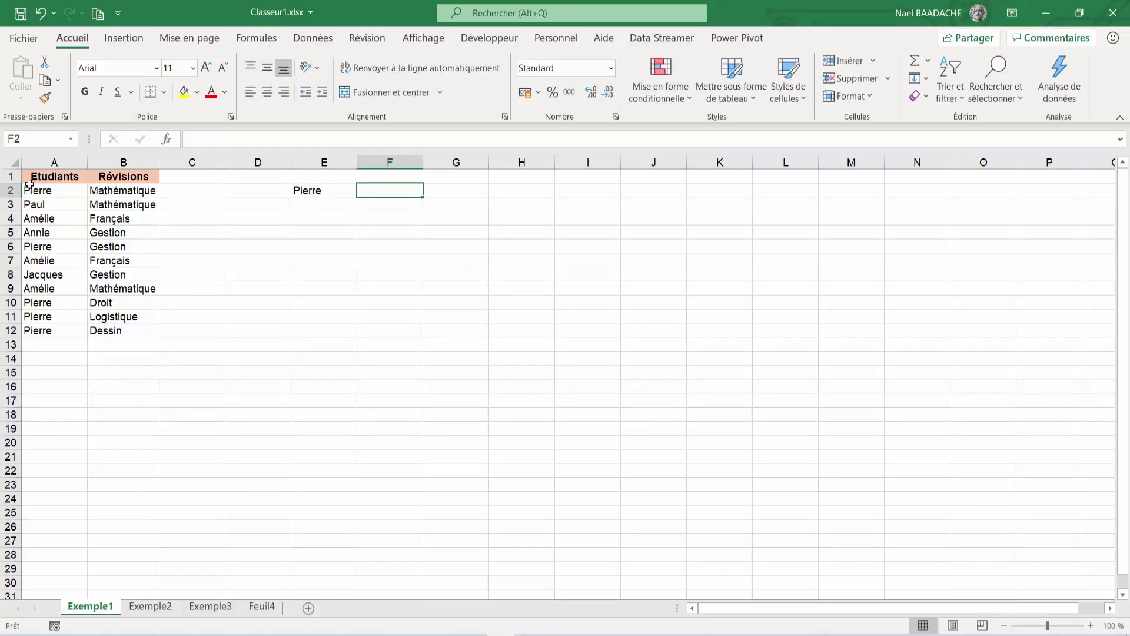
Enter =RECHERCHEV(E2;A2:B12;2;FAUX) in cell F2 and autofit column F to its content
click(103, 190)
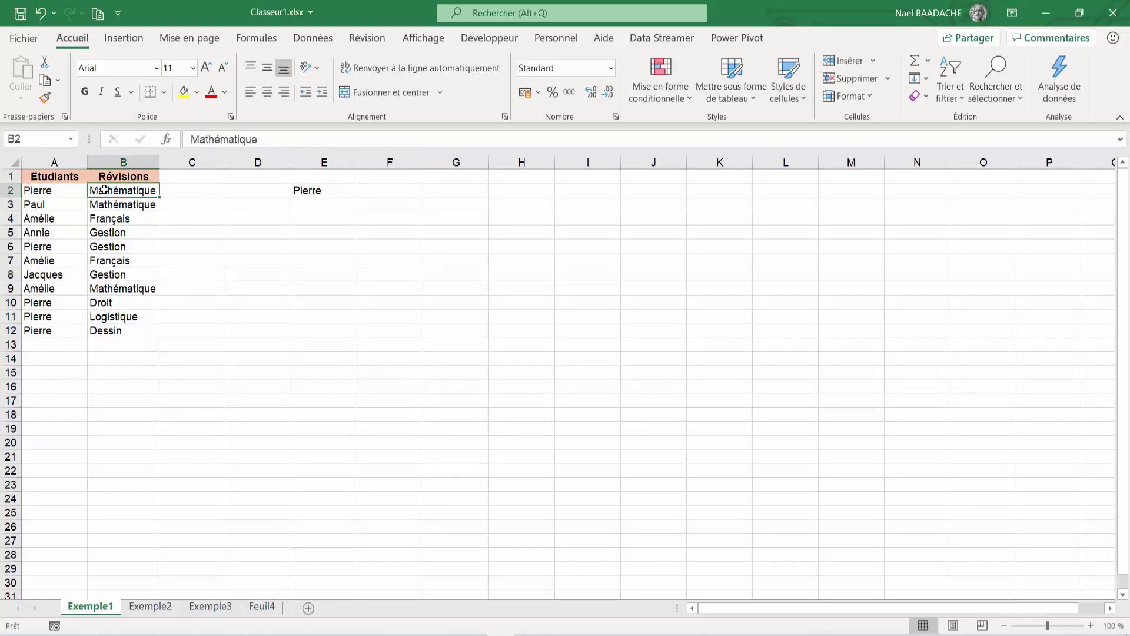
click(394, 192)
text(=re)
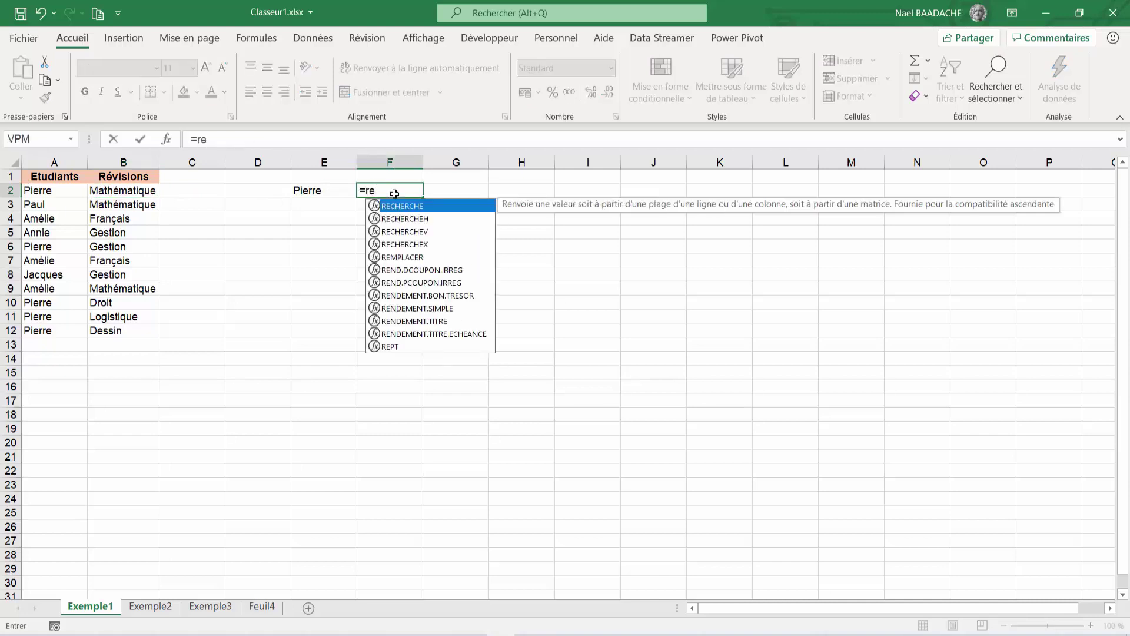
text(cherchev()
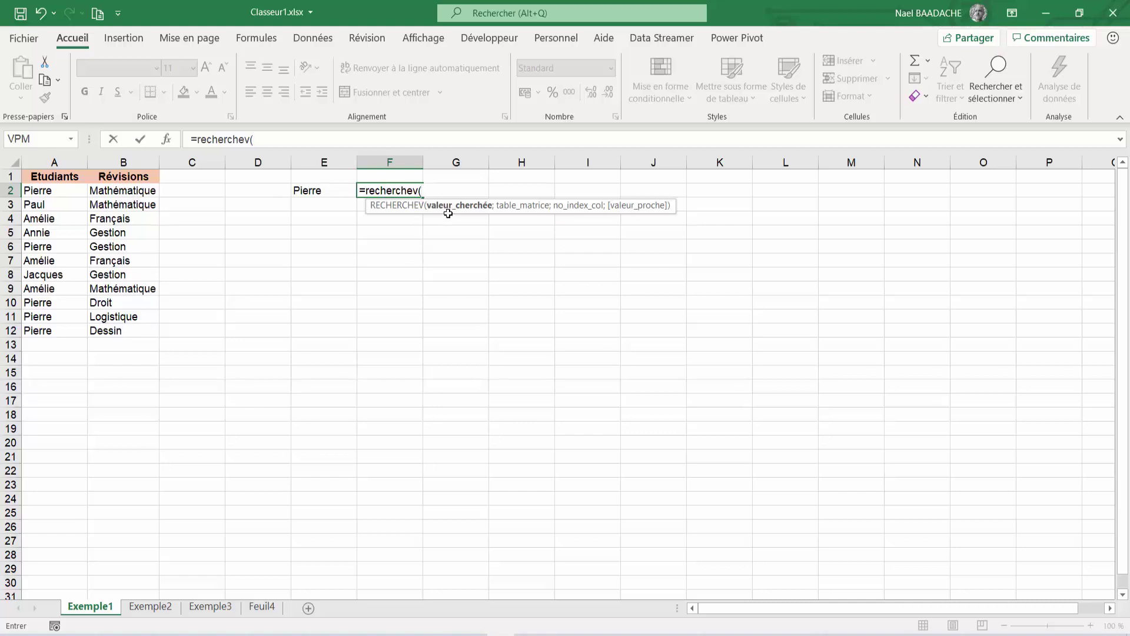
click(318, 190)
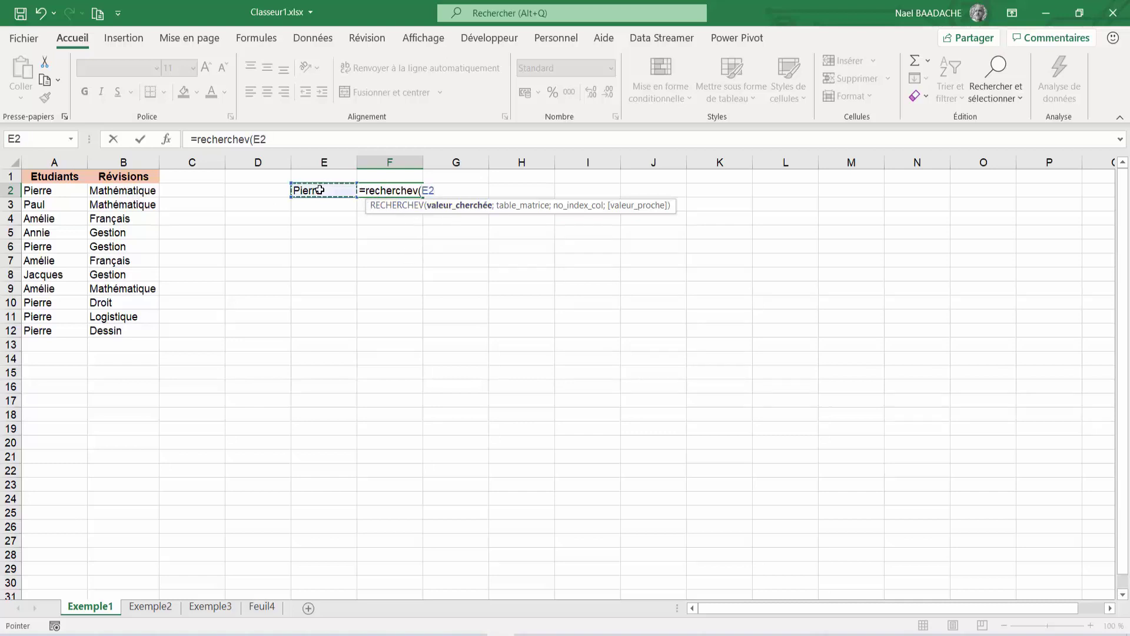
text(;)
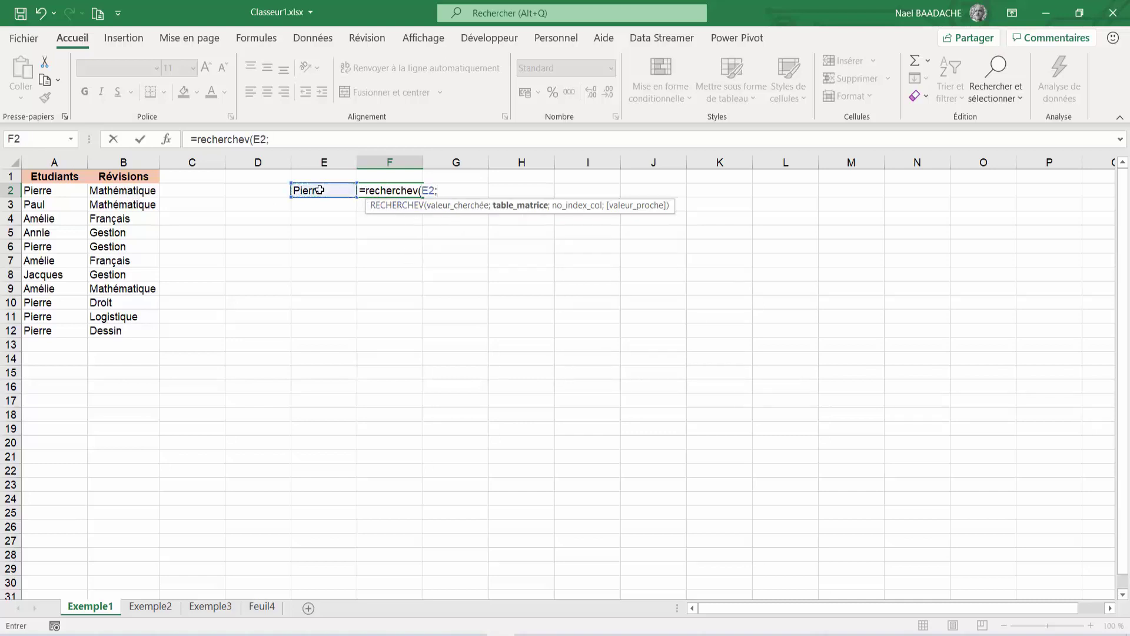
drag(37, 191, 125, 334)
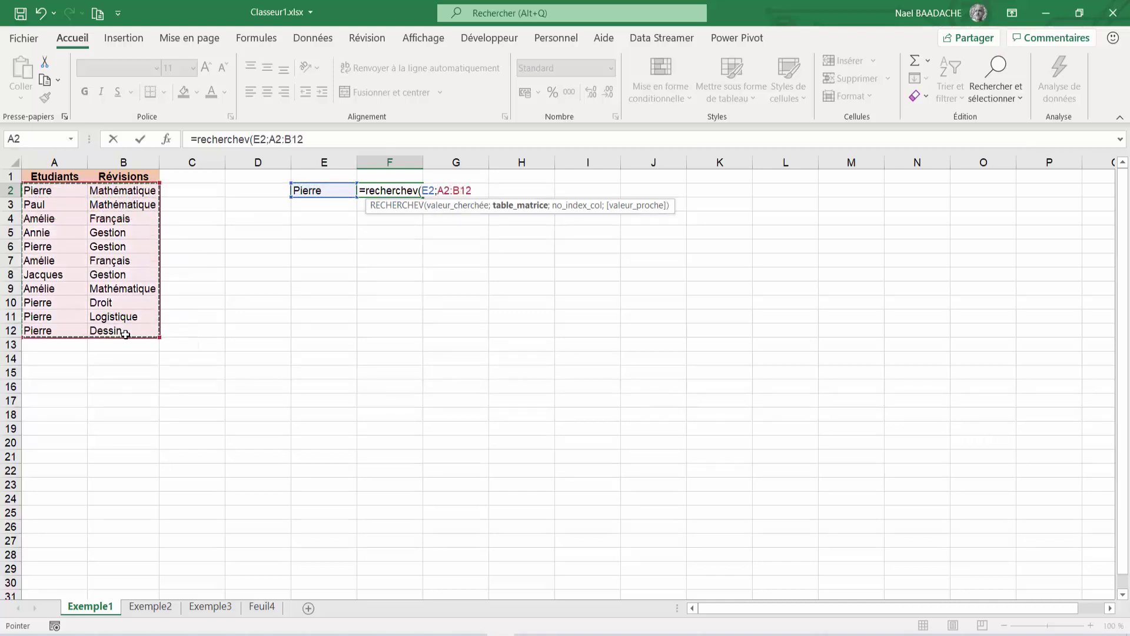
text(;)
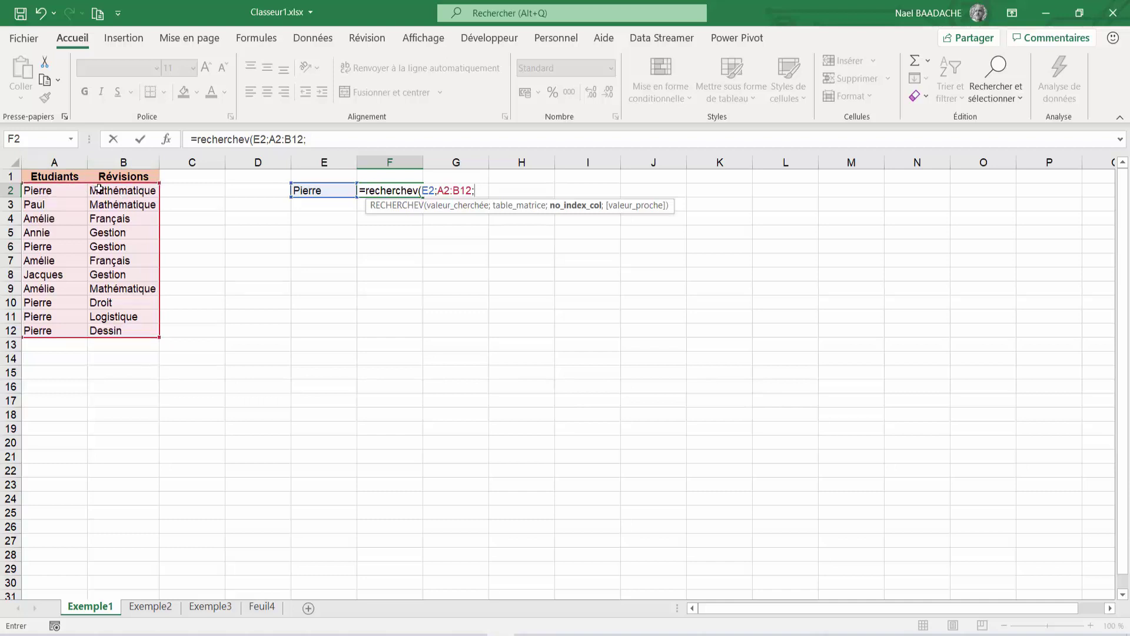
text(2;)
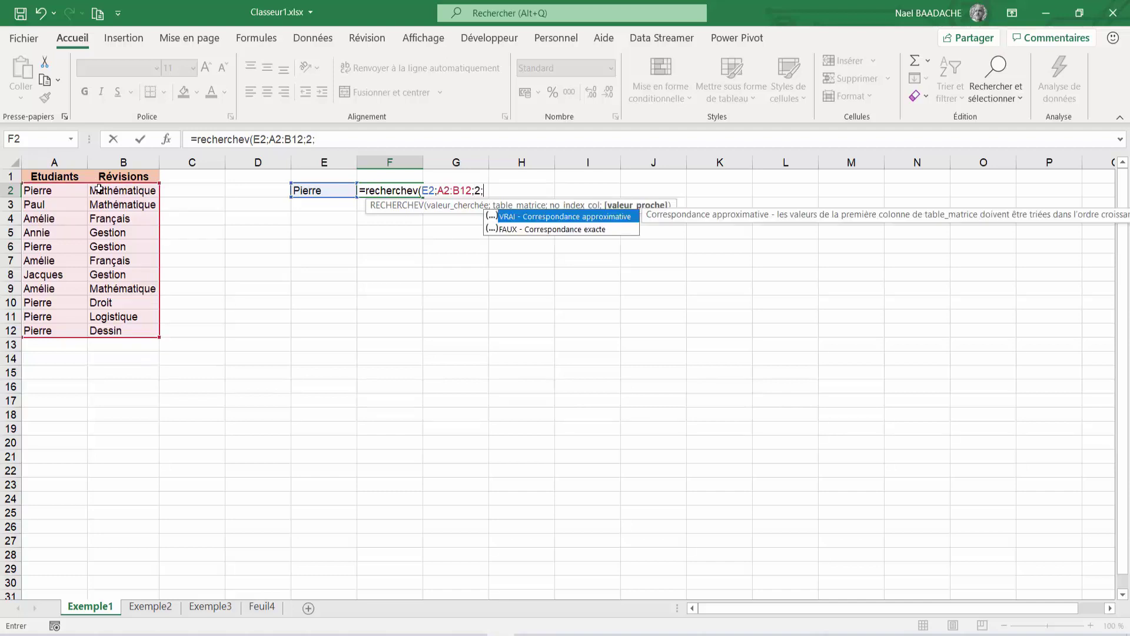
text(faux))
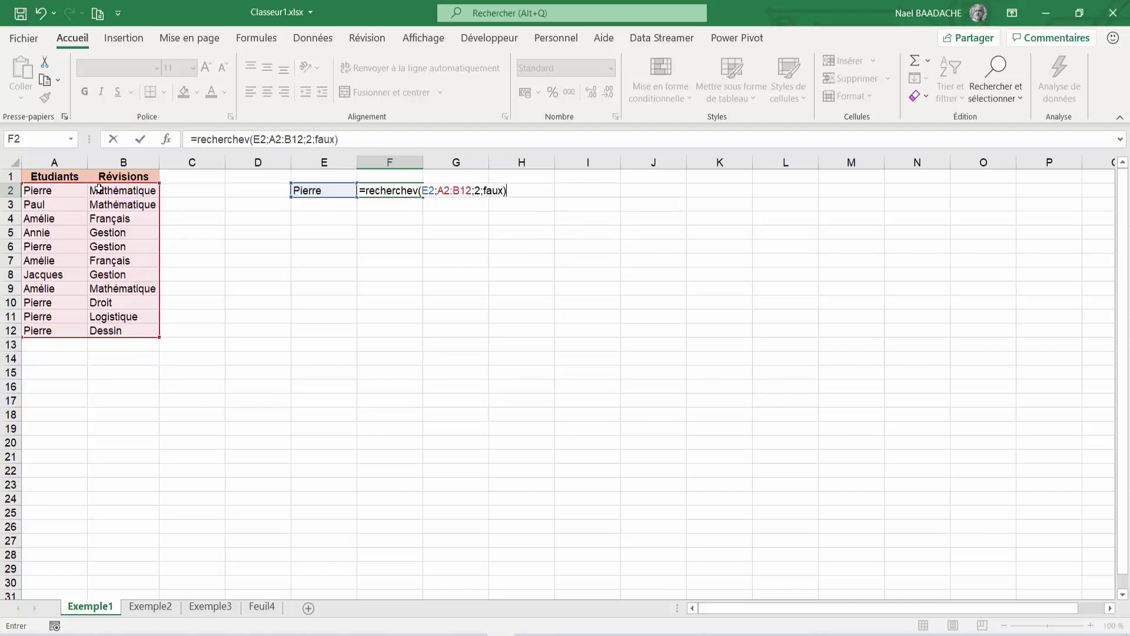
key(Return)
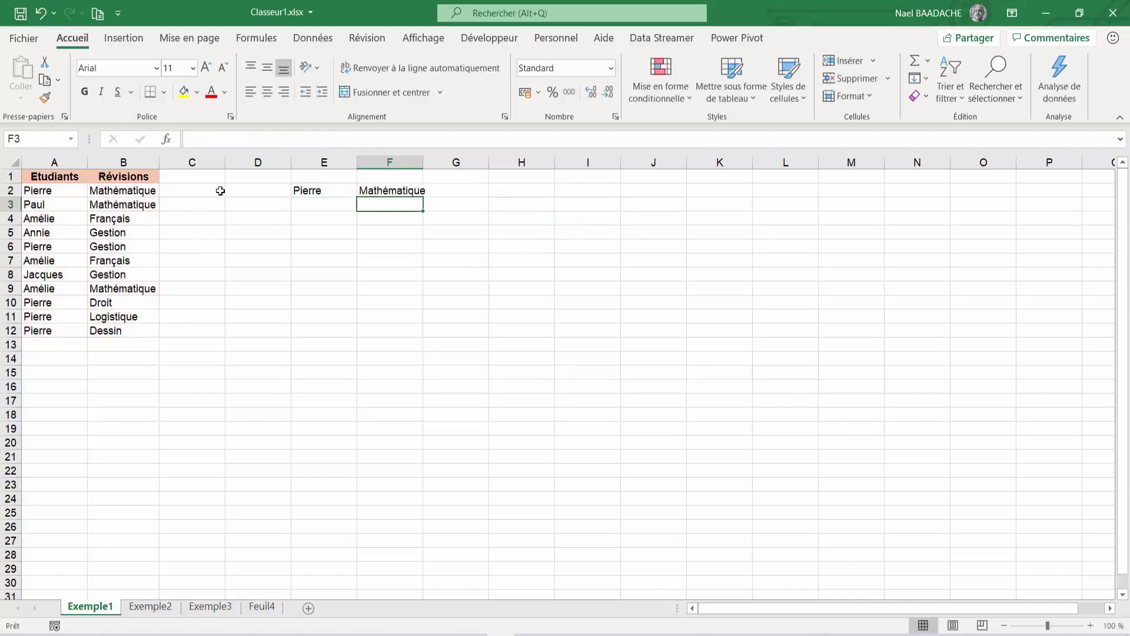
click(396, 192)
double_click(424, 162)
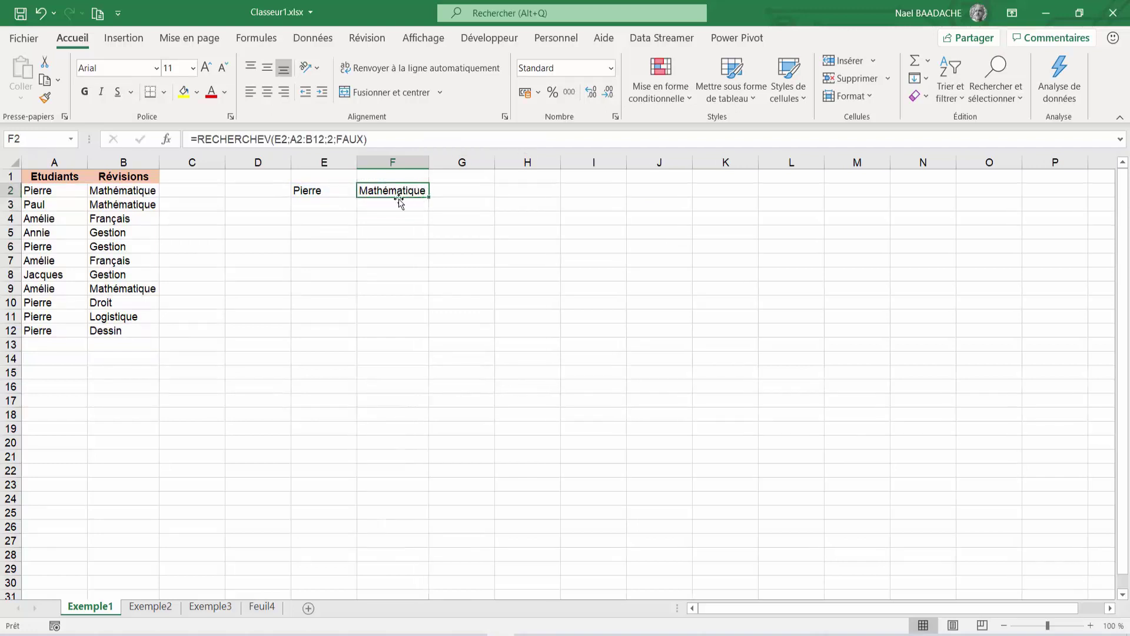
Compare the lookup result in F2 with every row of the source list that belongs to the student in E2
click(130, 189)
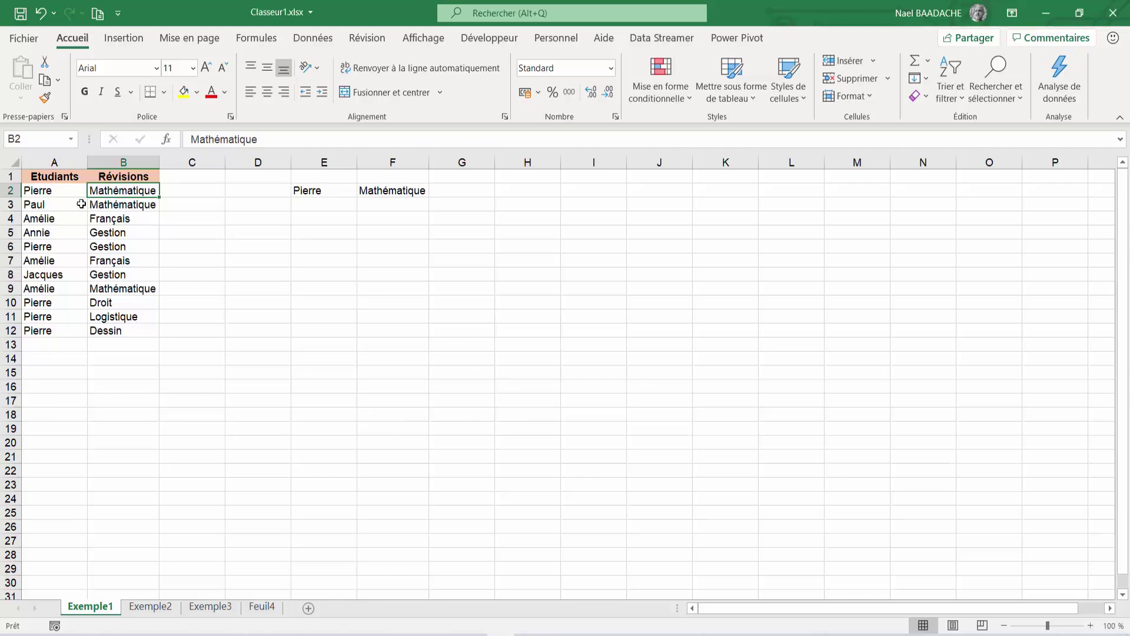
click(46, 191)
click(121, 185)
drag(39, 241, 101, 244)
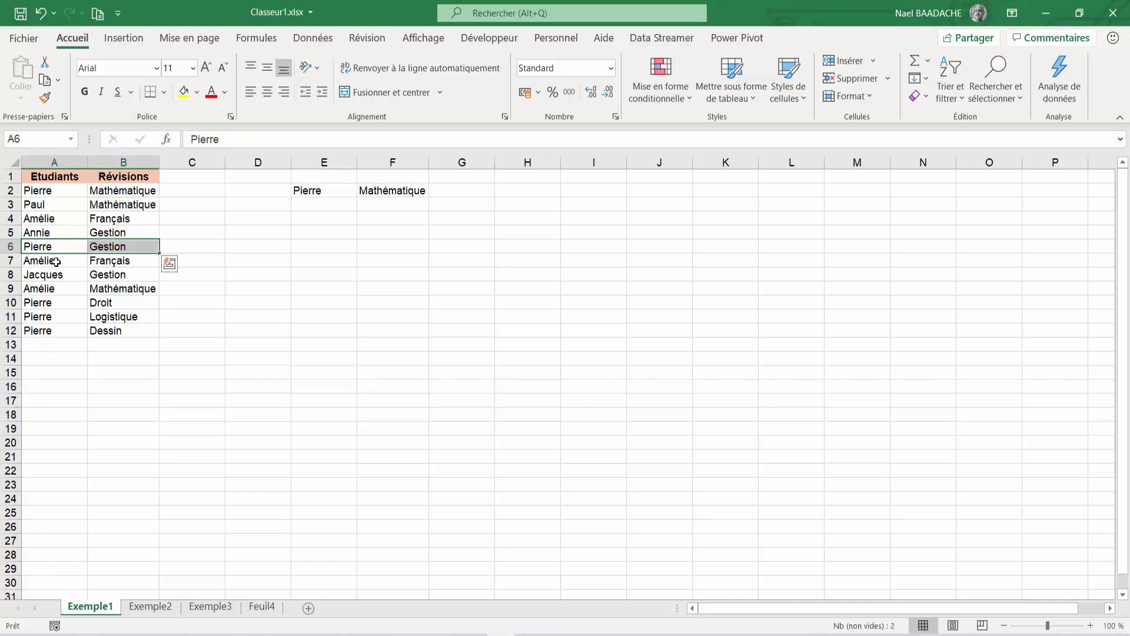
click(68, 300)
drag(69, 301, 100, 332)
click(52, 333)
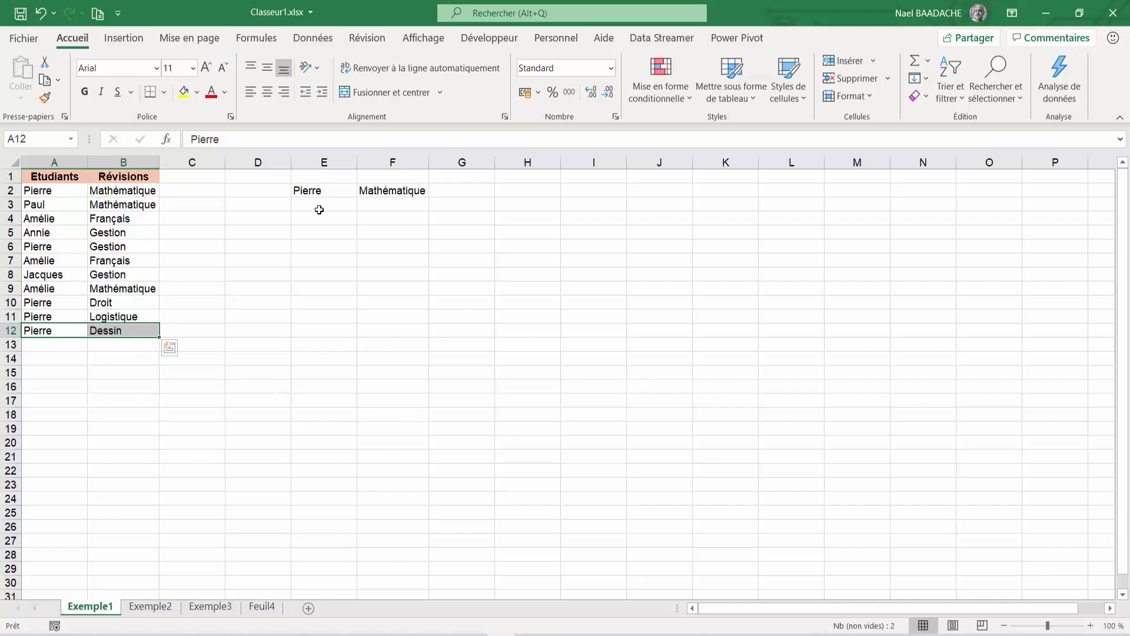
click(315, 192)
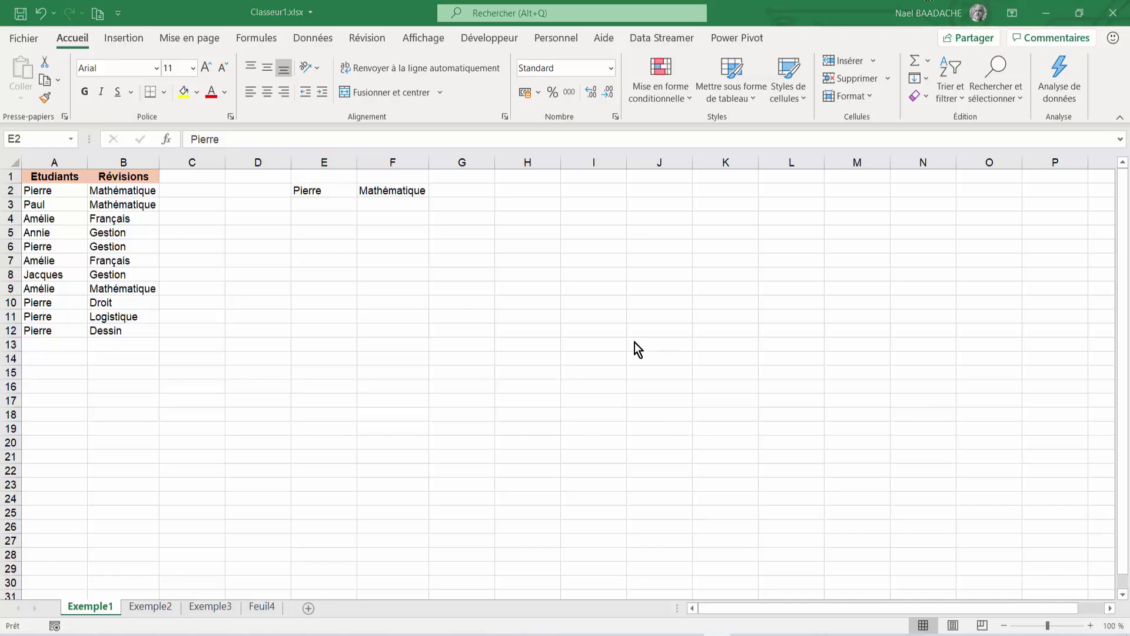
click(327, 189)
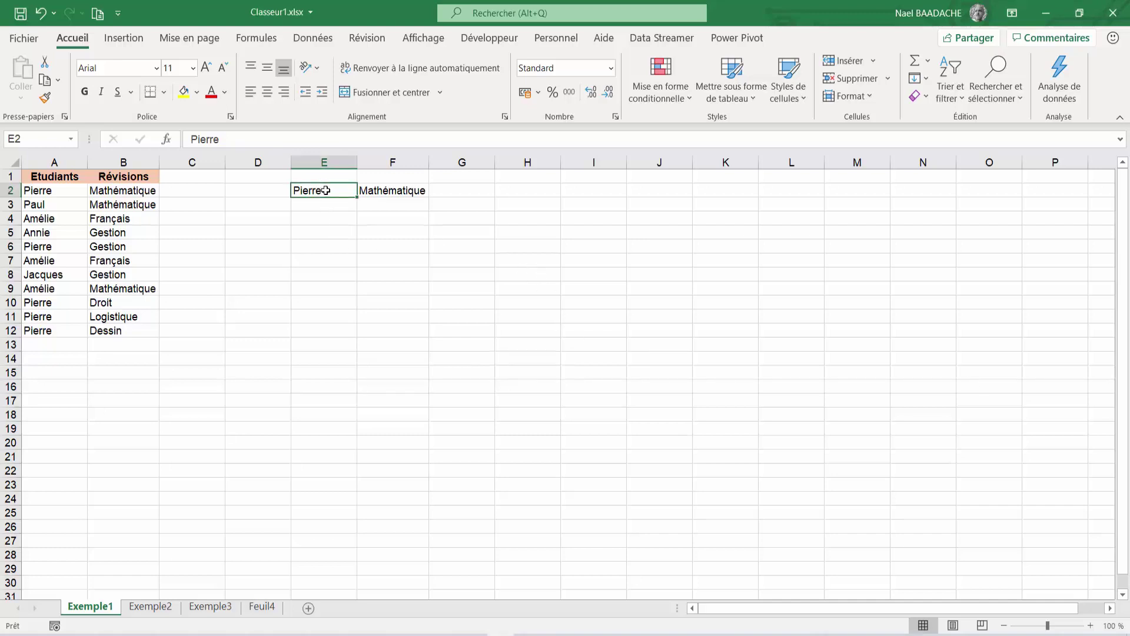
click(391, 192)
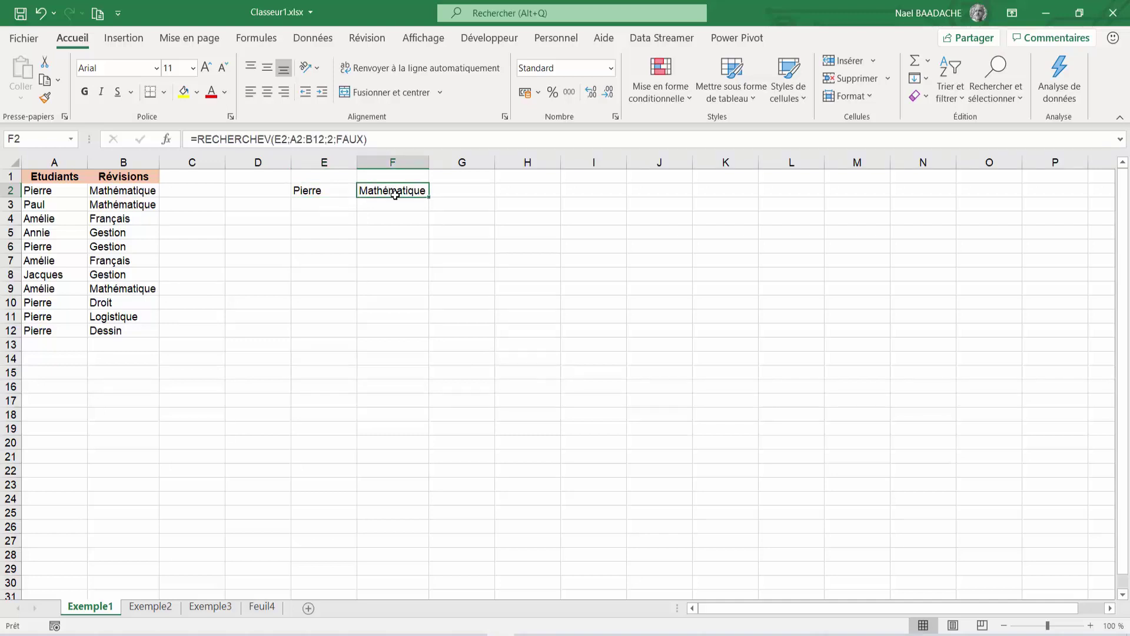
On the Exemple2 sheet, examine the formulas behind the Révision1 to Révision5 results in row 2 of the summary table
click(163, 611)
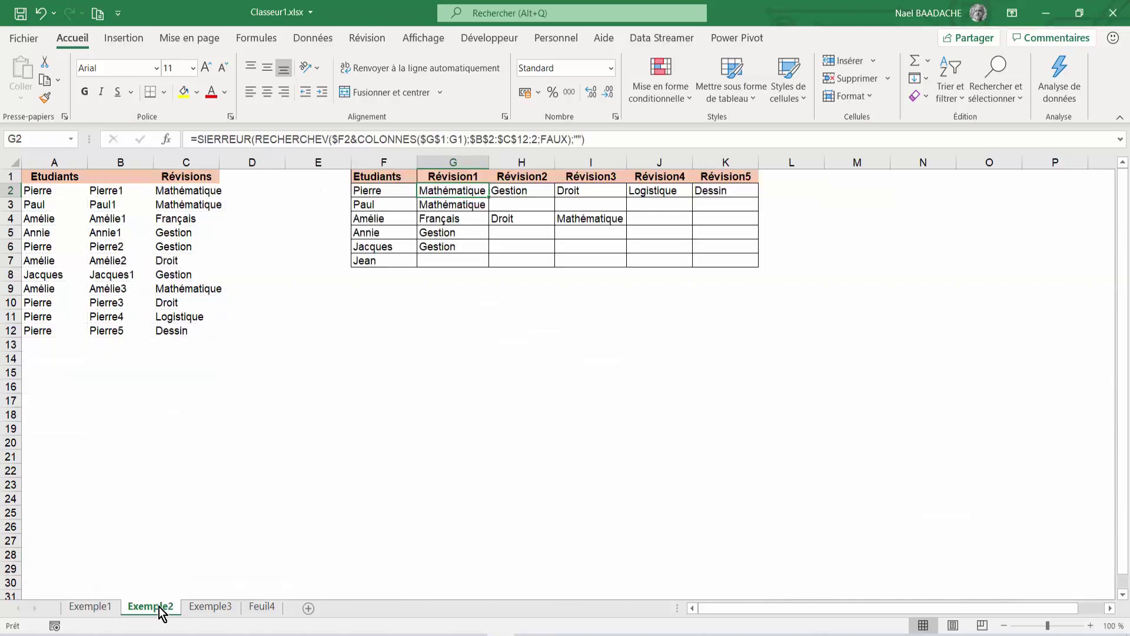
click(504, 189)
click(581, 190)
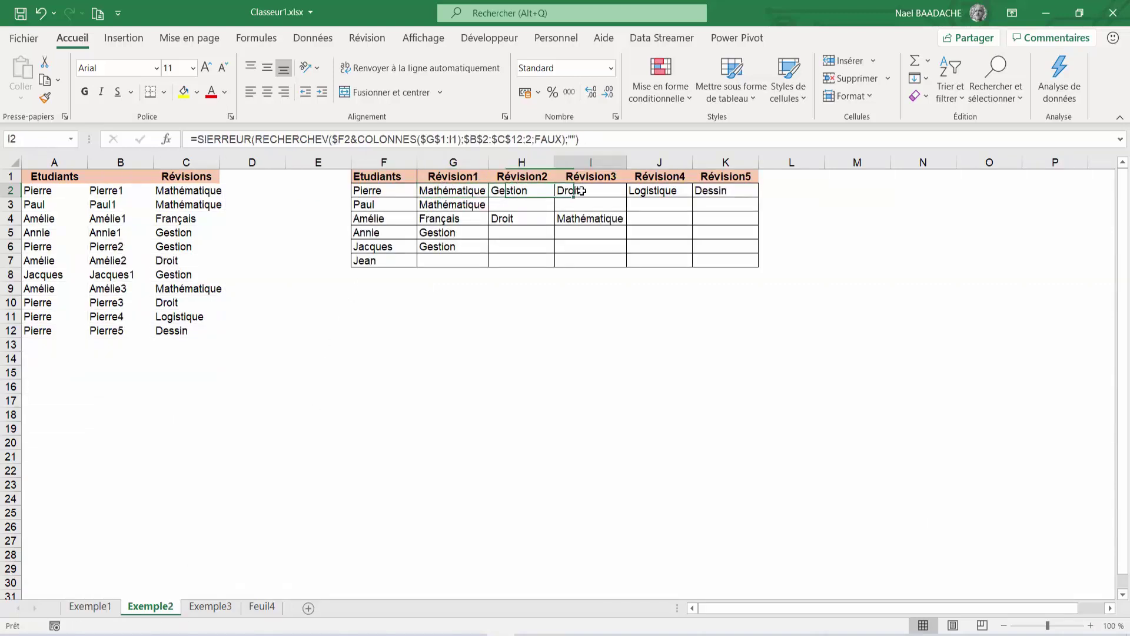
click(653, 192)
click(717, 190)
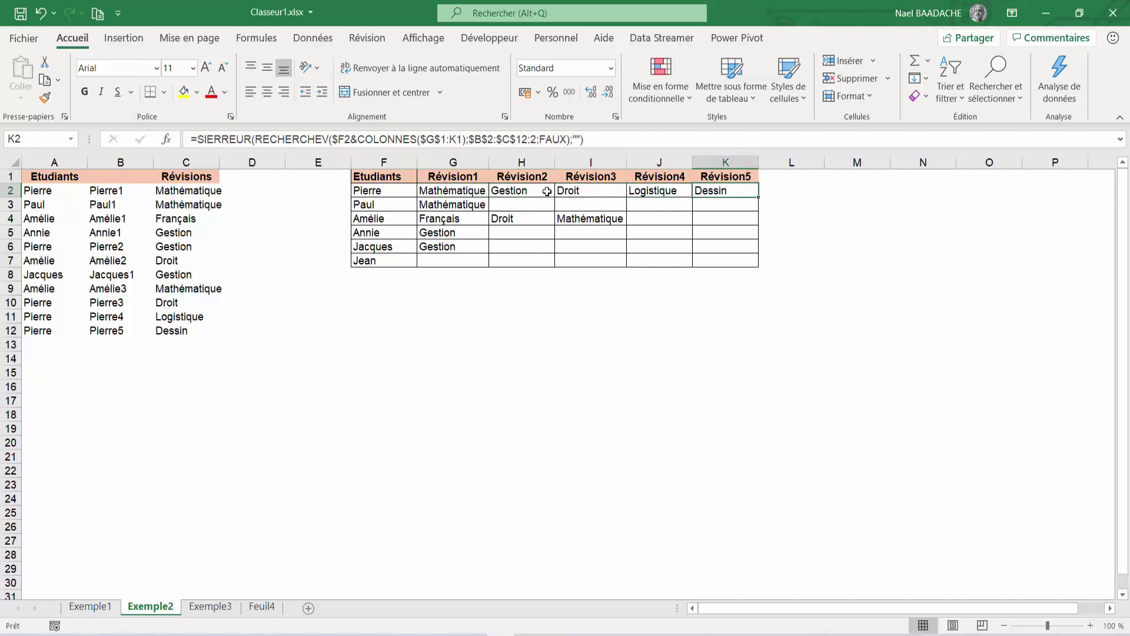
click(461, 192)
click(527, 189)
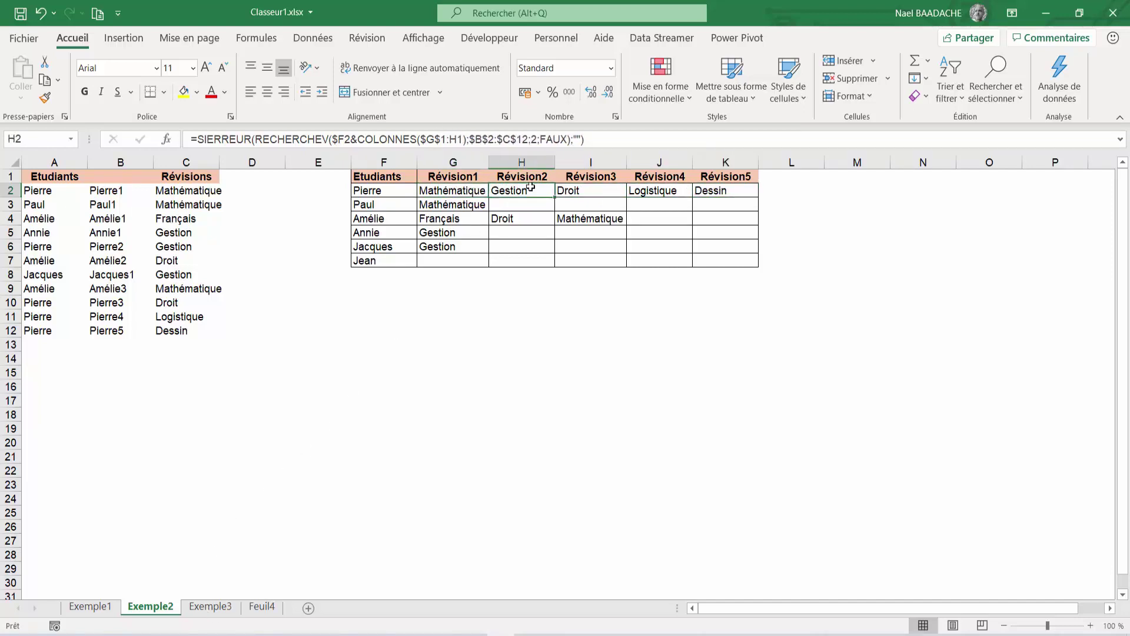
click(580, 193)
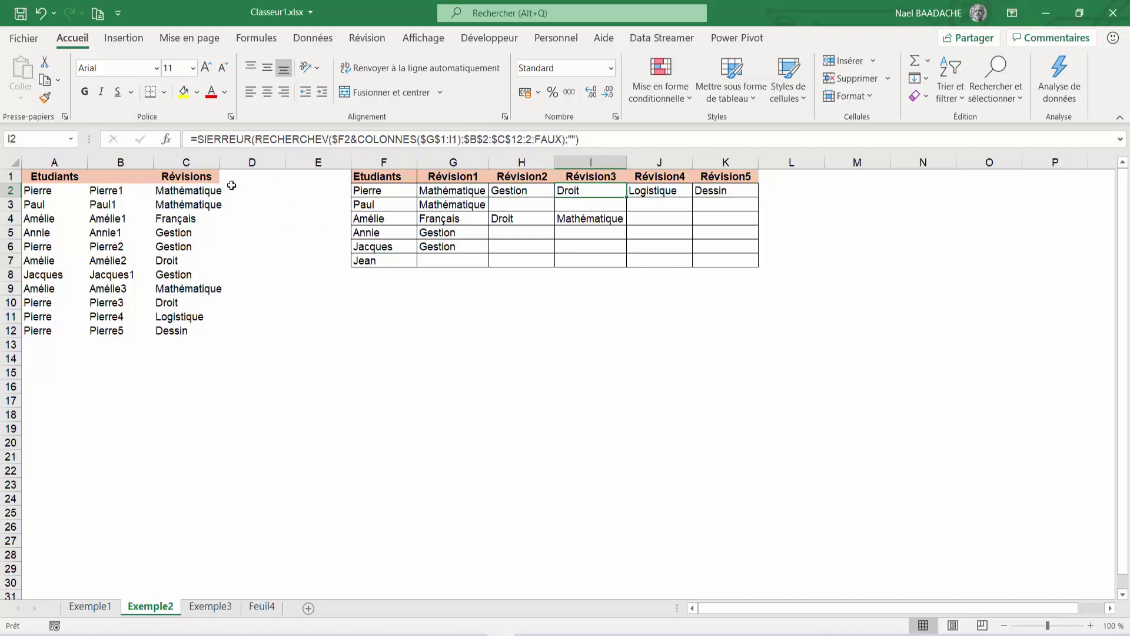
Check each occurrence of the first student in column A of the Exemple2 source list
drag(194, 188, 194, 205)
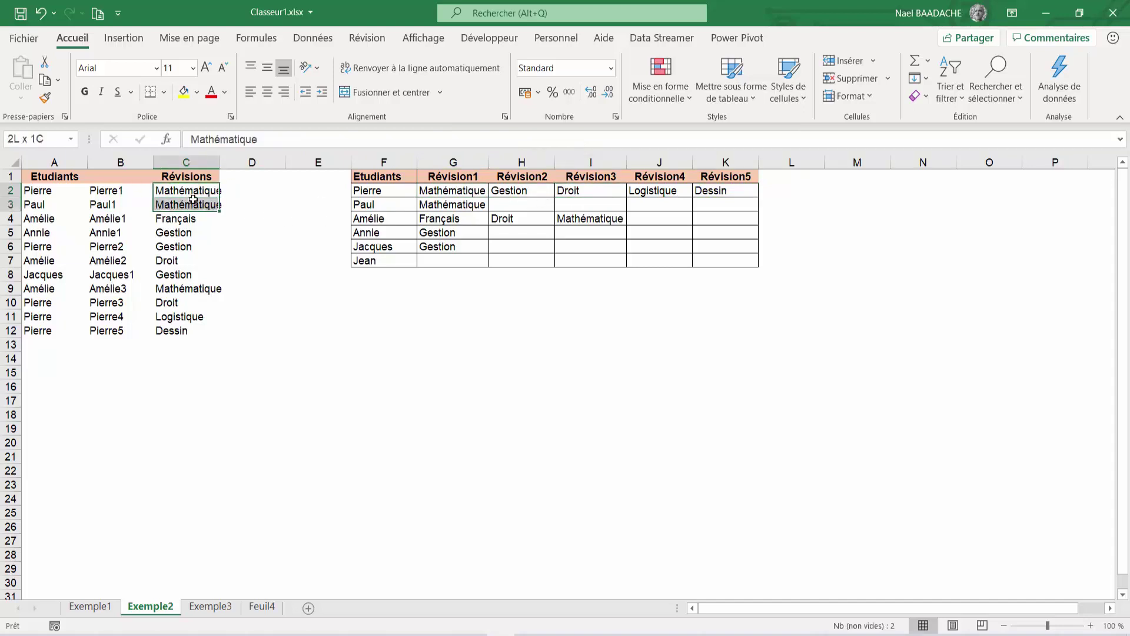
click(42, 249)
drag(43, 195, 43, 205)
click(39, 245)
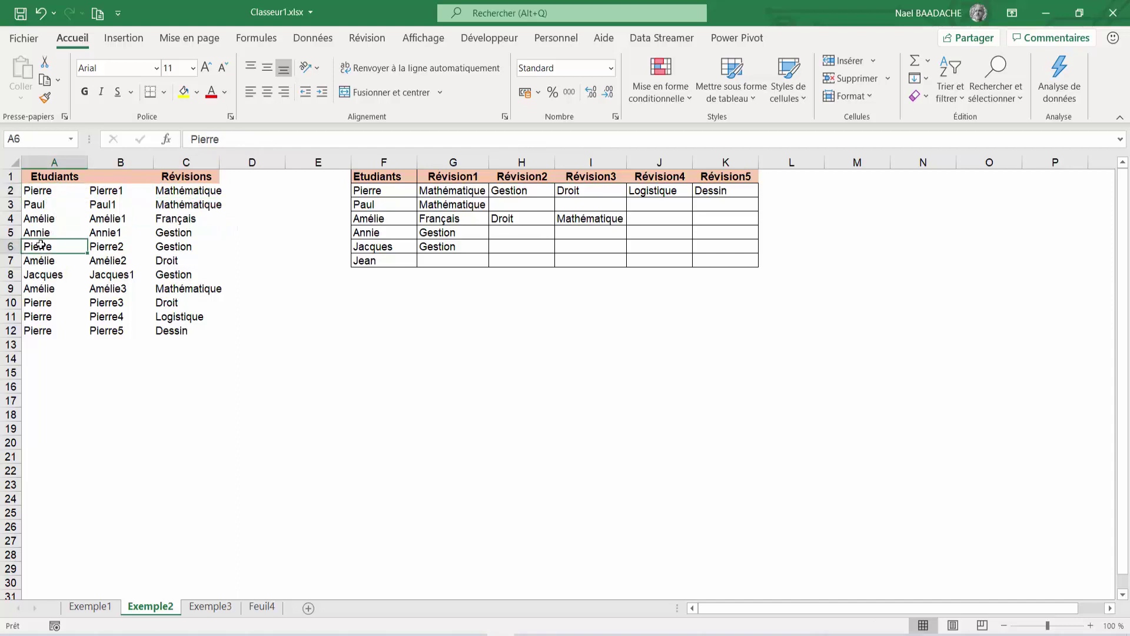
click(45, 302)
click(43, 316)
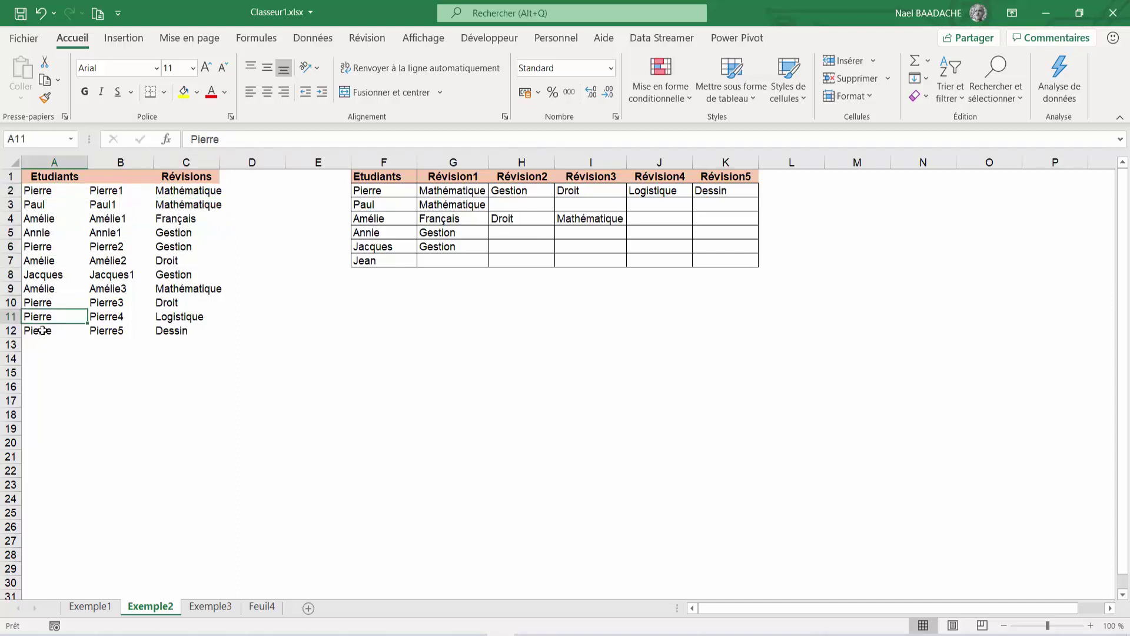
click(42, 330)
Review the Exemple2 summary table, its student list in F2:F7 and the formula in G2
drag(456, 177, 728, 190)
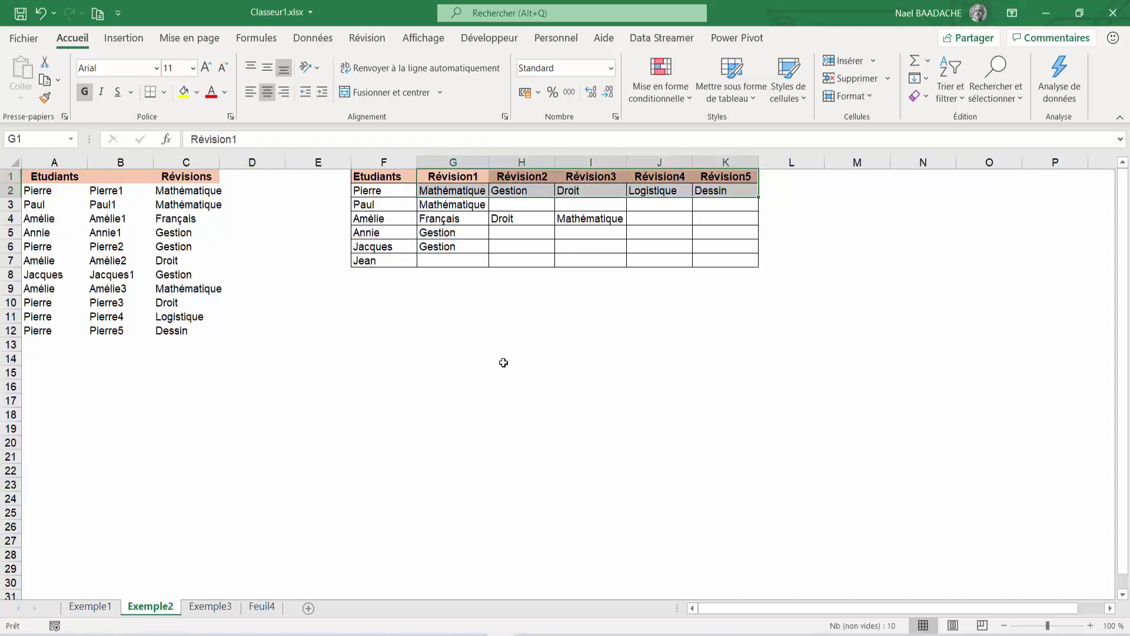
click(434, 245)
drag(408, 179, 725, 262)
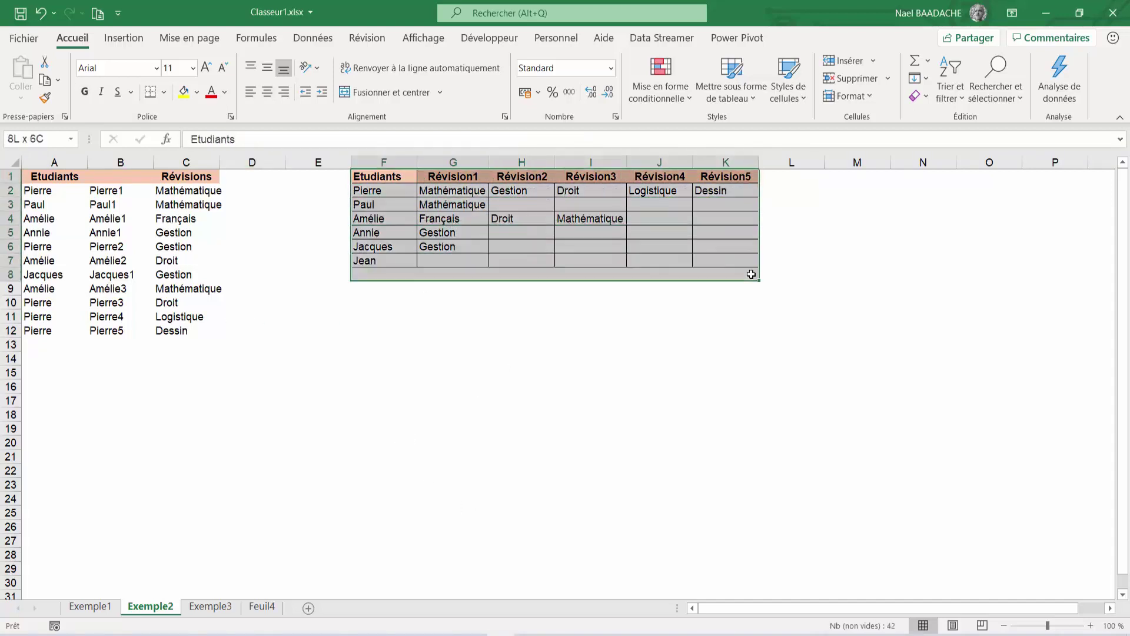
click(631, 234)
drag(384, 193, 390, 262)
click(440, 190)
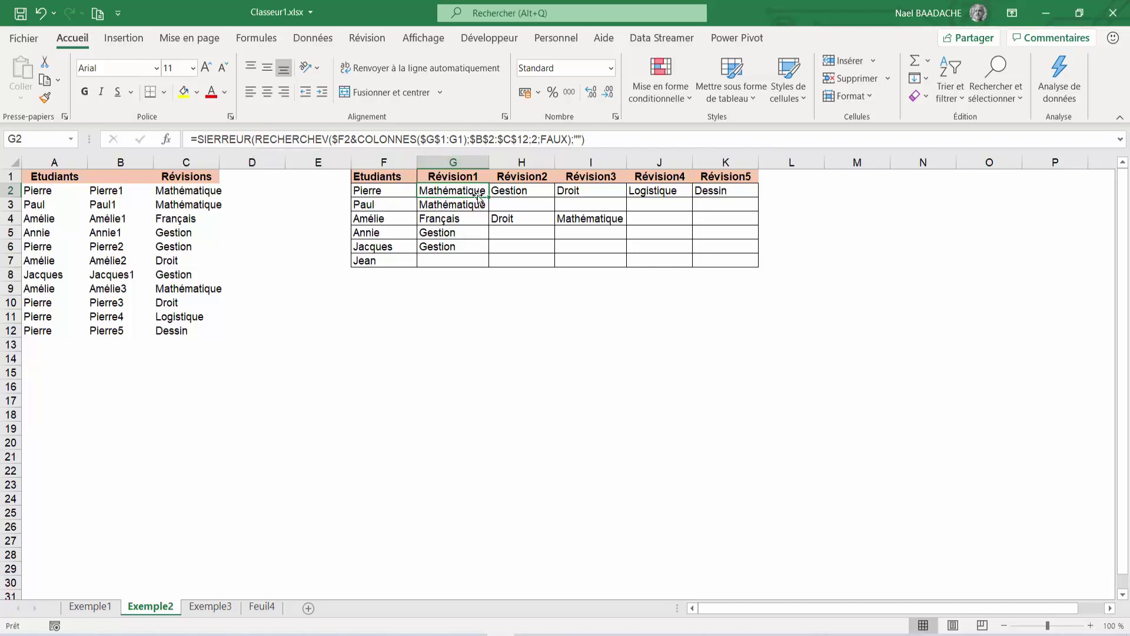
On the Exemple3 sheet, examine the array formula behind the Révision1 result in F2
click(225, 610)
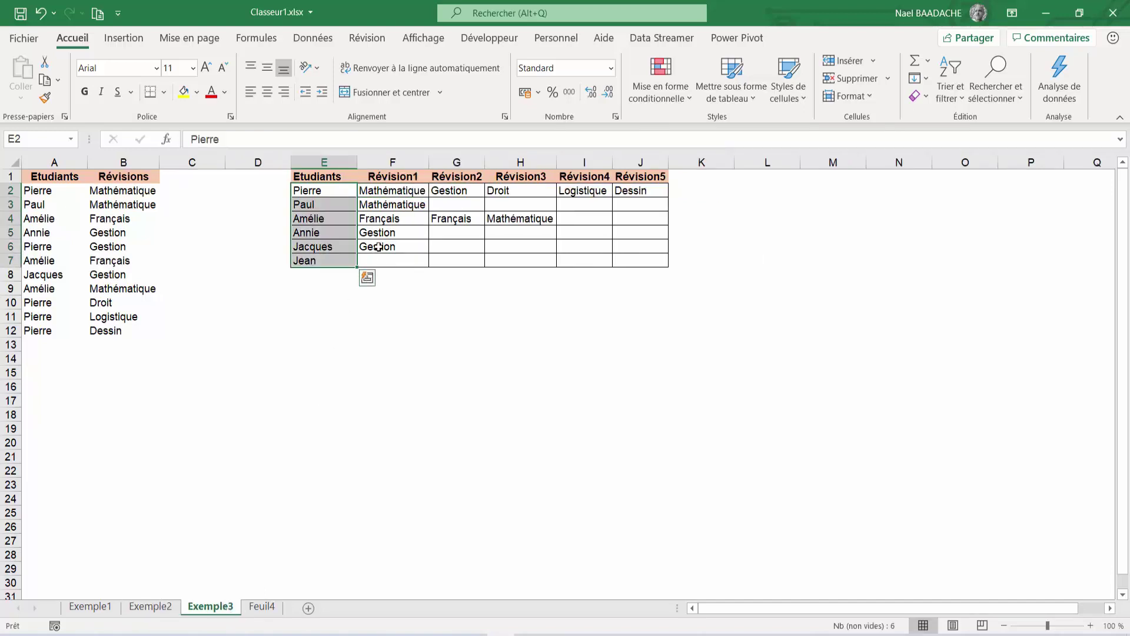
key(Right)
click(411, 179)
click(409, 193)
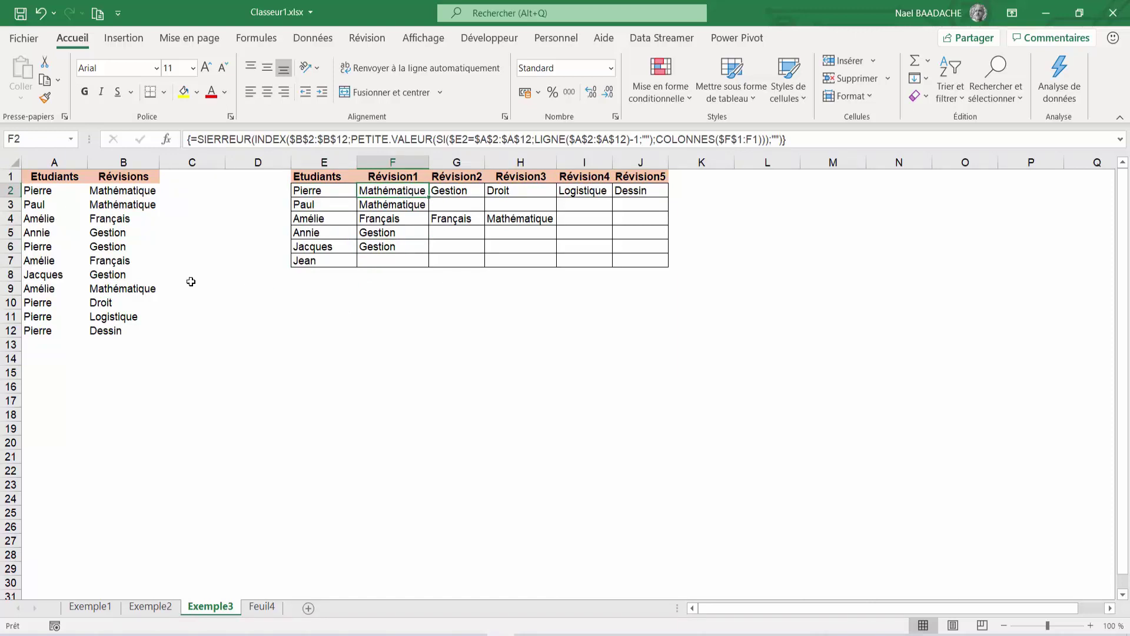
click(377, 321)
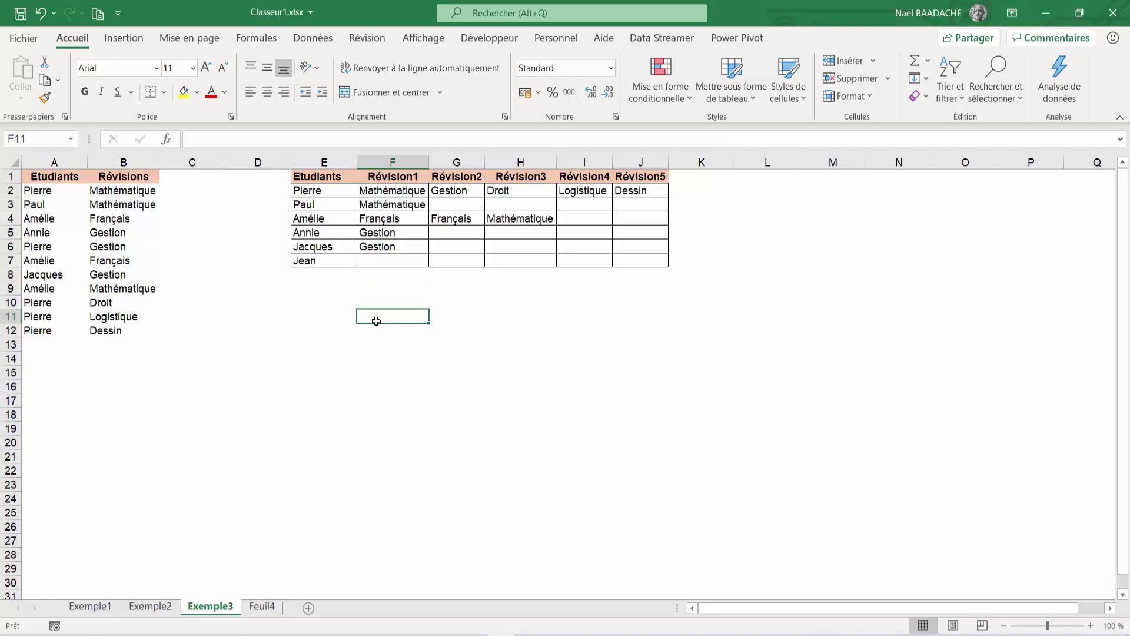
drag(393, 202, 394, 195)
click(397, 194)
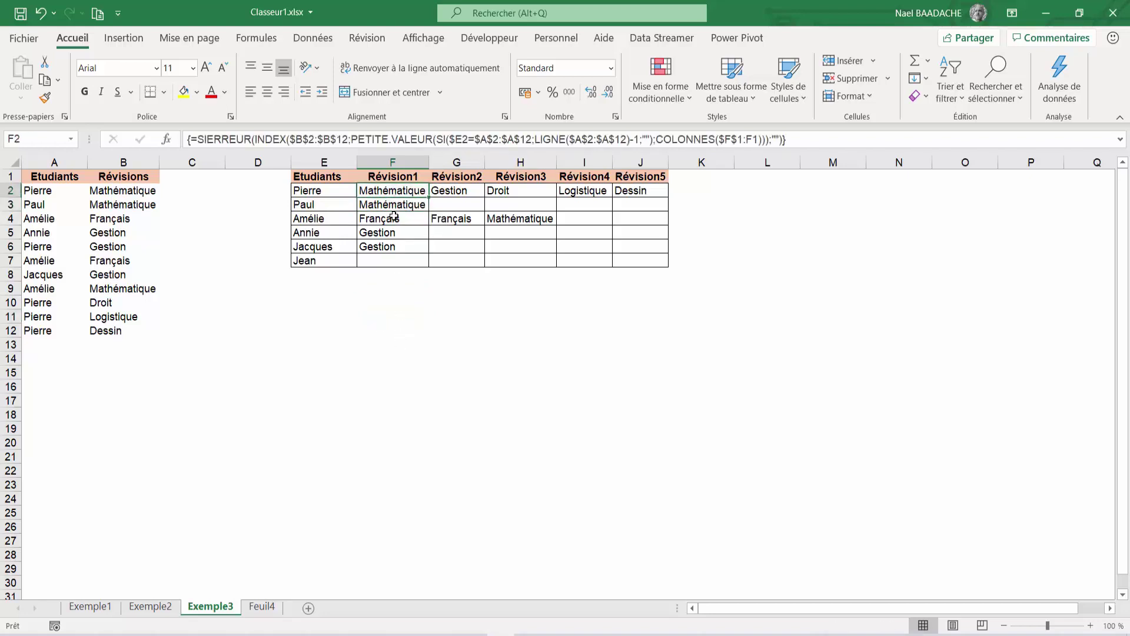
click(717, 635)
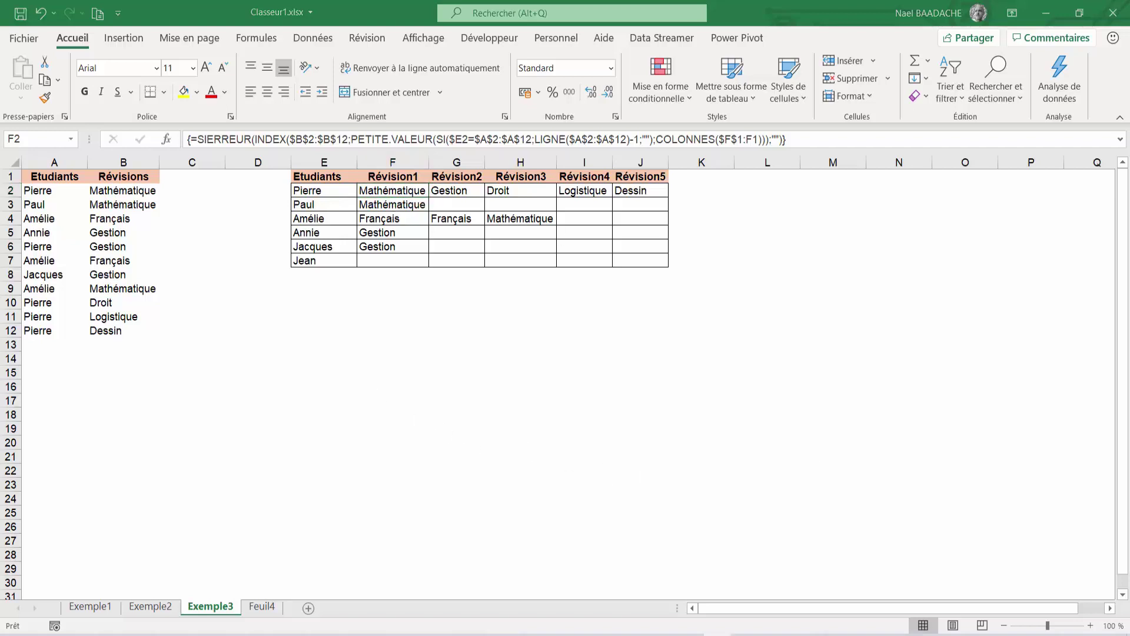
click(449, 381)
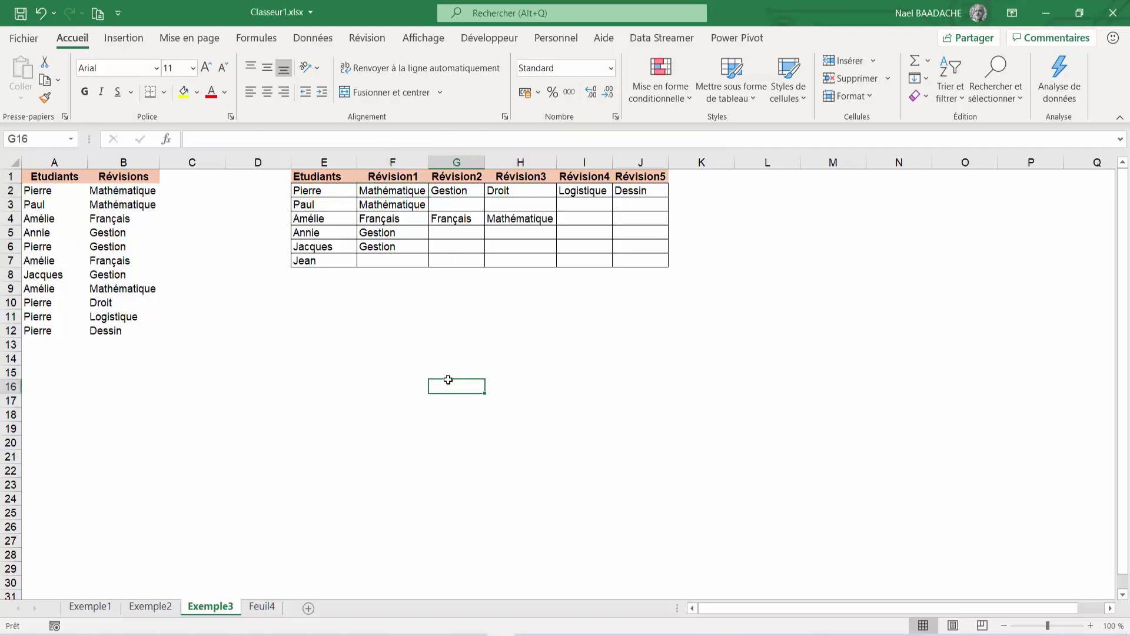
Return to the Exemple2 sheet and review the last student in F7 and the formula in G2
click(150, 607)
click(385, 259)
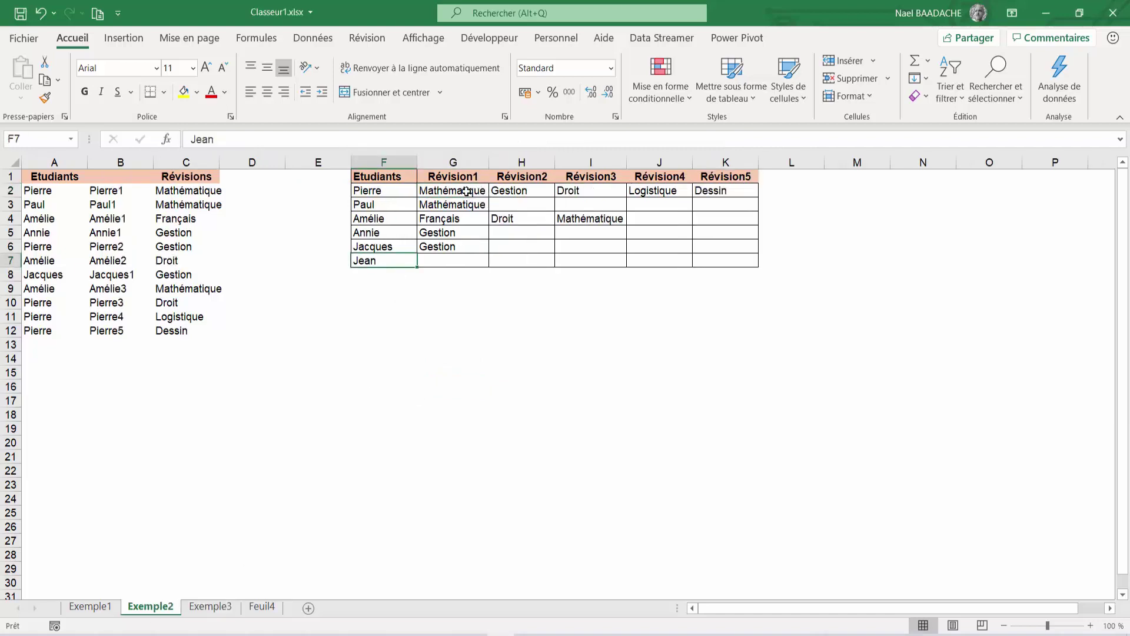
click(467, 191)
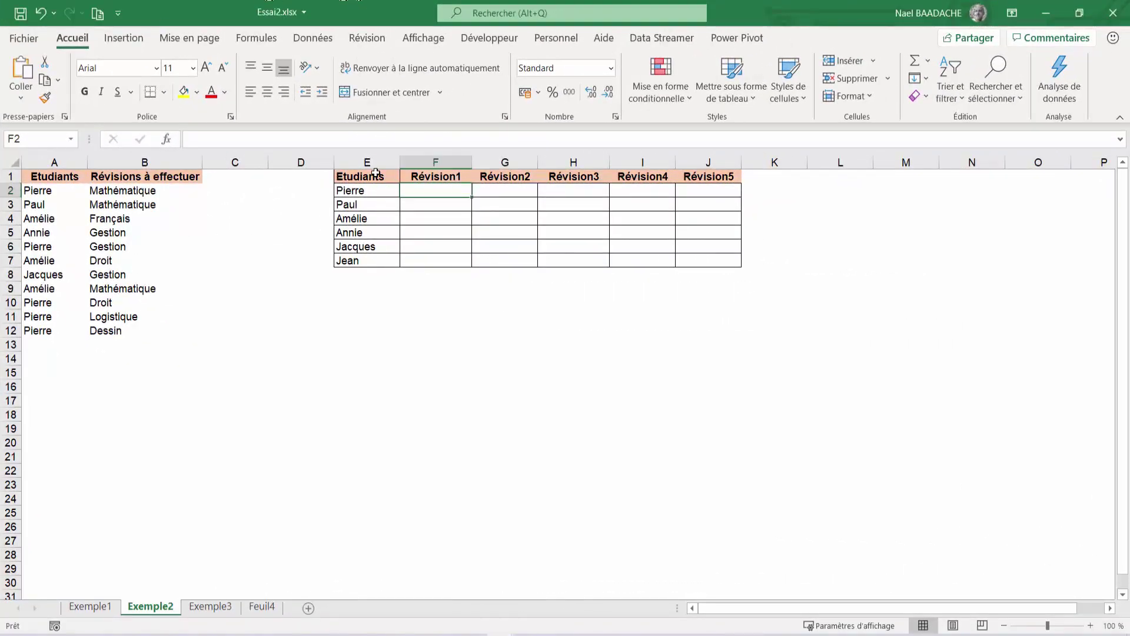
In Essai2.xlsx, review the empty summary table's headers, its student list in E2:E7 and the source list in A2:B12
drag(376, 171, 679, 173)
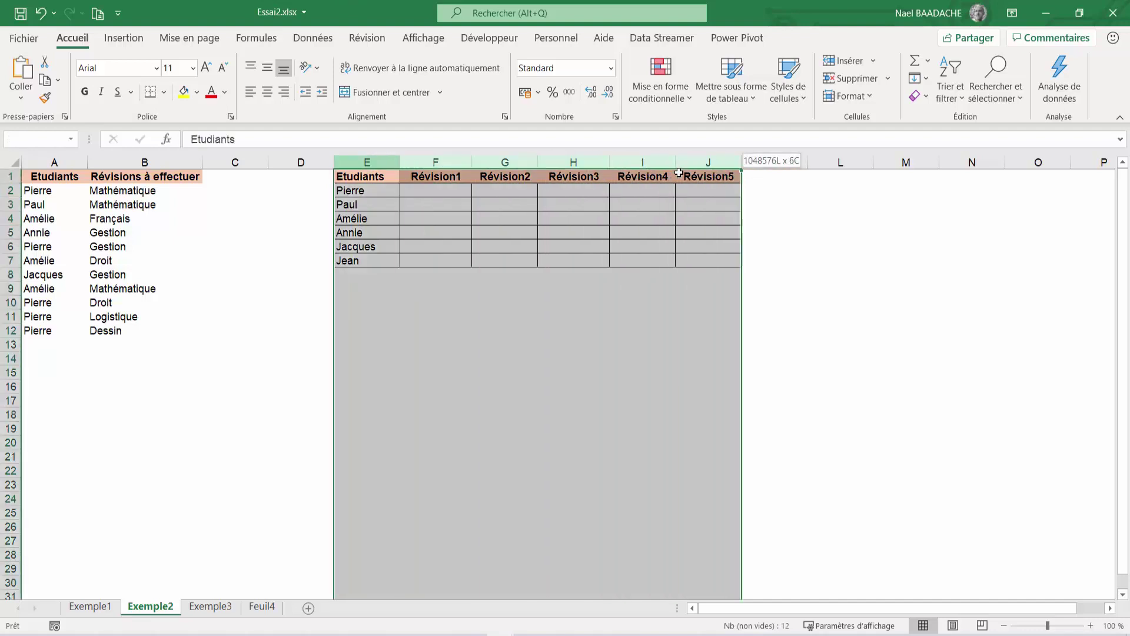
click(438, 218)
drag(352, 193, 354, 257)
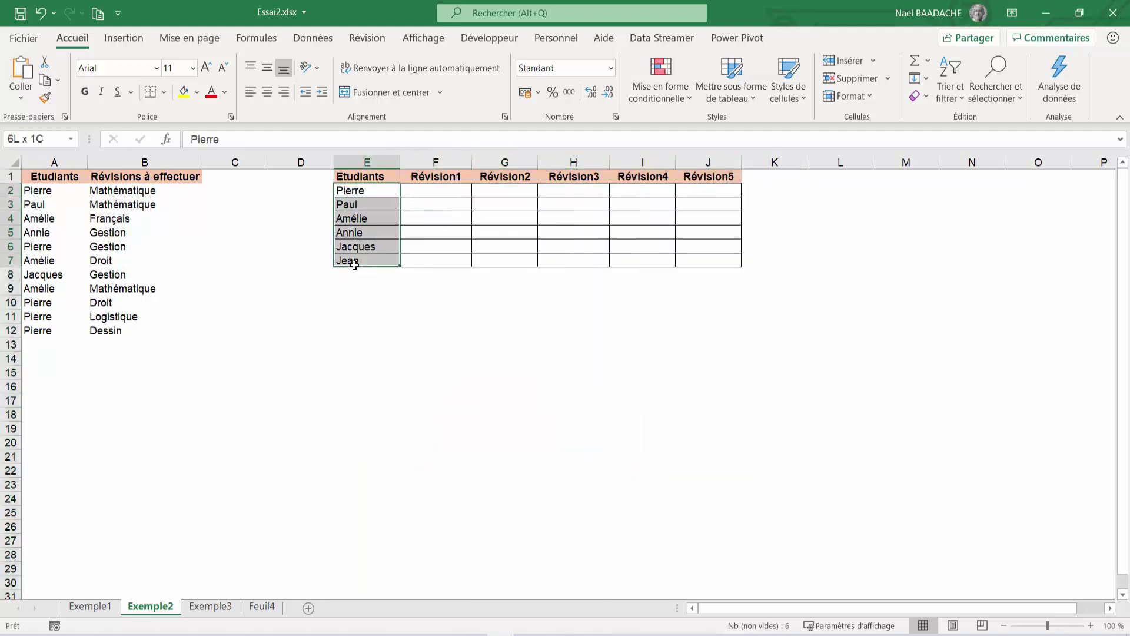
click(434, 191)
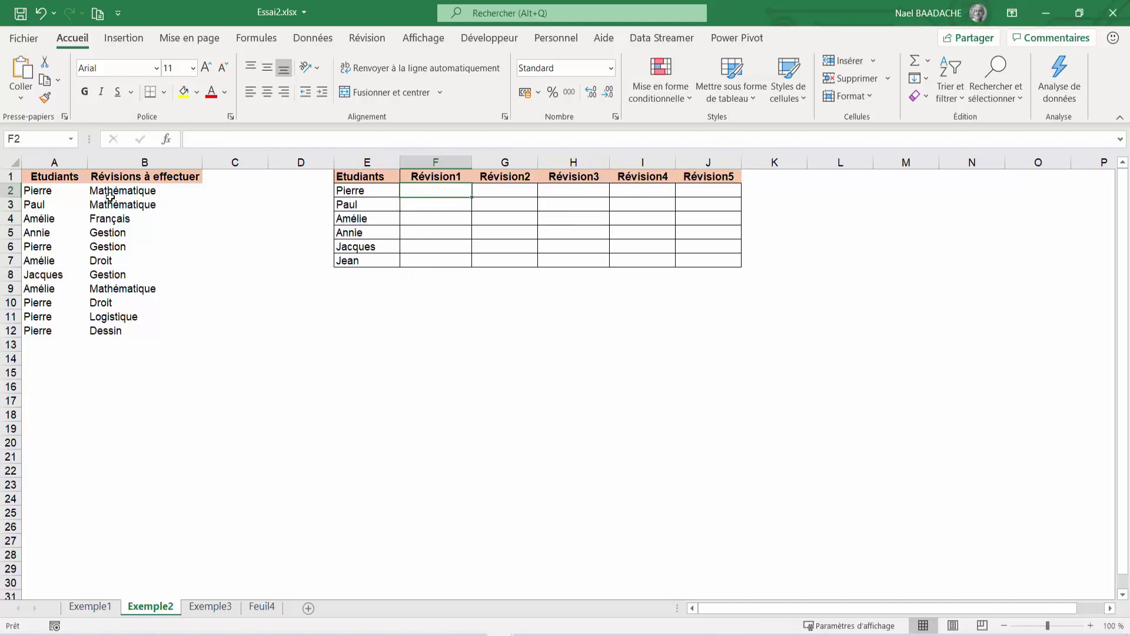
click(110, 196)
drag(34, 191, 147, 333)
click(52, 191)
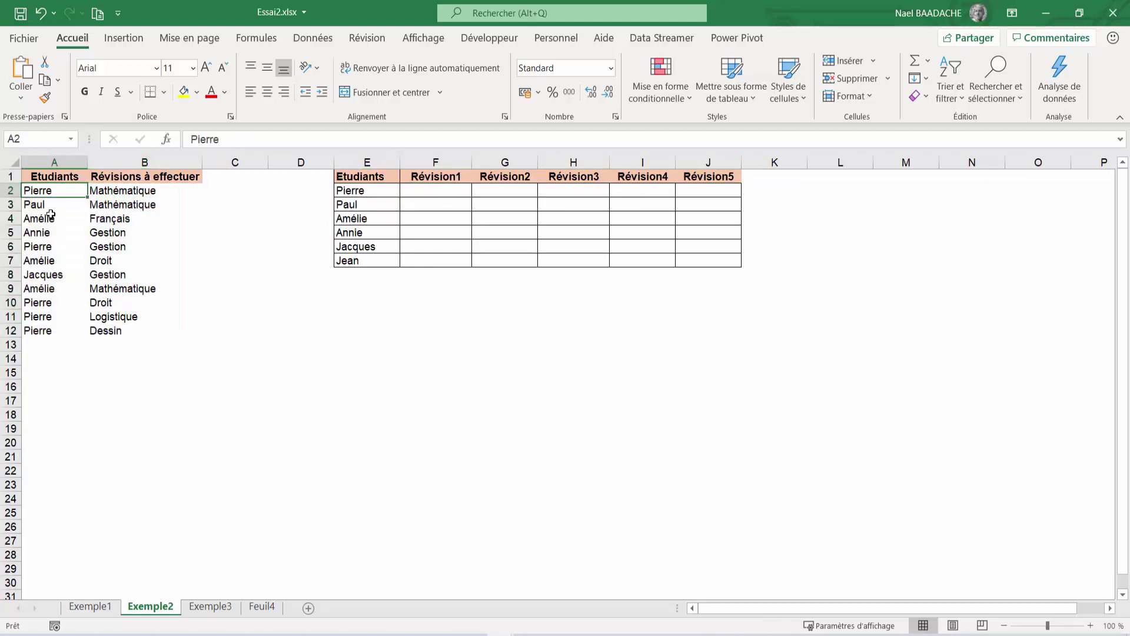
click(50, 216)
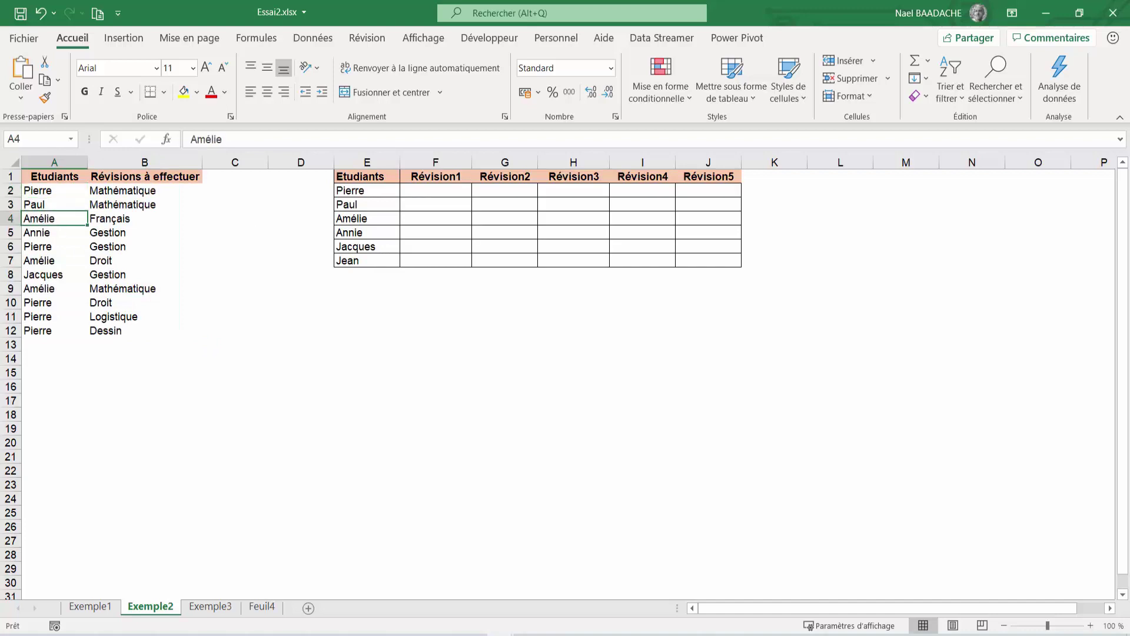
Check all occurrences of the first student in column A and the subjects listed under Révisions à effectuer
click(49, 192)
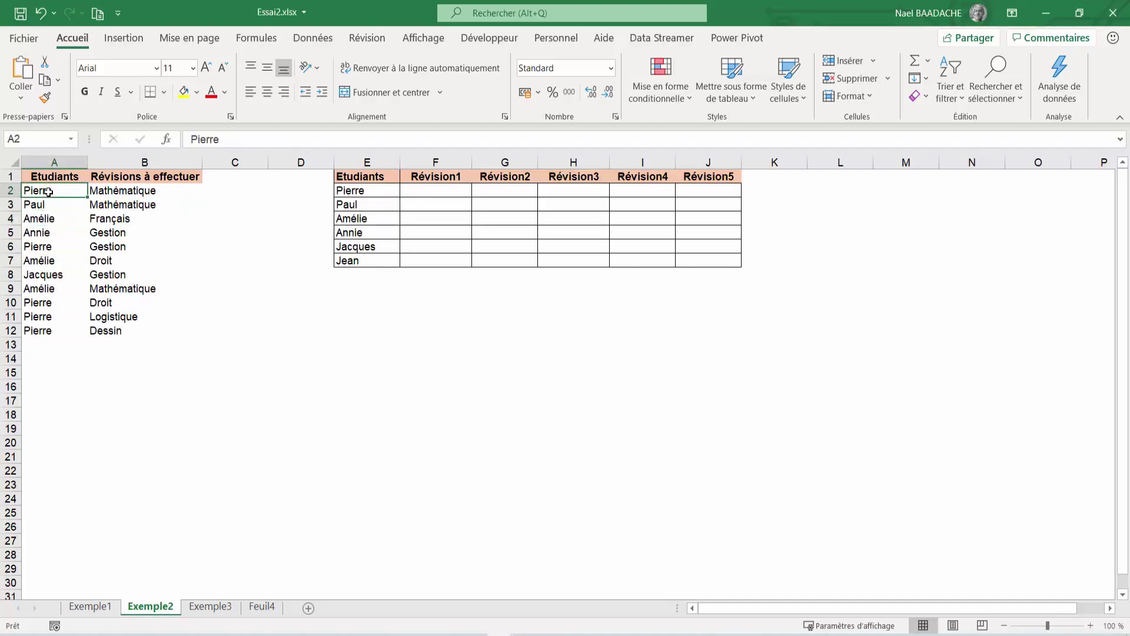
ctrl+click(42, 248)
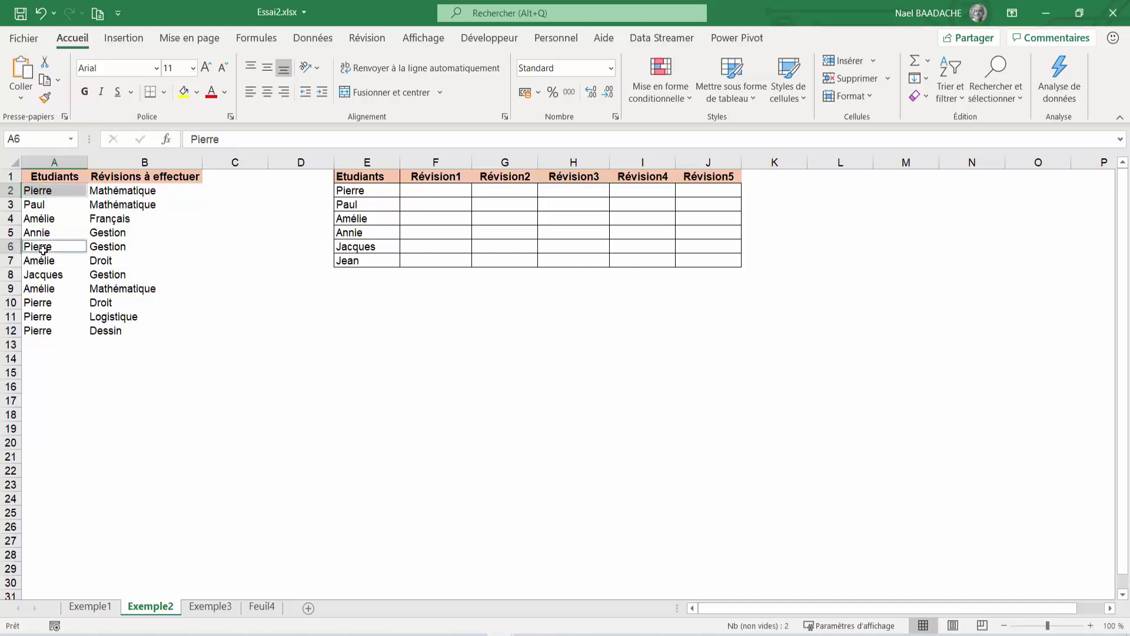
ctrl+click(41, 303)
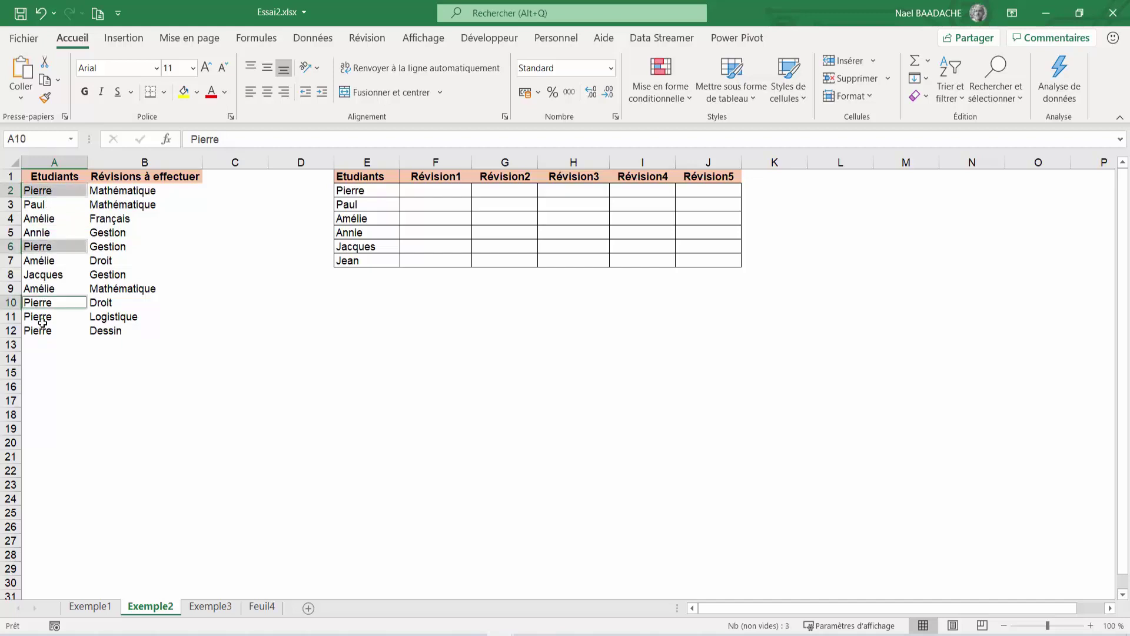
ctrl+click(41, 317)
ctrl+click(42, 331)
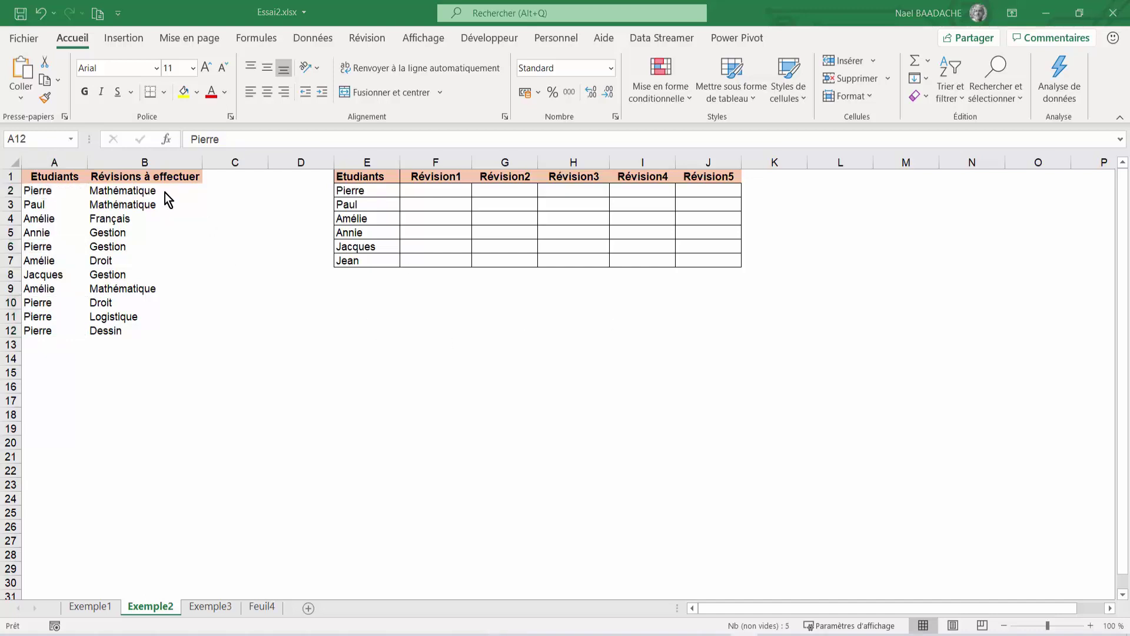
click(128, 191)
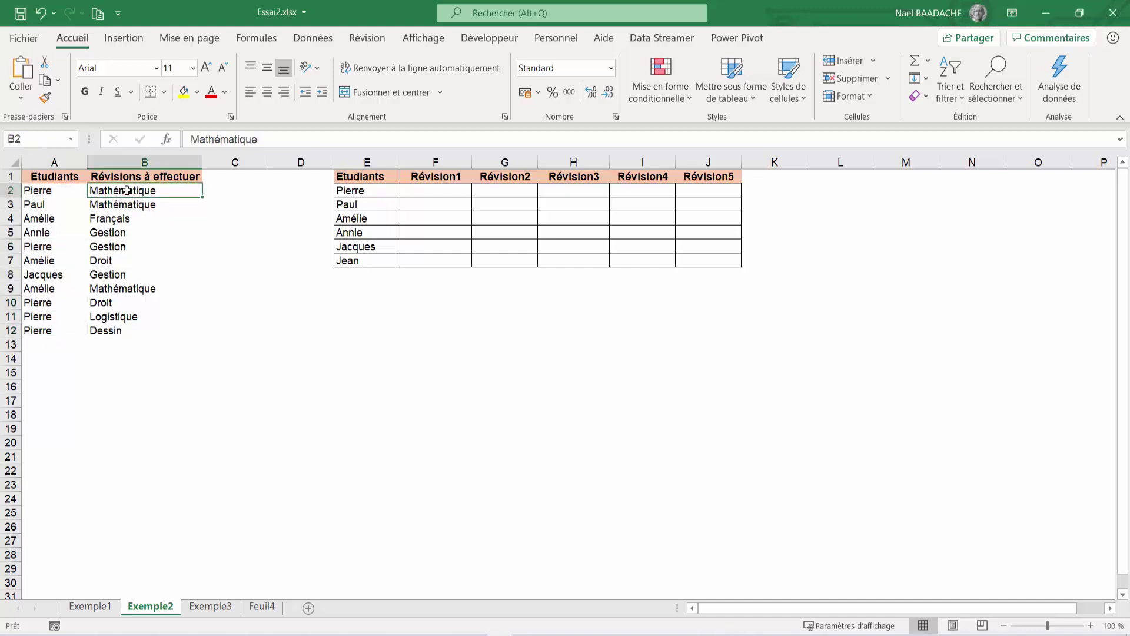
click(110, 221)
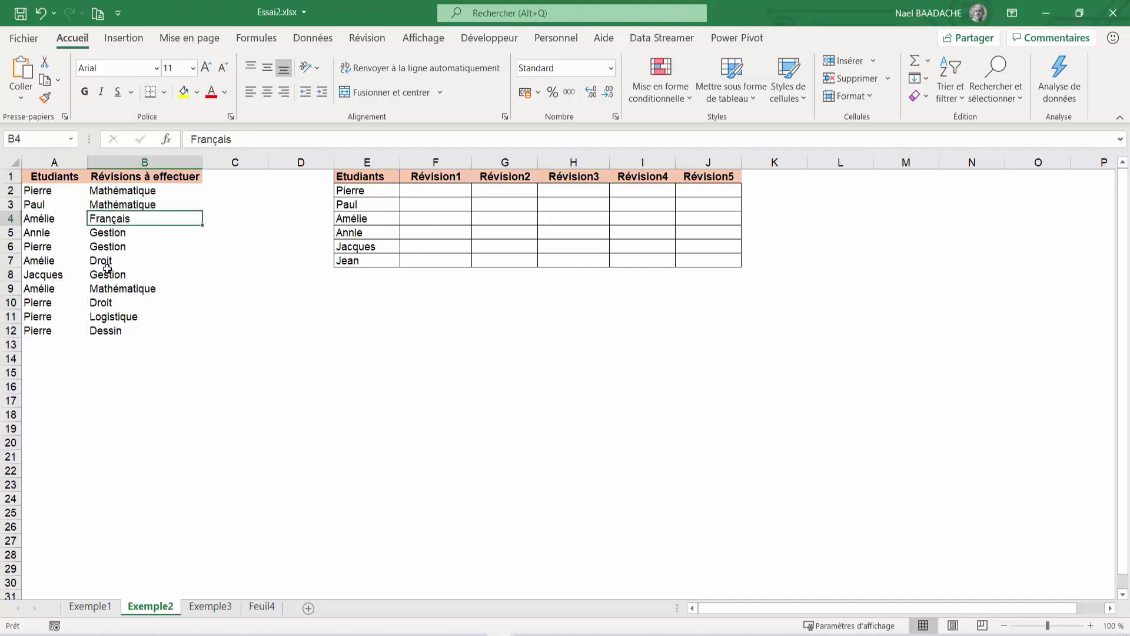
click(109, 340)
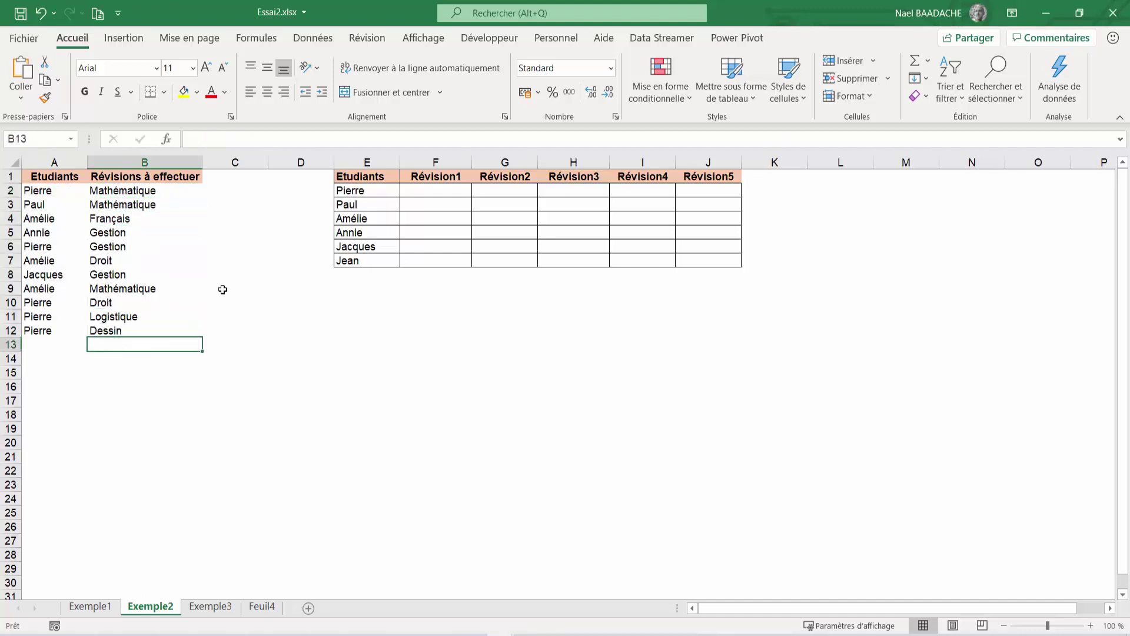
Review the Révision1 to Révision5 headers, the first student in E2 and the empty result area F2:J7
drag(436, 176, 723, 176)
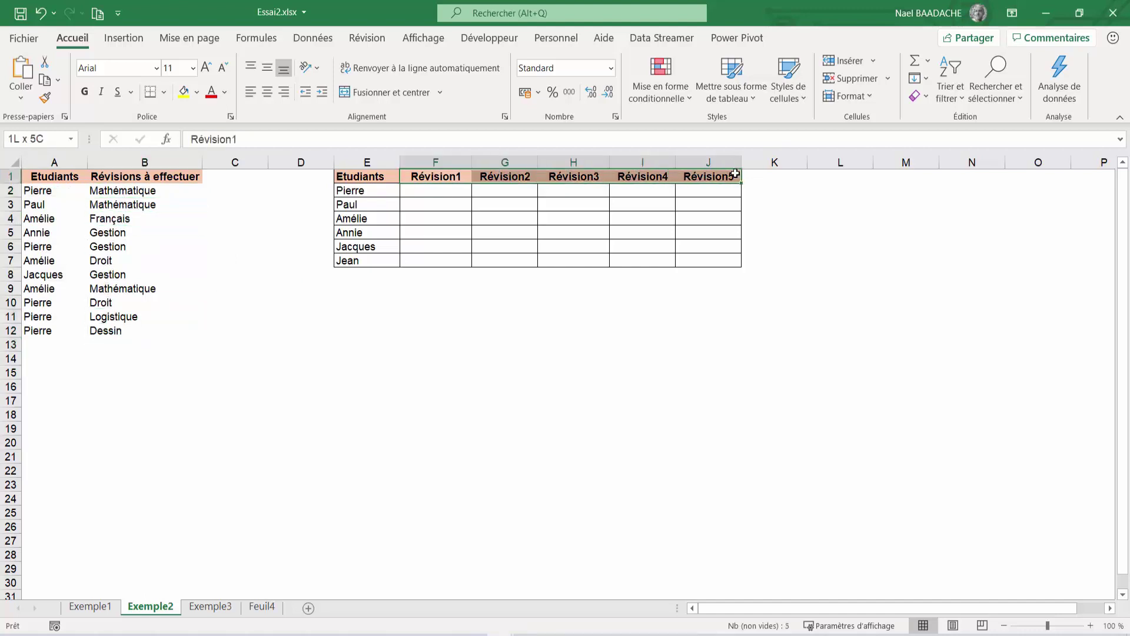
click(353, 192)
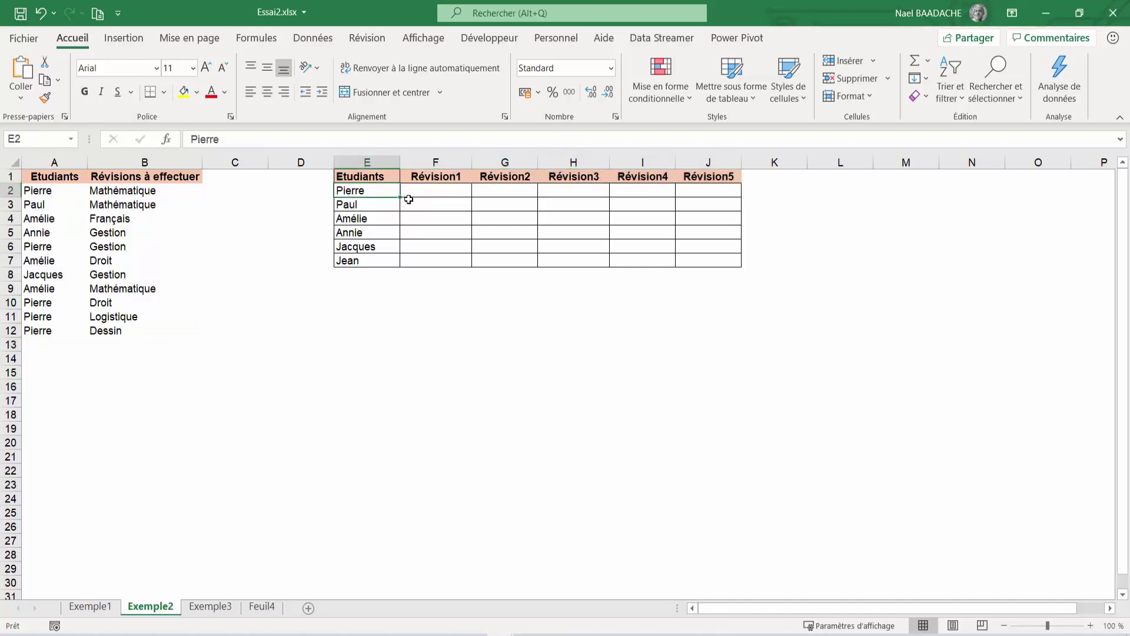
click(424, 192)
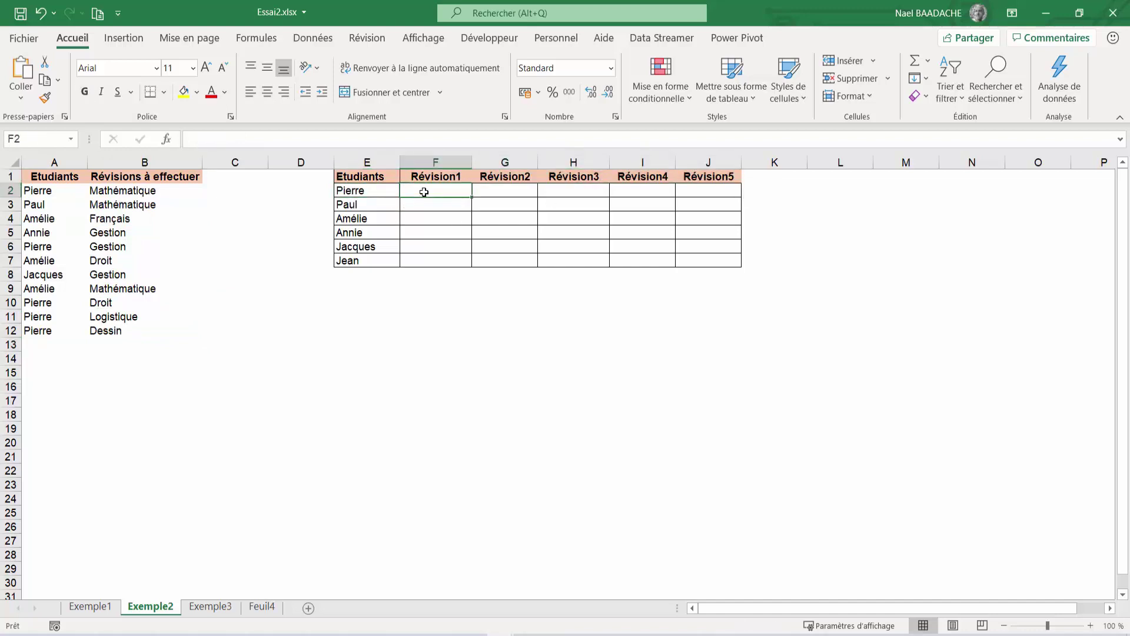
drag(486, 193, 697, 187)
drag(418, 191, 685, 263)
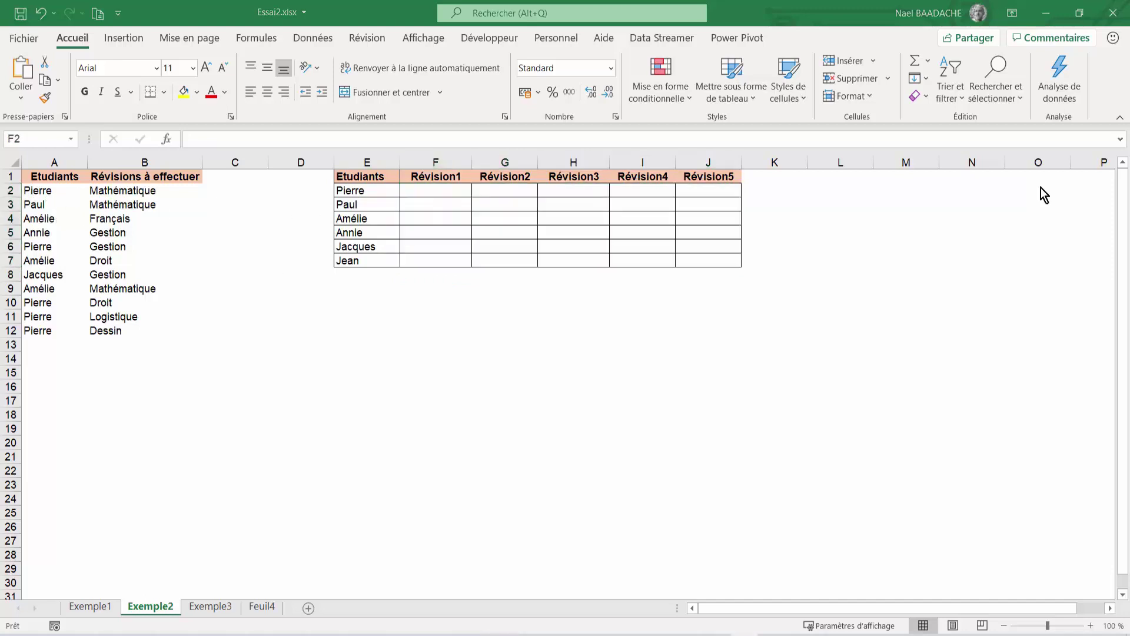
Compare the first student's entries in A2 and A6 of the source list
click(46, 195)
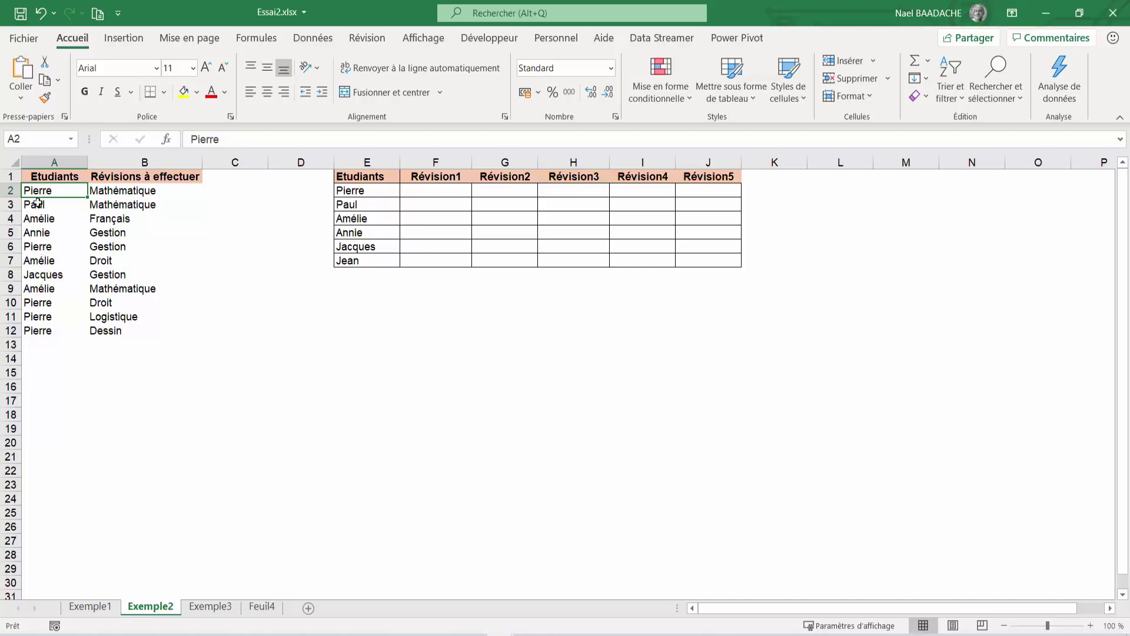
click(43, 247)
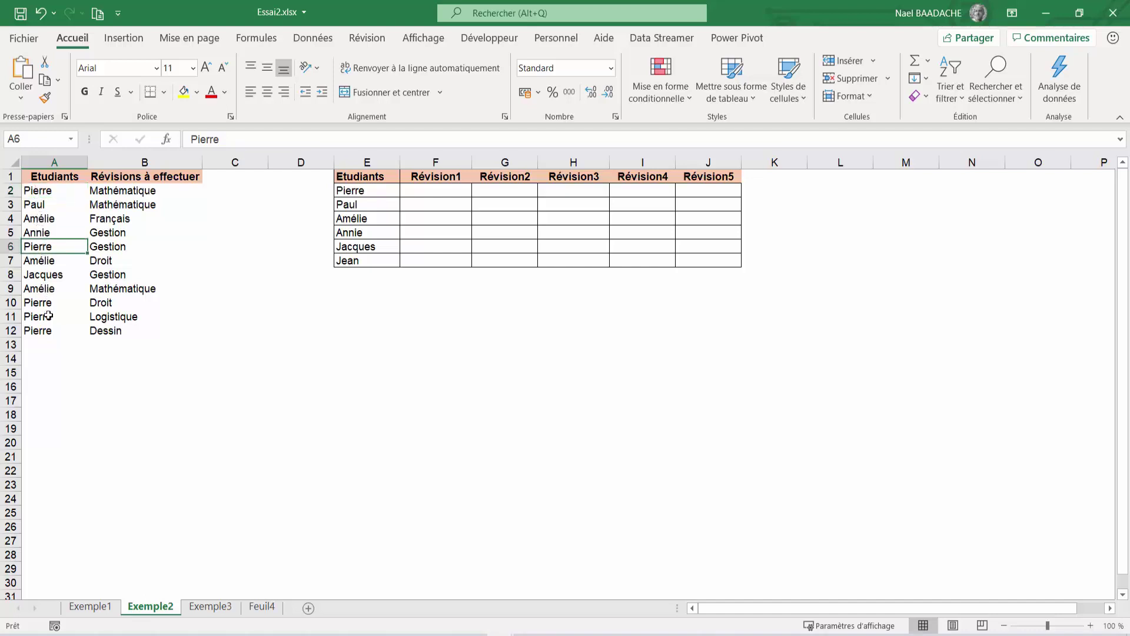
click(325, 413)
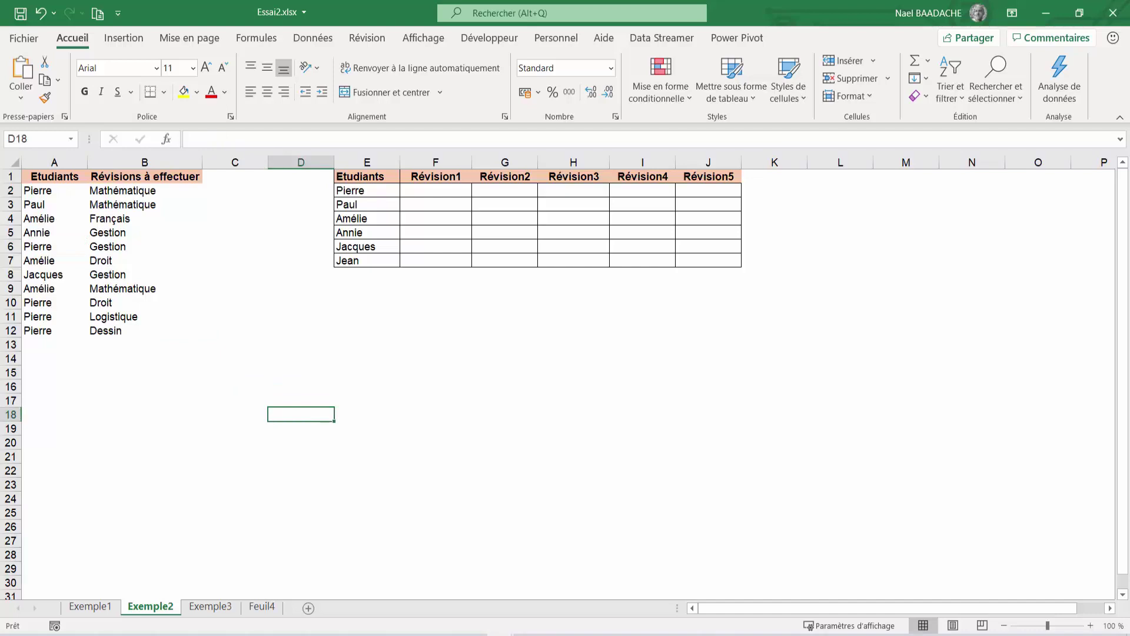
Insert an empty column between the Etudiants and Révisions à effectuer columns
click(124, 158)
right_click(124, 161)
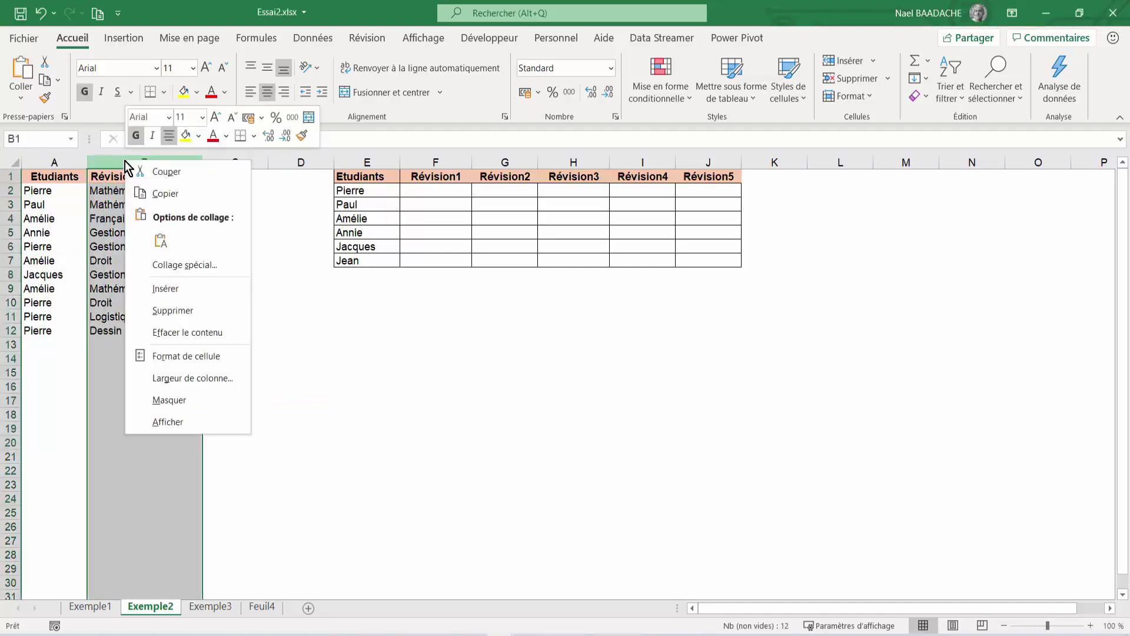
click(161, 289)
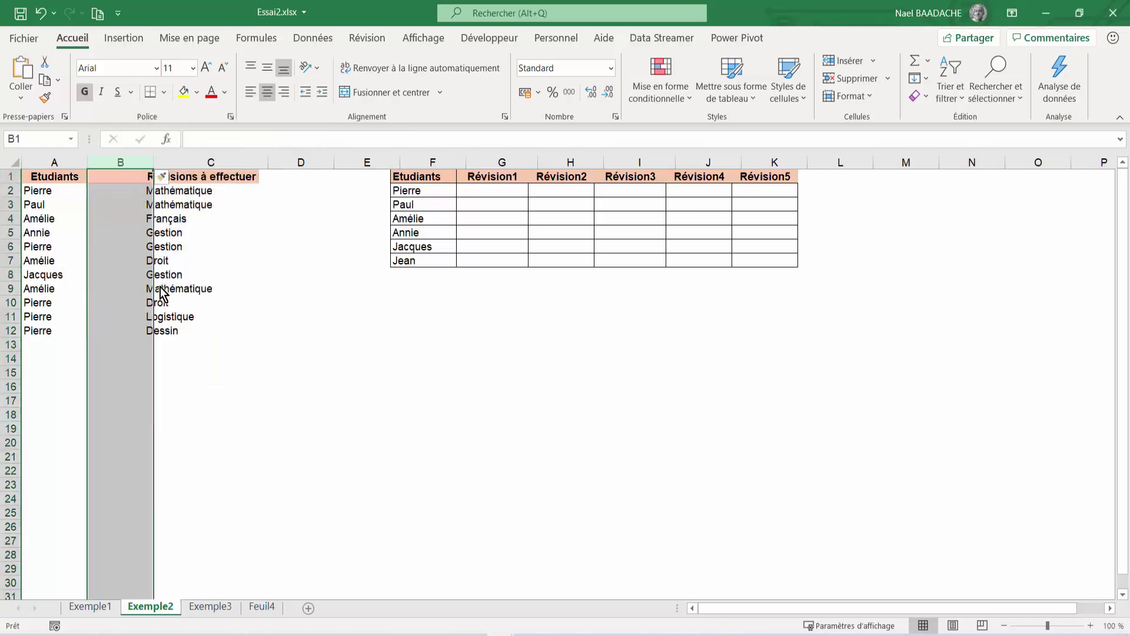
click(139, 317)
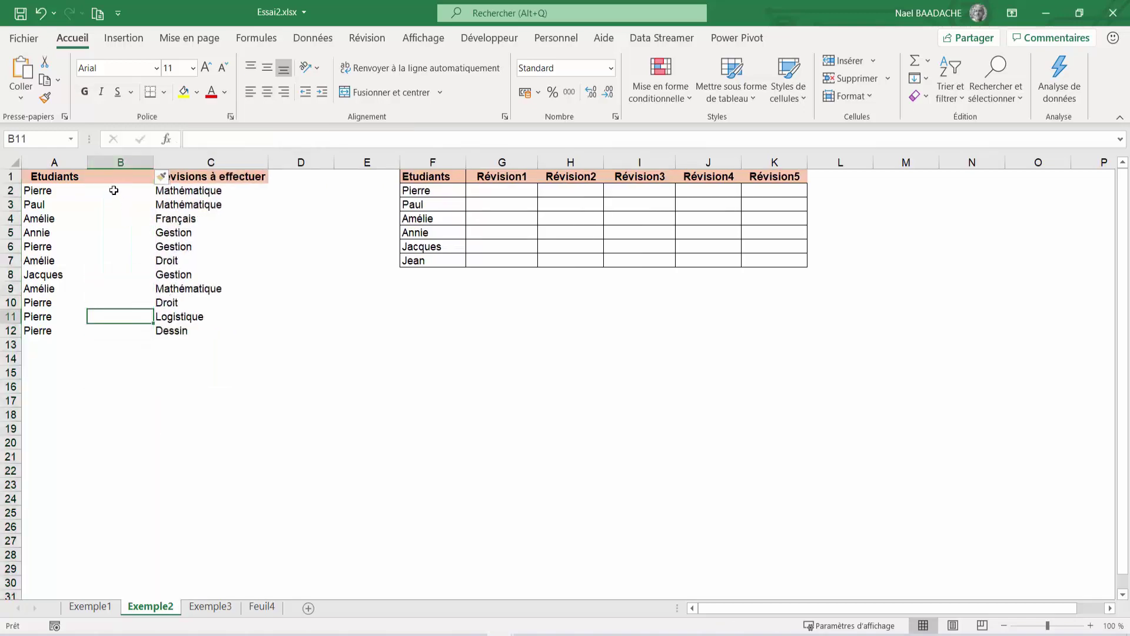
Start a formula in B2 that joins A2 with an NB.SI count
click(113, 190)
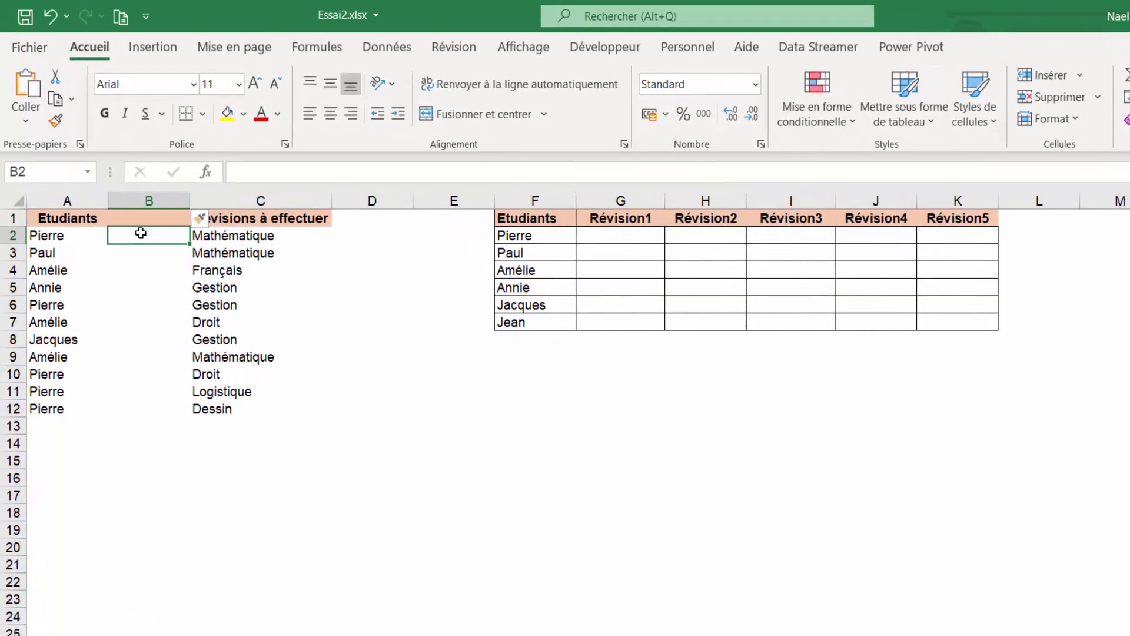
click(43, 236)
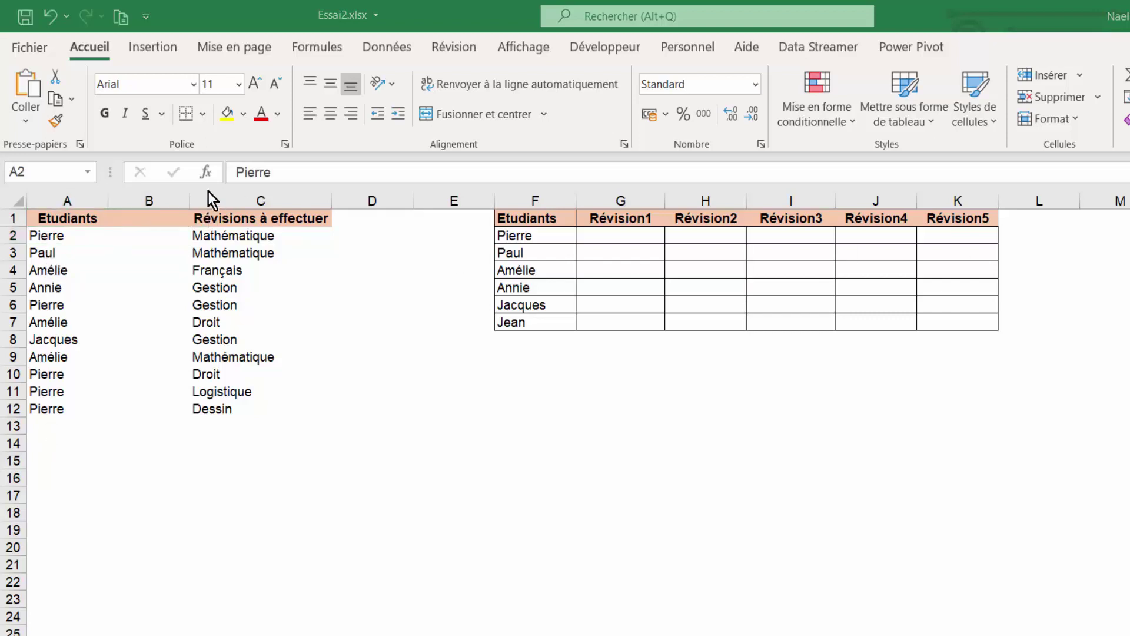
click(150, 243)
text(=)
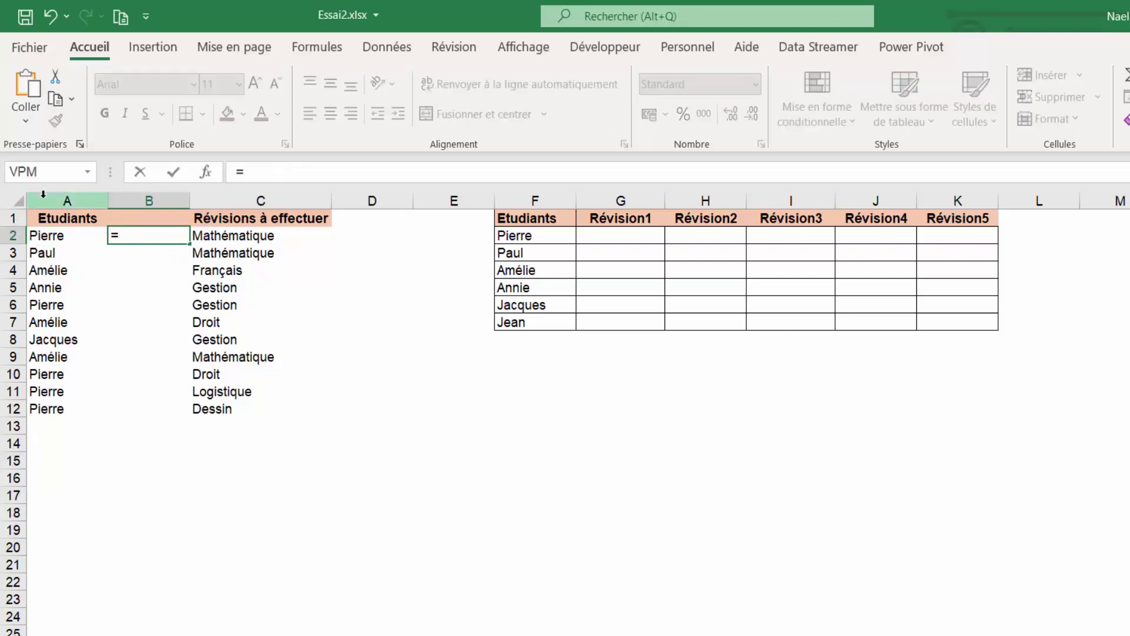
click(45, 239)
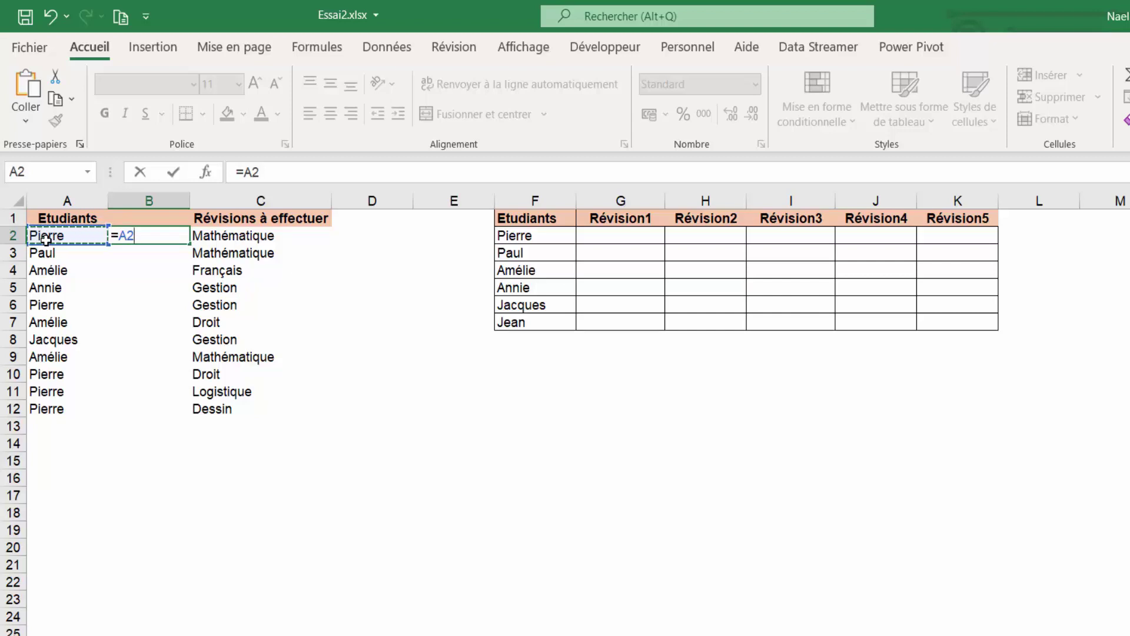
text(&n)
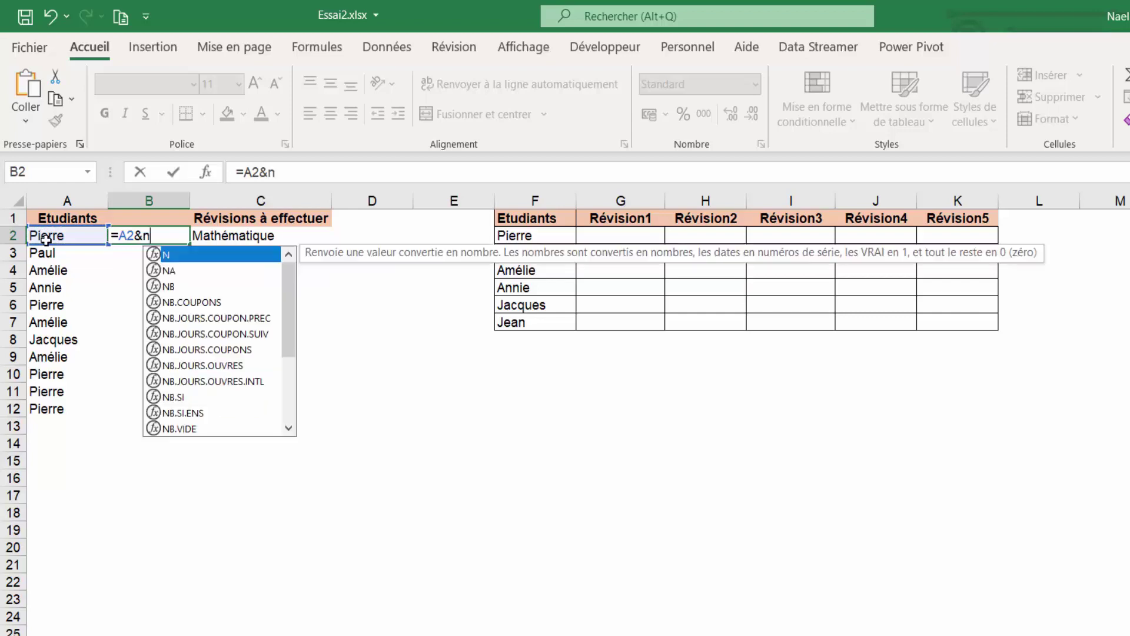
text(b.si()
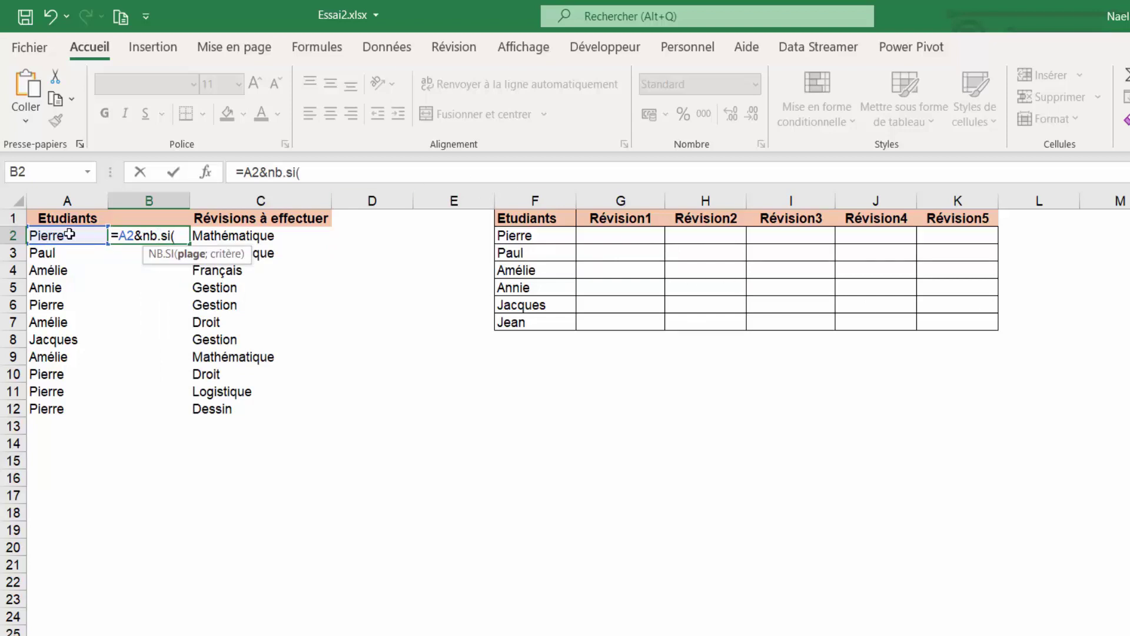
Complete the NB.SI function in B2 with the range $A$2:A12 and the criterion A2
drag(72, 235, 46, 407)
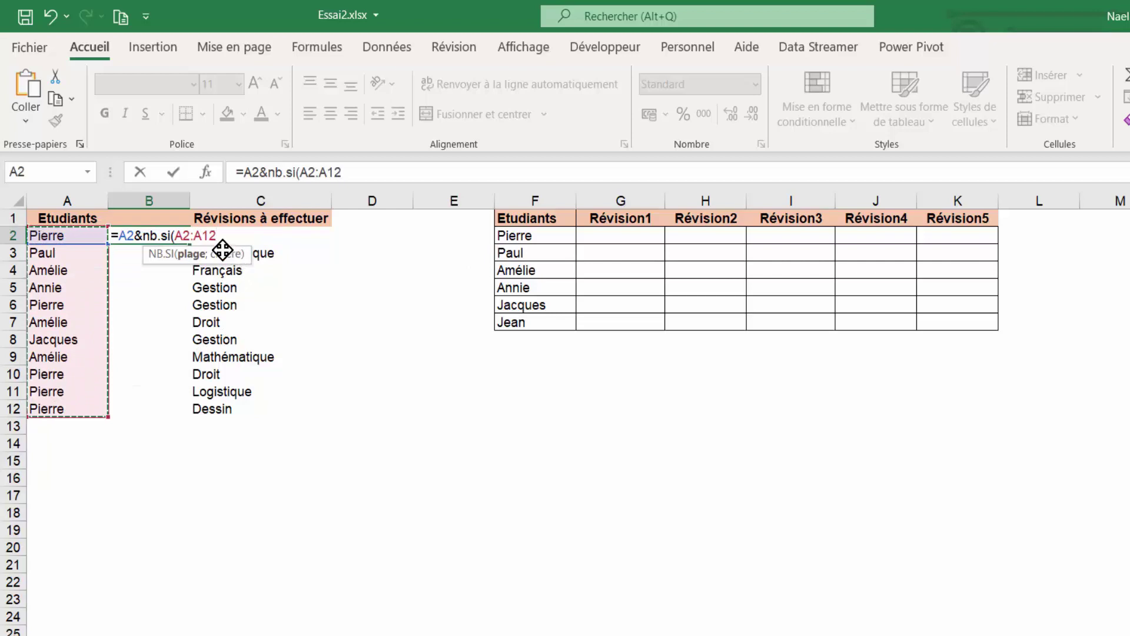
click(195, 235)
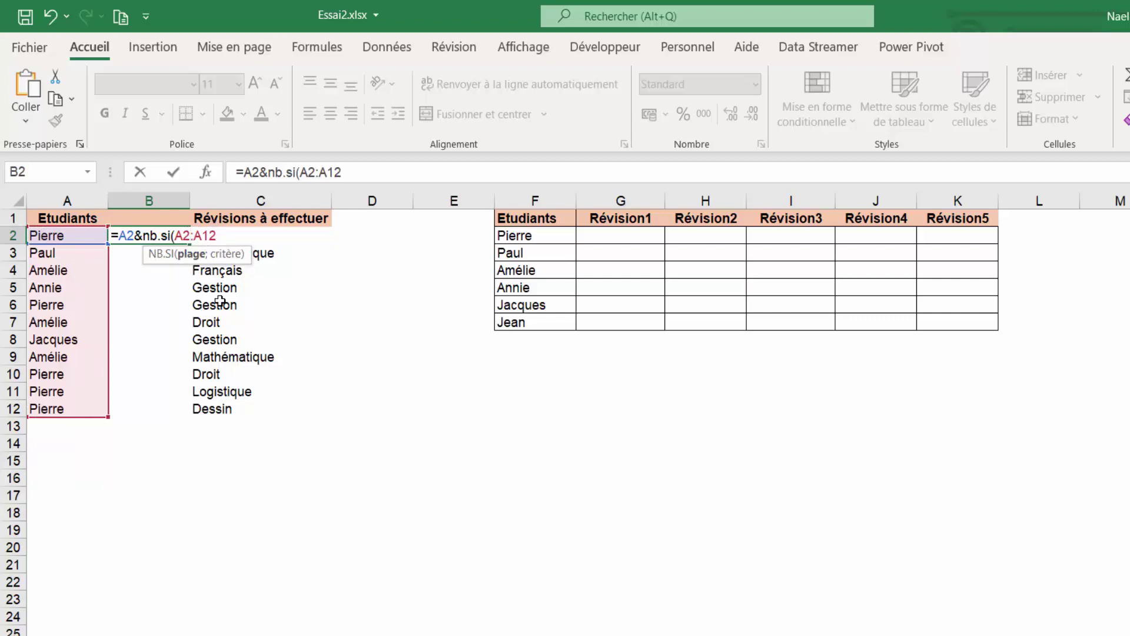
key(F4)
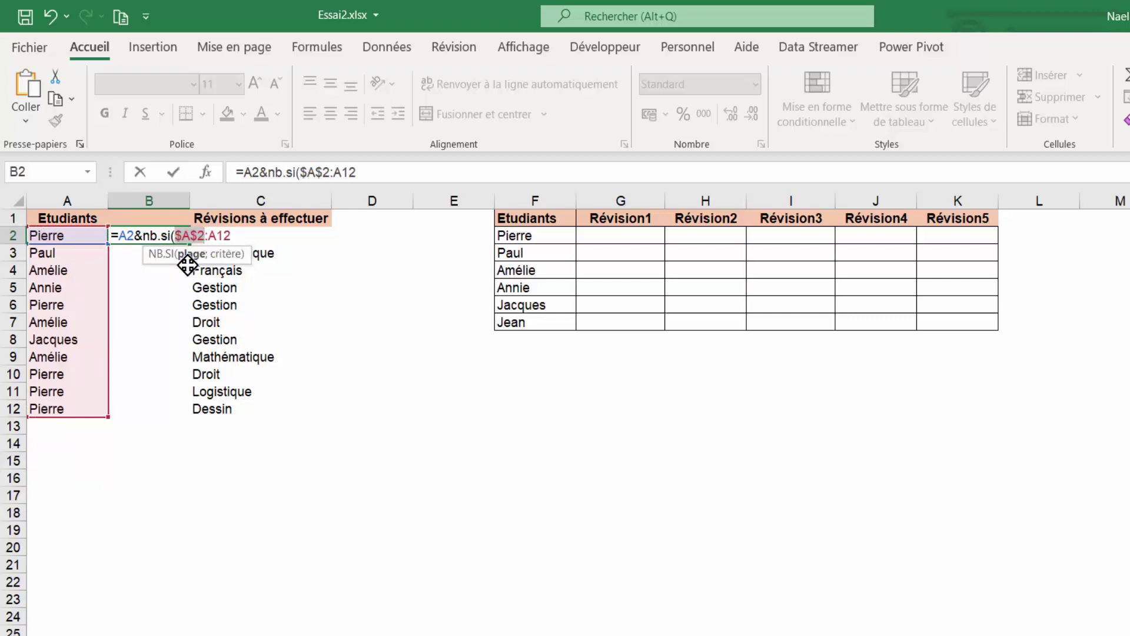
click(232, 235)
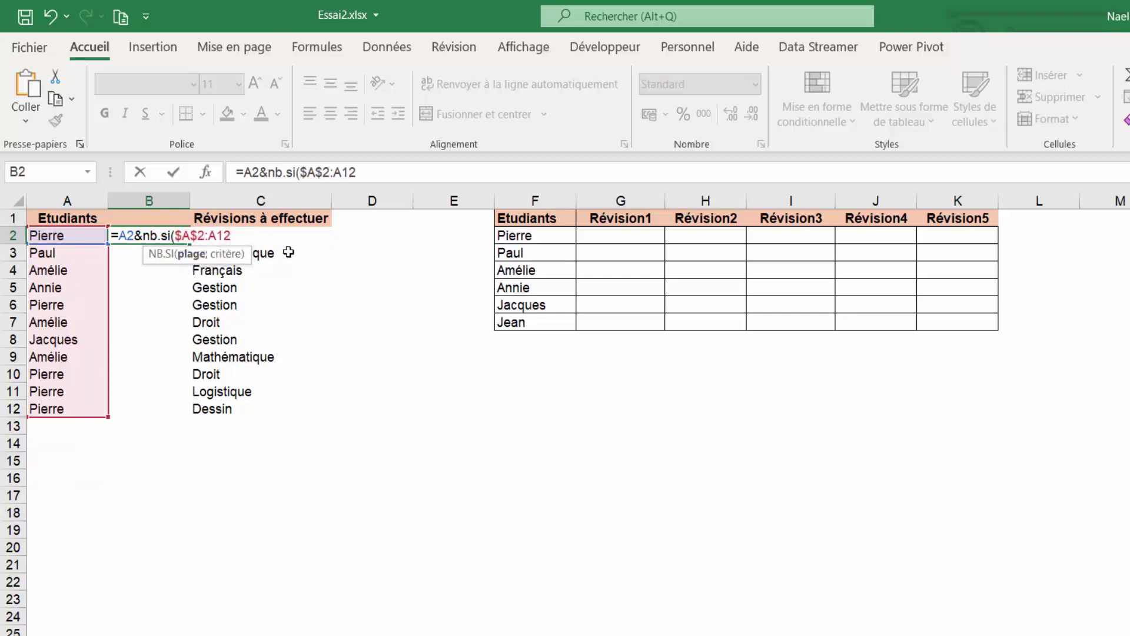
text(;)
click(69, 235)
text())
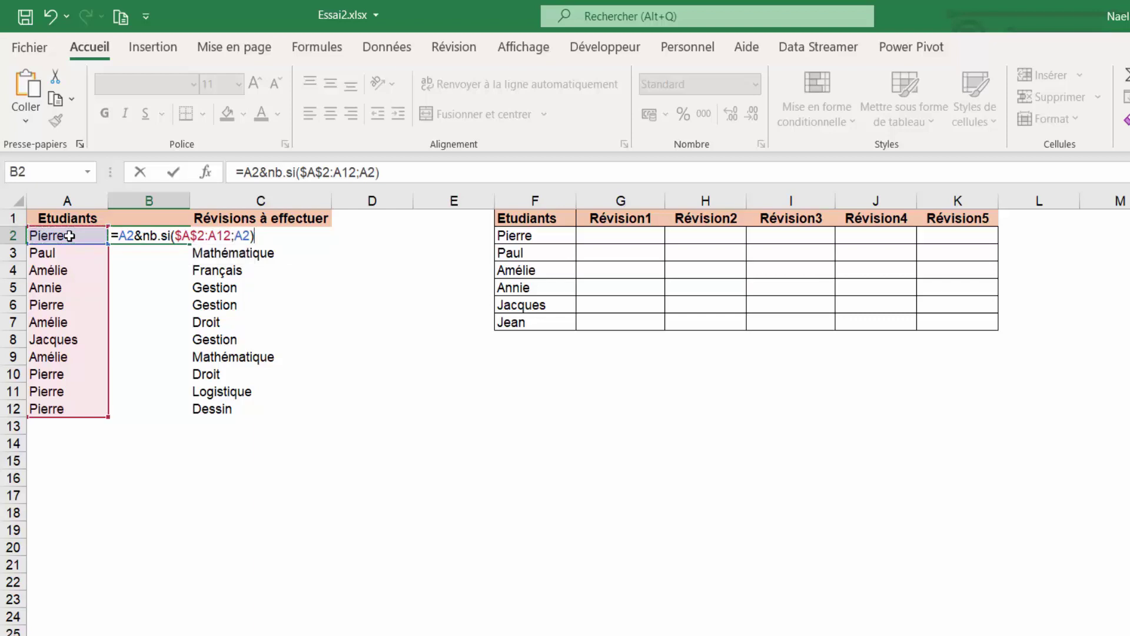
key(Return)
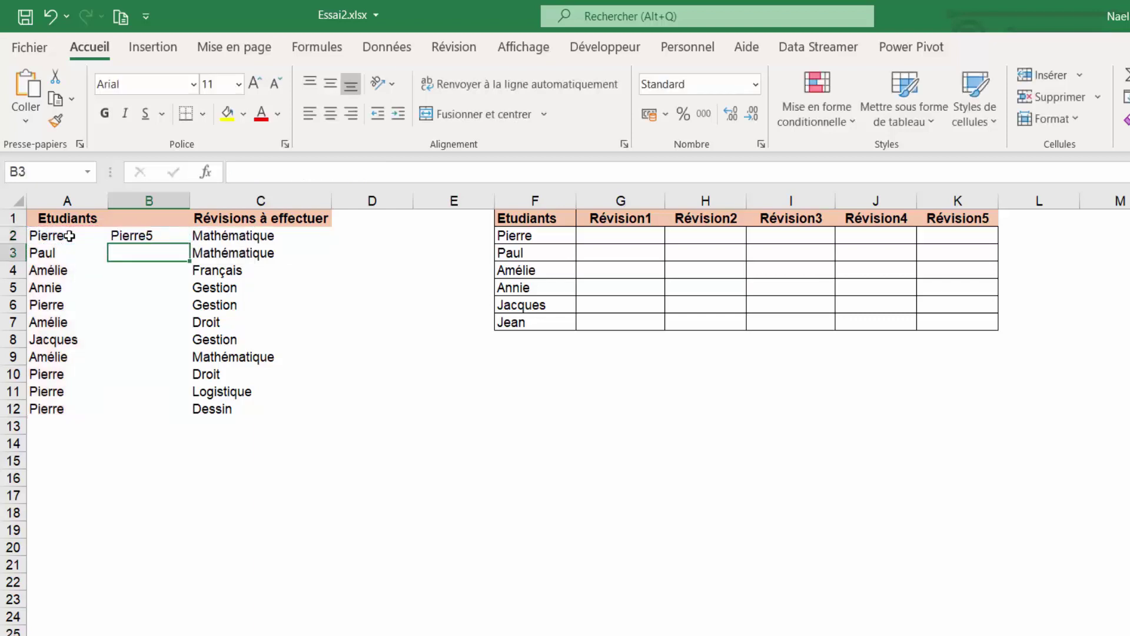
key(Up)
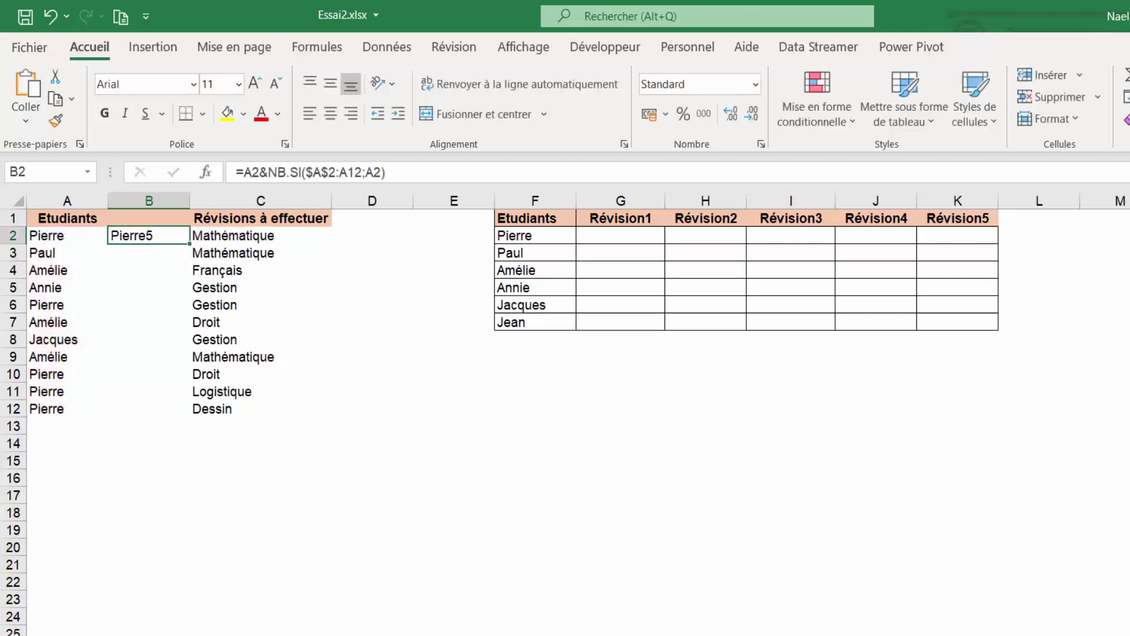
double_click(138, 237)
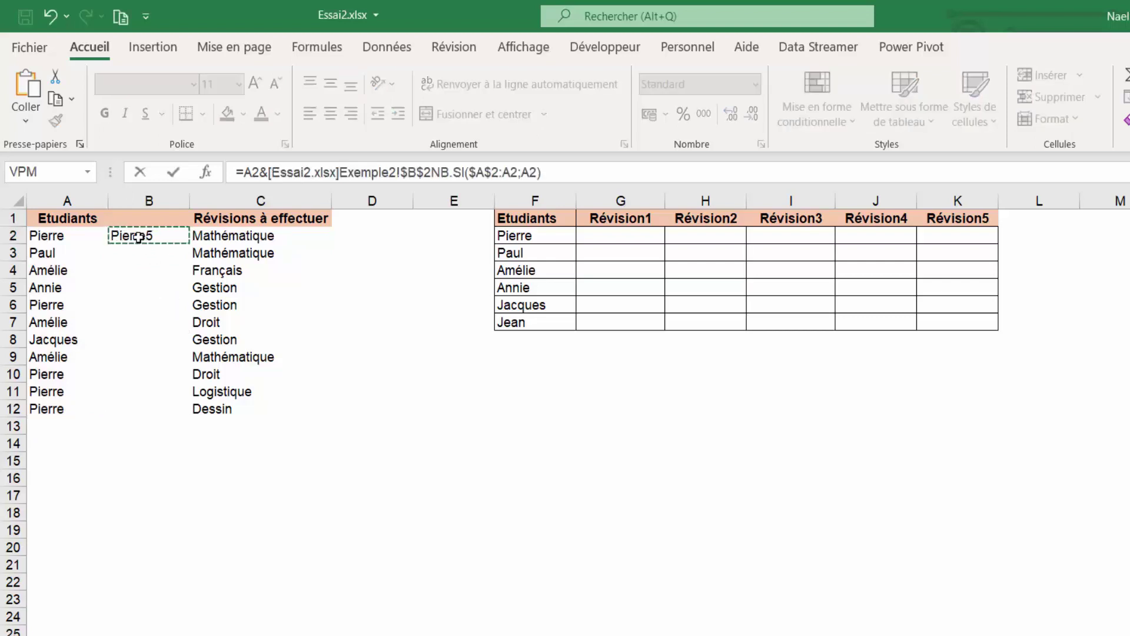
key(Escape)
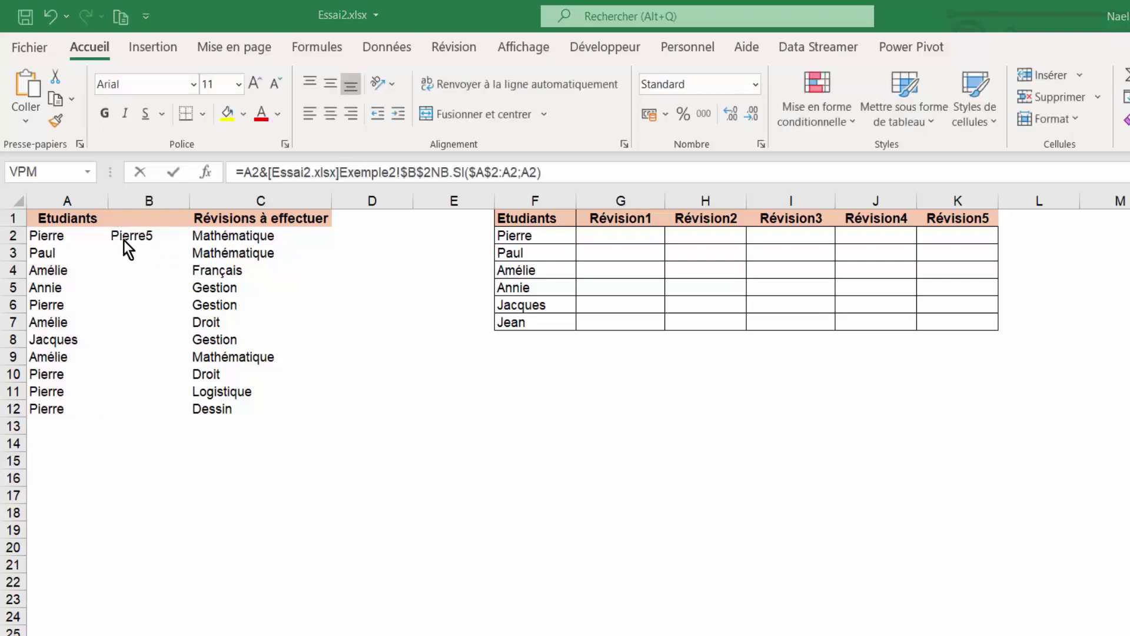
Change the NB.SI range in B2 so the formula reads =A2&NB.SI($A$2:A2;A2)
double_click(148, 237)
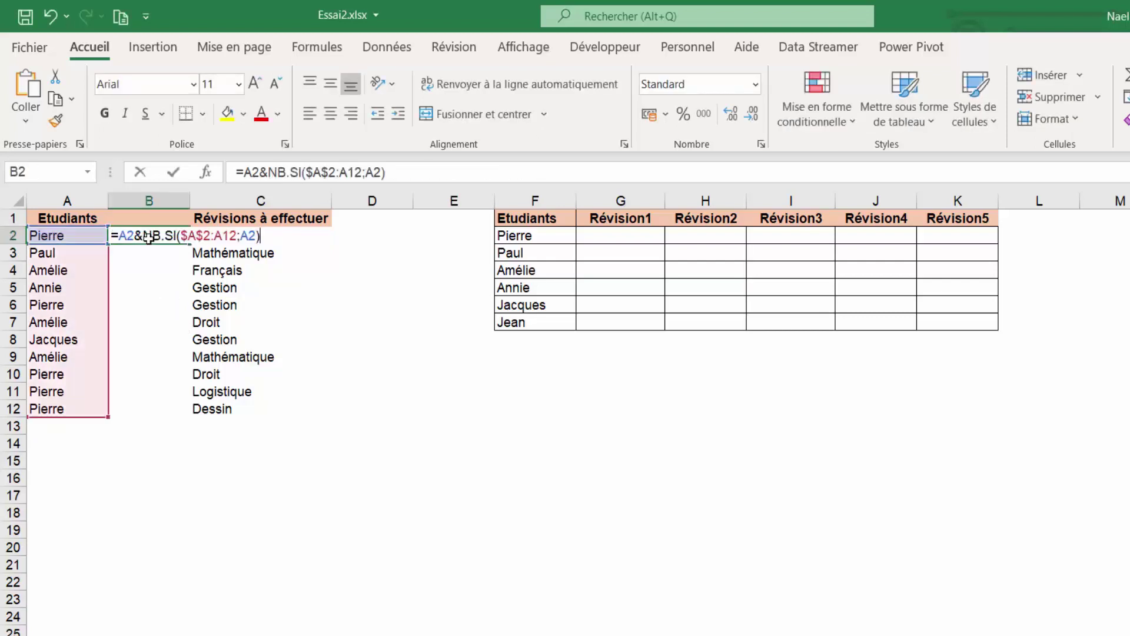
click(351, 172)
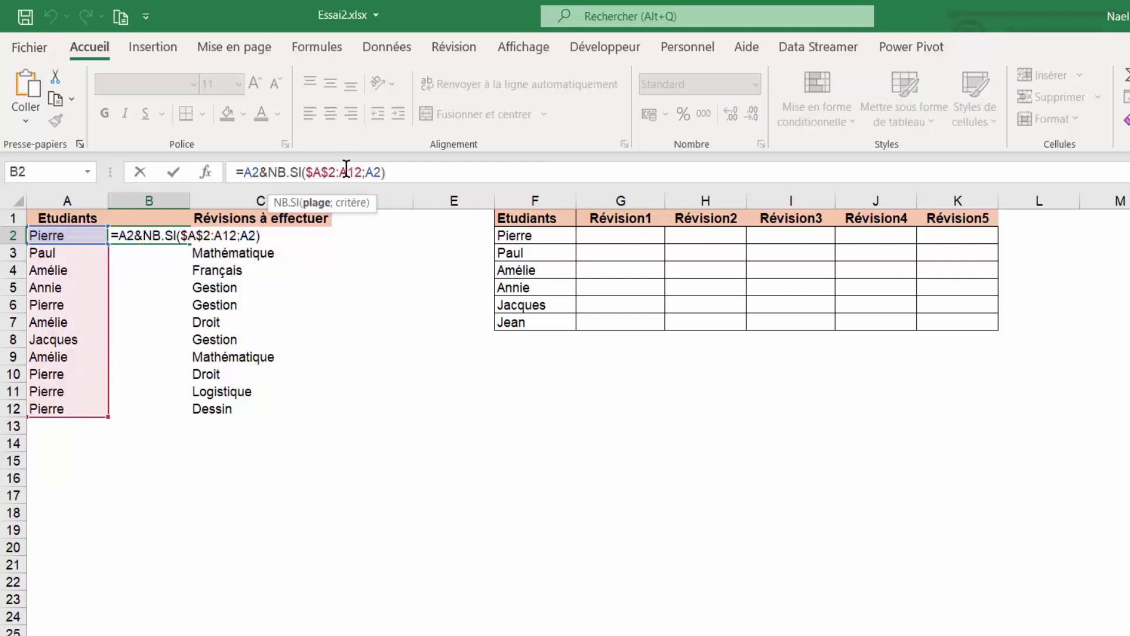
drag(348, 171, 354, 171)
key(Delete)
key(Delete)
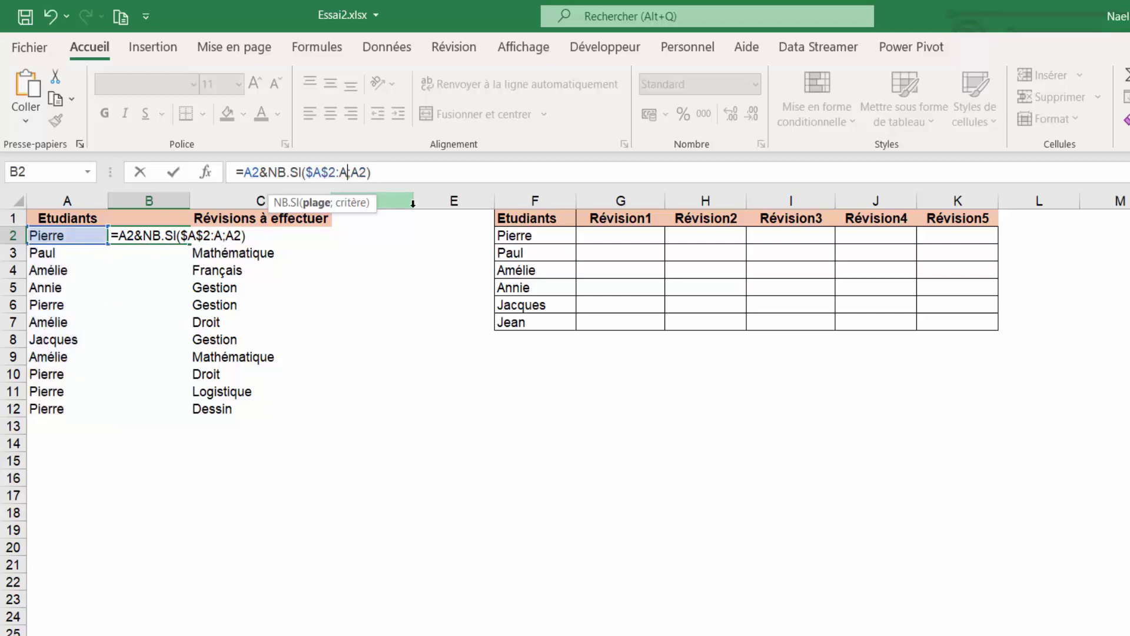
click(45, 233)
click(151, 235)
double_click(152, 235)
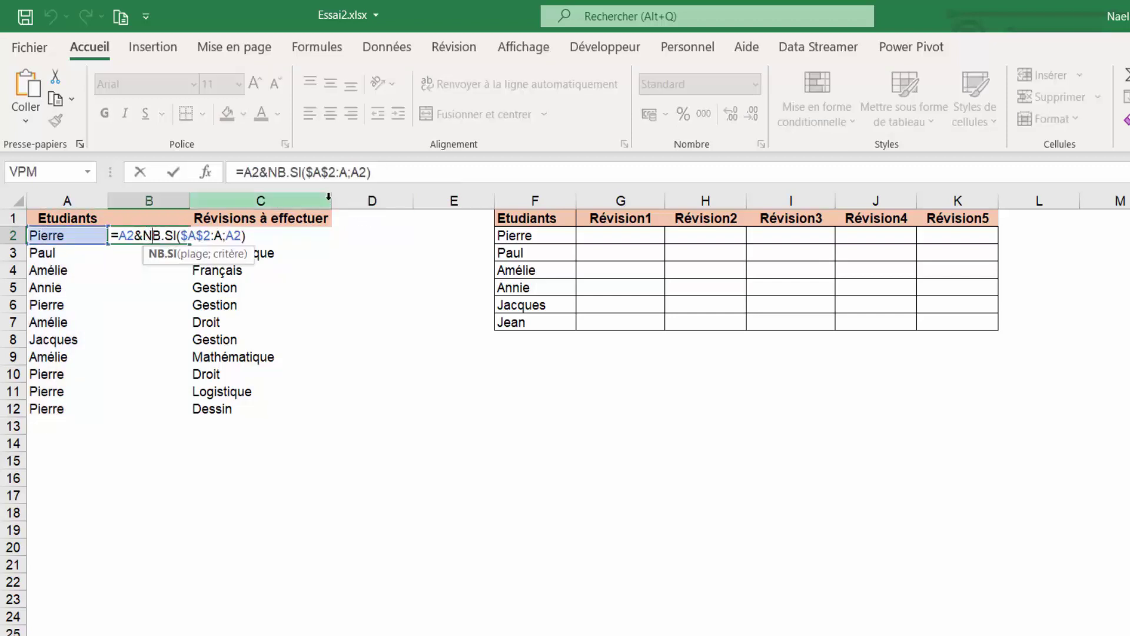
click(347, 172)
text(2)
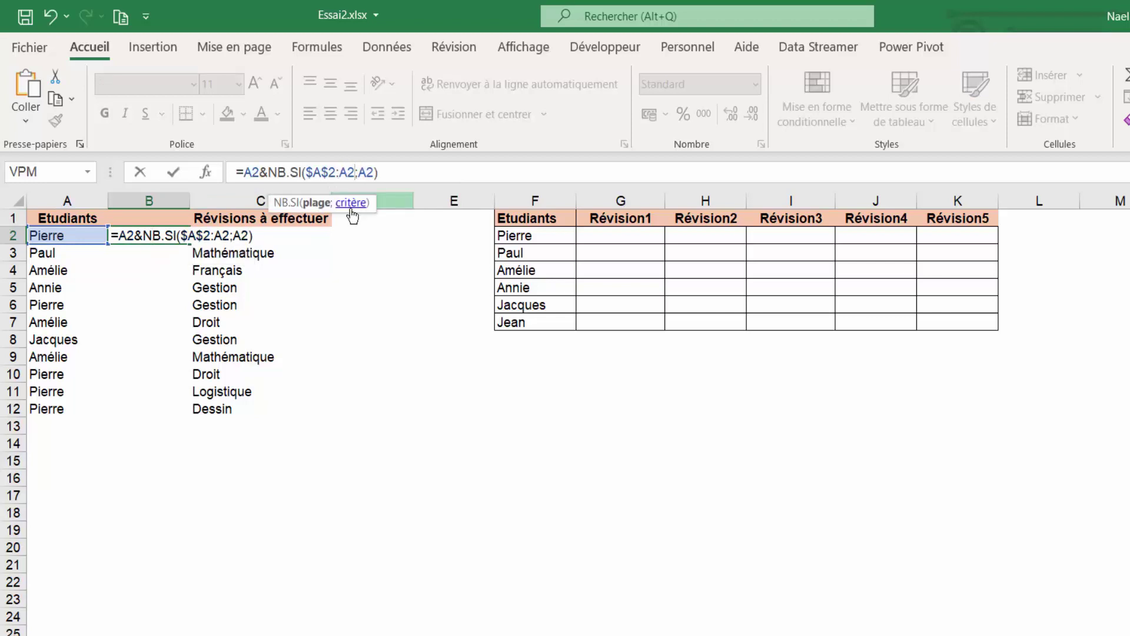
key(Return)
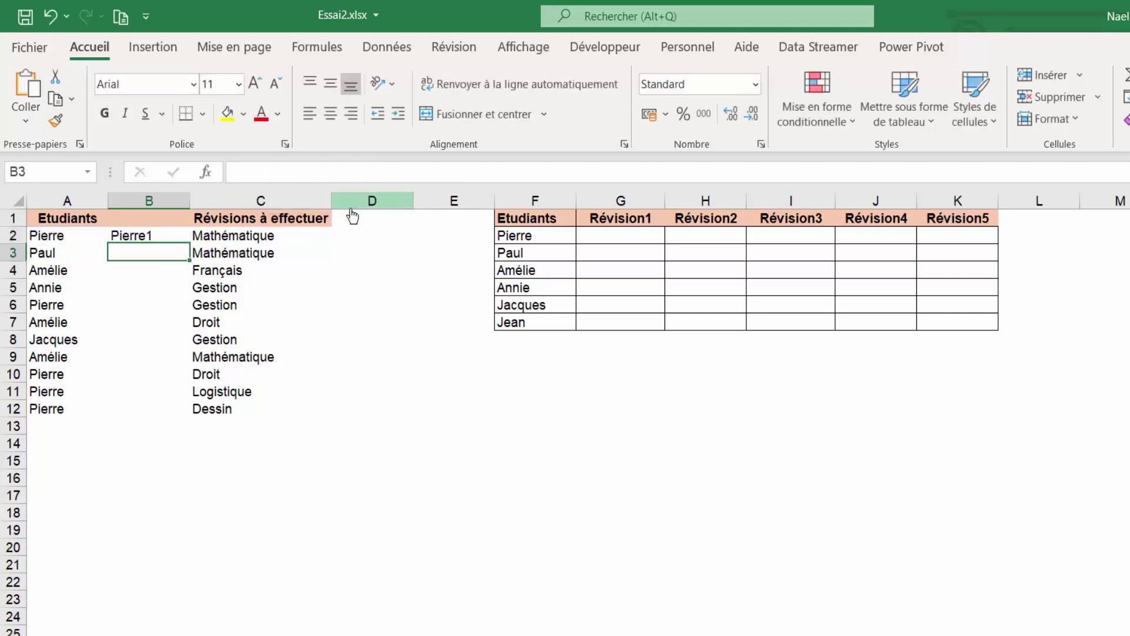
Fill the B2 formula down to B12 and check the numbered keys for the first student's entries
click(144, 230)
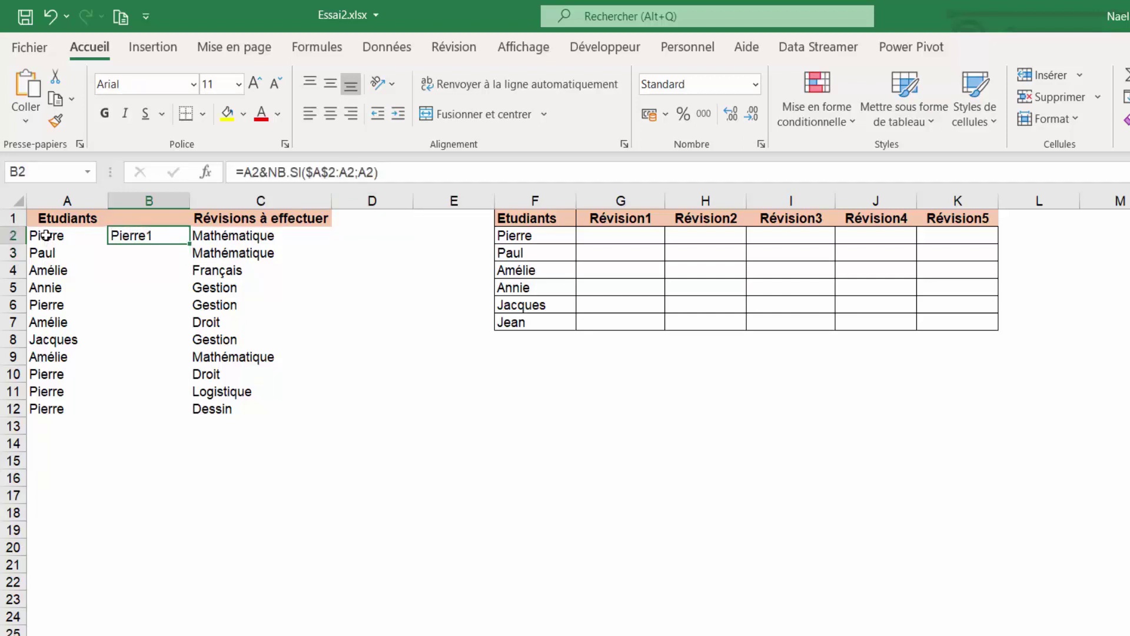
double_click(189, 245)
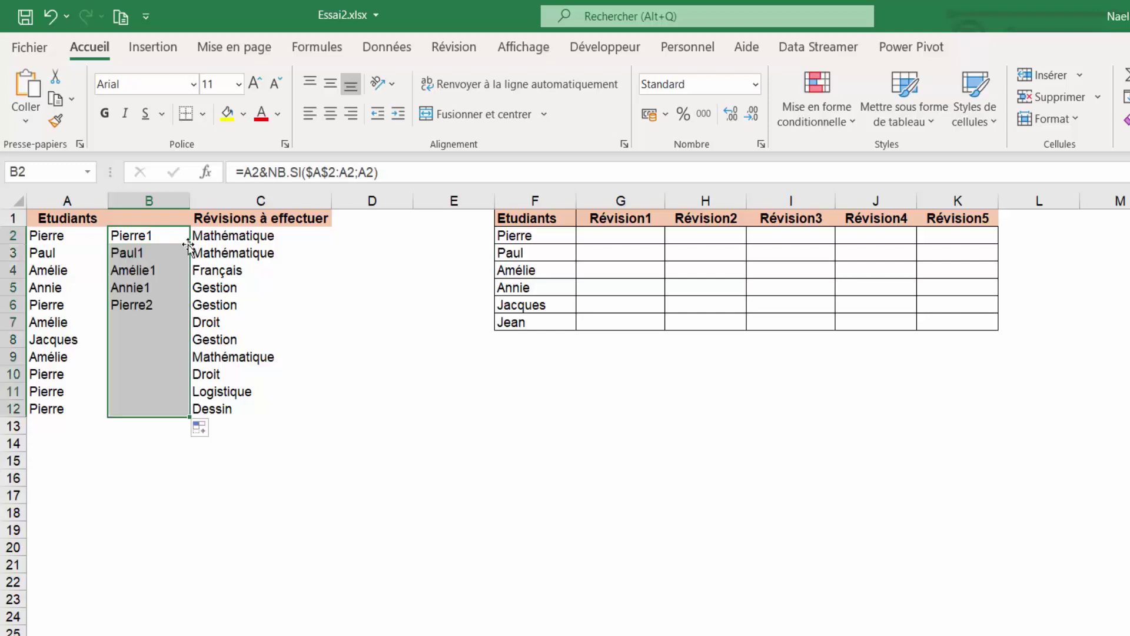
click(125, 239)
click(139, 303)
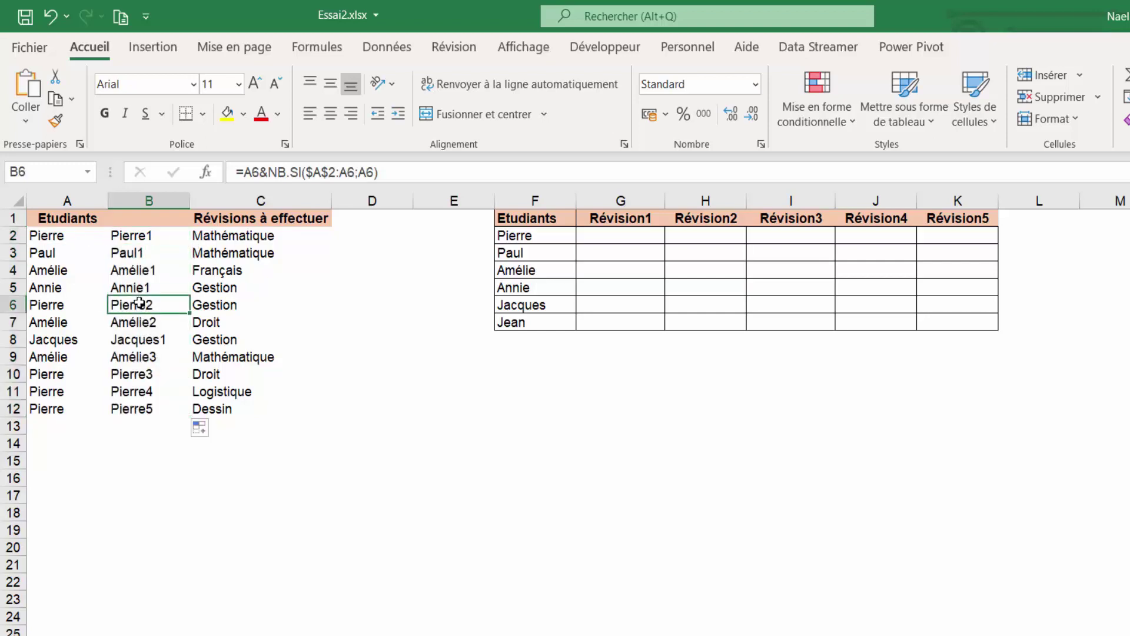
click(127, 376)
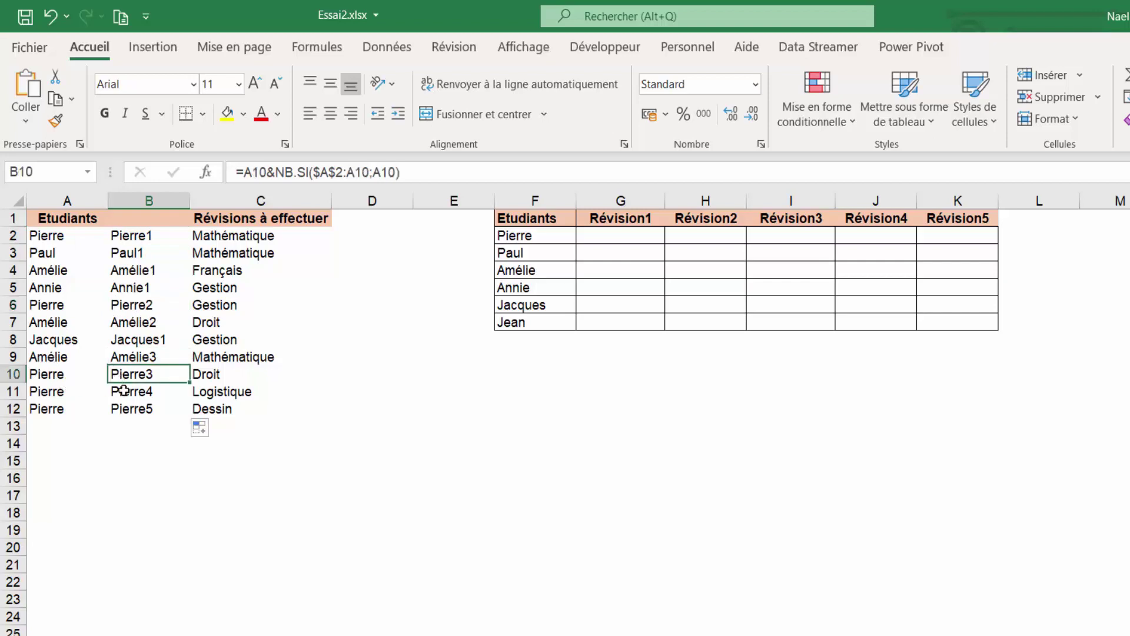
click(124, 389)
click(135, 425)
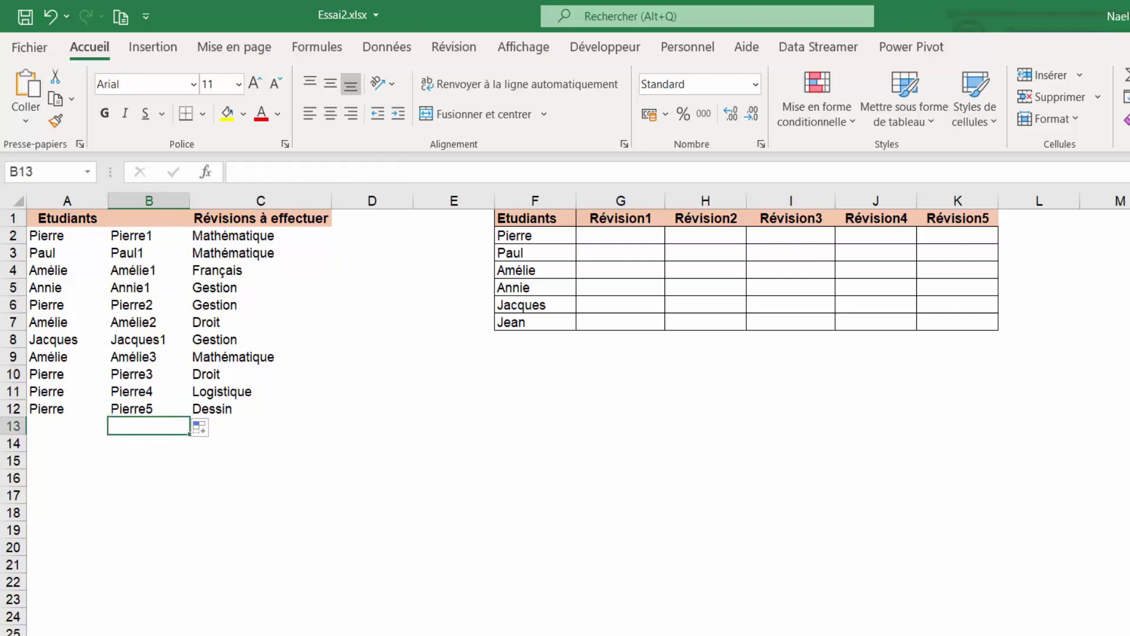
key(F2)
click(53, 236)
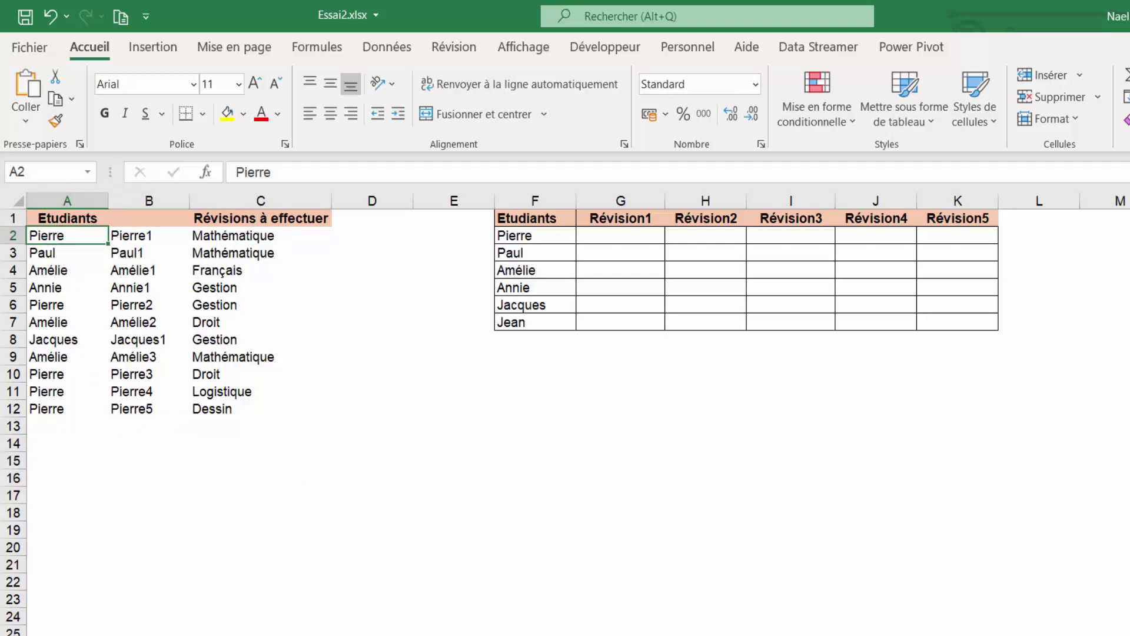
Start a RECHERCHEV formula in G2 with the lookup value $F2&"1", keeping only column F absolute
click(616, 234)
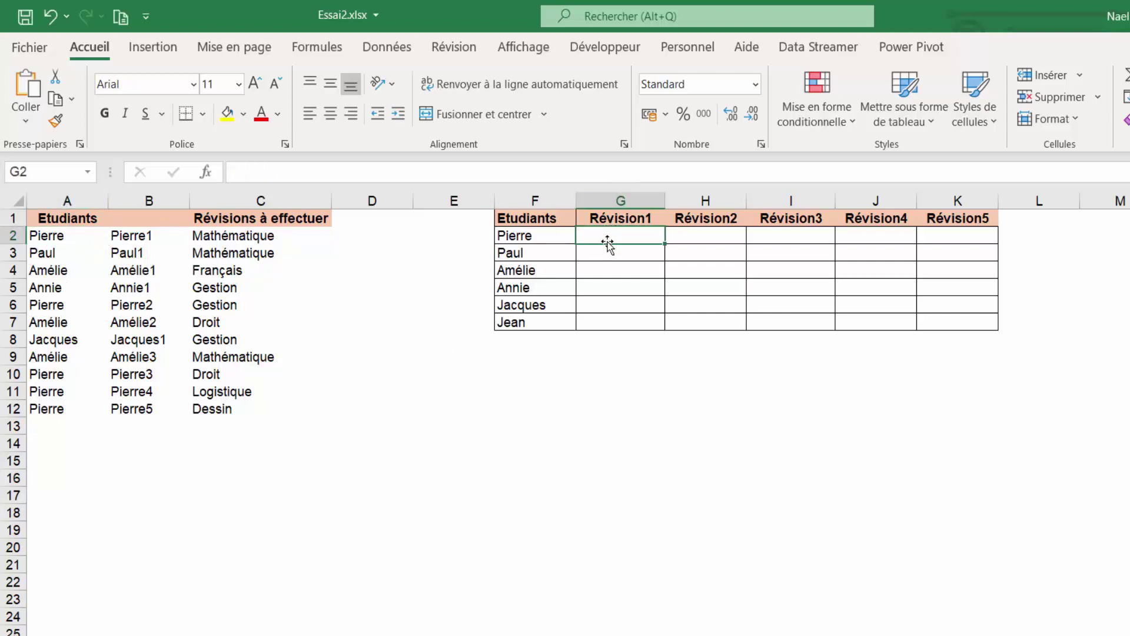
text(=reche)
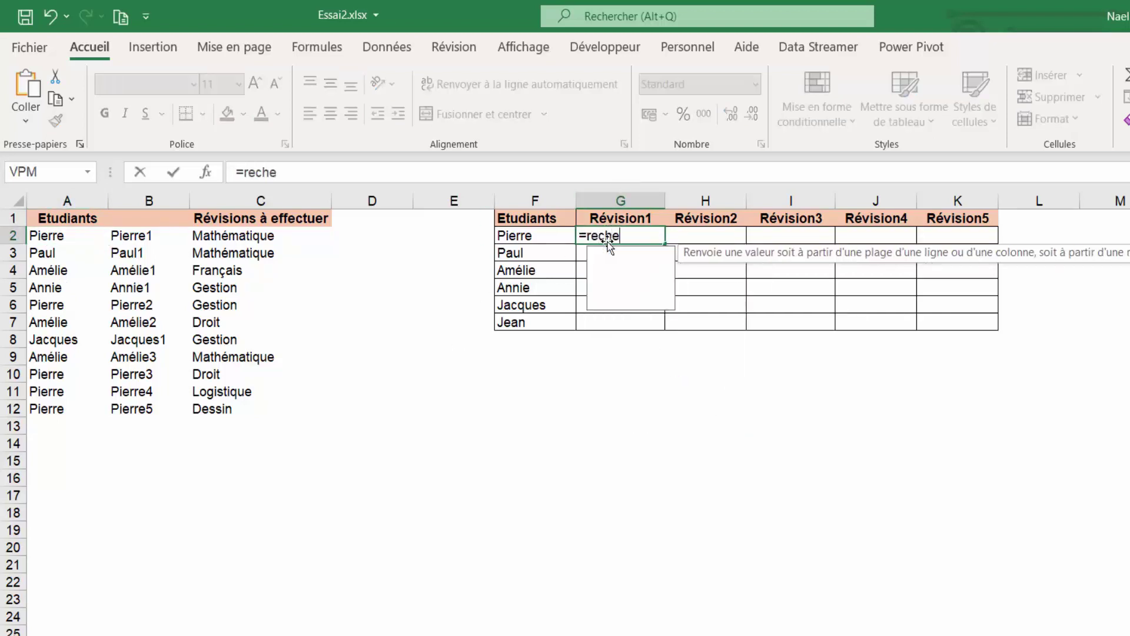
text(rchev()
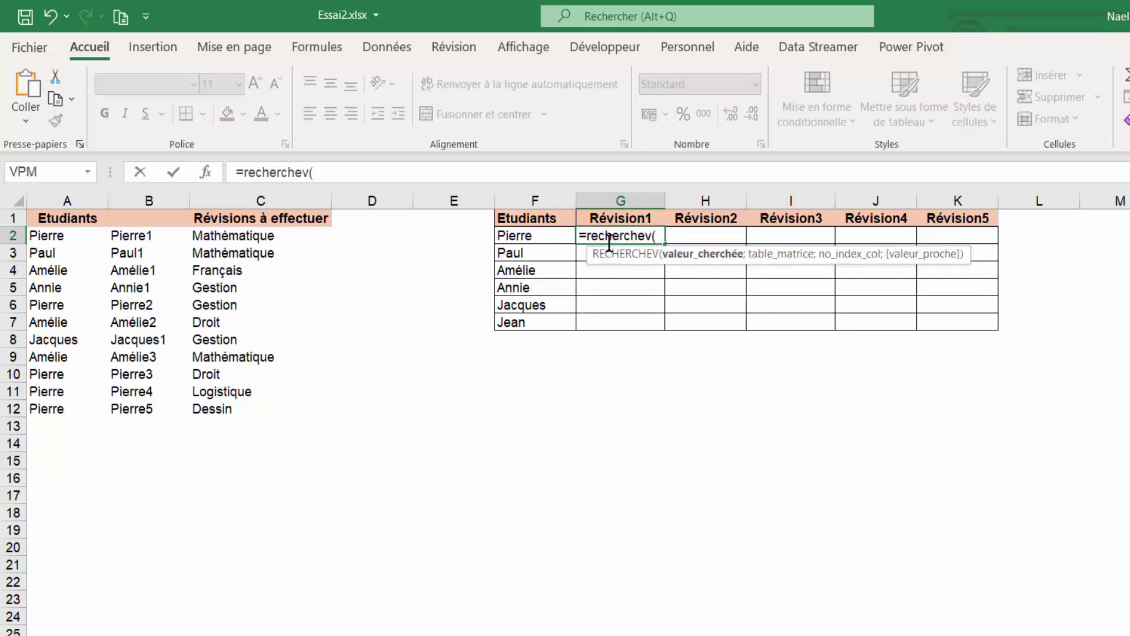
click(524, 236)
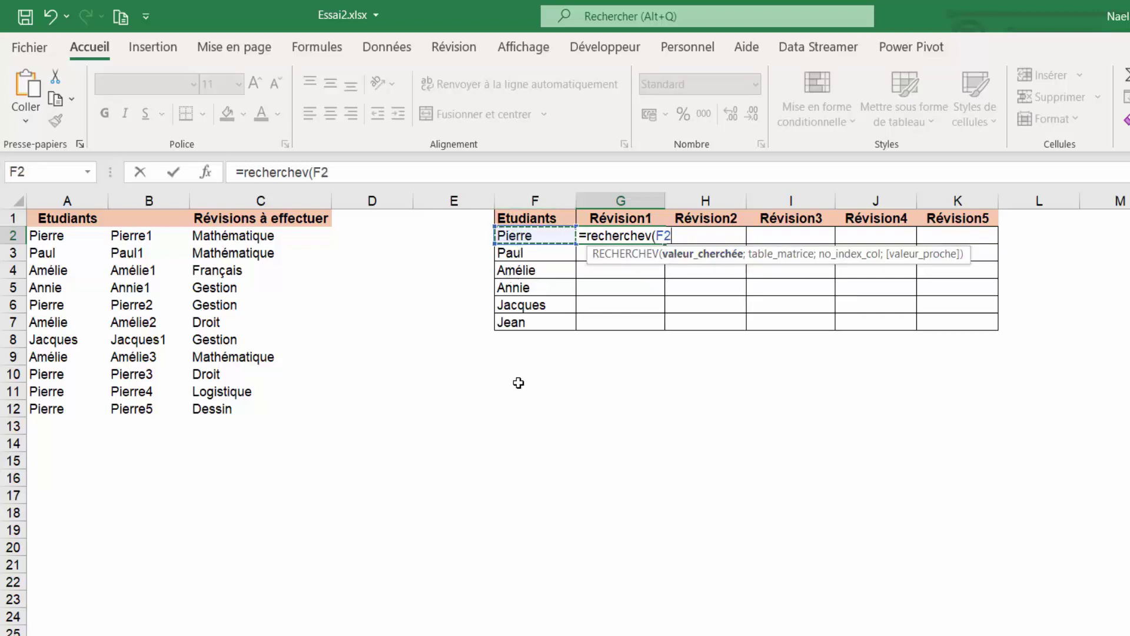
key(F4)
key(F4)
key(F4)
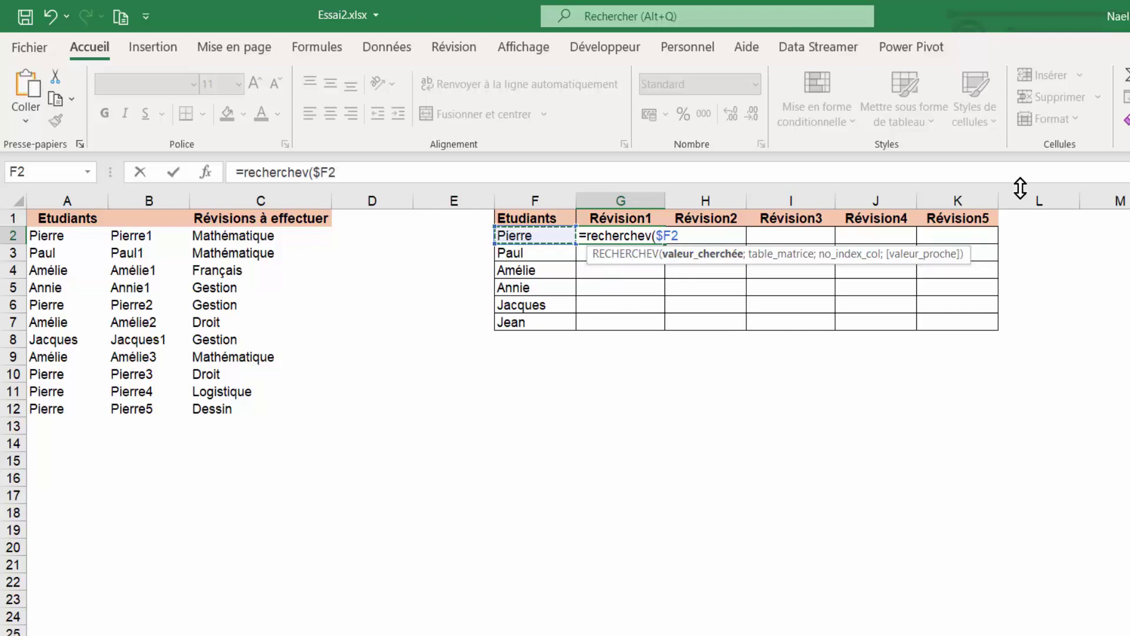
text(&)
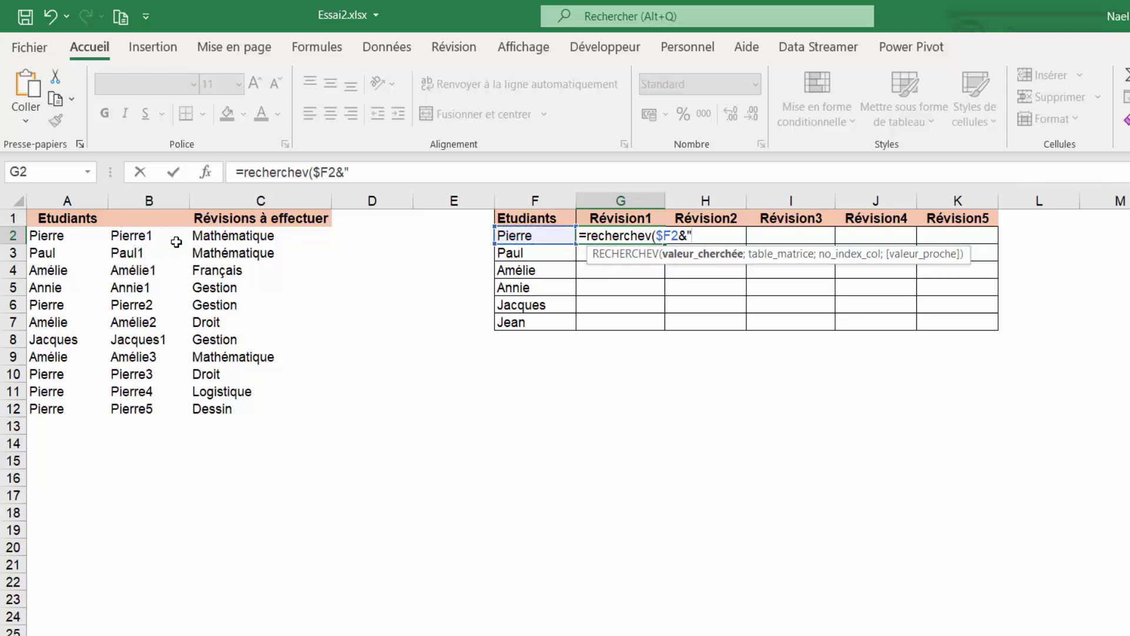
text("1)
text(;)
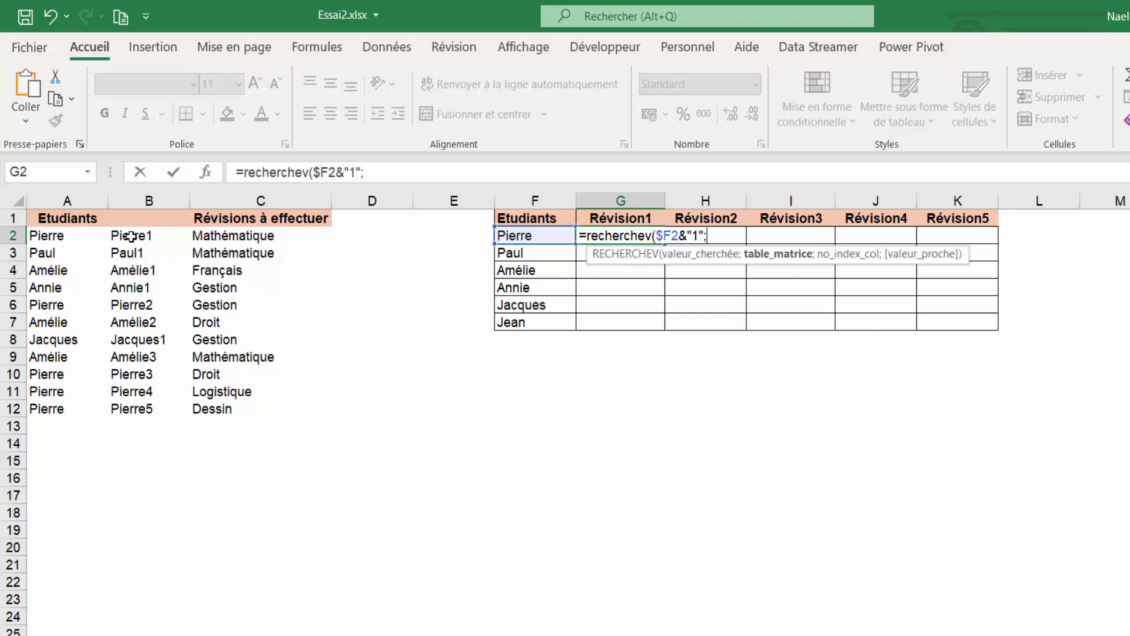
Complete the RECHERCHEV formula in G2 with the table $B$2:$C$12, column index 2 and exact match FAUX
drag(130, 236, 286, 402)
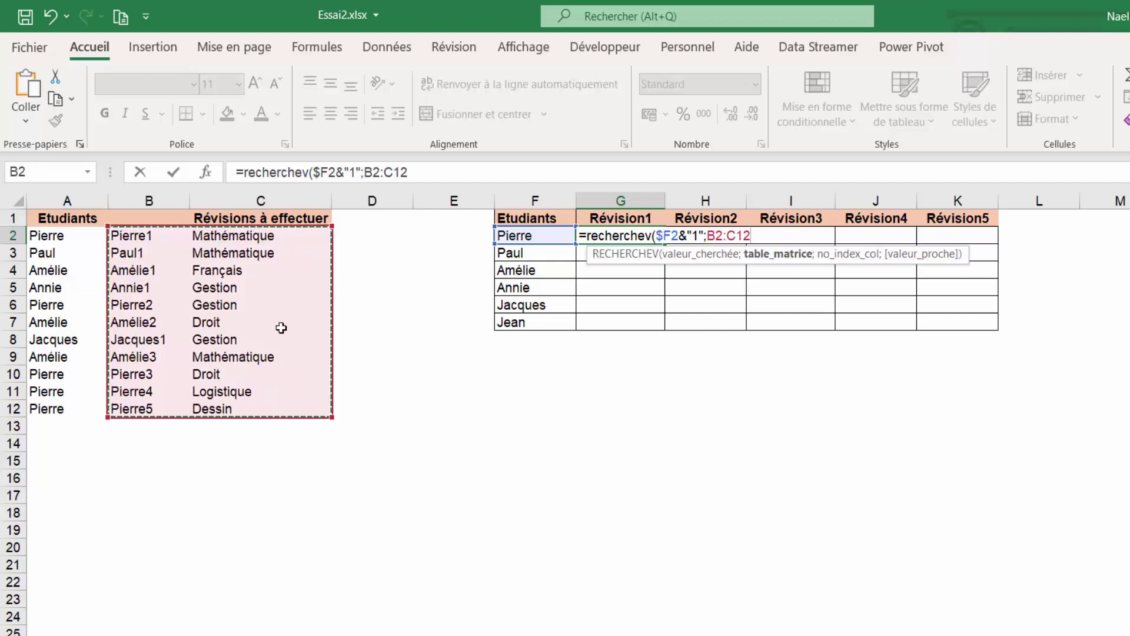
key(F4)
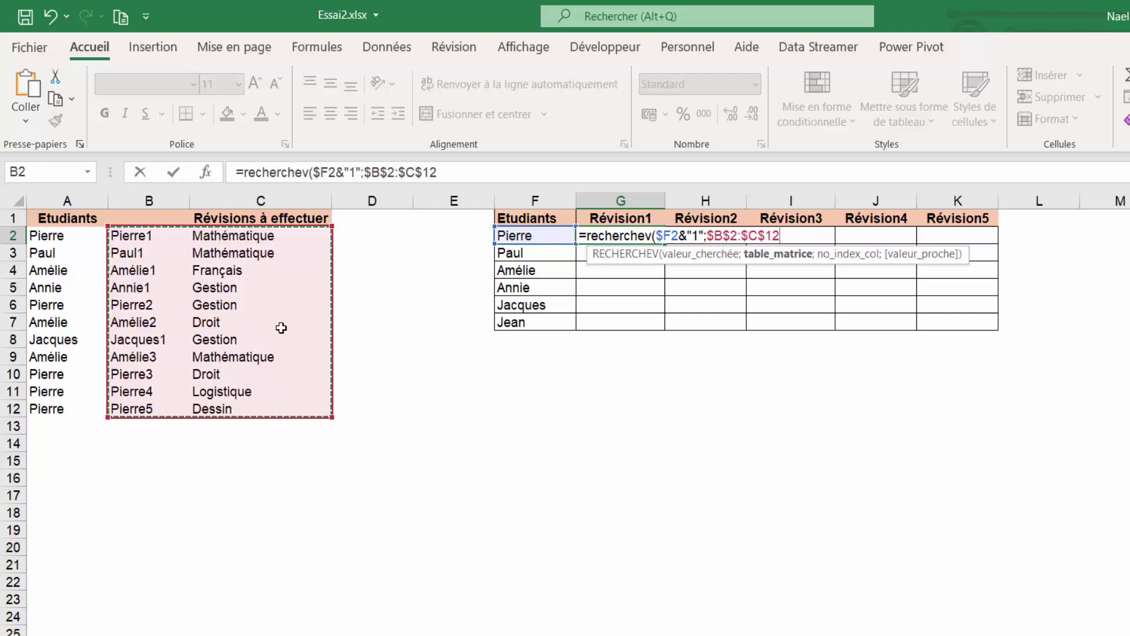
text(;)
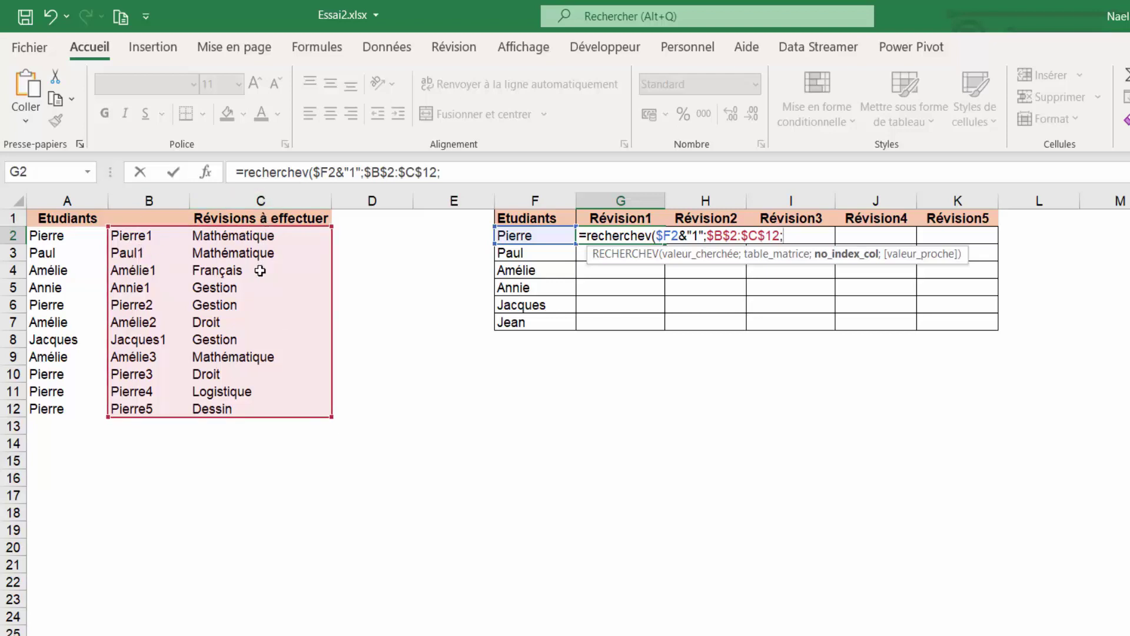
text(2;)
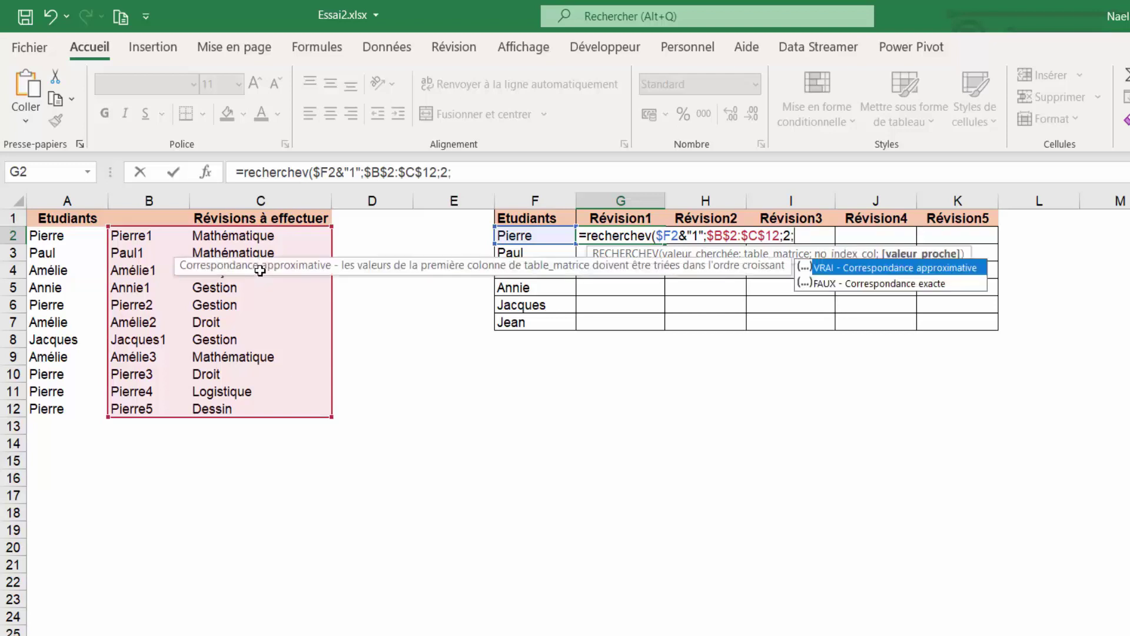
text(faux))
key(ctrl+Return)
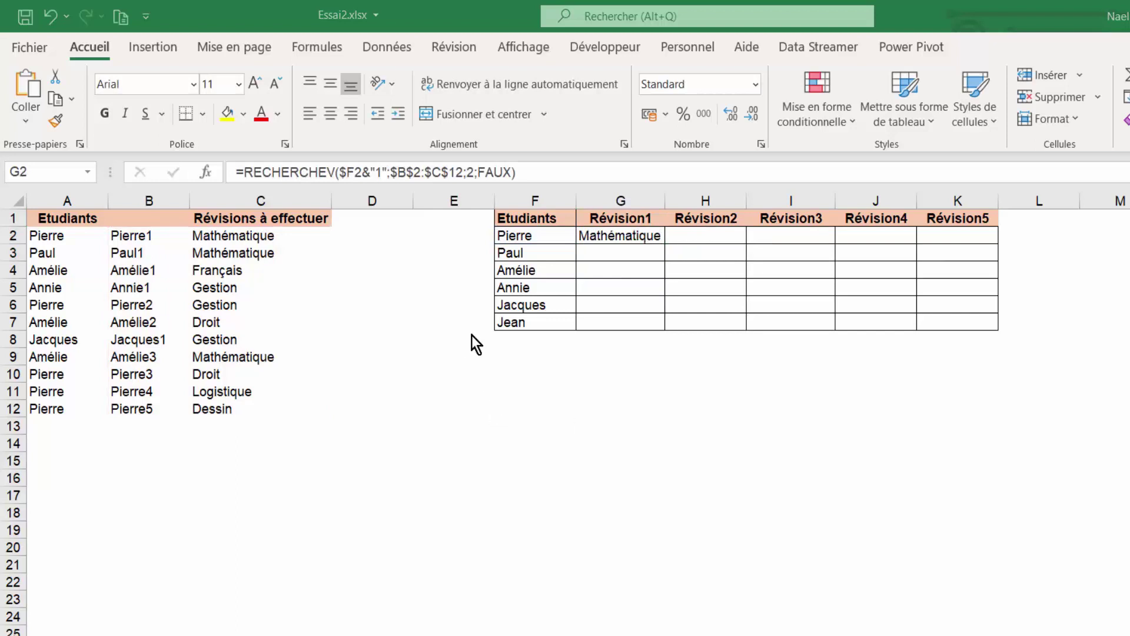
double_click(653, 233)
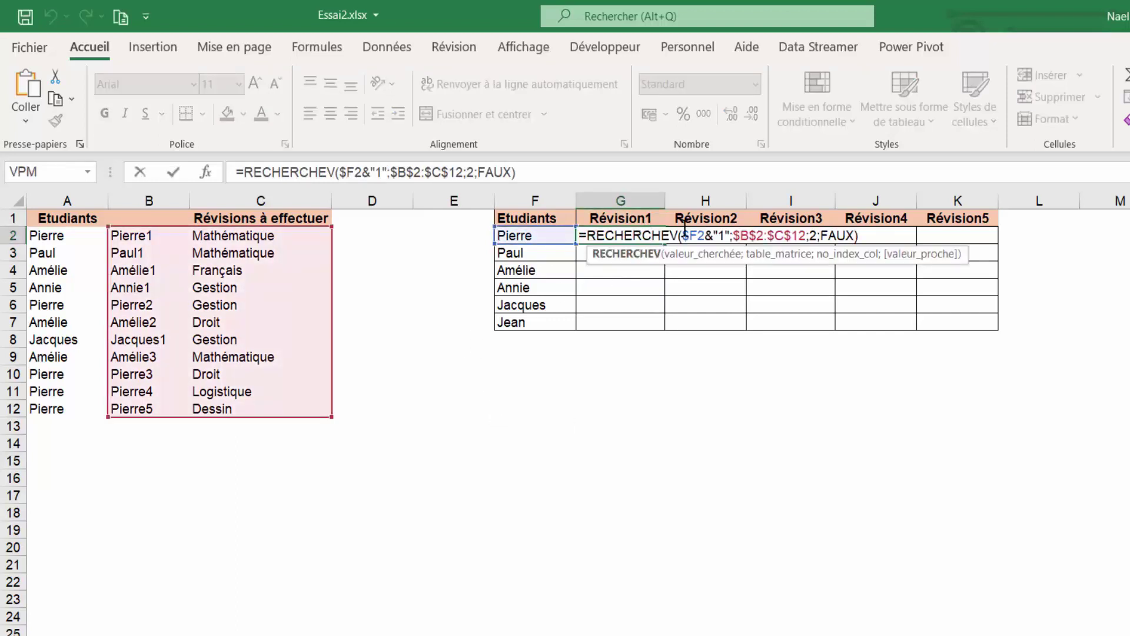
key(Escape)
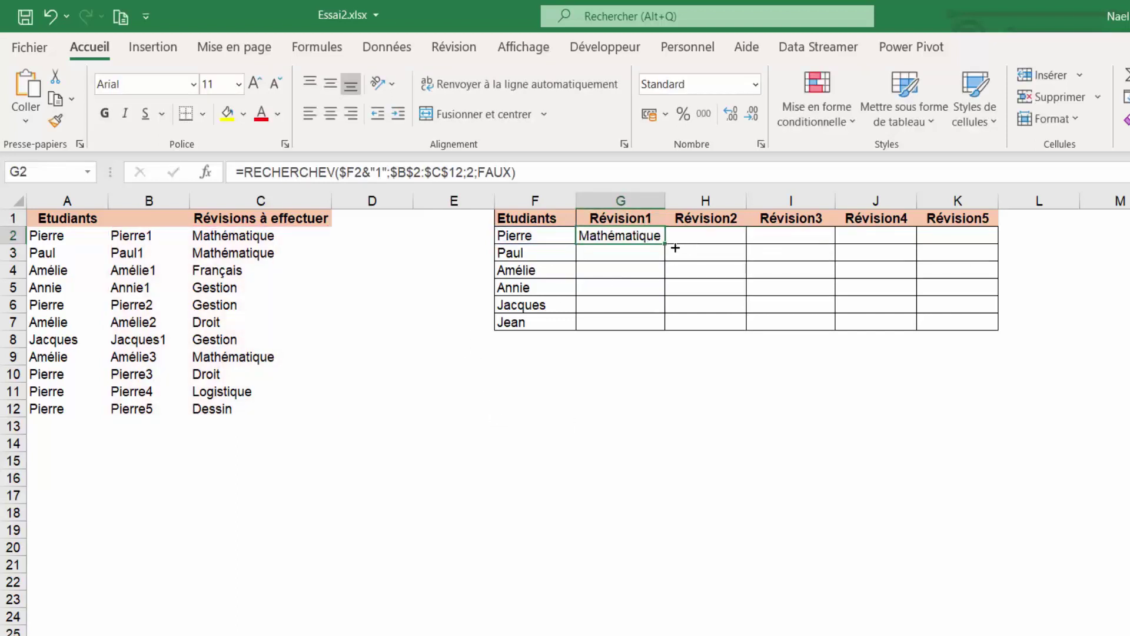
Copy the G2 formula to H2 and change its lookup suffix to "2"
drag(675, 248, 752, 254)
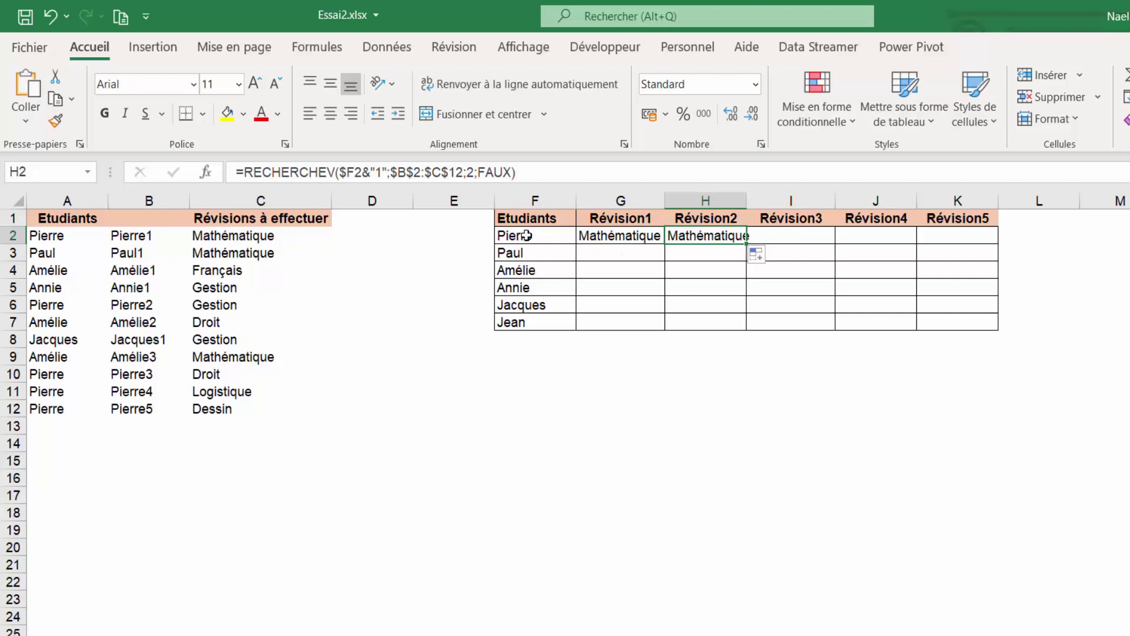
click(215, 306)
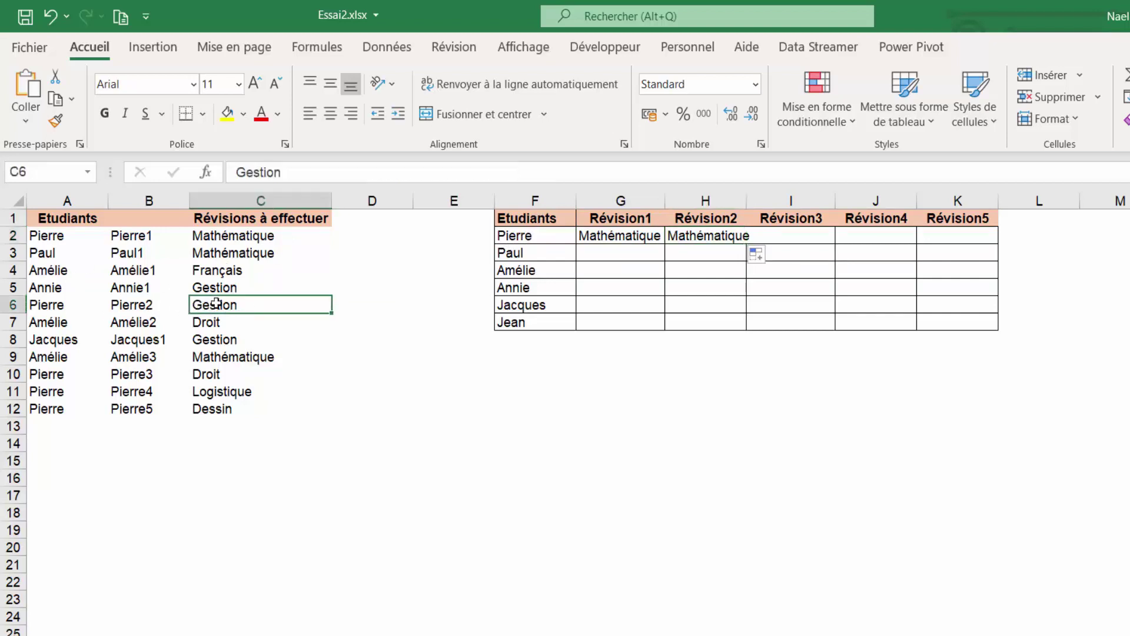
click(683, 237)
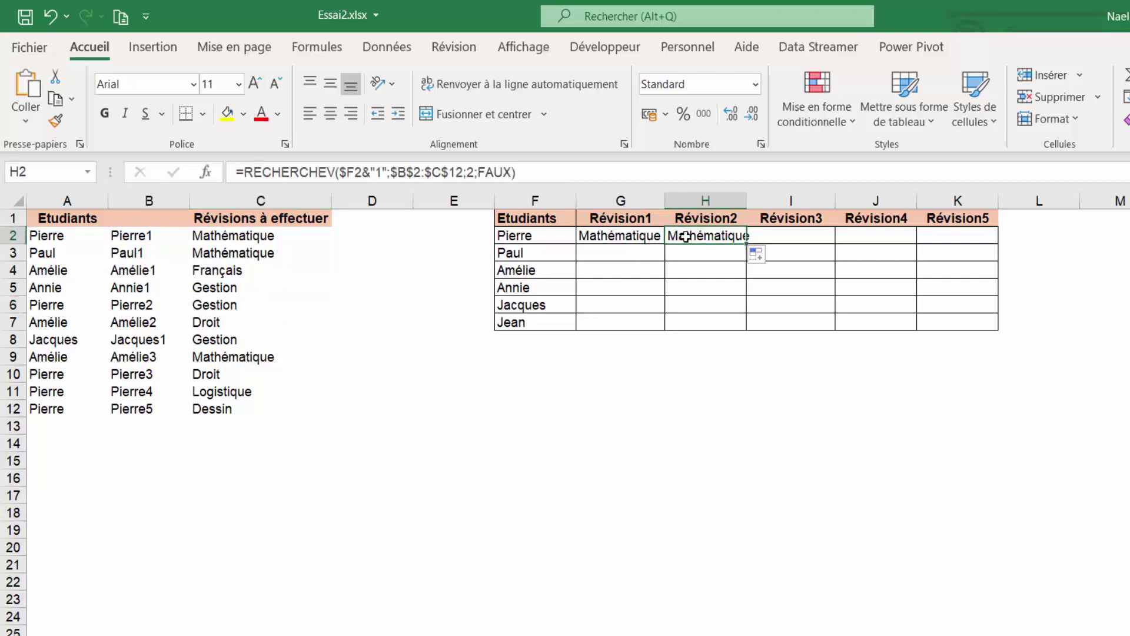
double_click(685, 237)
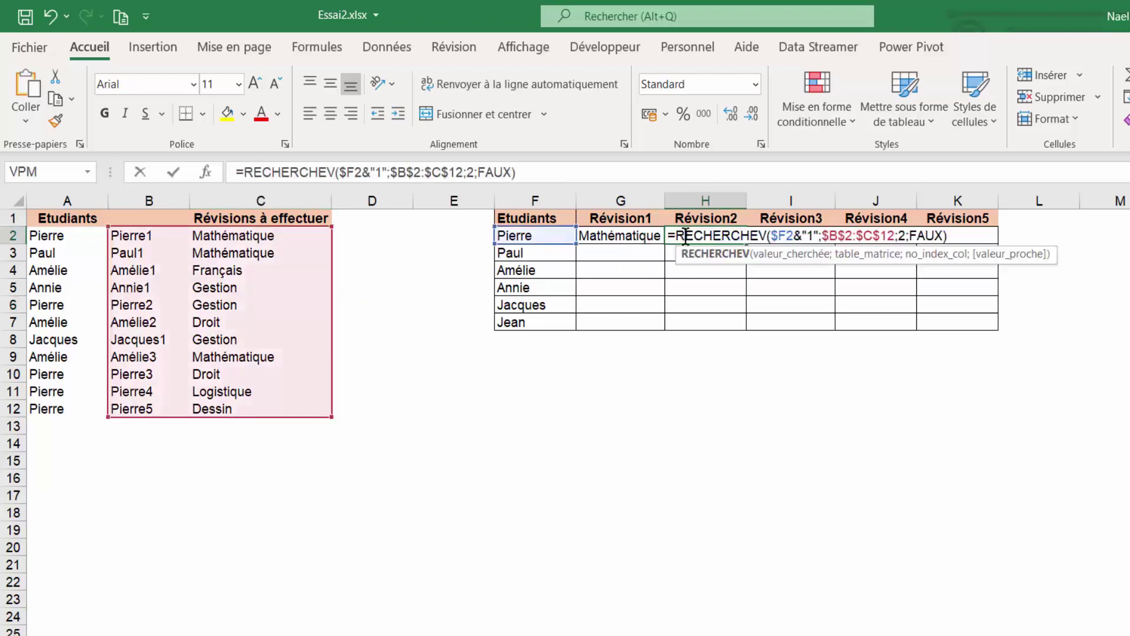
click(810, 237)
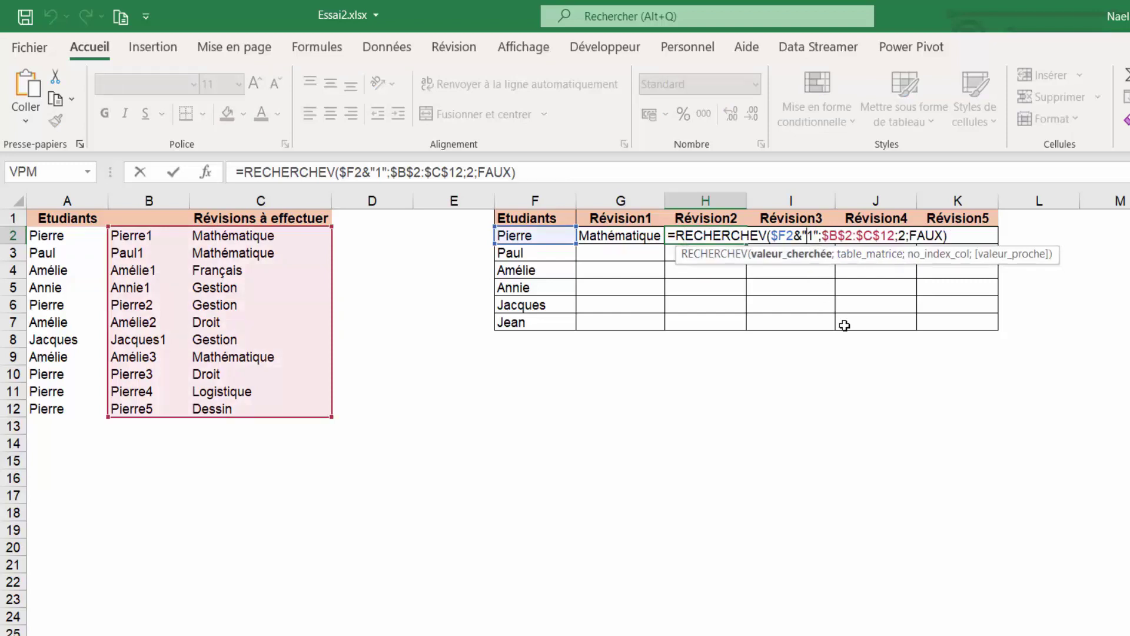
key(Delete)
text(2)
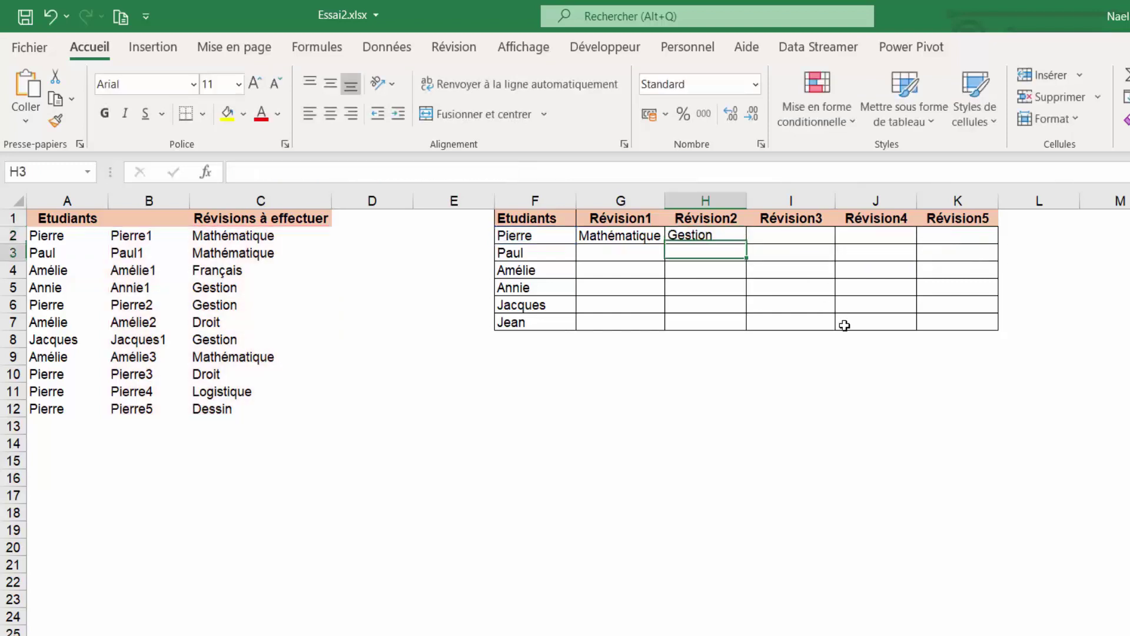
key(Return)
Copy the H2 formula to I2 and change its lookup suffix to "3"
click(741, 236)
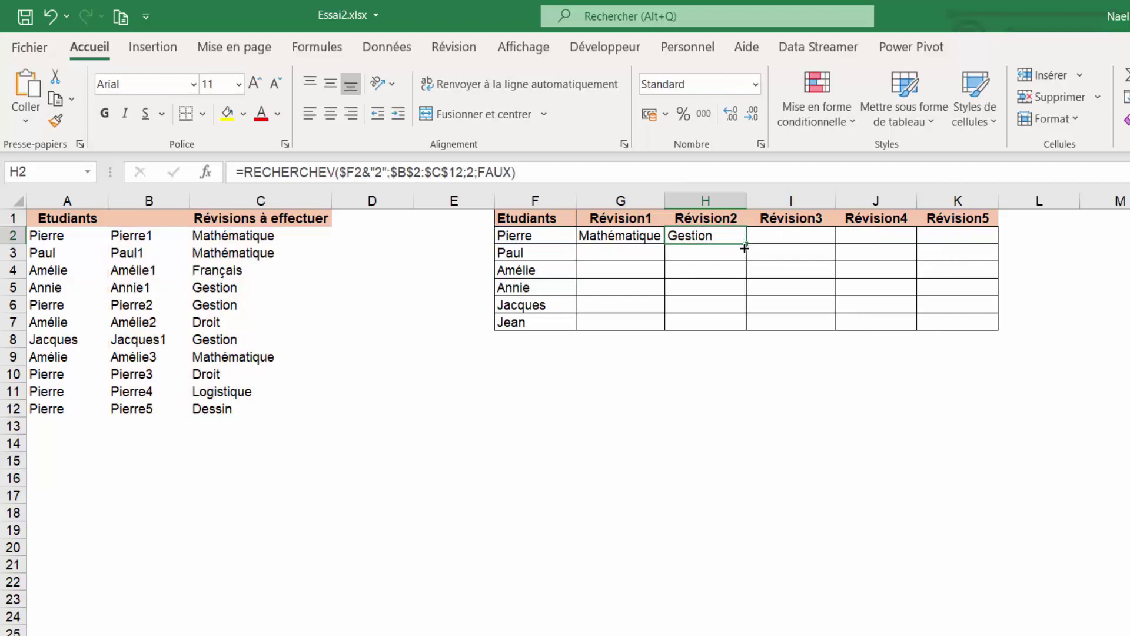
drag(745, 248, 815, 242)
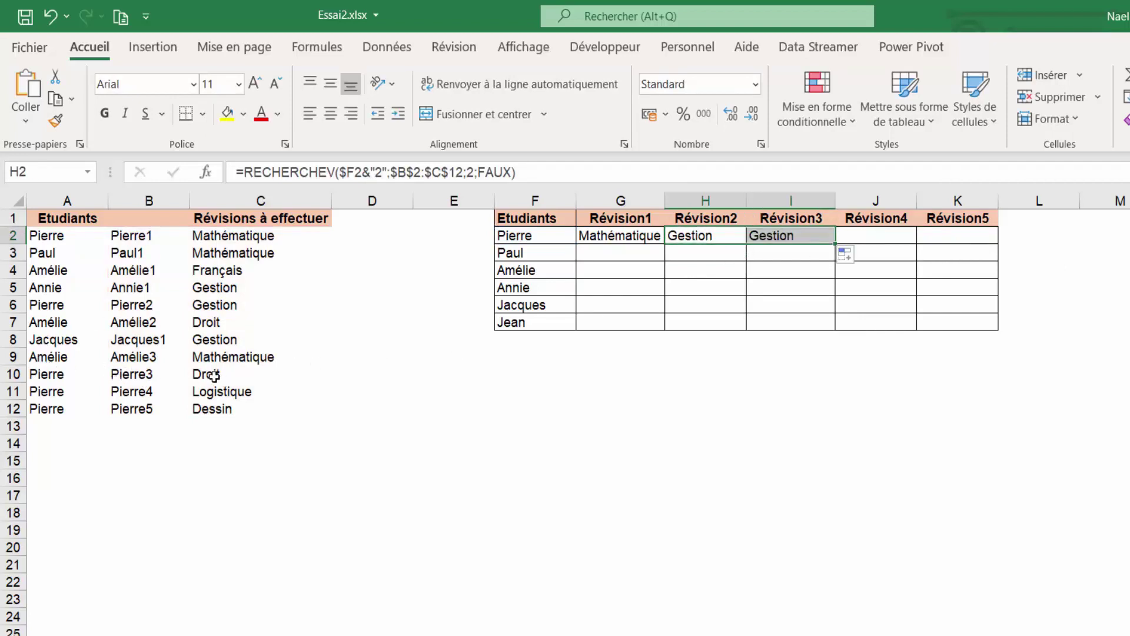
double_click(782, 237)
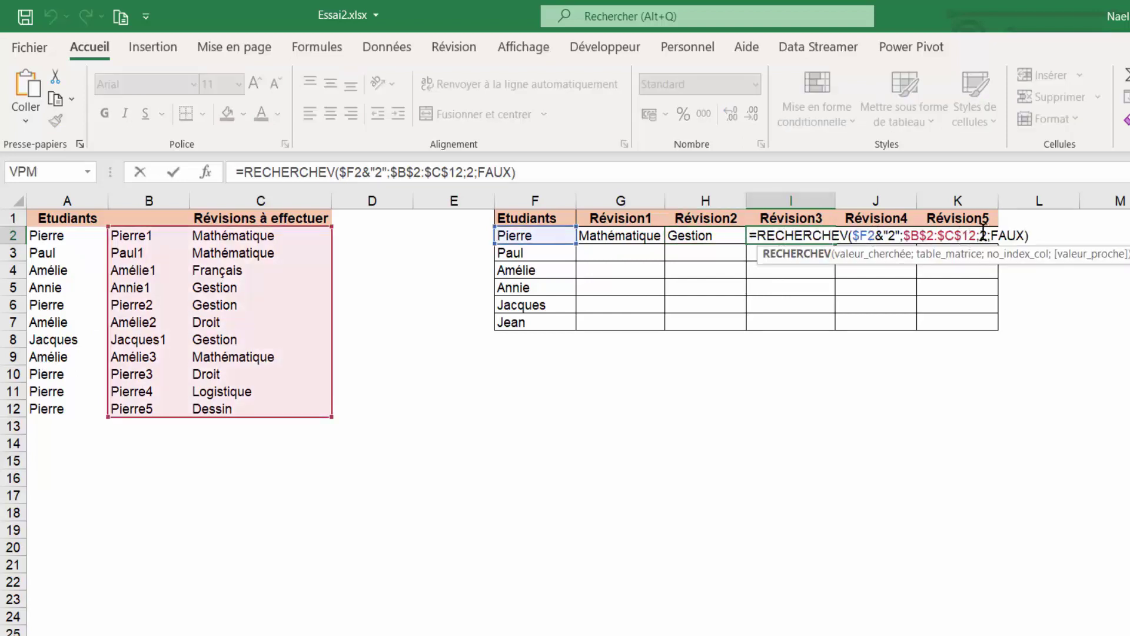
click(890, 234)
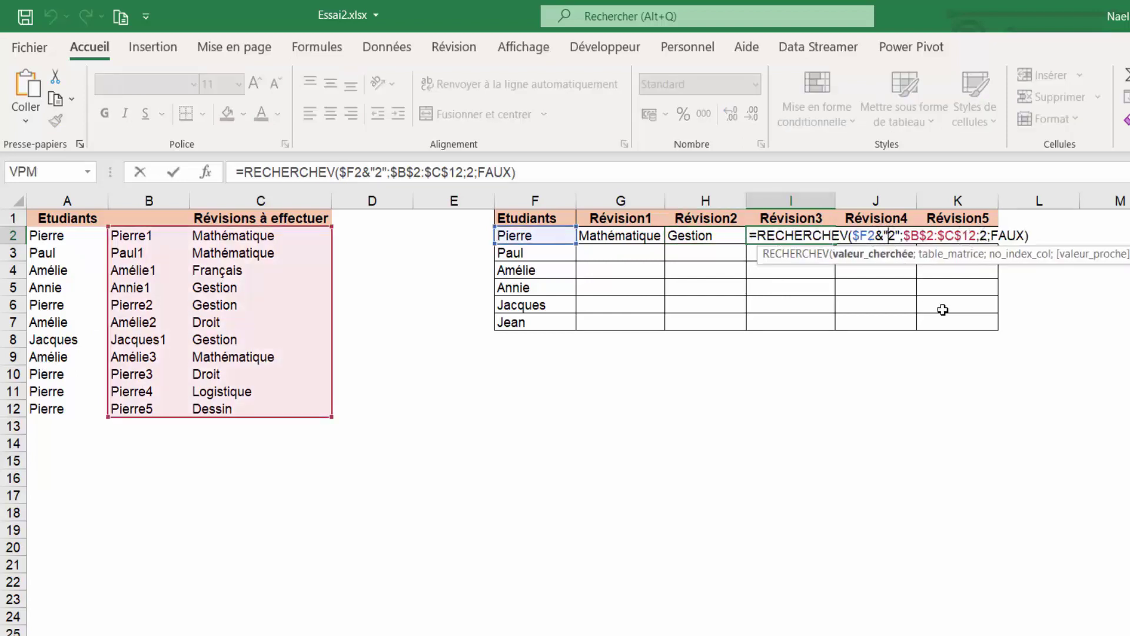
key(Delete)
text(3)
key(Return)
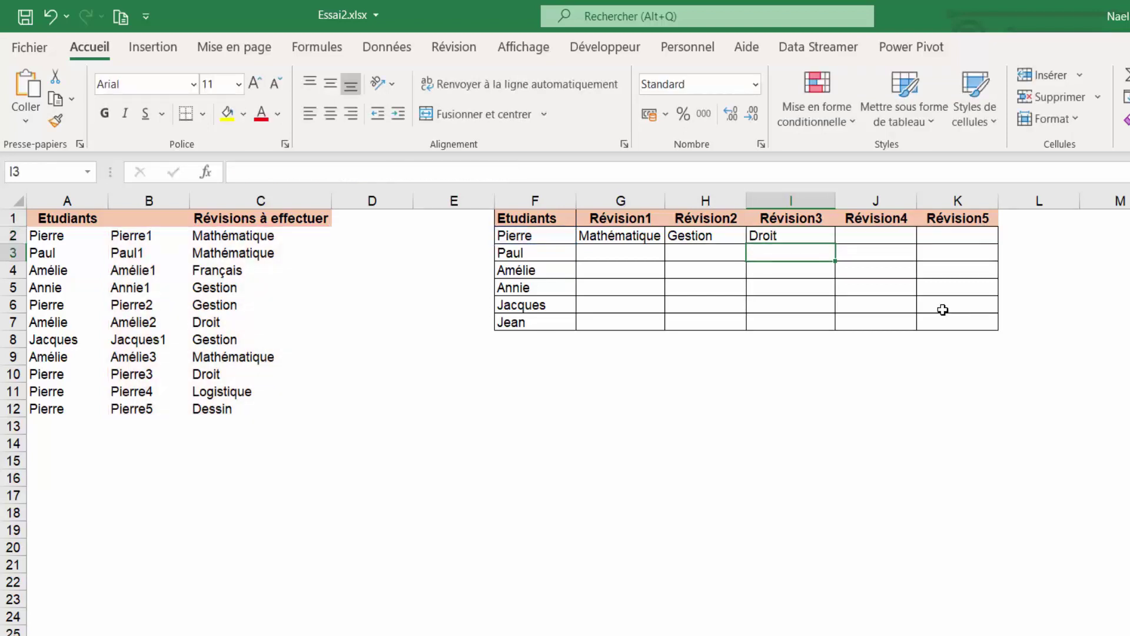
click(777, 238)
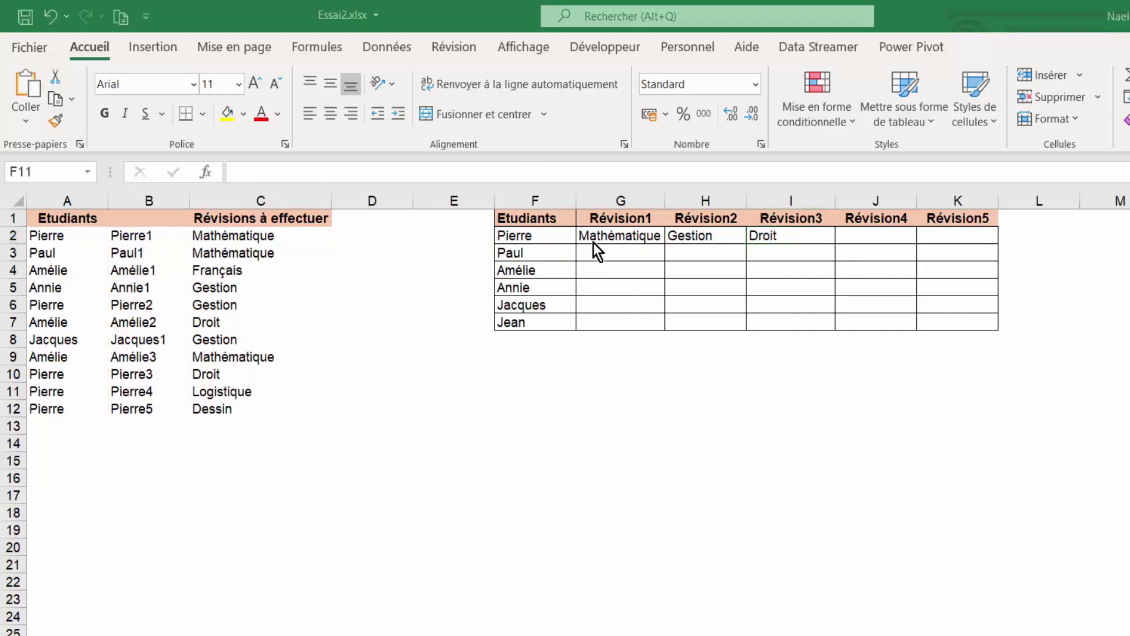
Examine the typed suffix after $F2& in the G2 RECHERCHEV formula
double_click(595, 238)
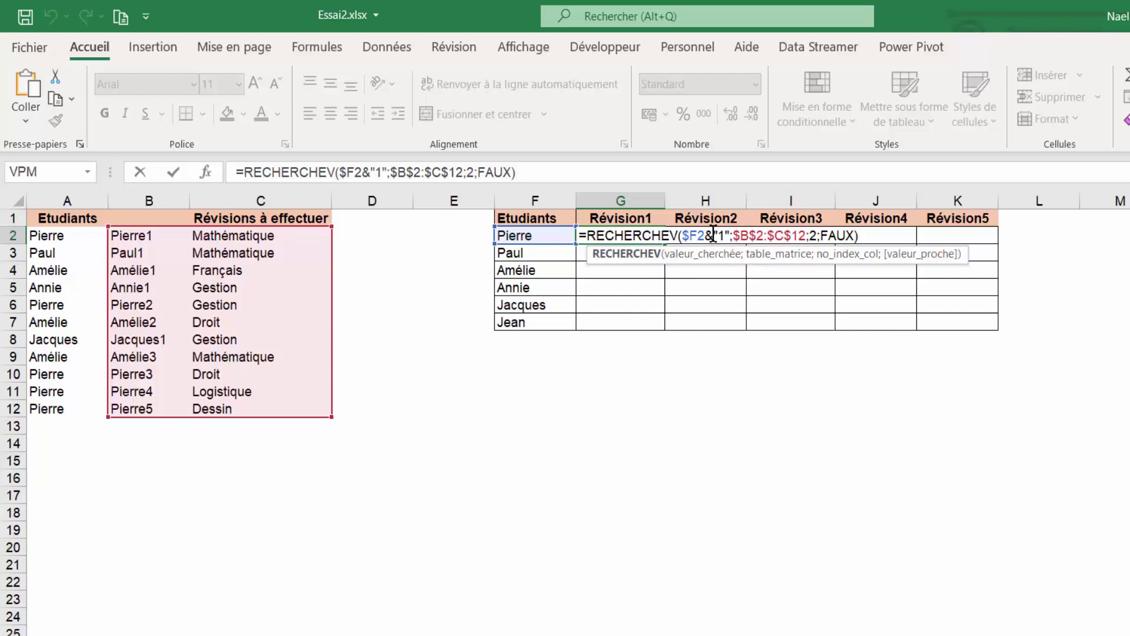
drag(712, 235, 732, 235)
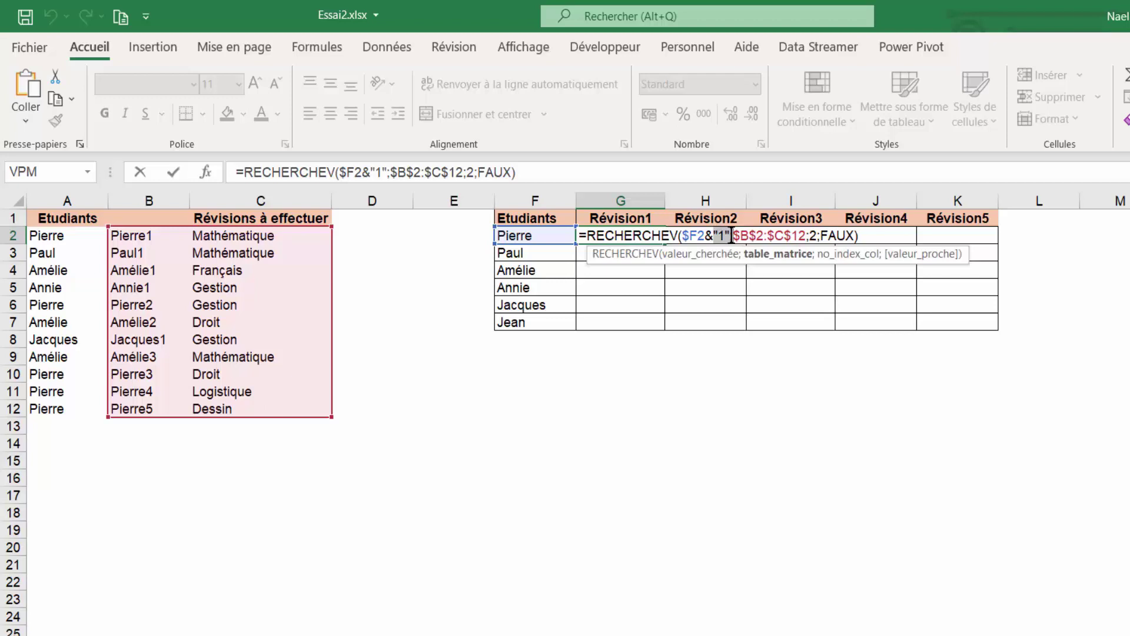
key(ctrl+Return)
click(526, 408)
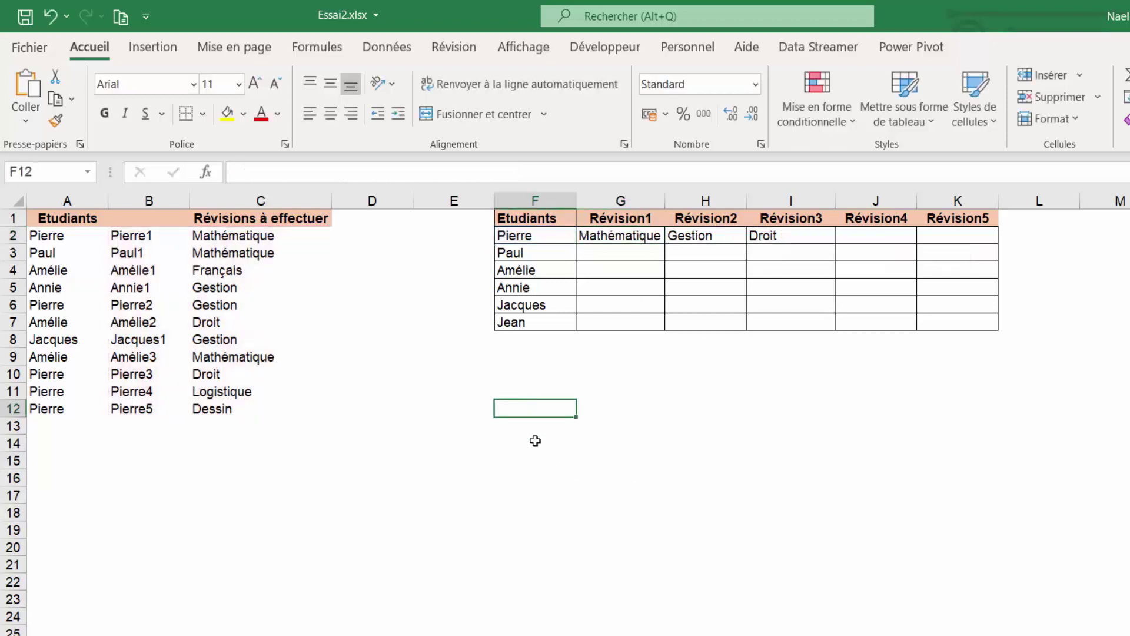
text(=colonne)
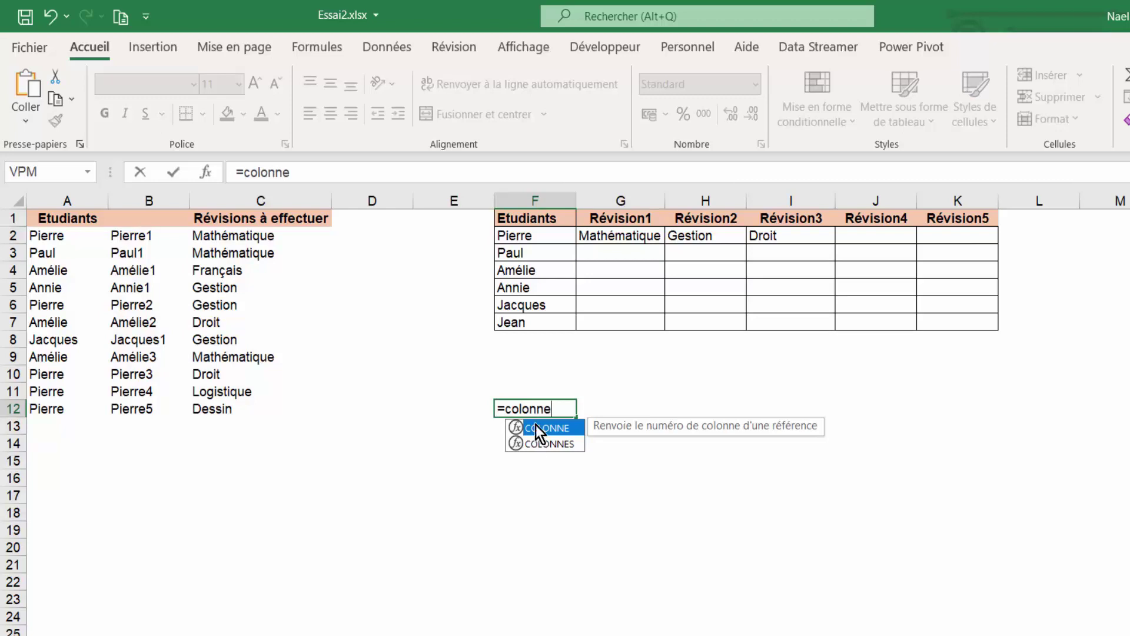
double_click(535, 425)
click(620, 218)
key(Escape)
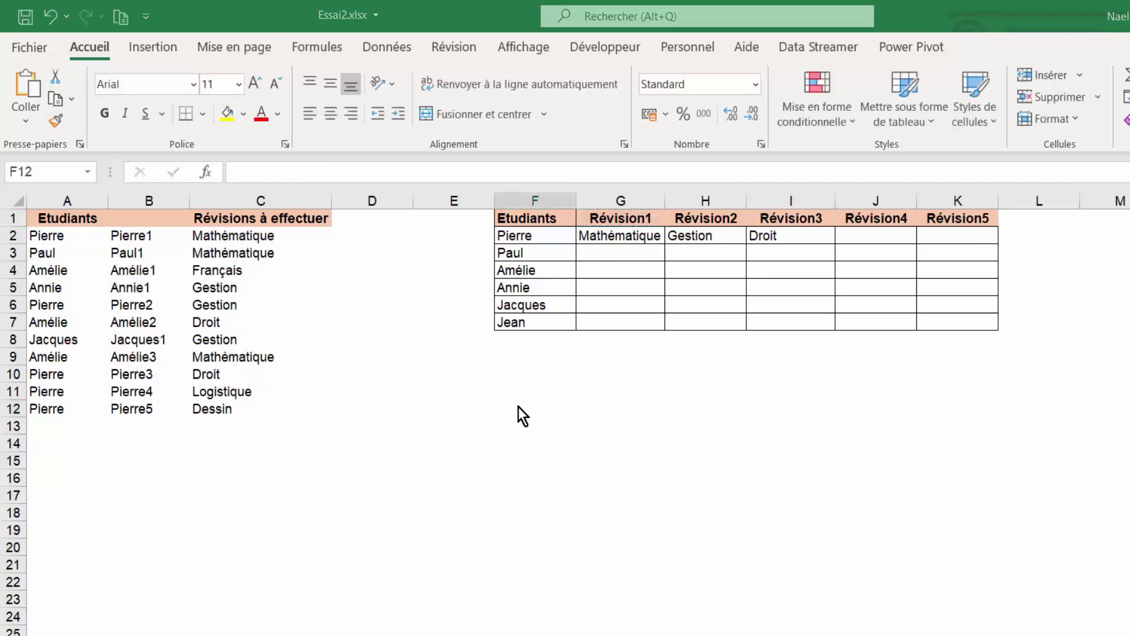
Enter the test formula =COLONNE(G1) in F12 to get the column number of the Révision1 header
text(=colonn)
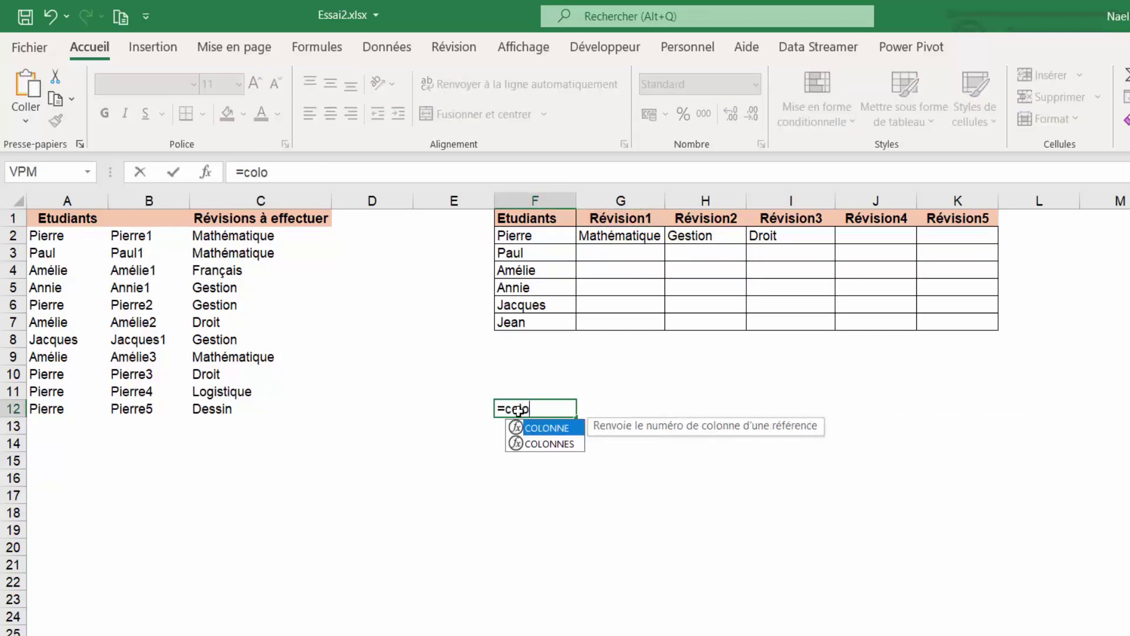
double_click(567, 429)
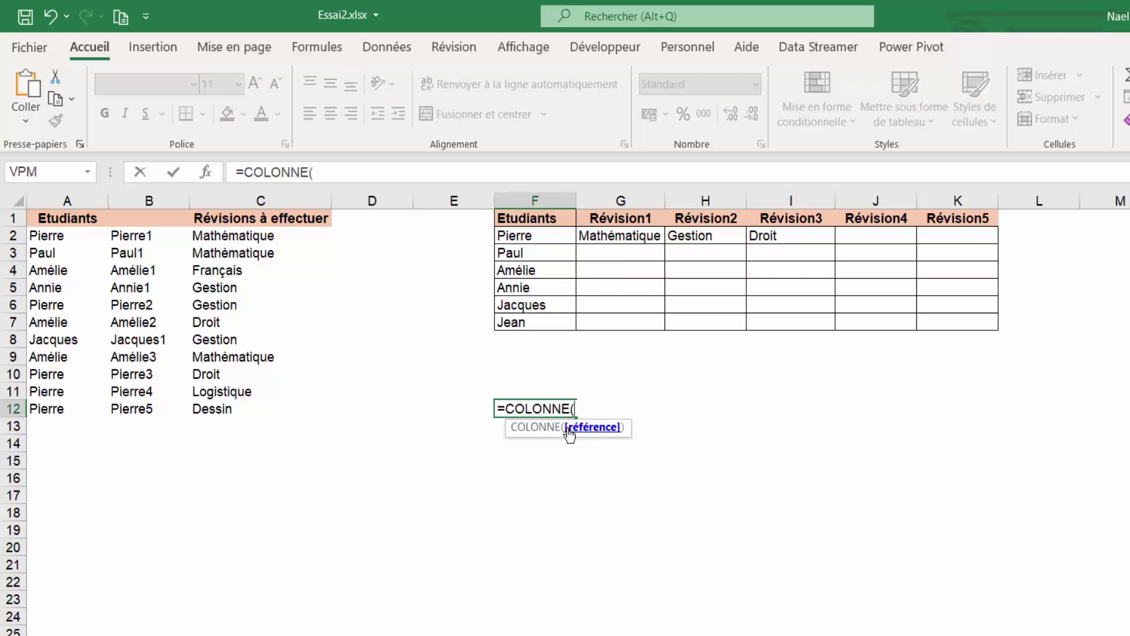
click(607, 219)
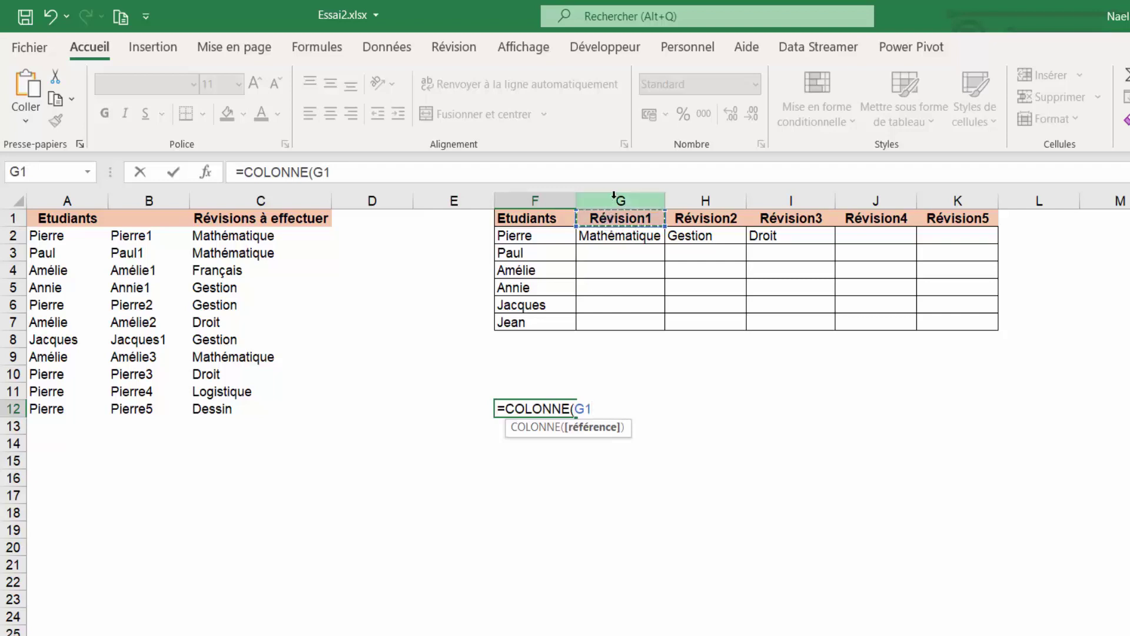
text())
key(Return)
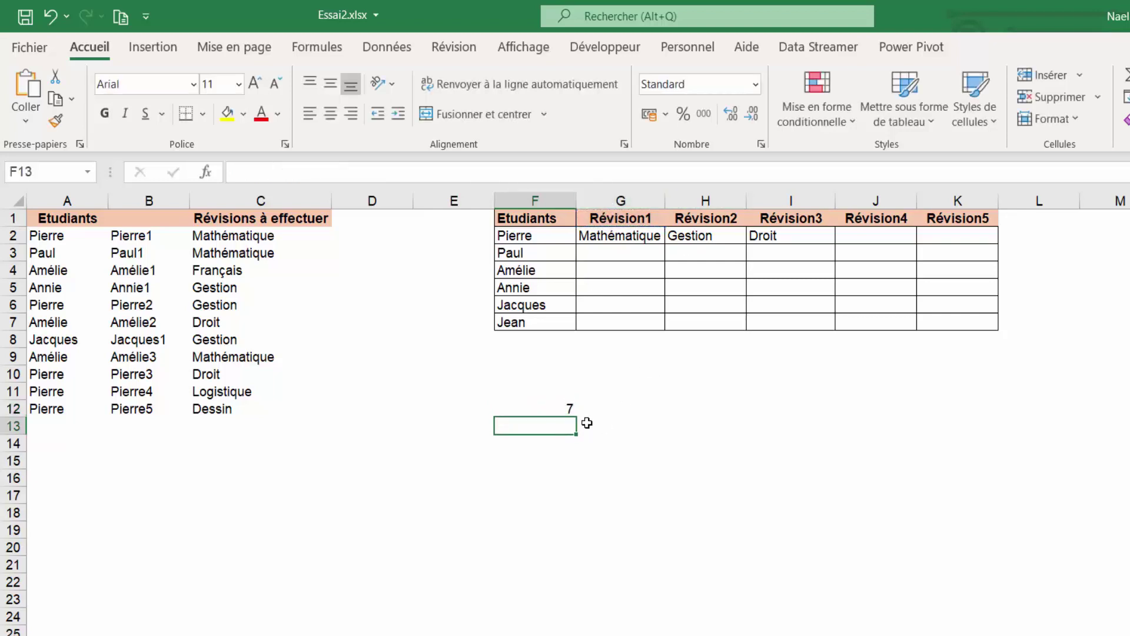
click(561, 412)
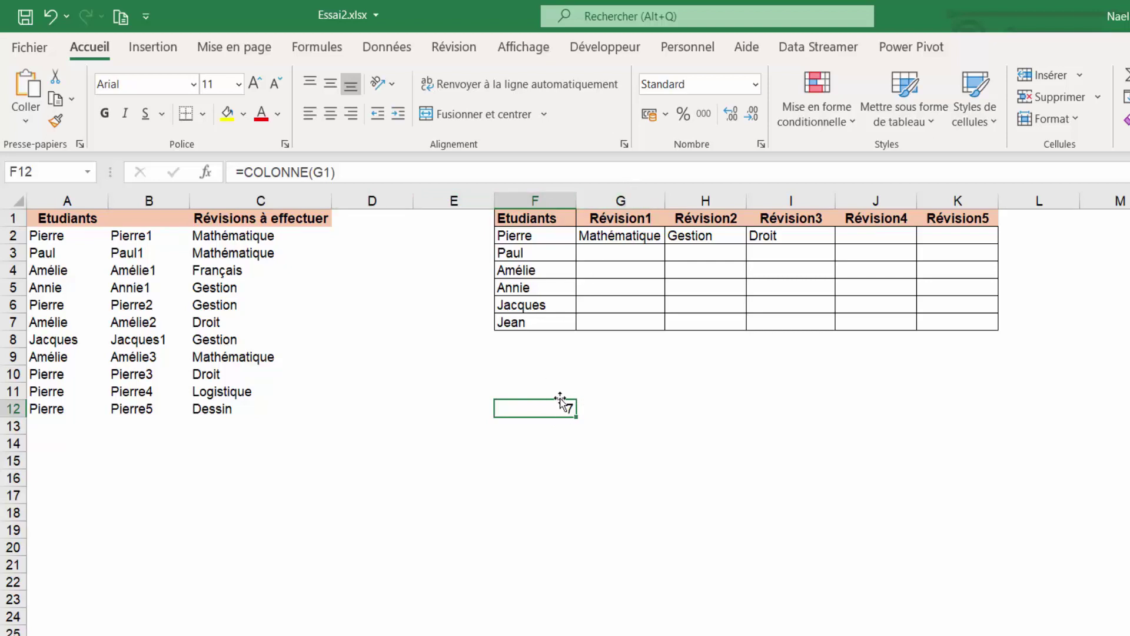
click(627, 238)
click(532, 233)
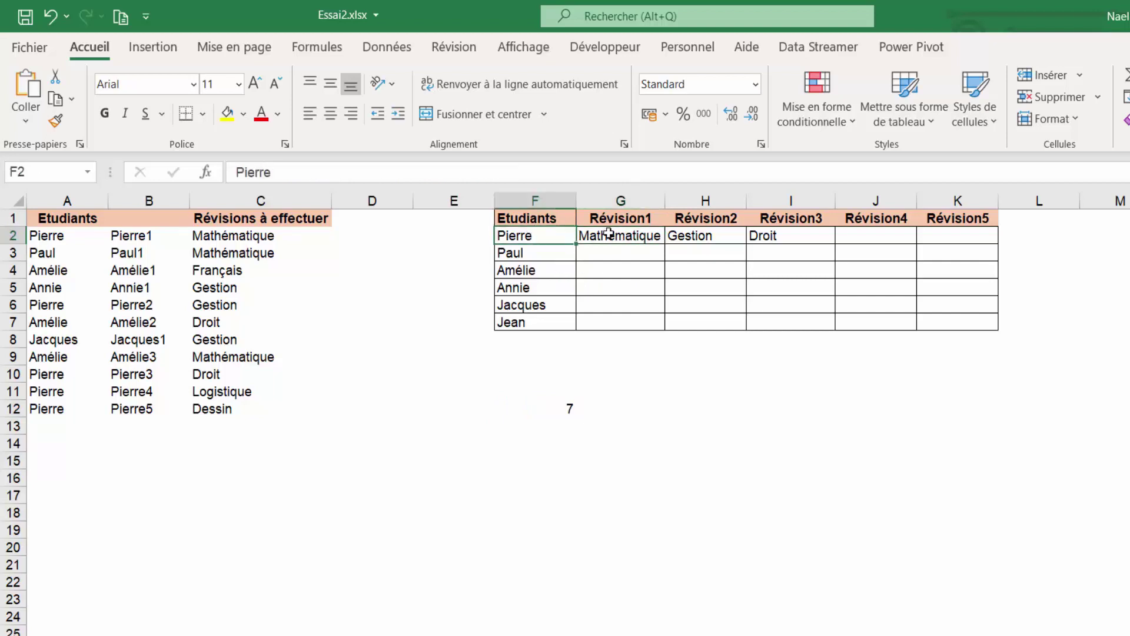
click(554, 412)
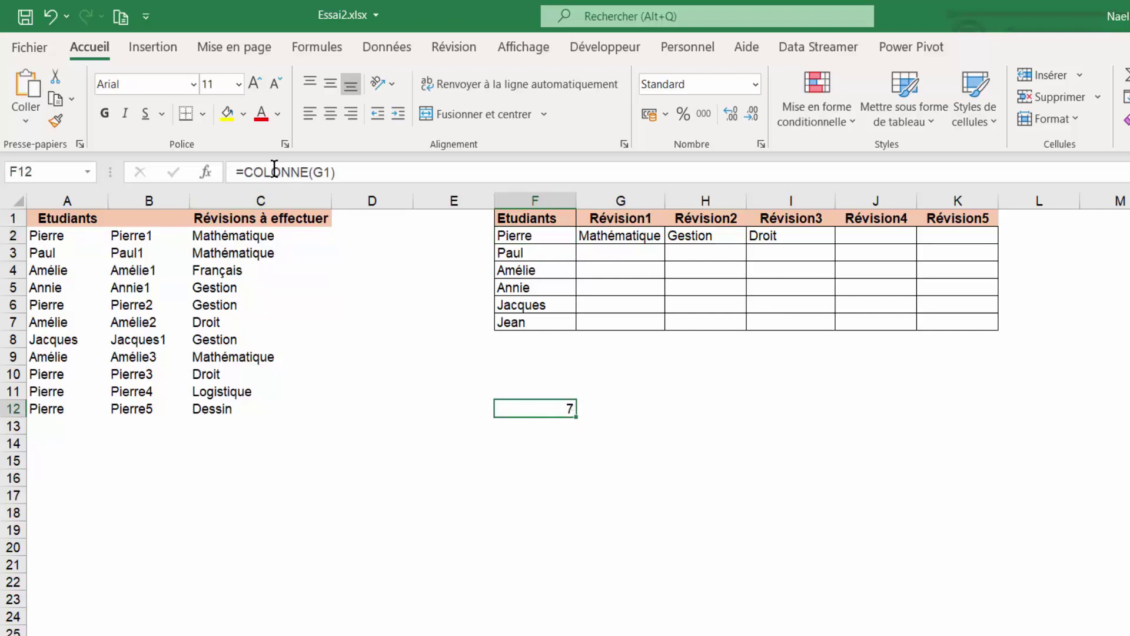
Start a COLONNES formula in F13 over the range G1:G1, using the Révision1 header for both references
click(563, 433)
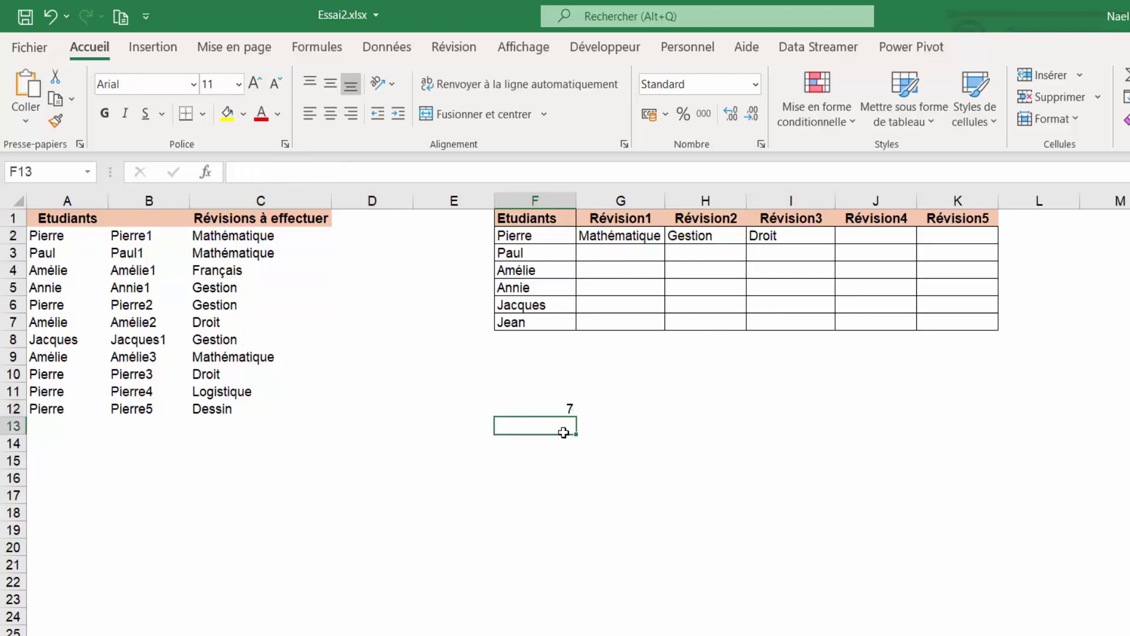
text(=colonn)
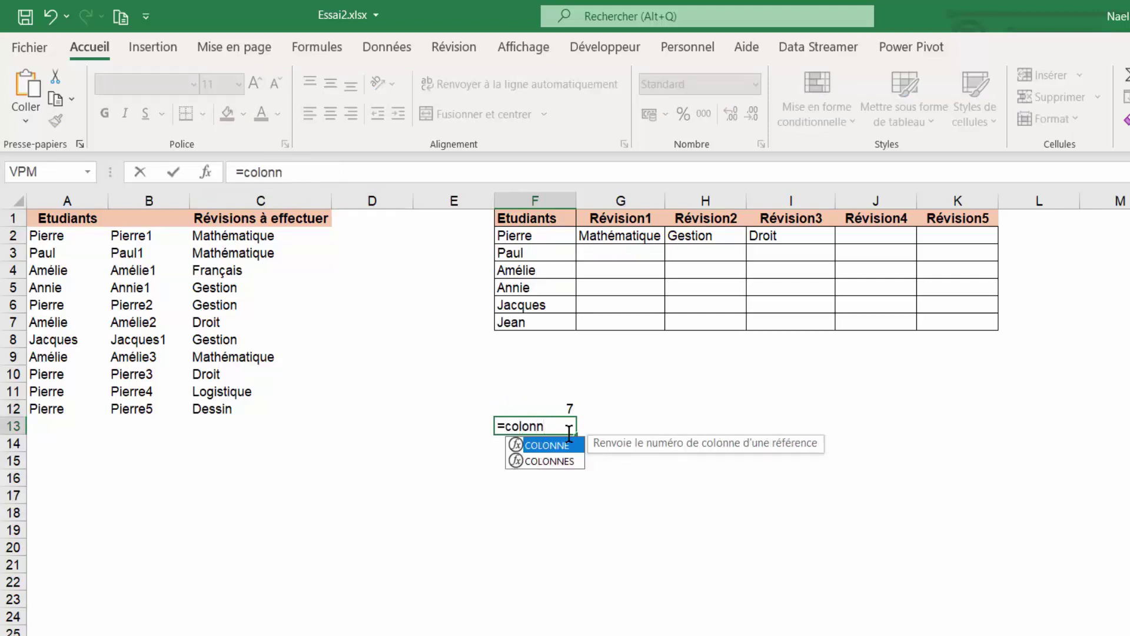
double_click(551, 462)
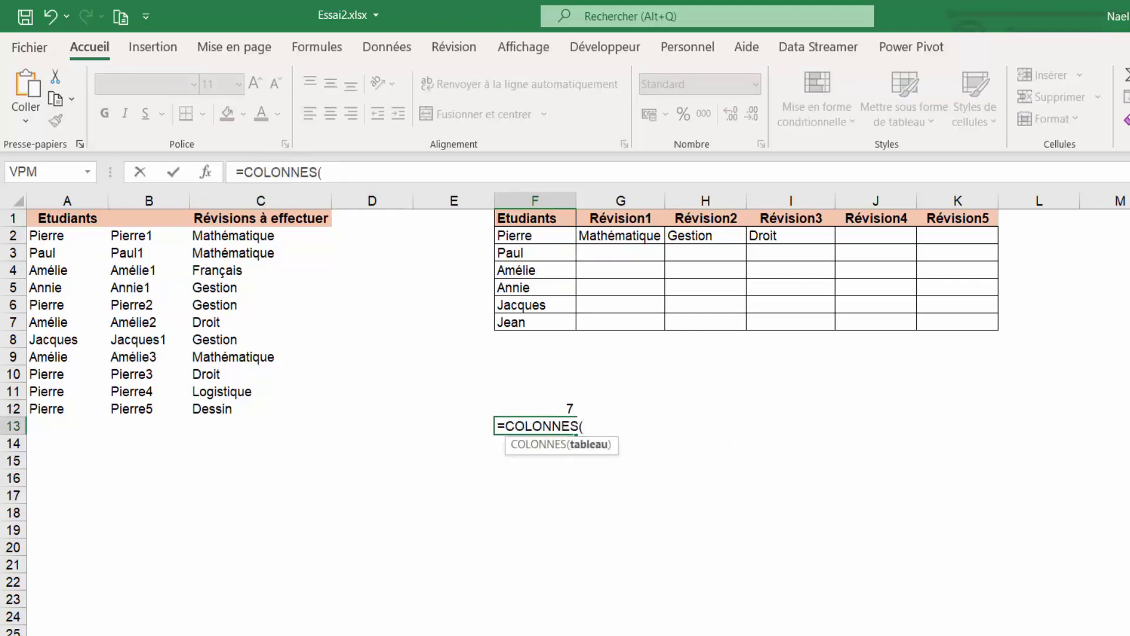
click(589, 429)
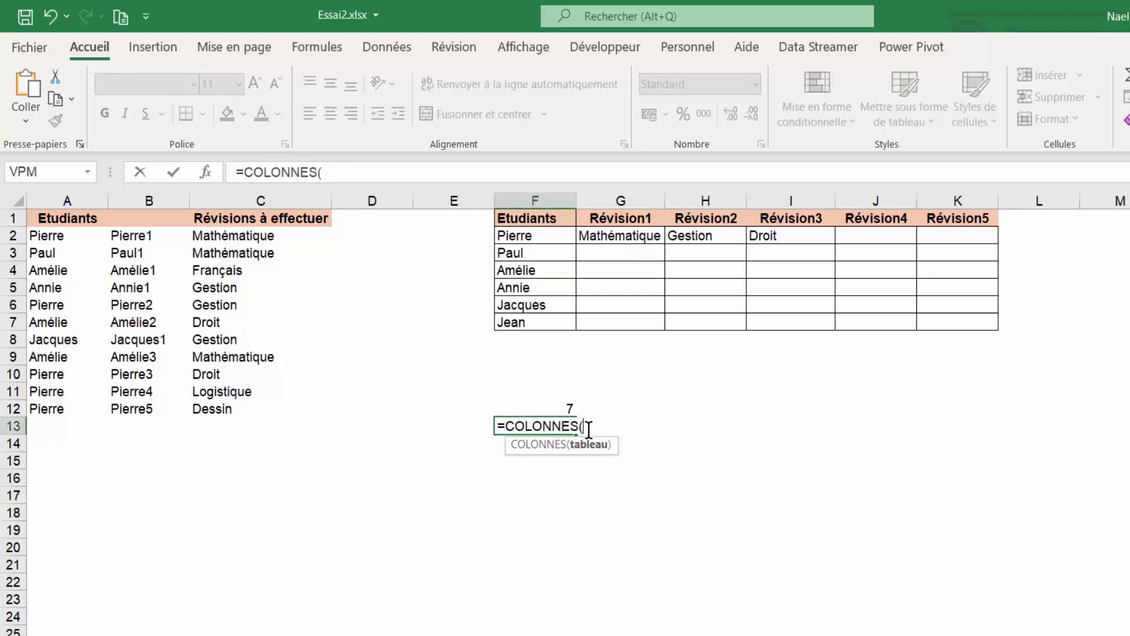
click(607, 219)
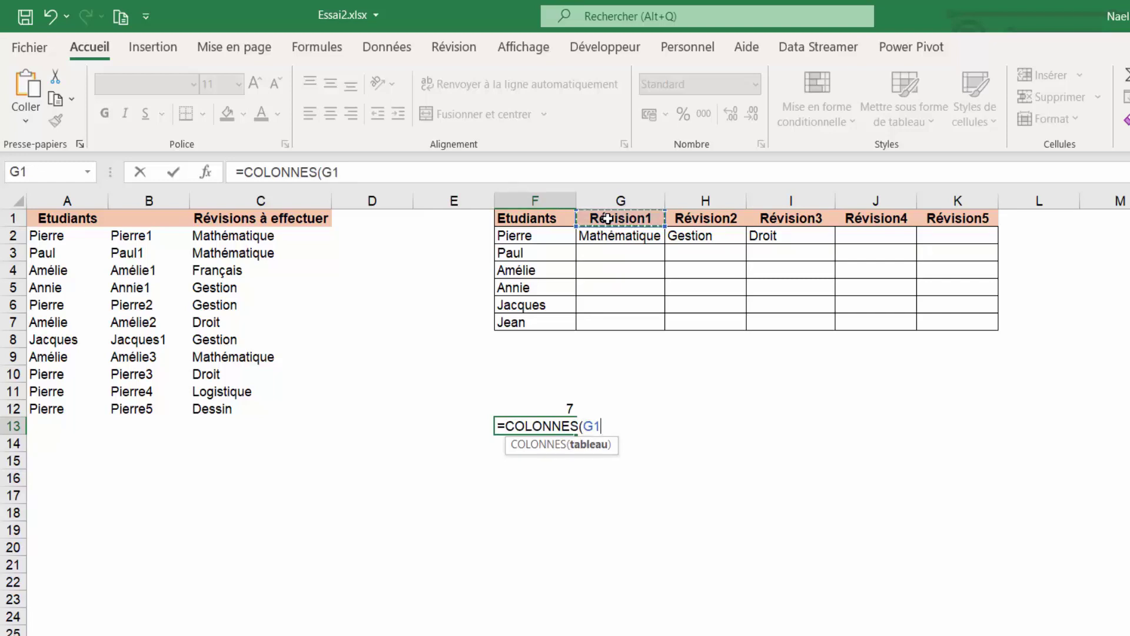
text(:)
click(607, 219)
drag(598, 424, 615, 442)
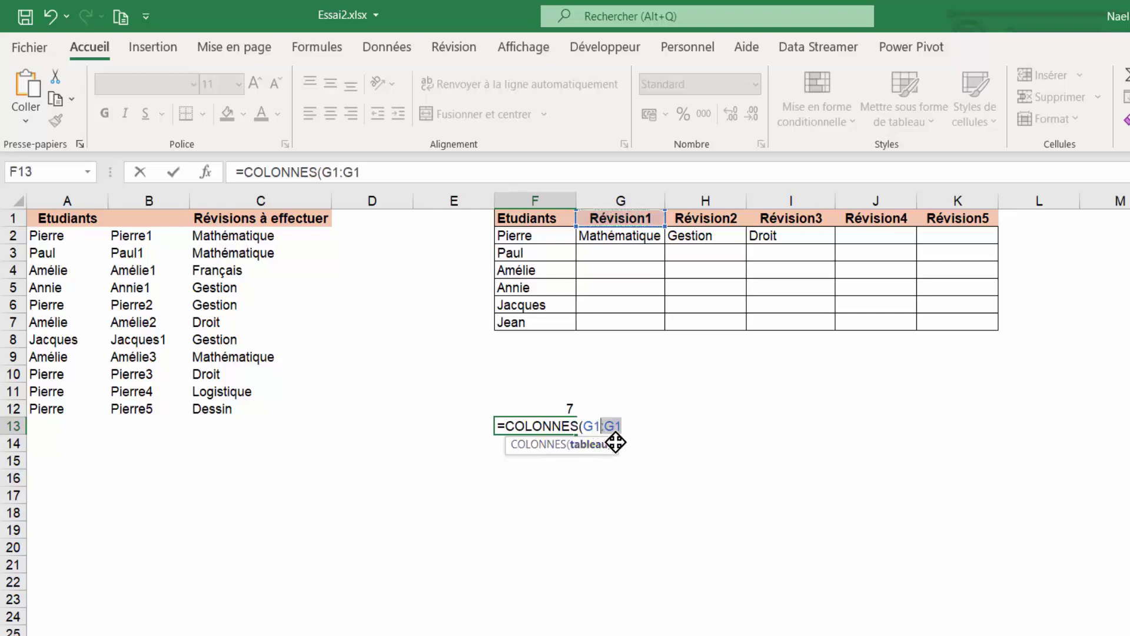
Make the first reference absolute and complete the F13 formula as =COLONNES($G$1:G1)
click(600, 424)
key(F4)
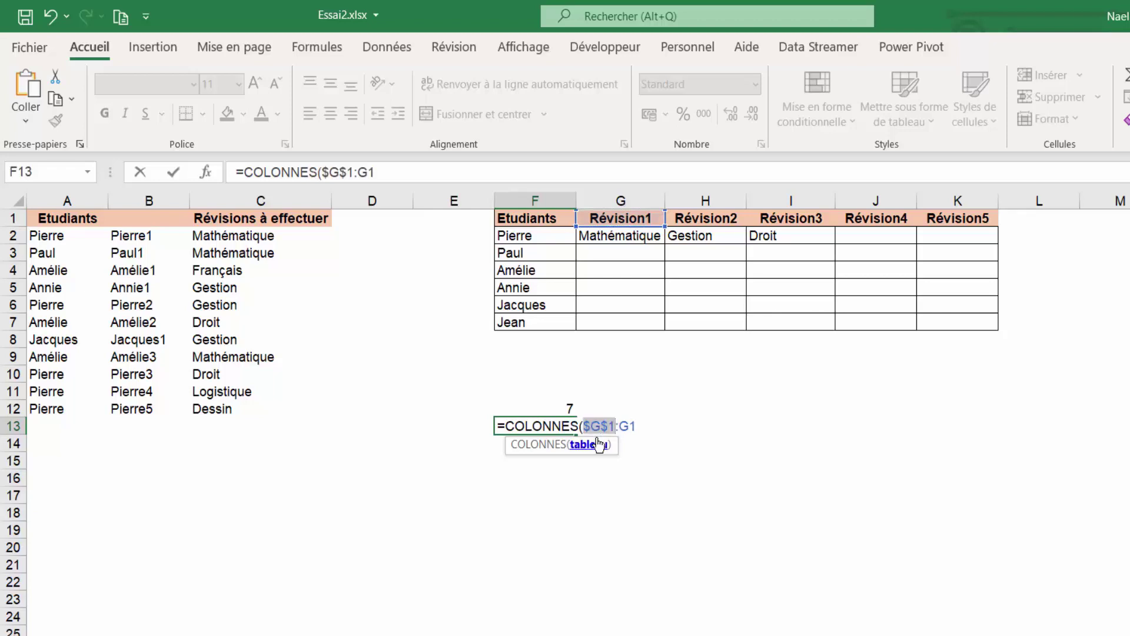
click(661, 421)
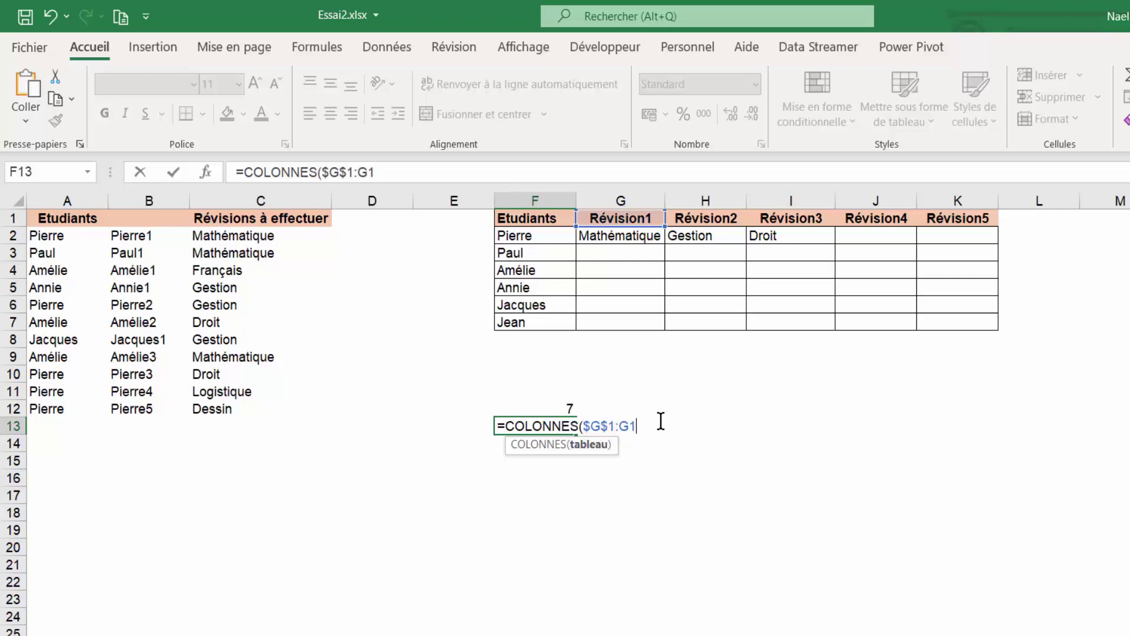
text())
key(Return)
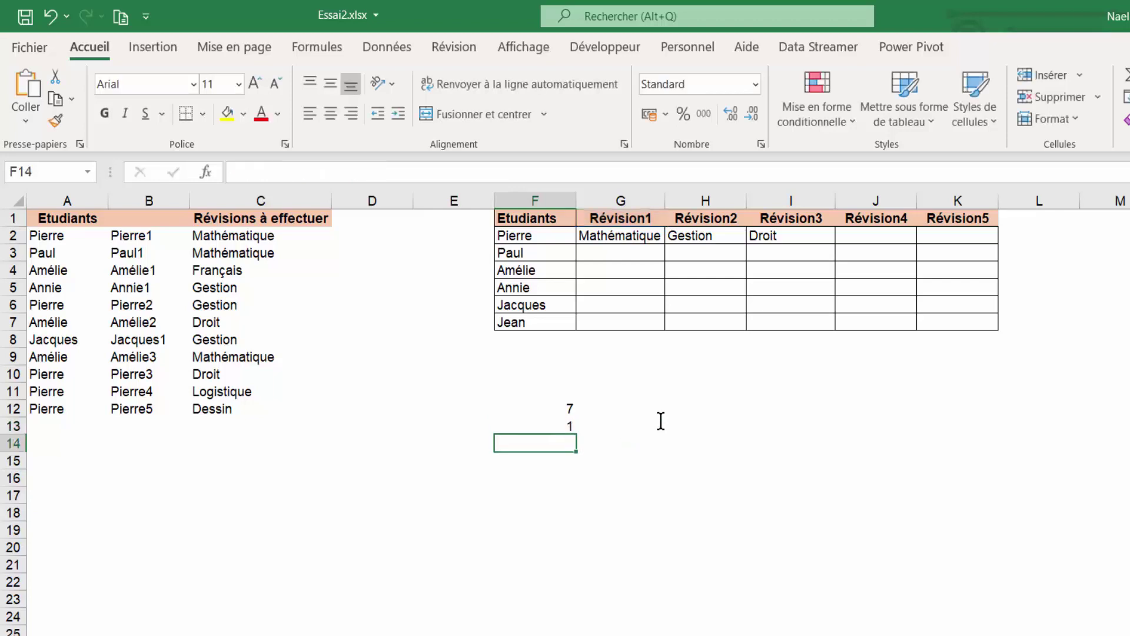
Fill the F13 COLONNES formula across row 13 to K13 and check each copied cell
key(Up)
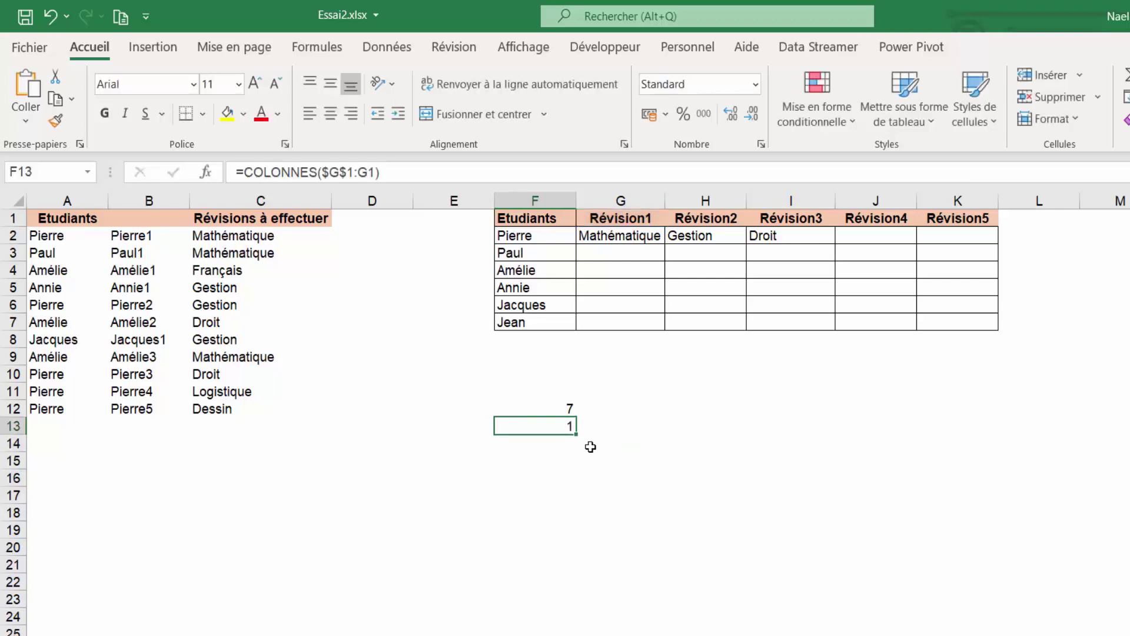
drag(577, 436, 987, 425)
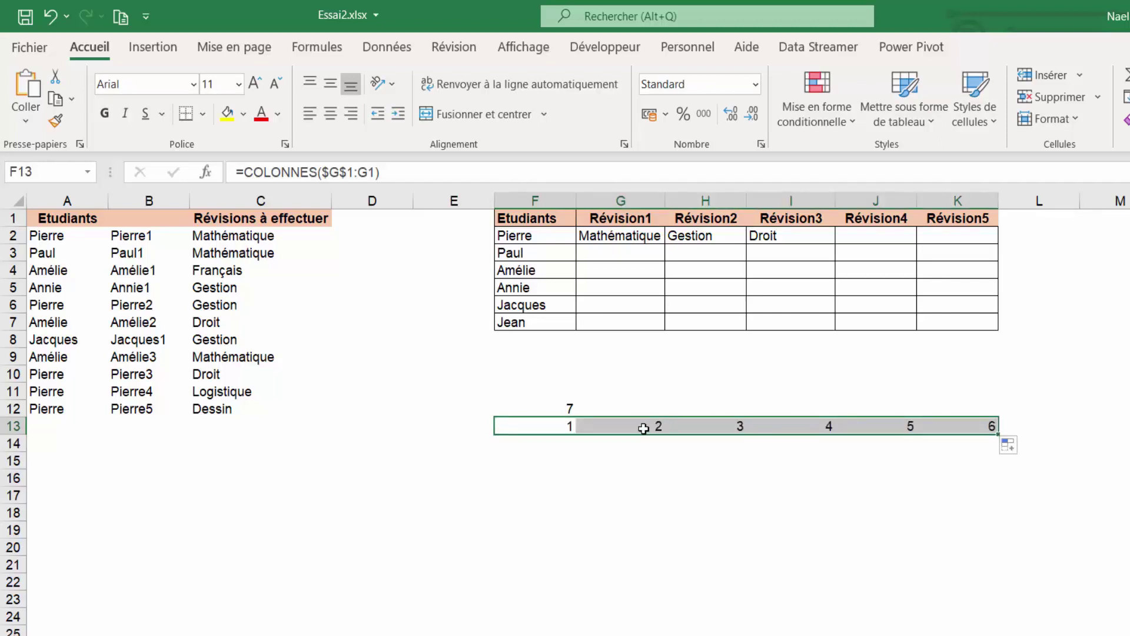
click(648, 428)
click(736, 427)
click(814, 426)
click(912, 430)
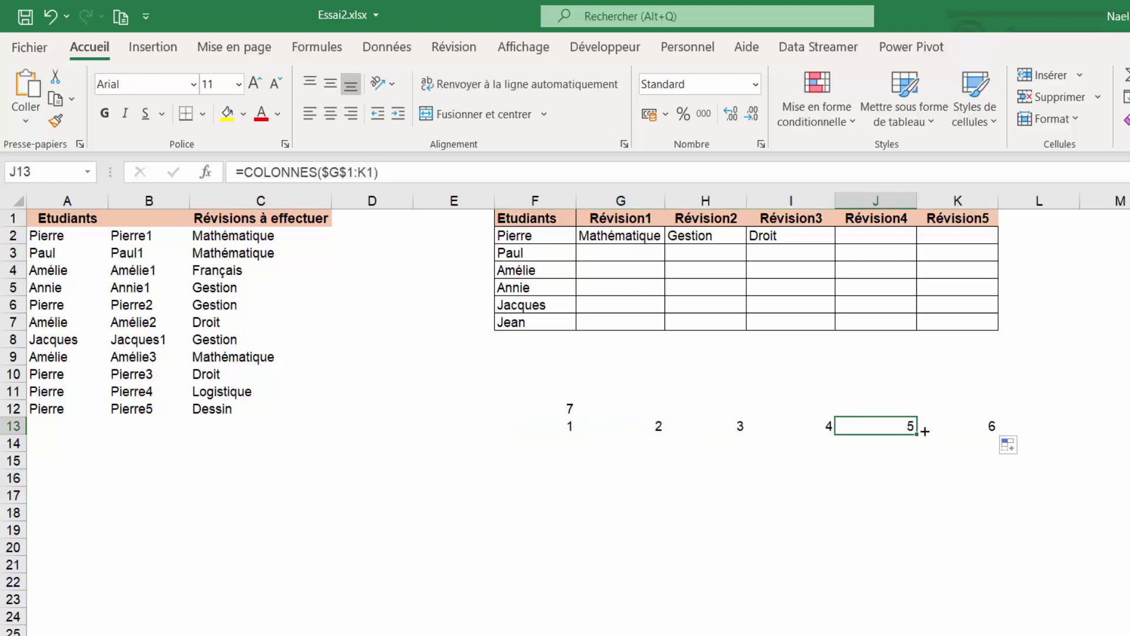
click(1002, 429)
click(547, 426)
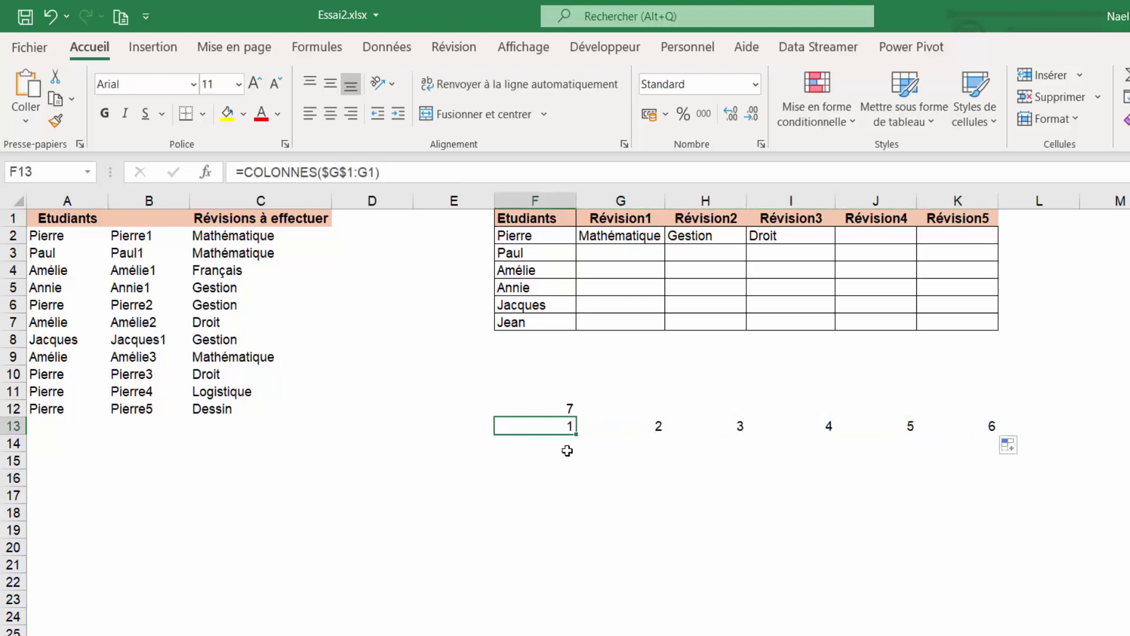
Replace the "1" suffix after $F2& in the G2 RECHERCHEV formula with the COLONNES function
click(606, 237)
double_click(606, 238)
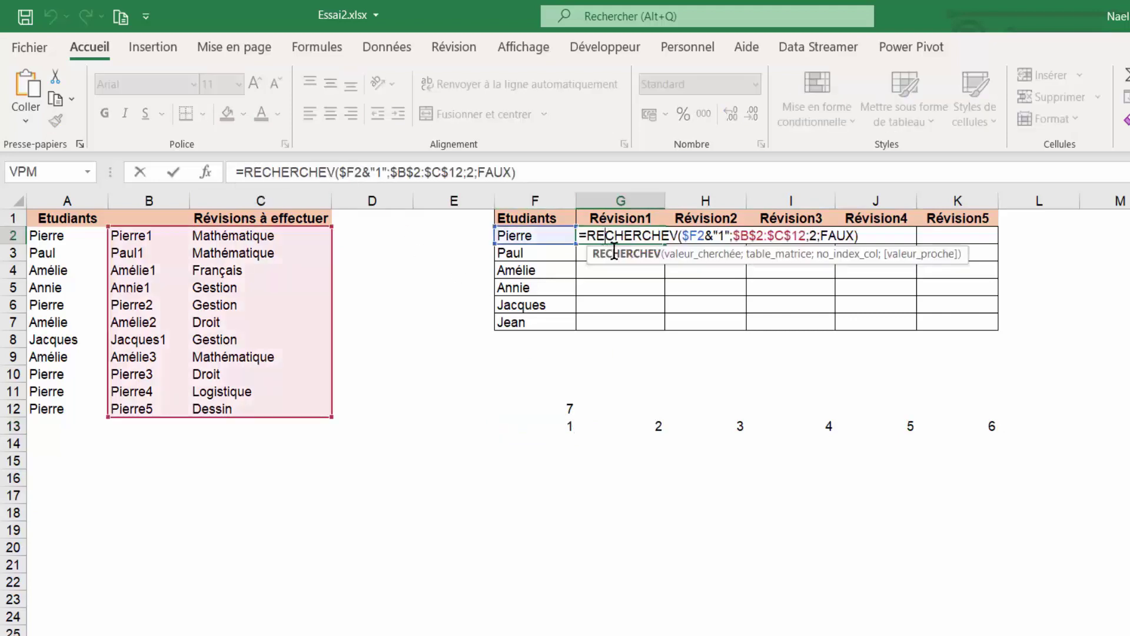
click(711, 231)
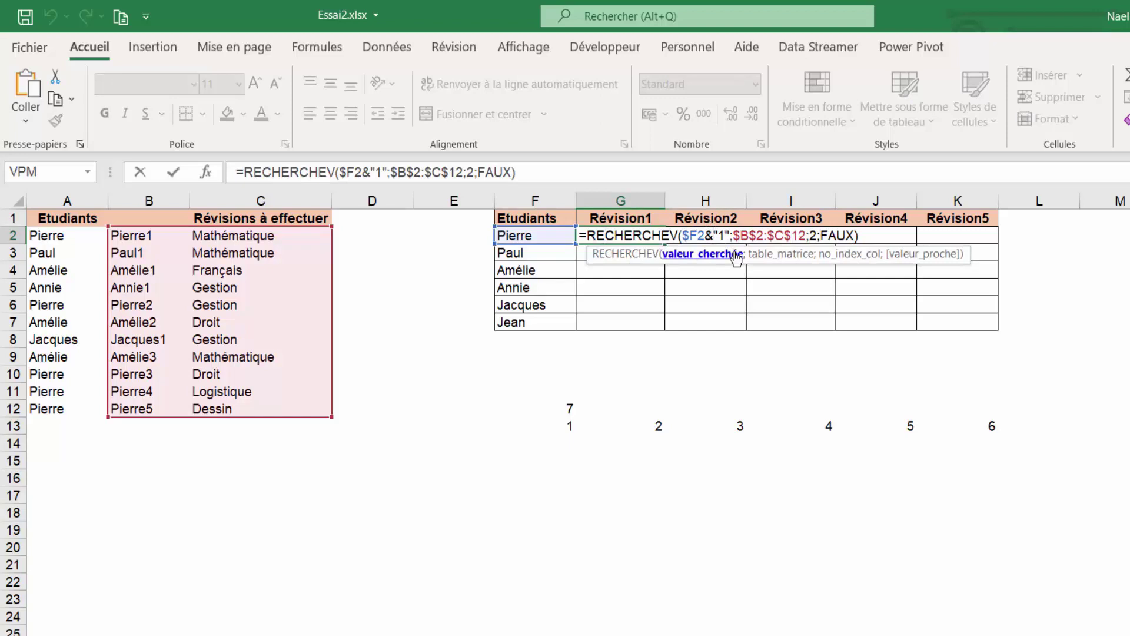
key(Delete)
key(Delete)
key(Delete)
text(colonnes)
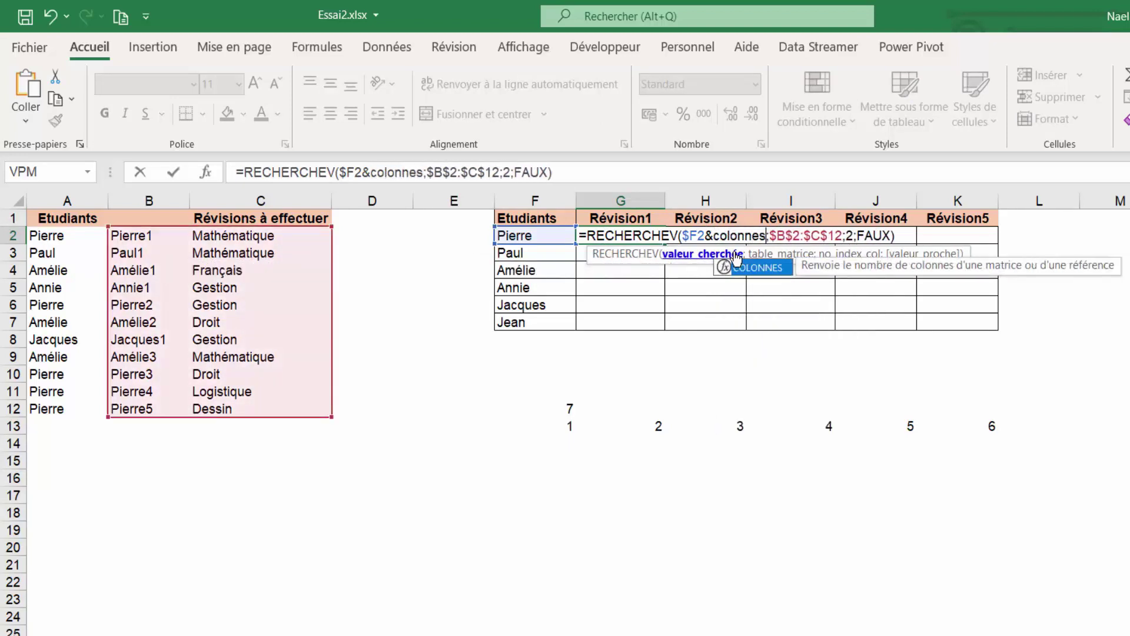
double_click(767, 270)
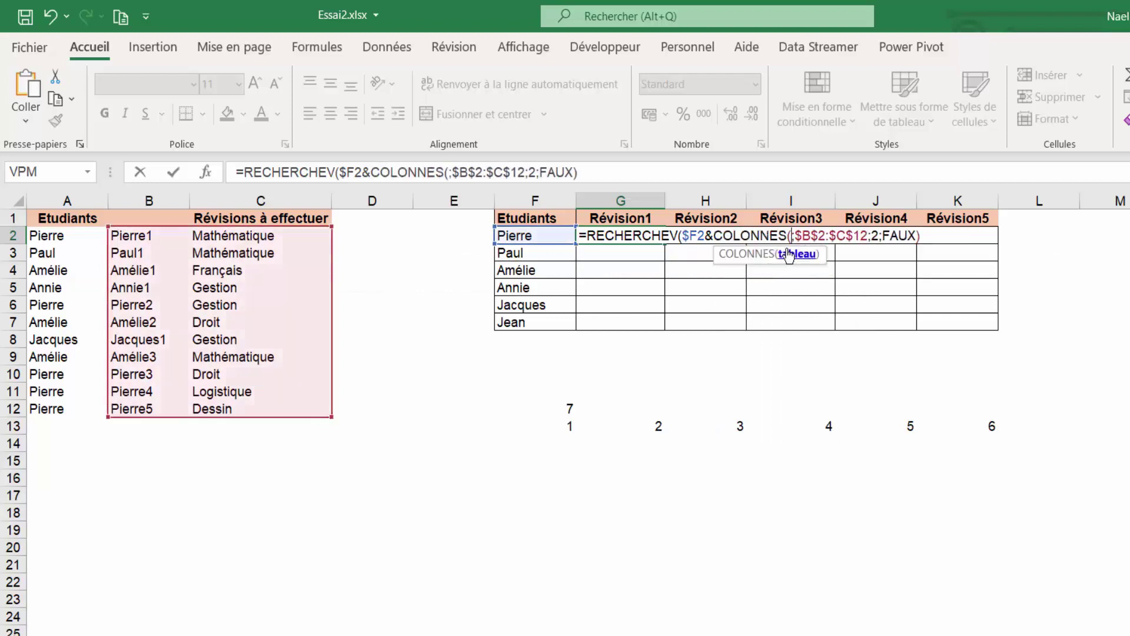
Give COLONNES the range $G$1:G1 and complete G2 as =RECHERCHEV($F2&COLONNES($G$1:G1);$B$2:$C$12;2;FAUX)
click(620, 215)
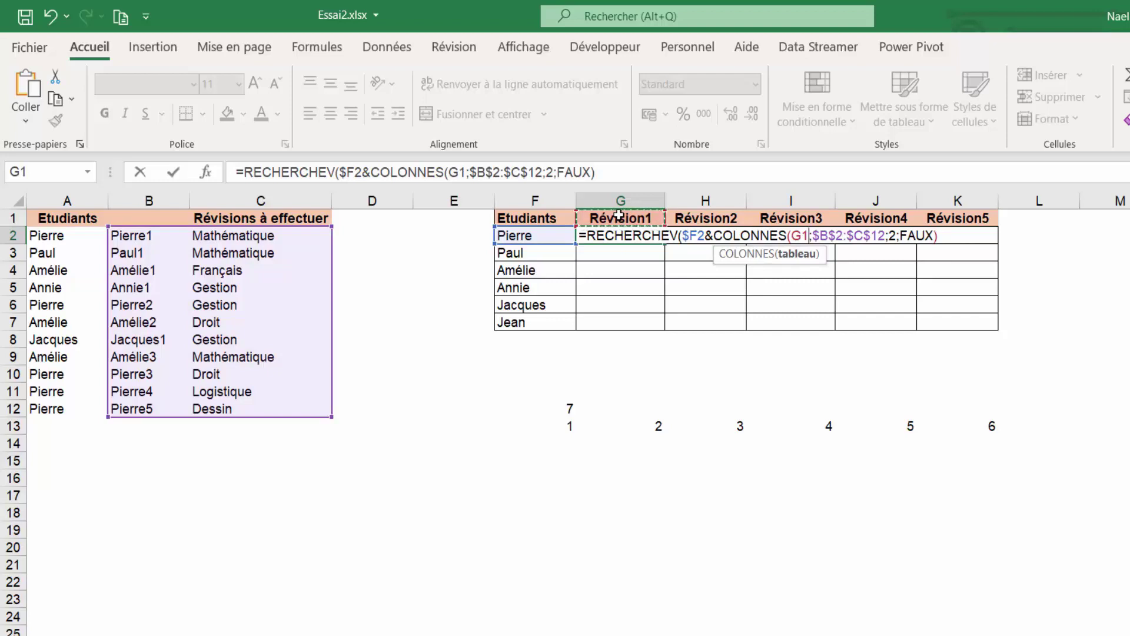
text(:)
click(620, 215)
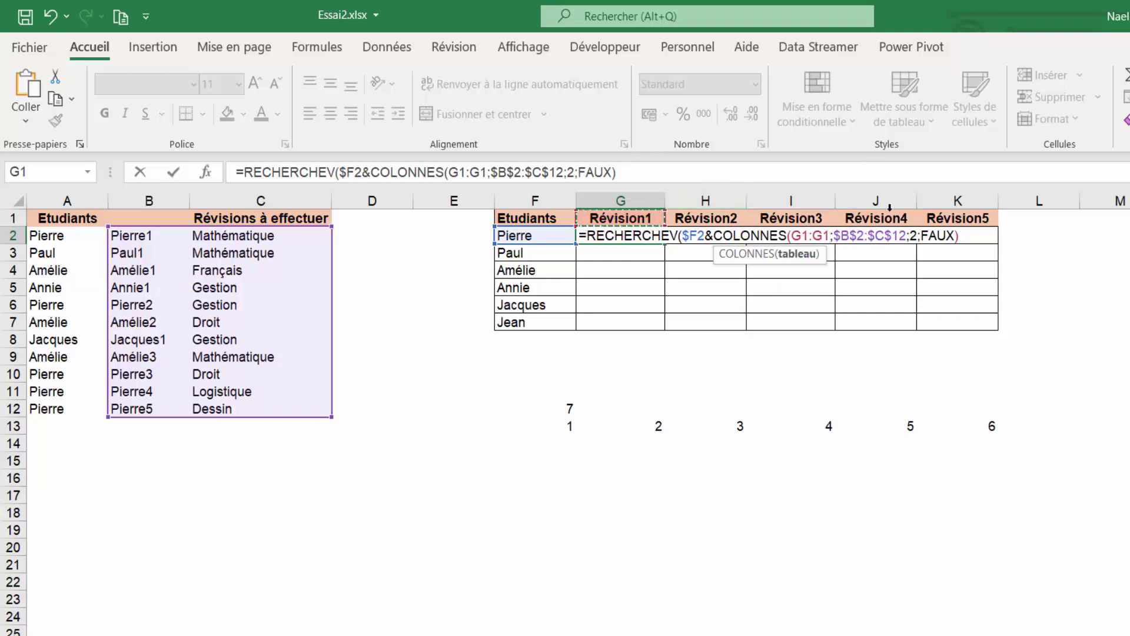
click(808, 235)
key(F4)
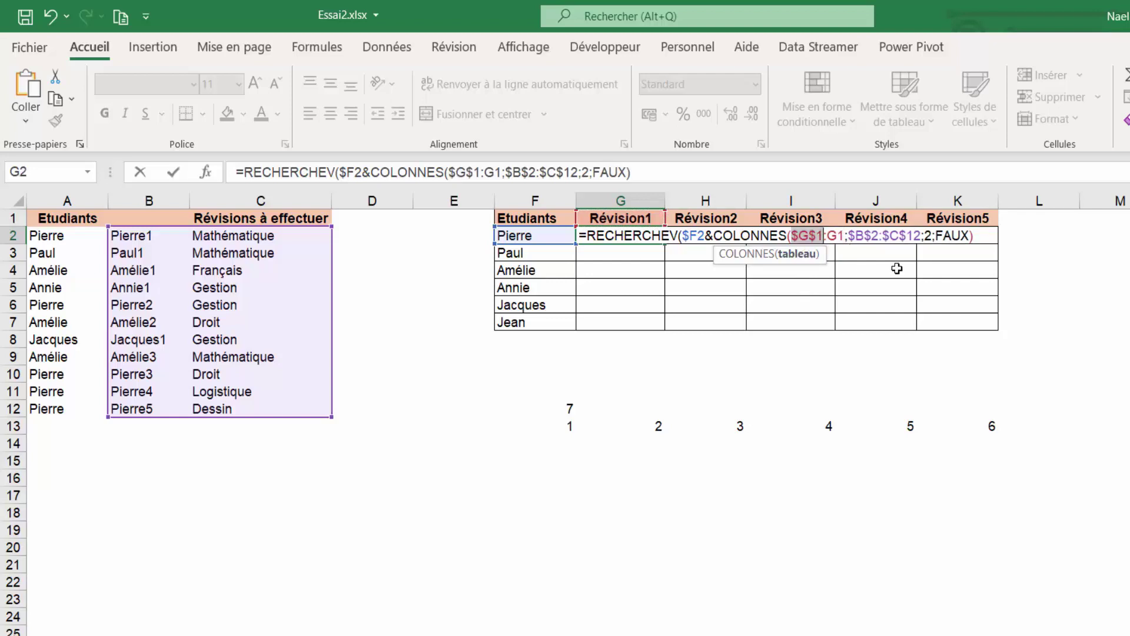
key(Right)
key(Right)
key(Right)
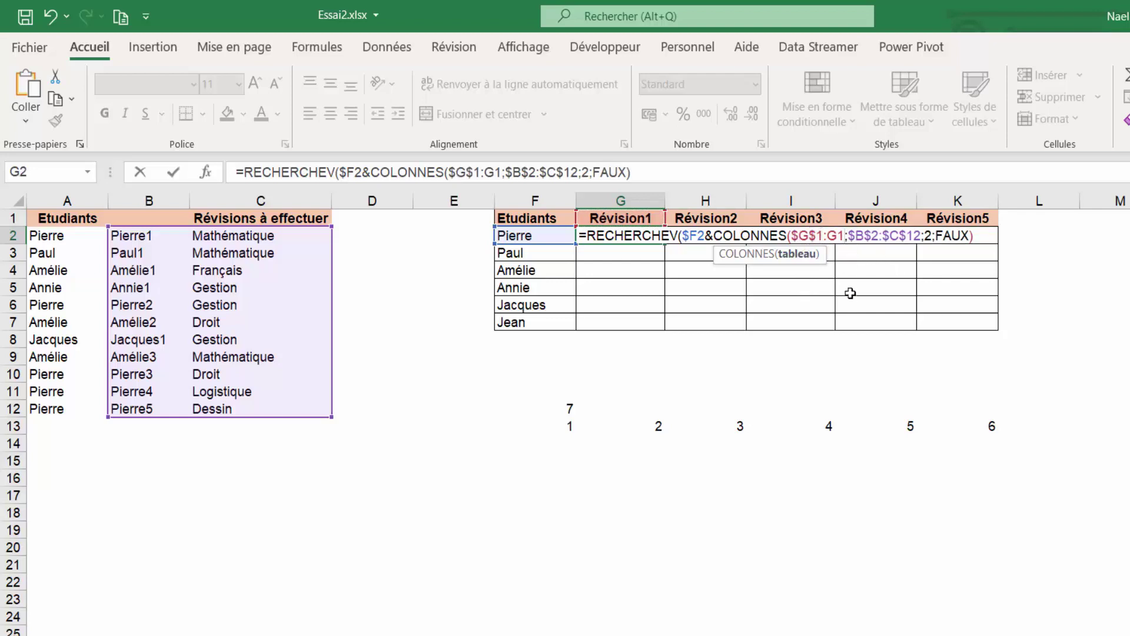
text())
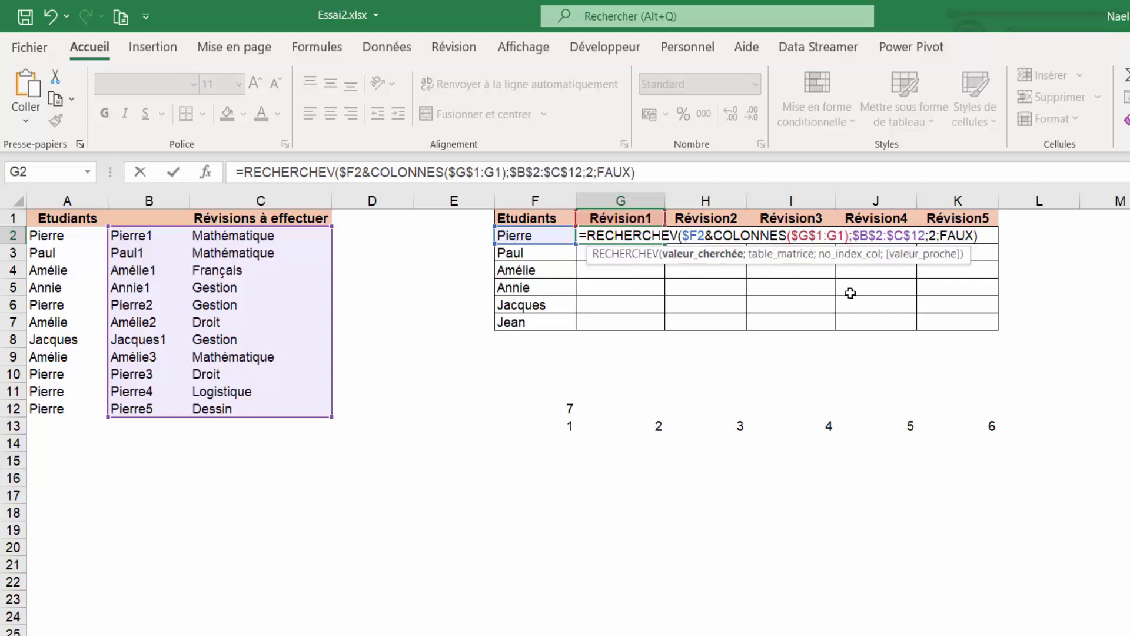
key(Return)
key(Up)
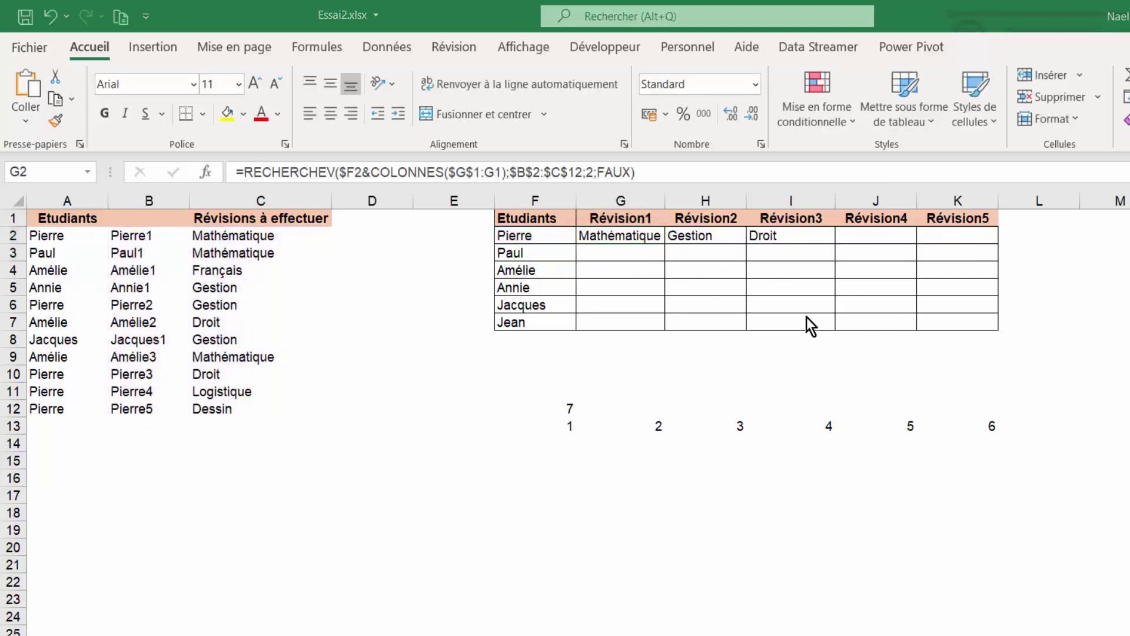
Fill the G2 formula across to K2 and check how the COLONNES range adjusts in H2
click(655, 236)
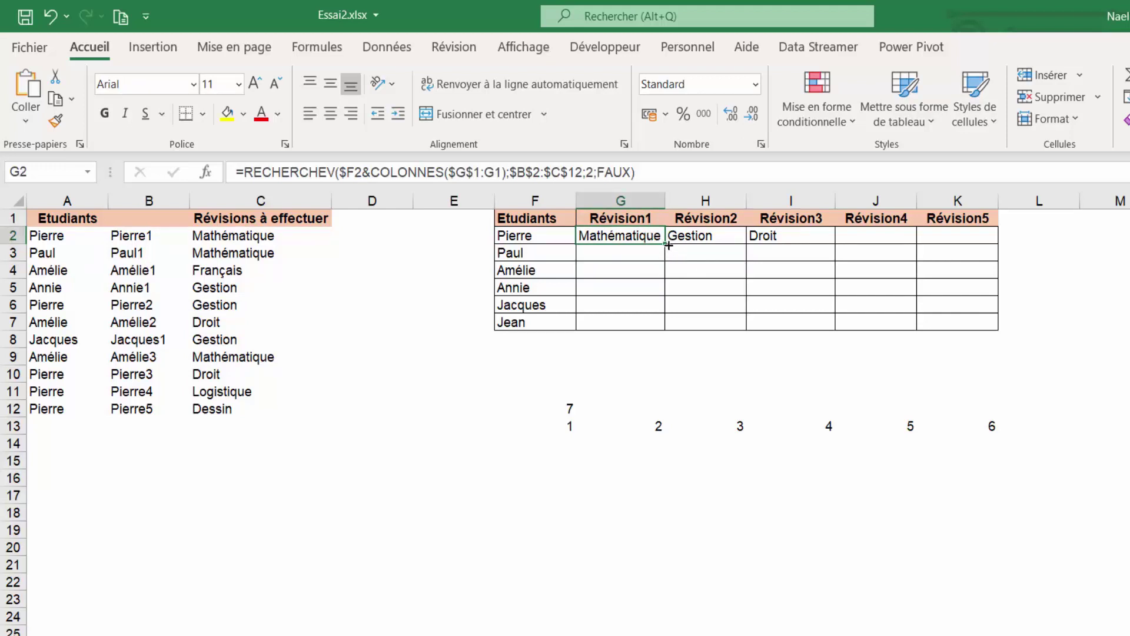
drag(665, 245, 968, 242)
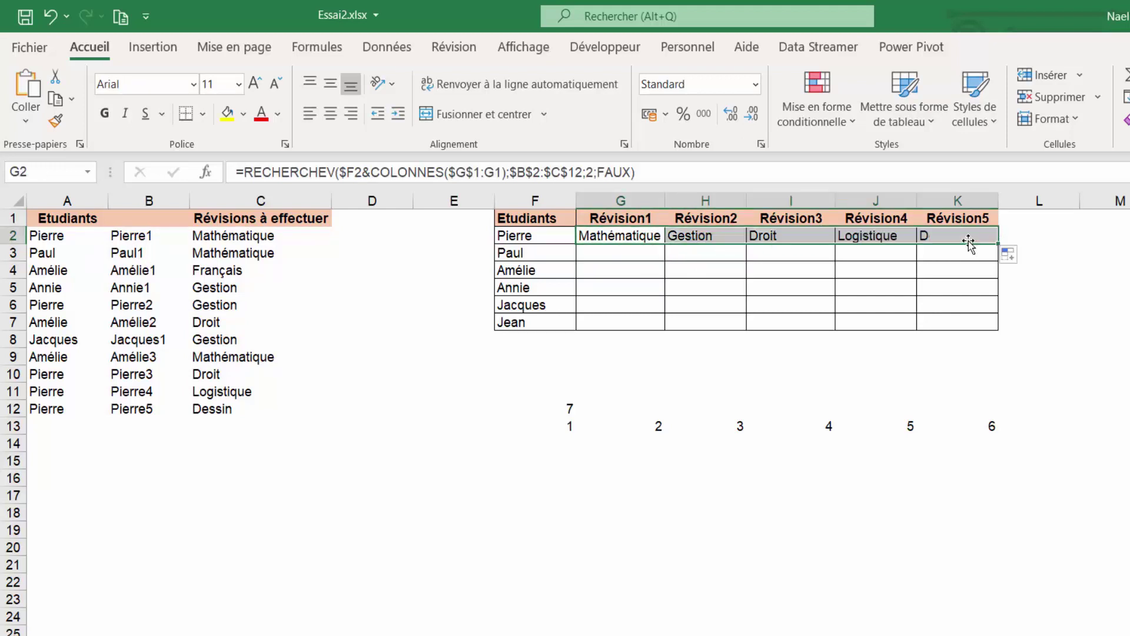
click(636, 236)
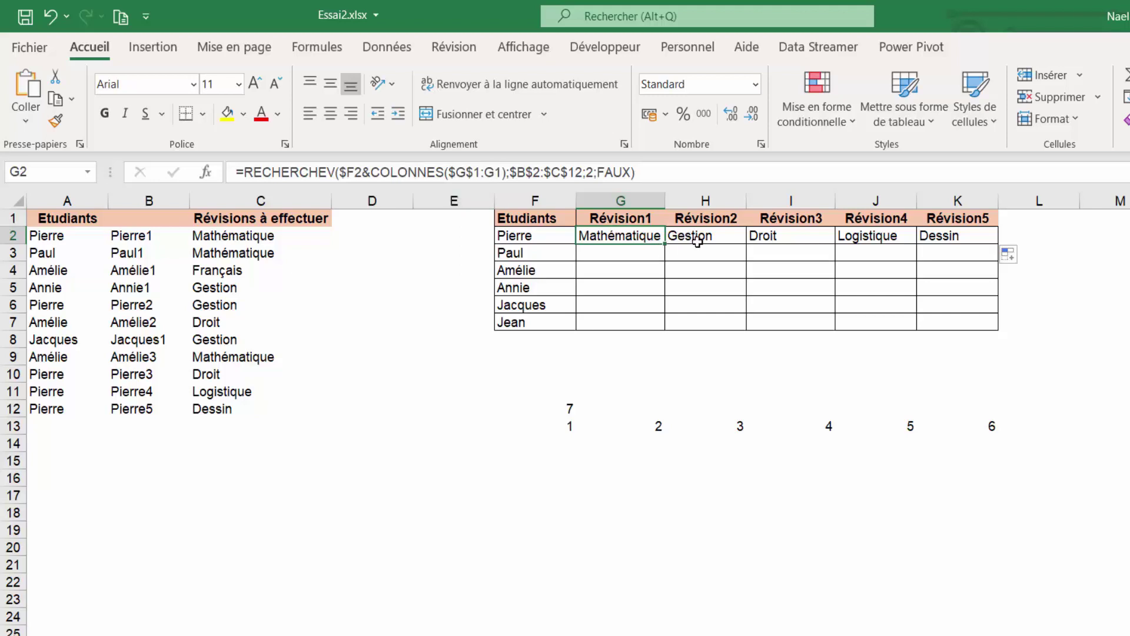
click(696, 240)
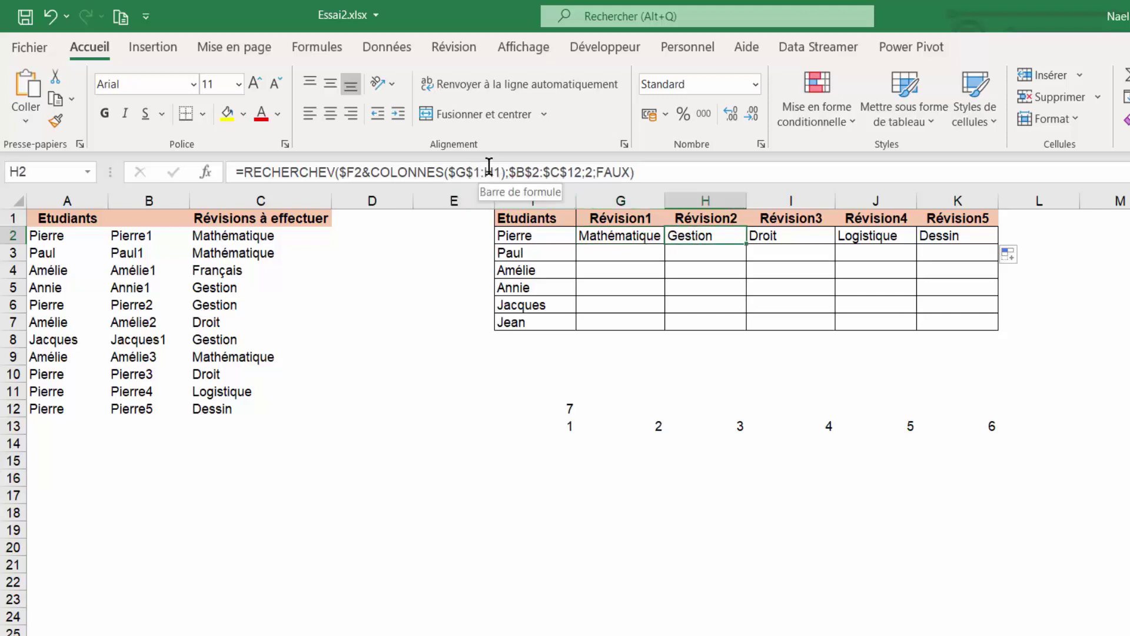
drag(484, 171, 503, 172)
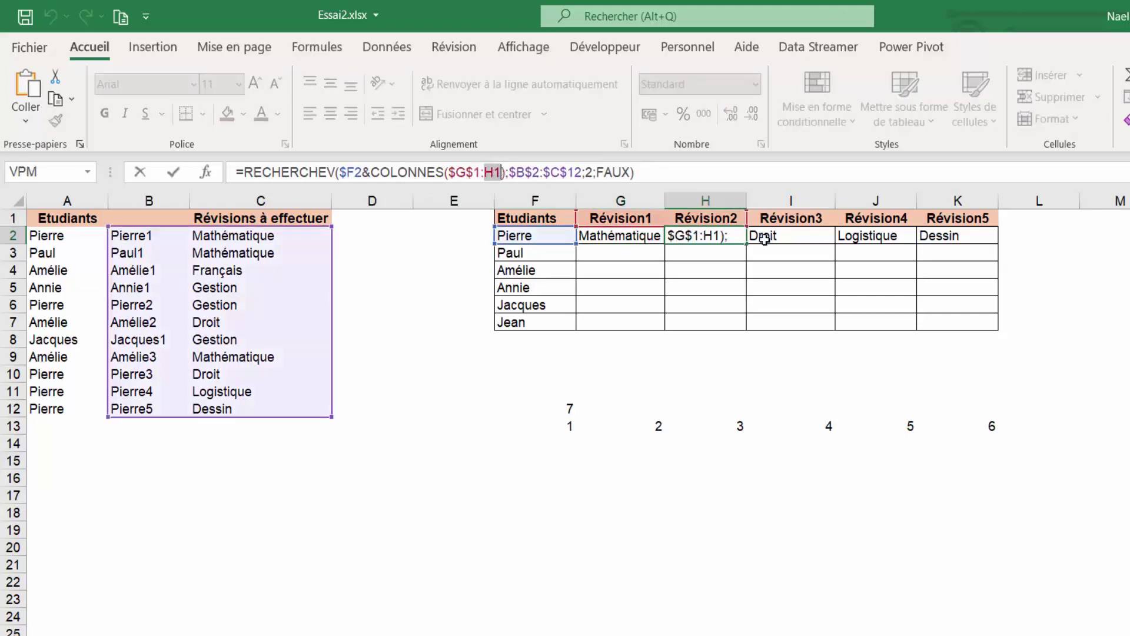
key(Escape)
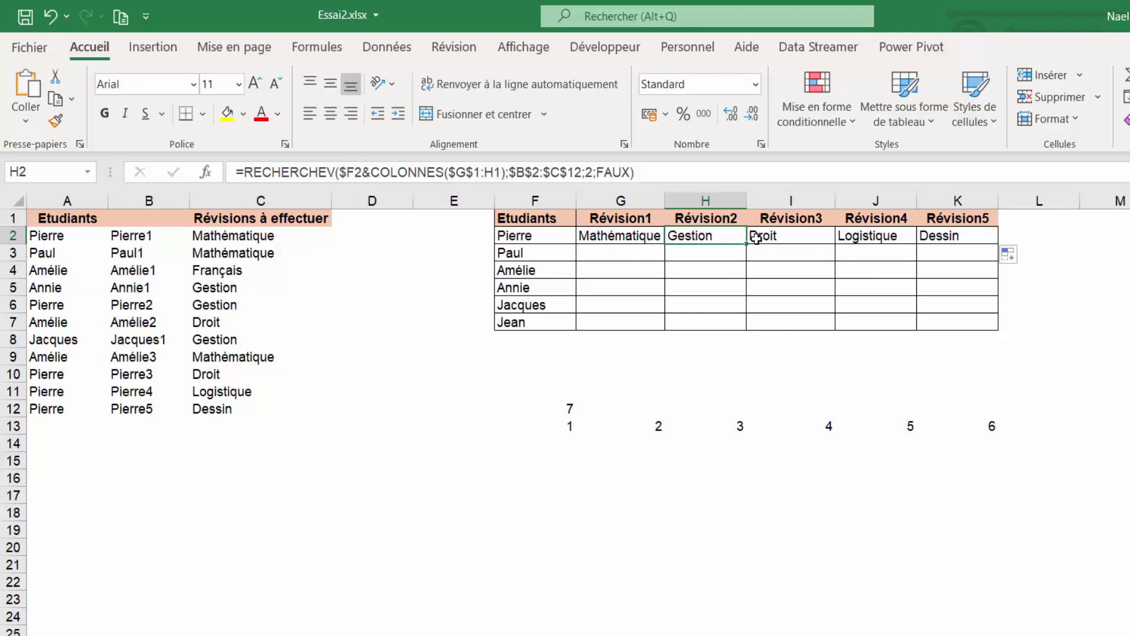
click(772, 237)
Fill the row 2 RECHERCHEV formulas down through G2:K7 and compare the student in row 3 with the source list
click(654, 239)
drag(655, 239, 993, 326)
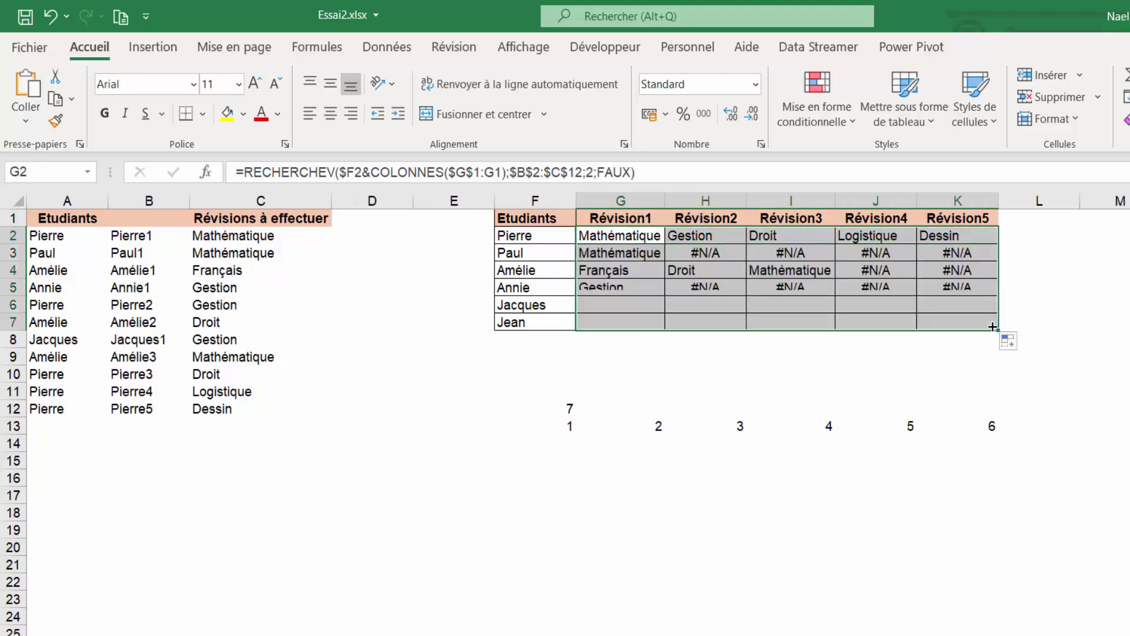
click(860, 305)
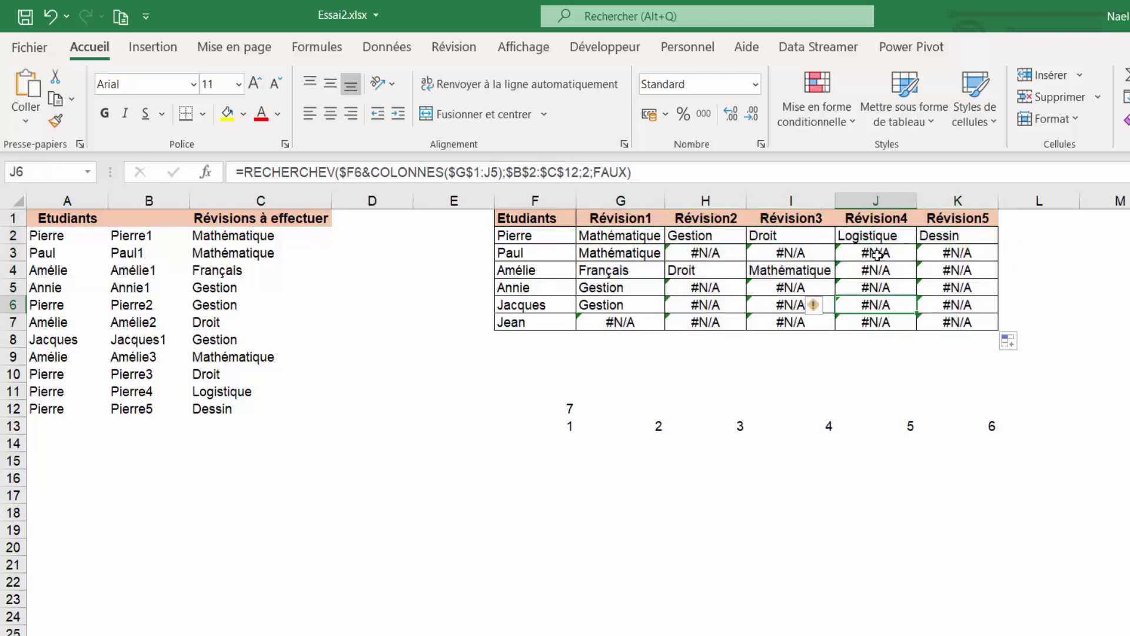
click(515, 253)
click(51, 255)
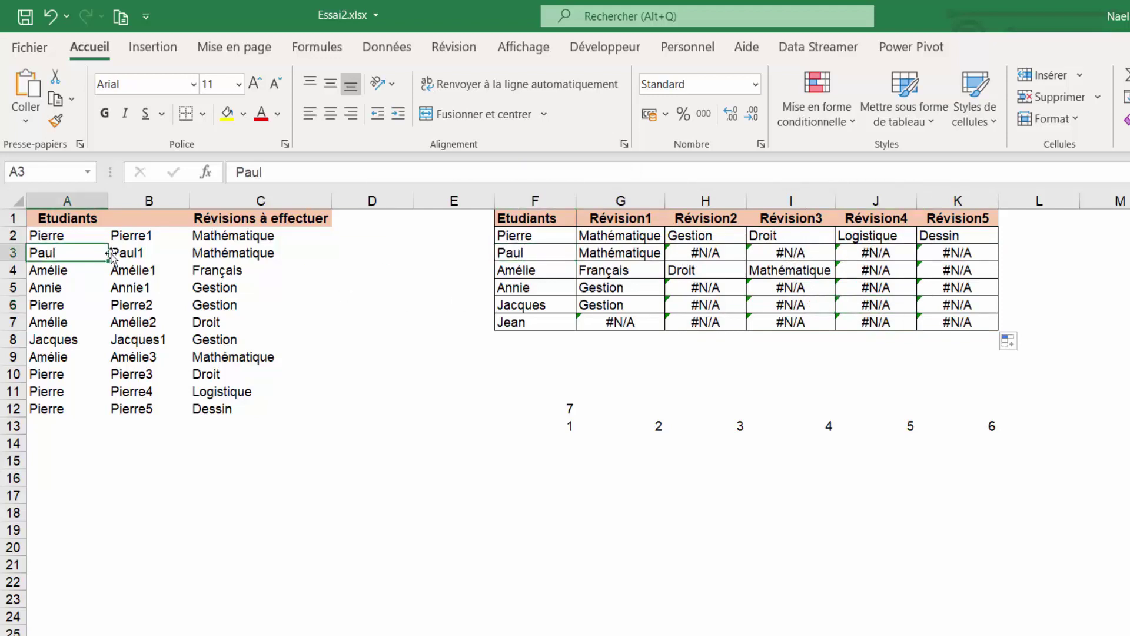
Wrap the RECHERCHEV formulas in G2:K7 in SIERREUR, with empty text "" as the value returned on error
click(237, 250)
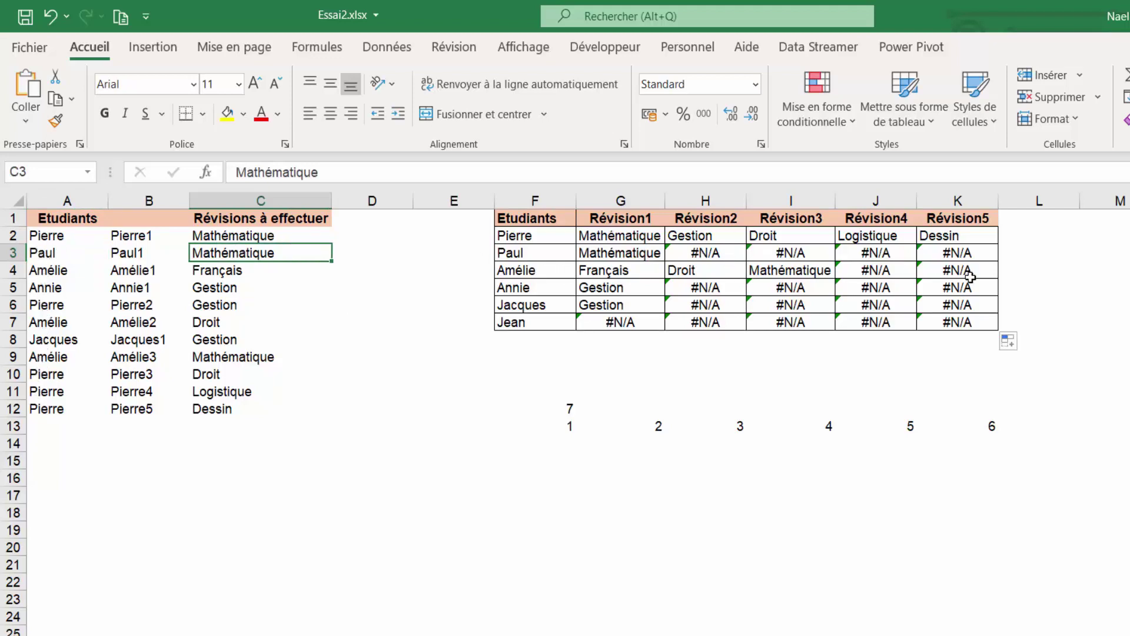
drag(613, 235, 950, 322)
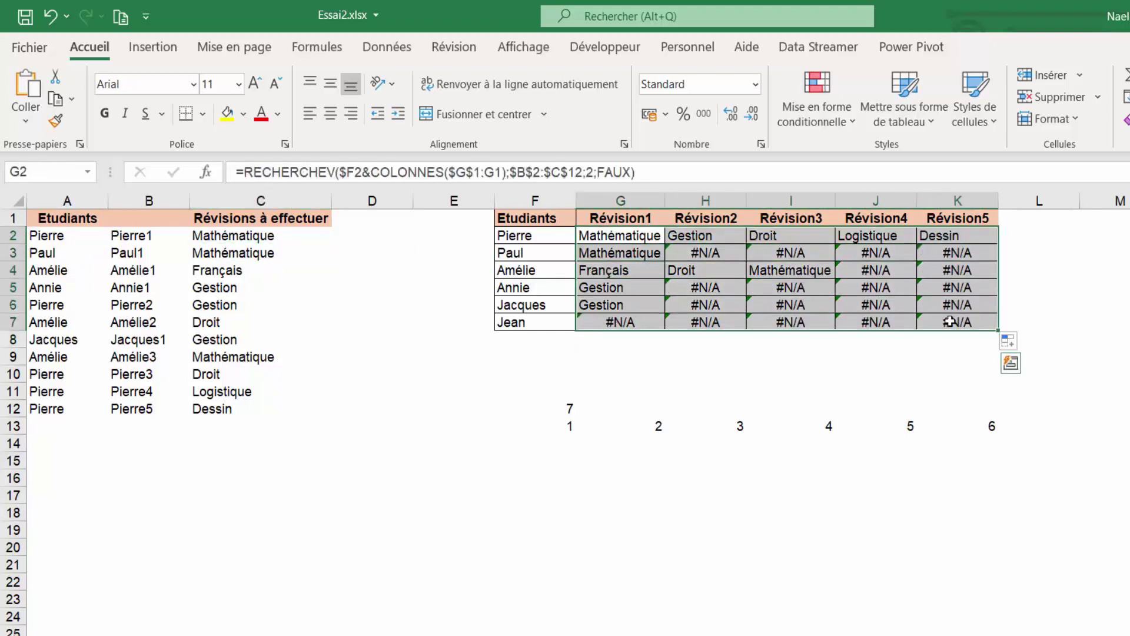
key(F2)
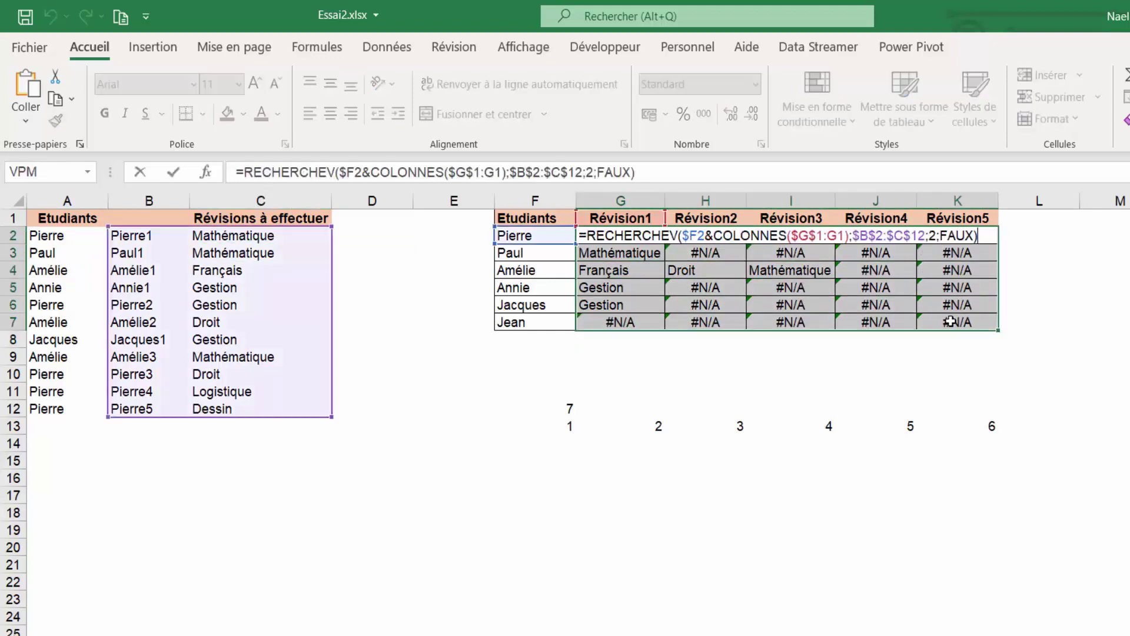
click(244, 175)
text(sierreur()
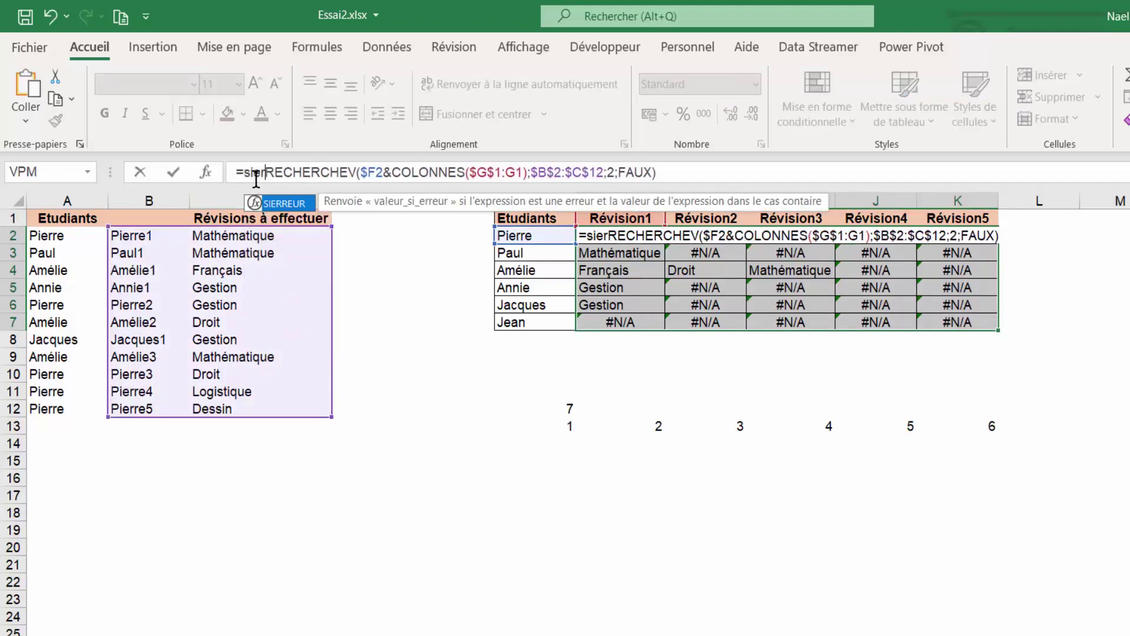
click(688, 173)
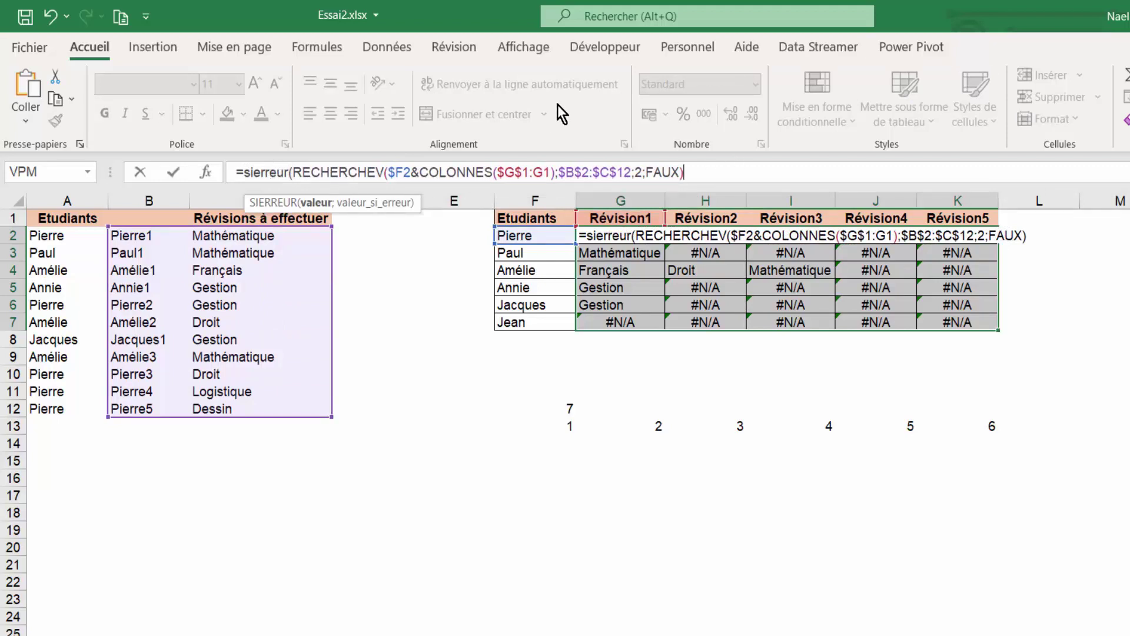
text(;"")
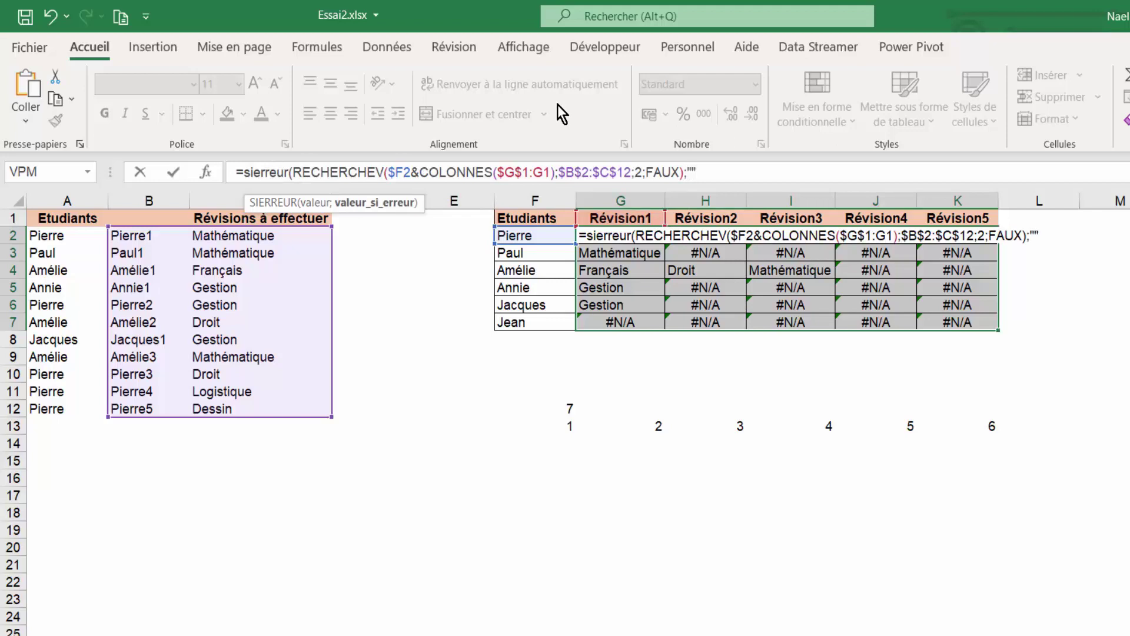
text())
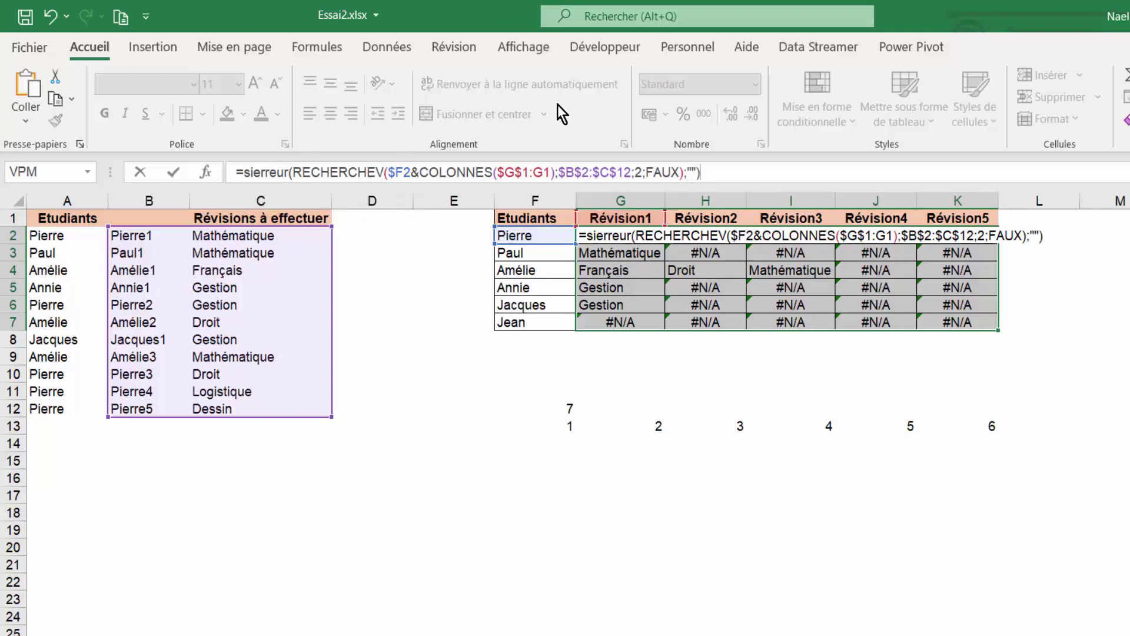
key(ctrl+Return)
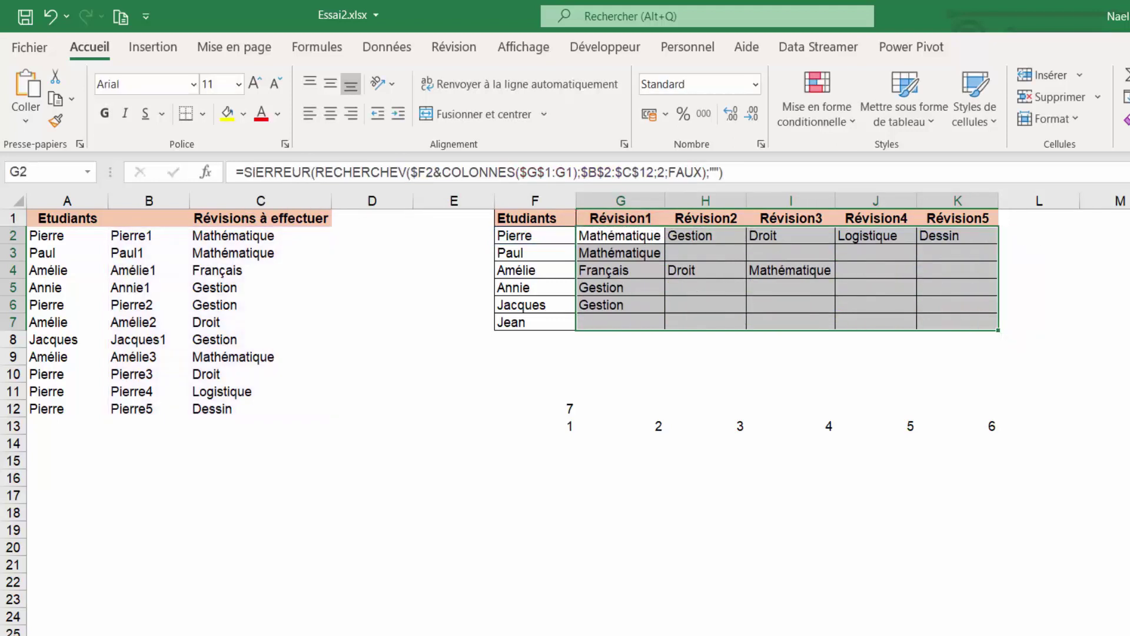
click(410, 475)
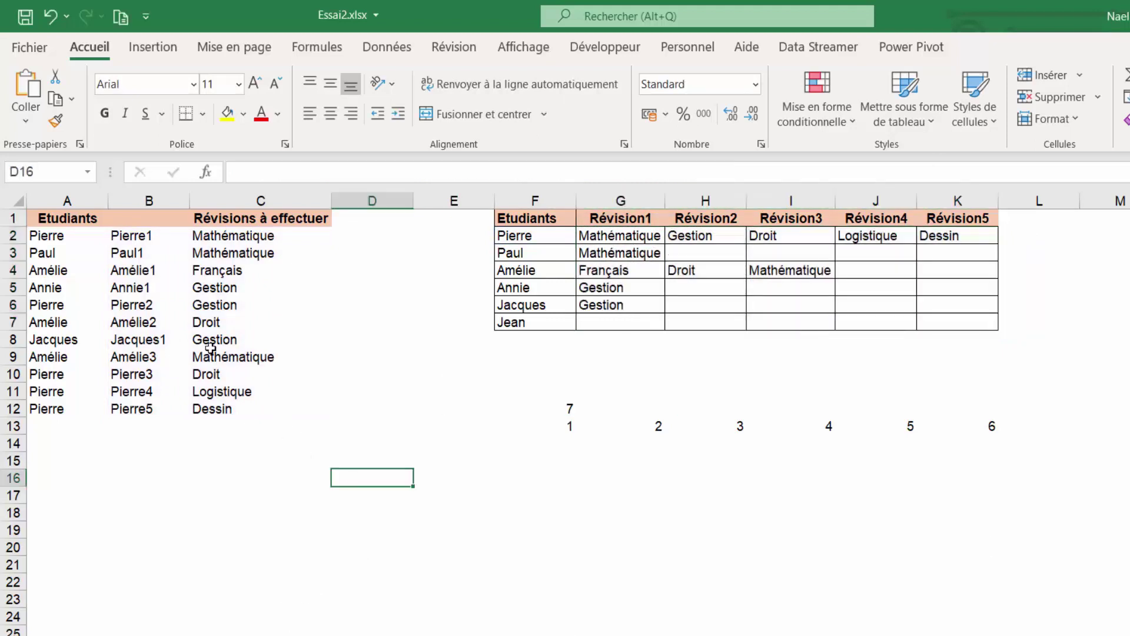
Examine the numbered keys in helper column B and the NB.SI formula in B2 against the student names in column A
click(144, 194)
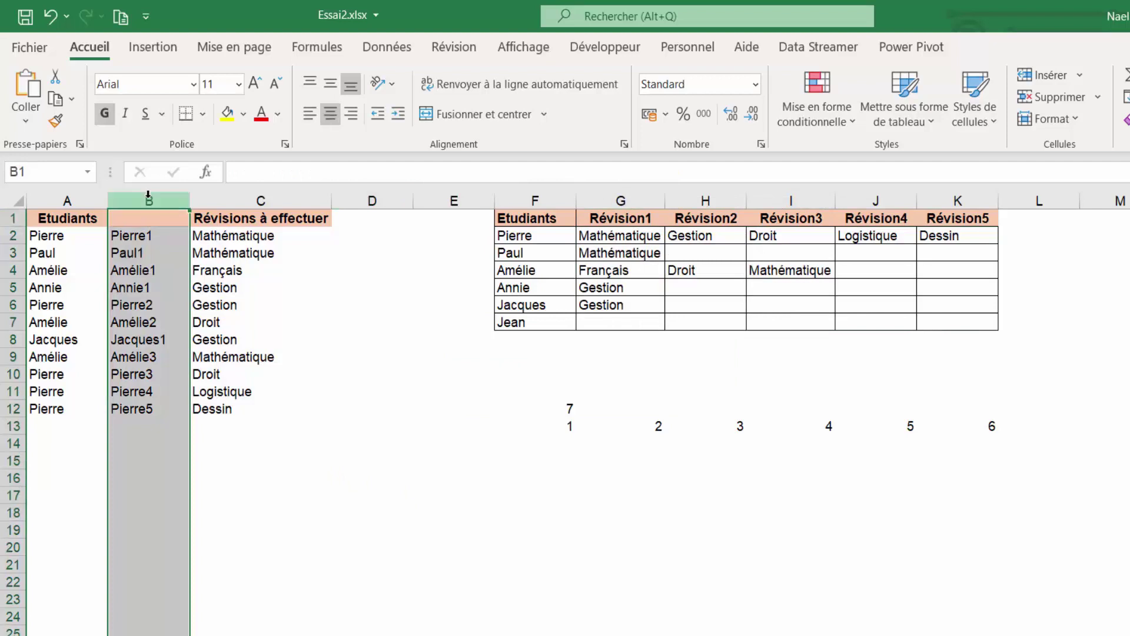
click(136, 239)
click(137, 239)
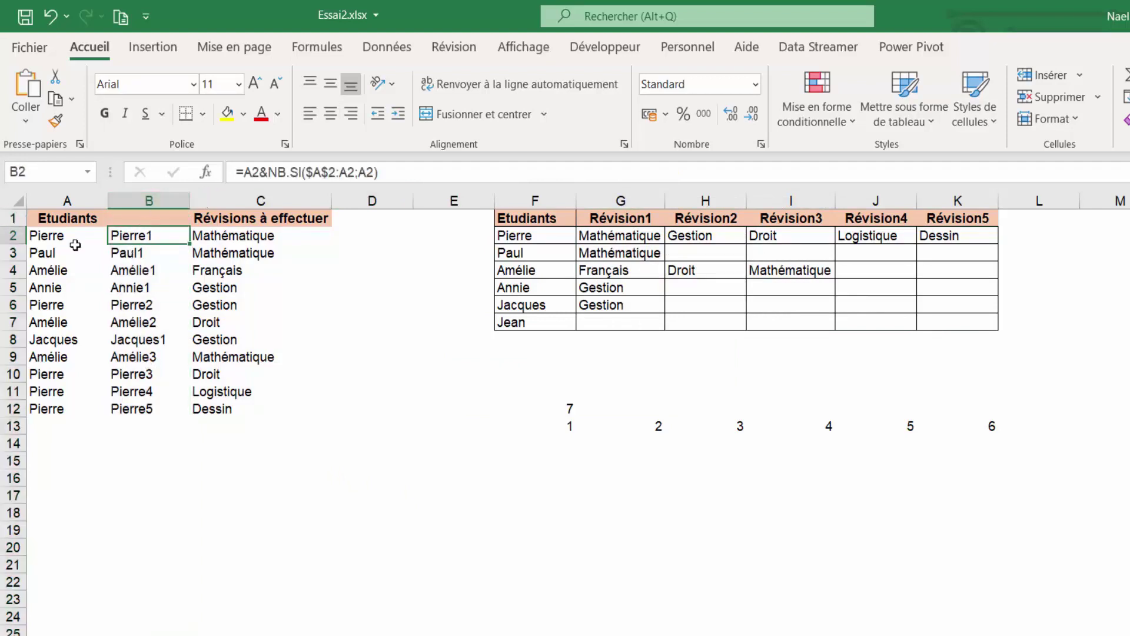
click(50, 237)
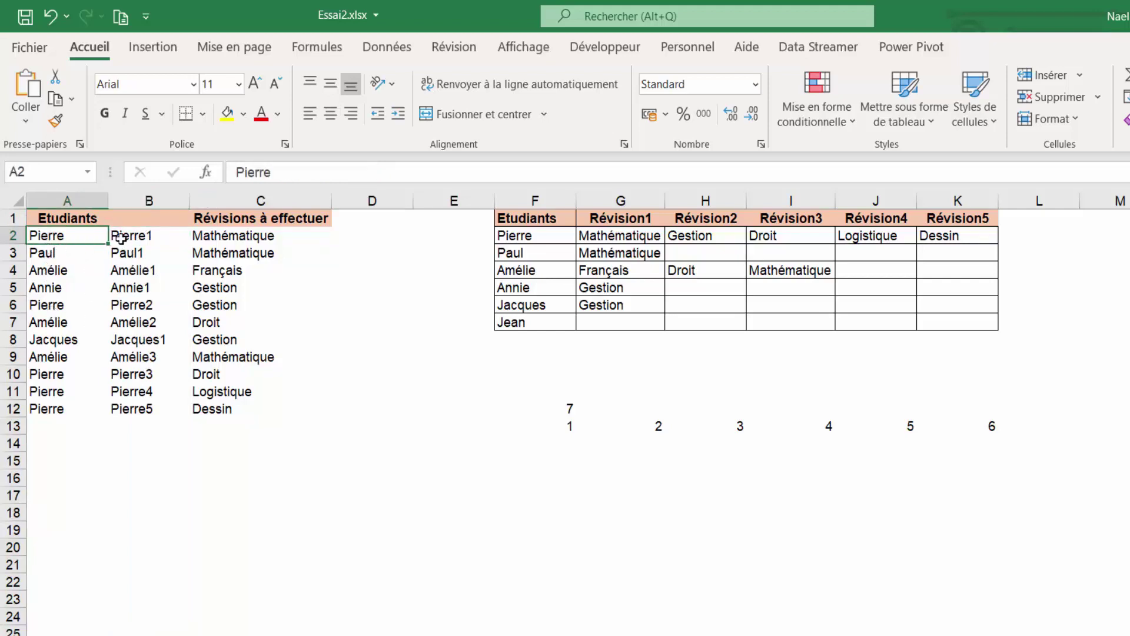
click(49, 305)
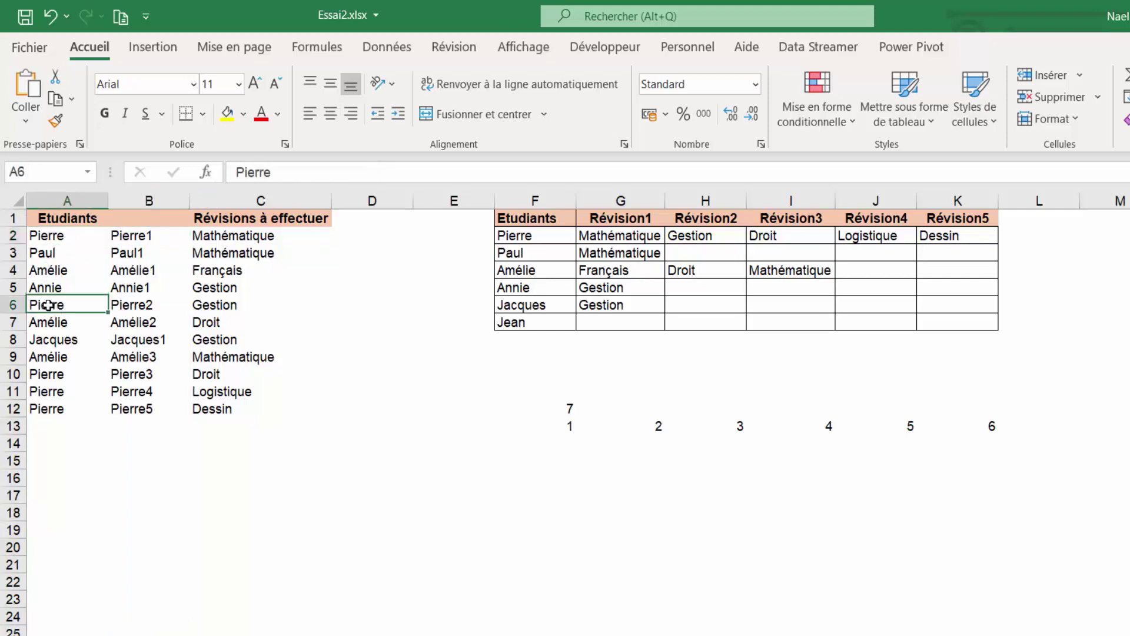
click(138, 307)
click(393, 578)
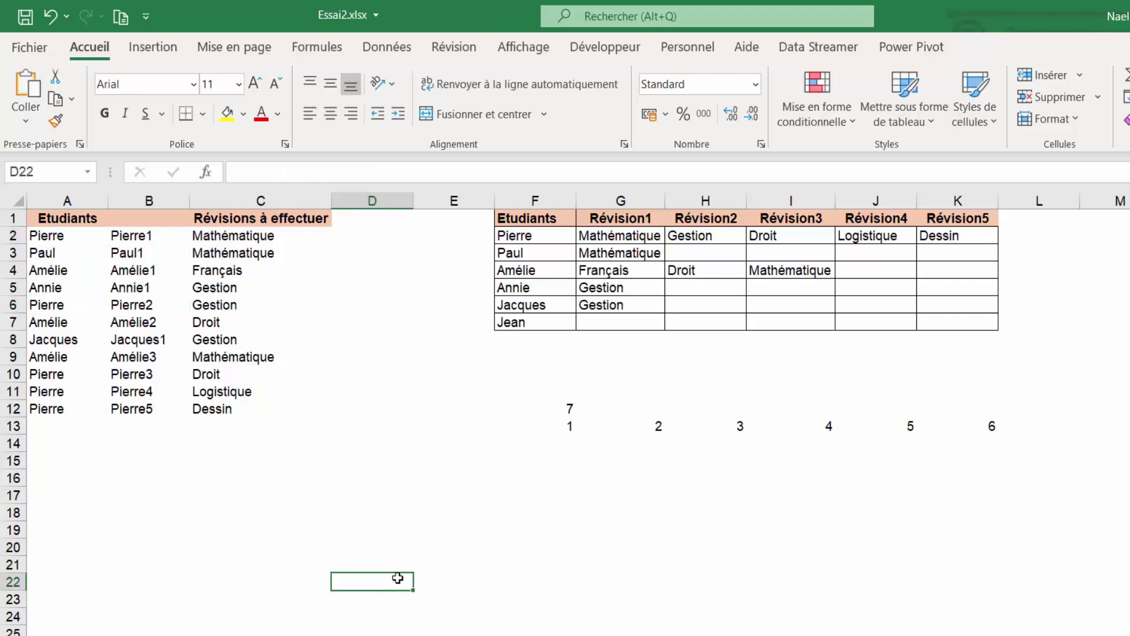
click(149, 201)
click(426, 508)
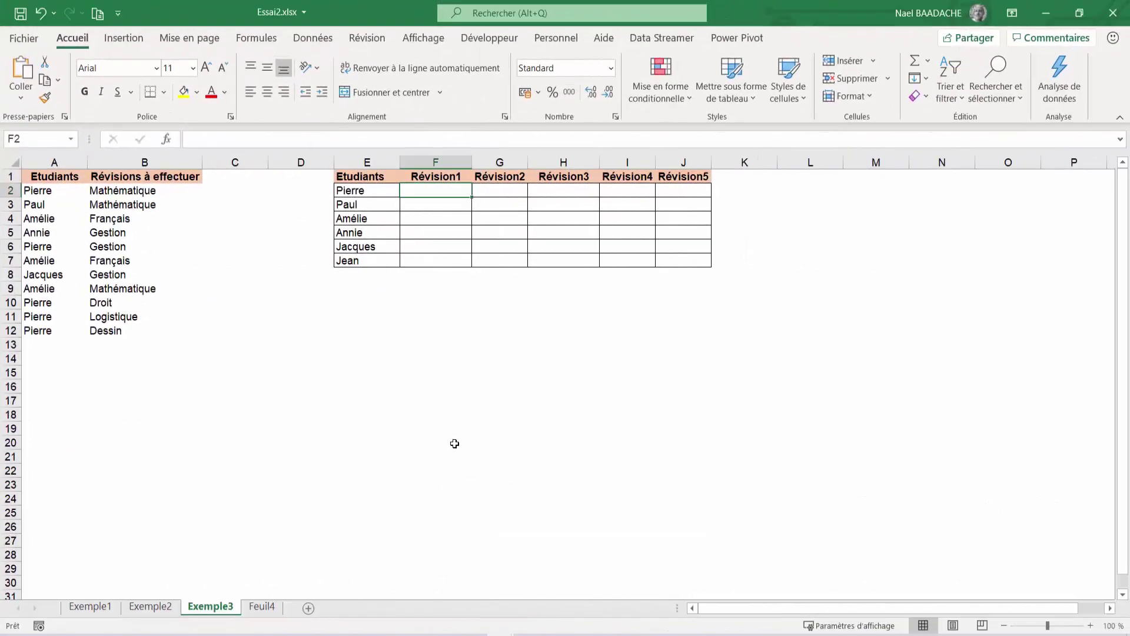
Compare the revision table F2:J7 on the Exemple3 sheet with the Exemple2 sheet and its helper column B
click(452, 443)
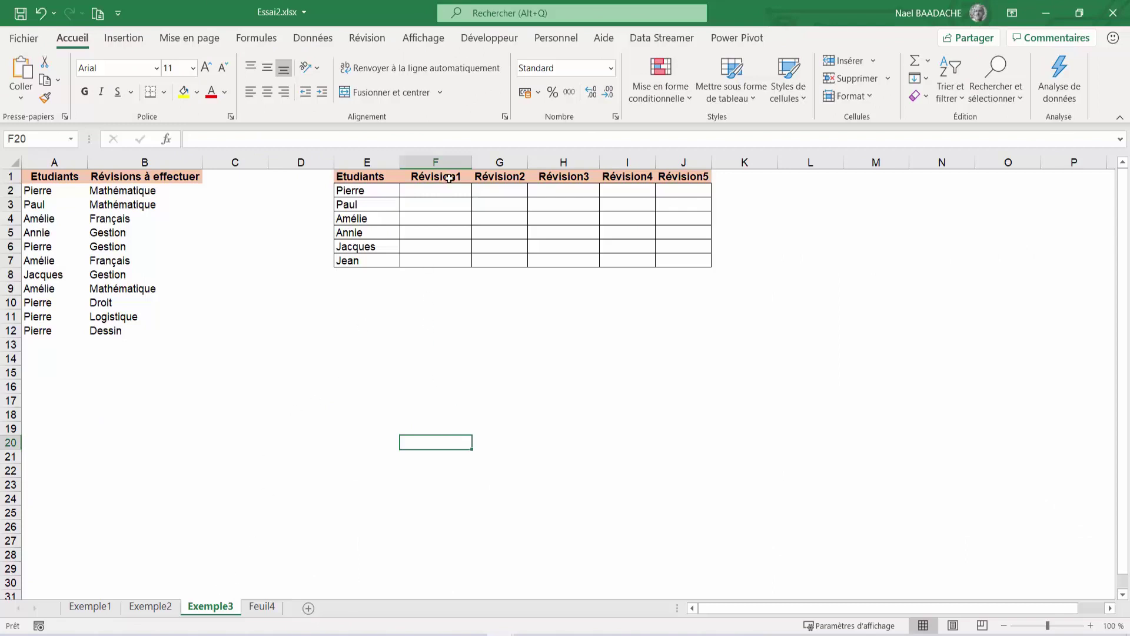
drag(442, 194, 684, 259)
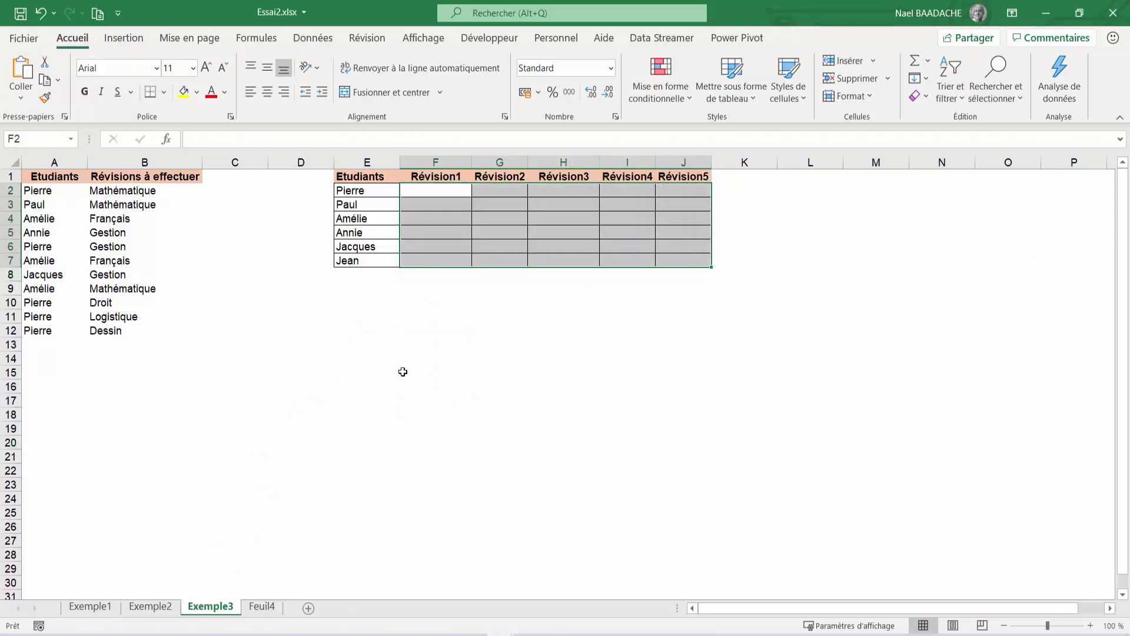
click(152, 607)
click(318, 444)
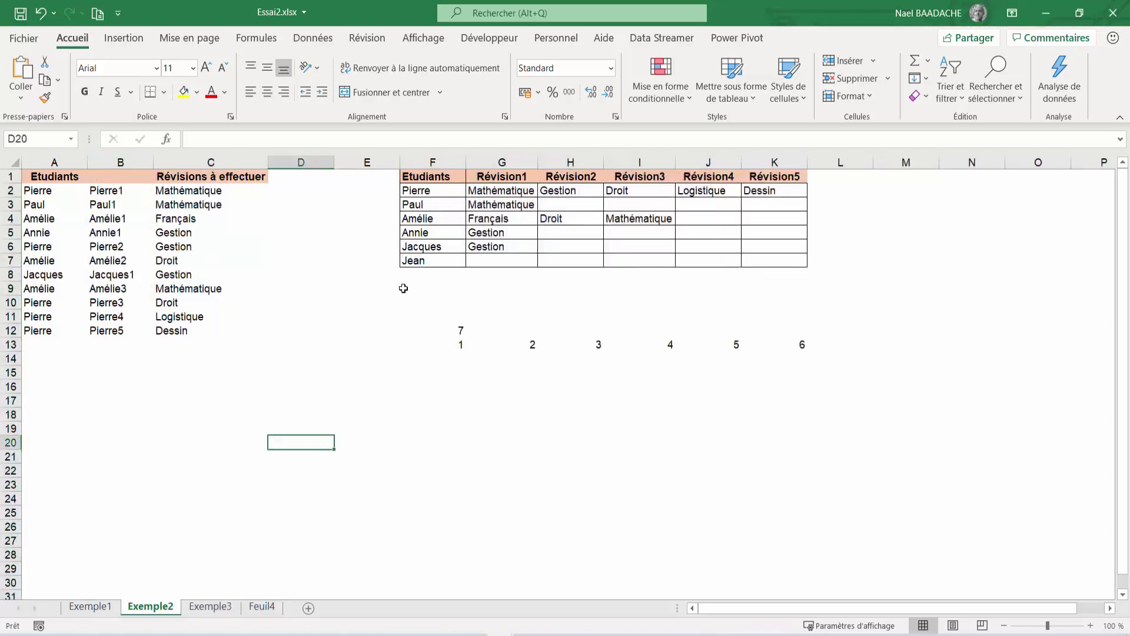
click(121, 161)
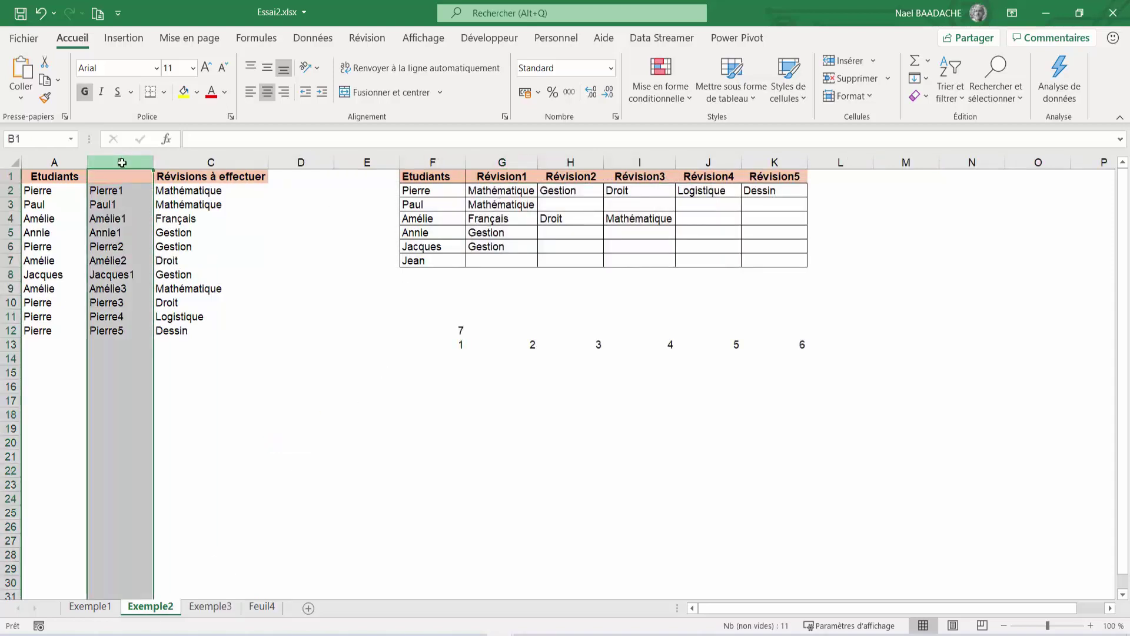
click(212, 607)
click(475, 330)
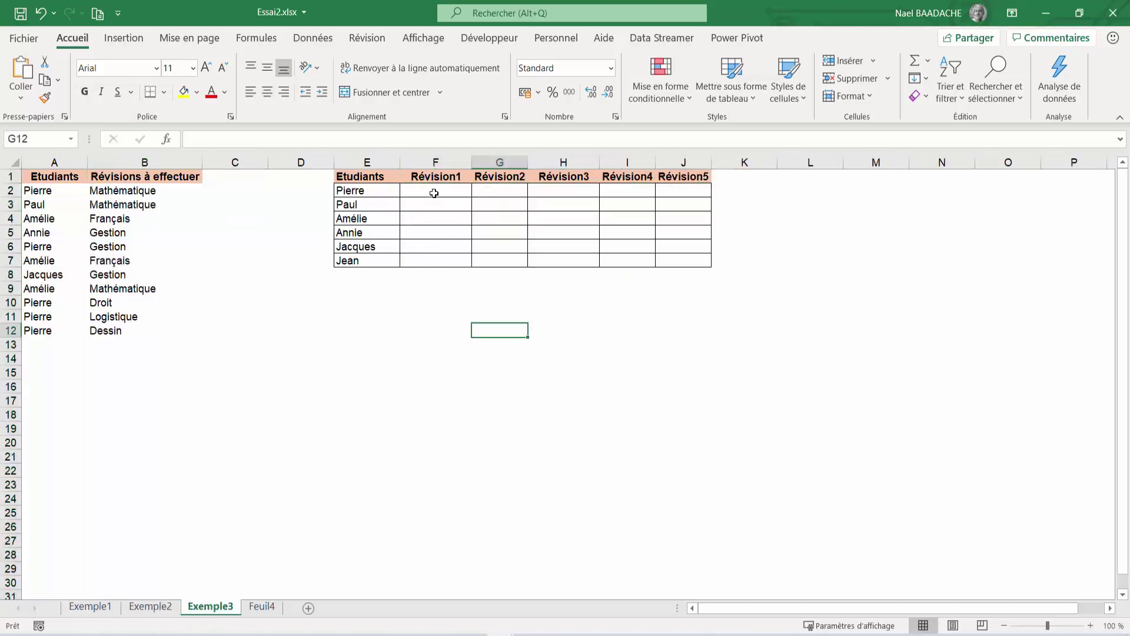
Start a SI formula in F2 of Exemple3 with the logical test $E2=$A$2:$A$12
click(433, 188)
text(=)
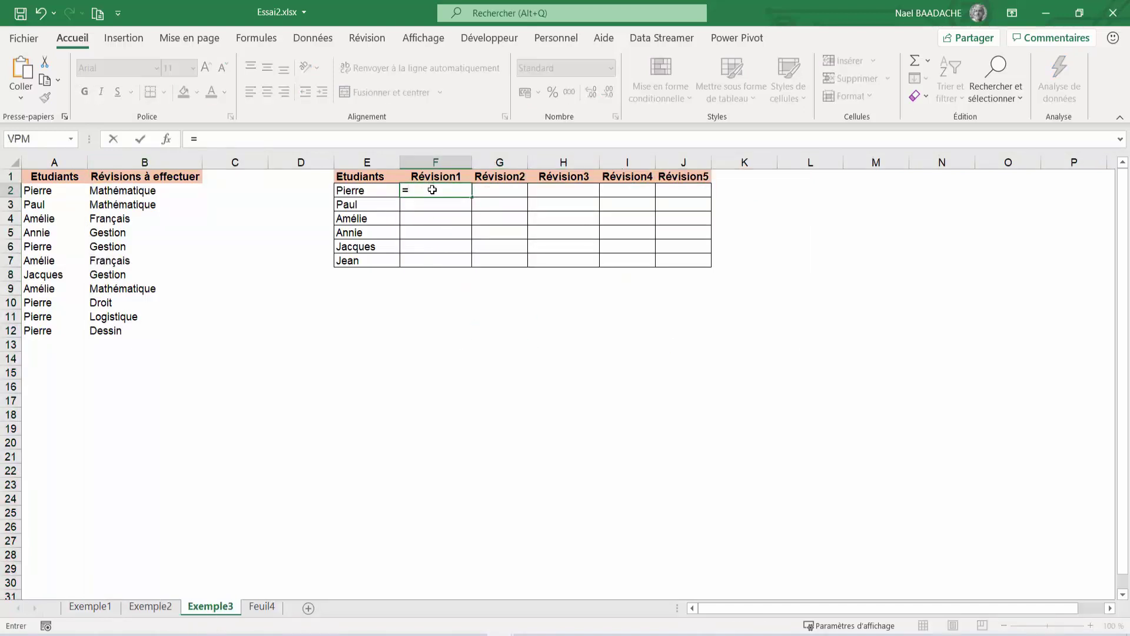
text(si()
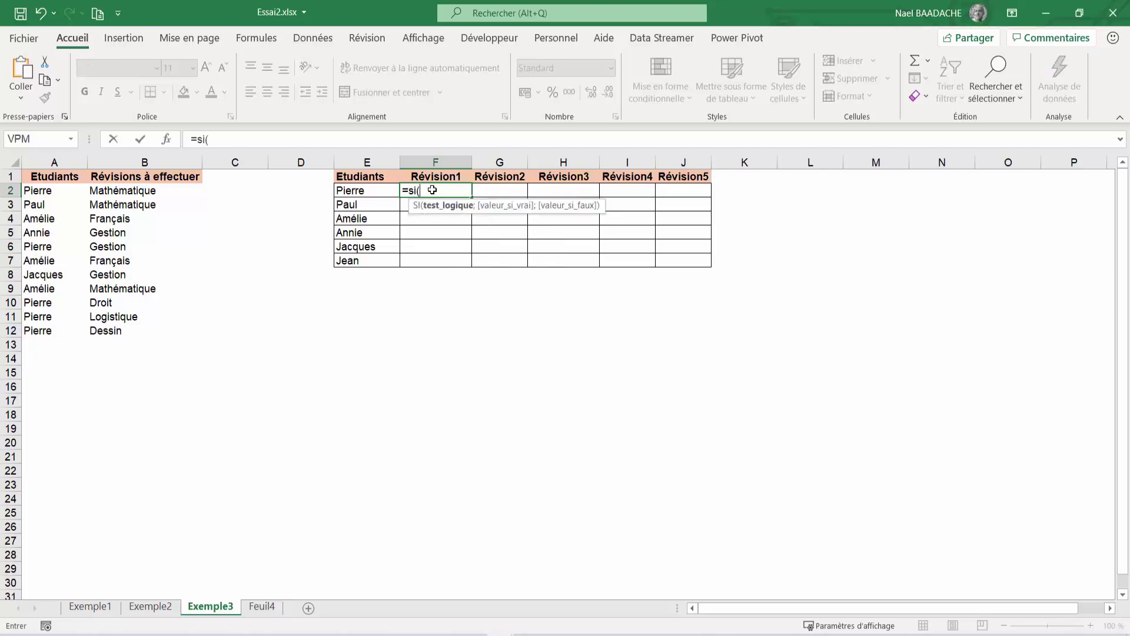
click(366, 194)
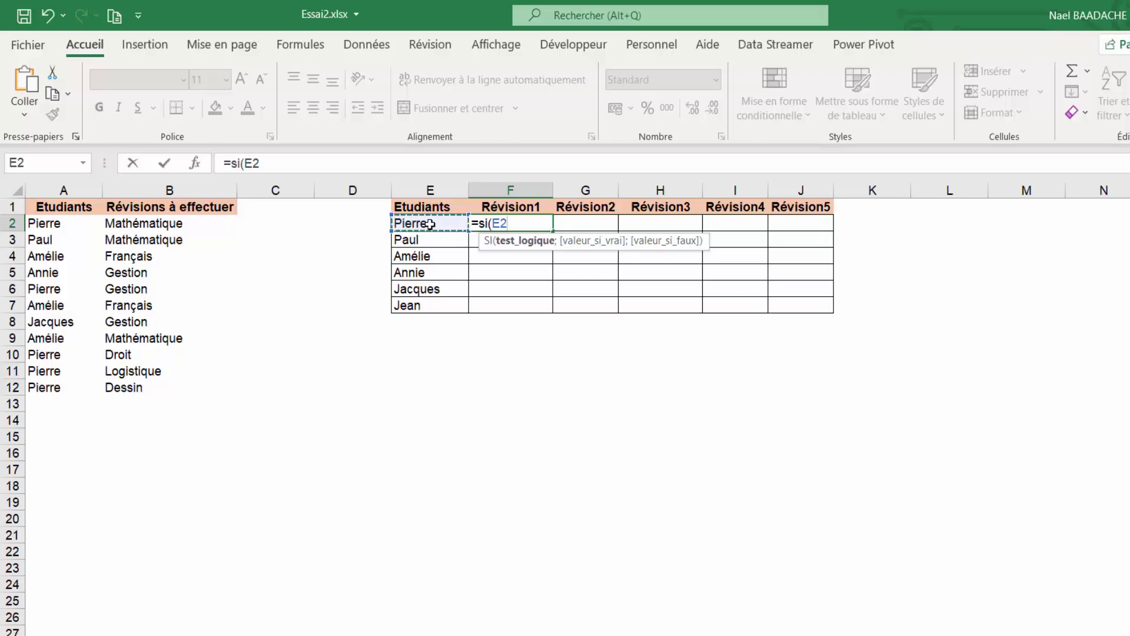
key(F4)
key(F4)
key(F4)
text(=)
drag(37, 226, 96, 386)
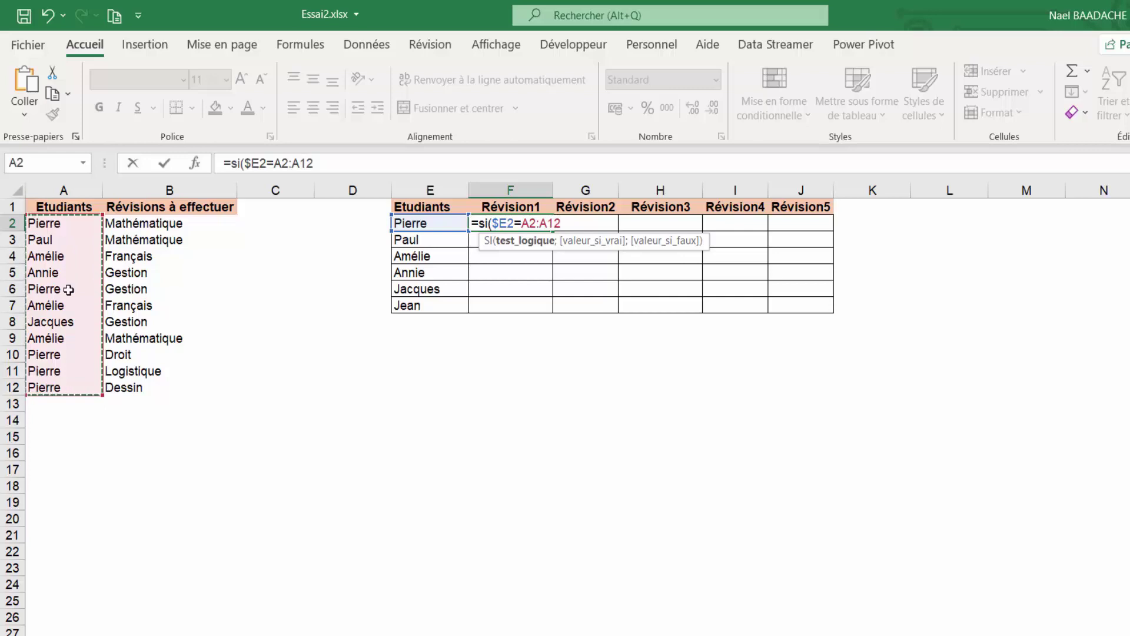
key(F4)
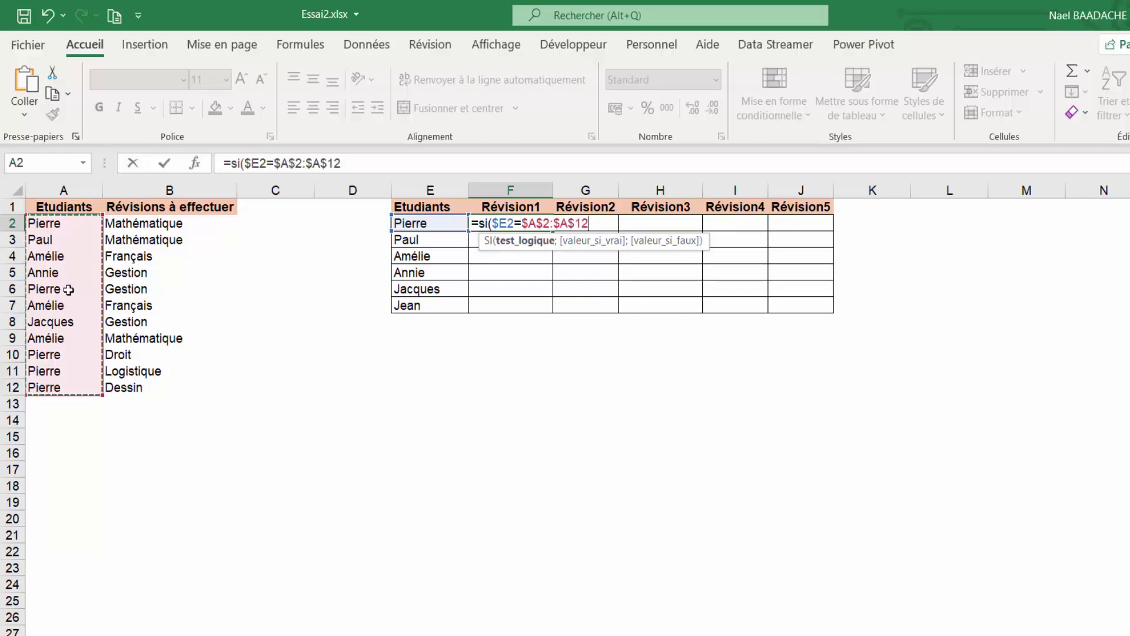
text(;)
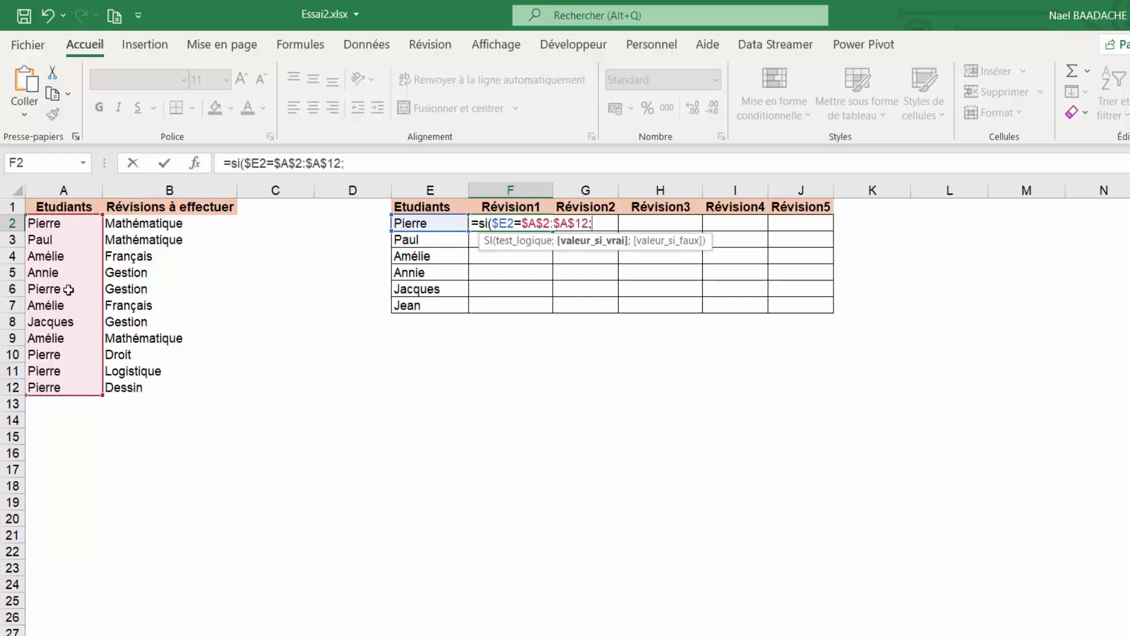
Complete the F2 formula with LIGNE($A$2:$A$12)-1 if true and "" if false, and check the spilled results down to F12
text(ligne)
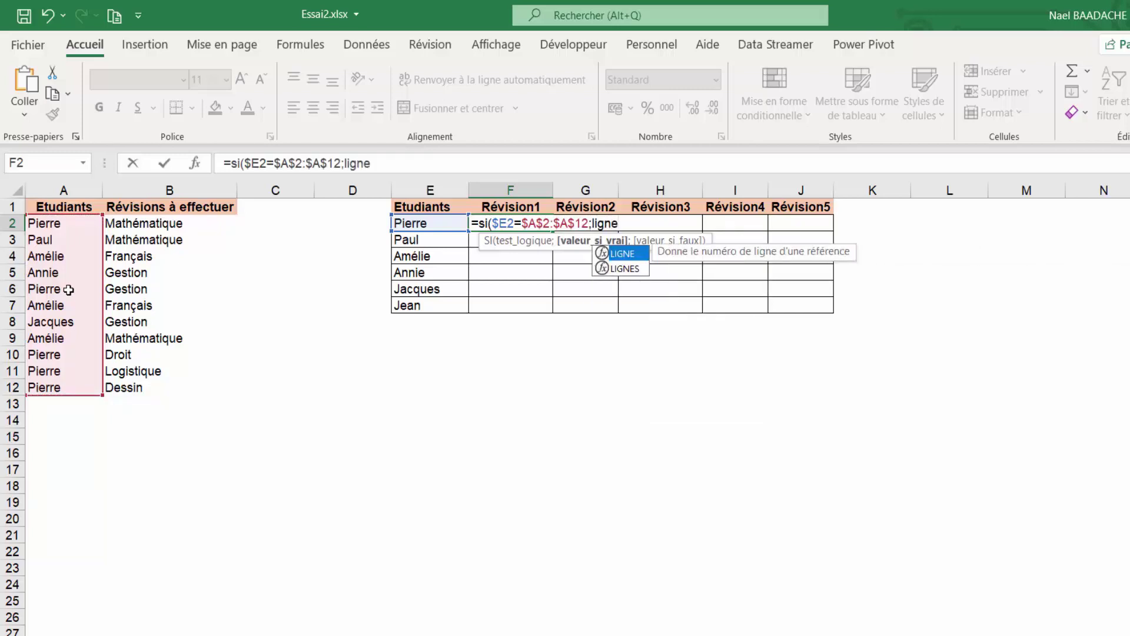
text(()
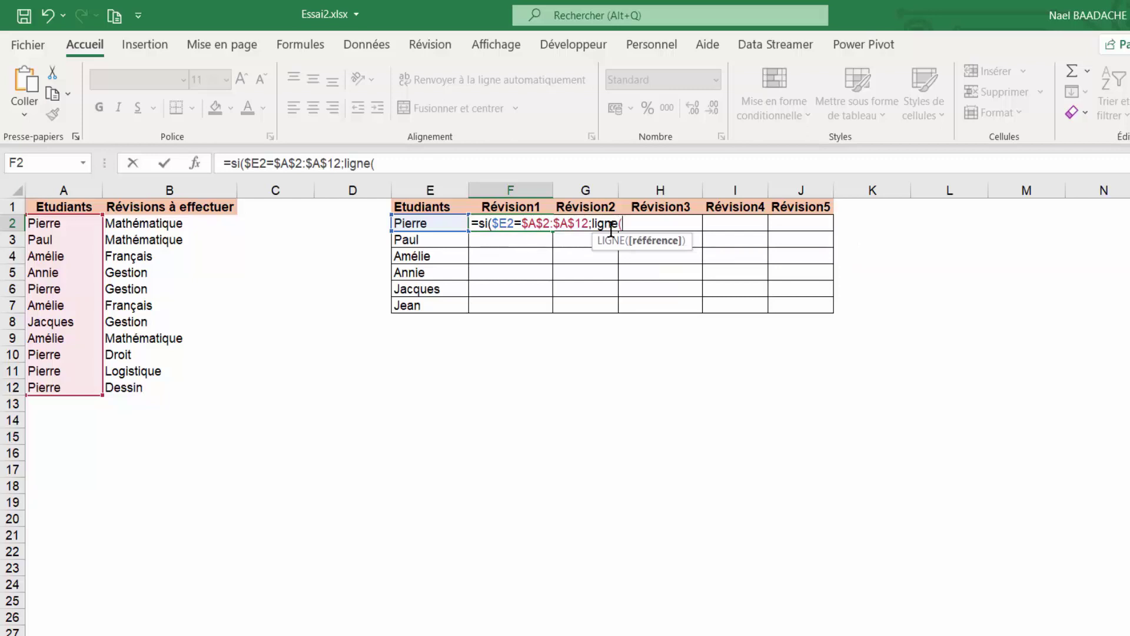
drag(61, 224, 50, 383)
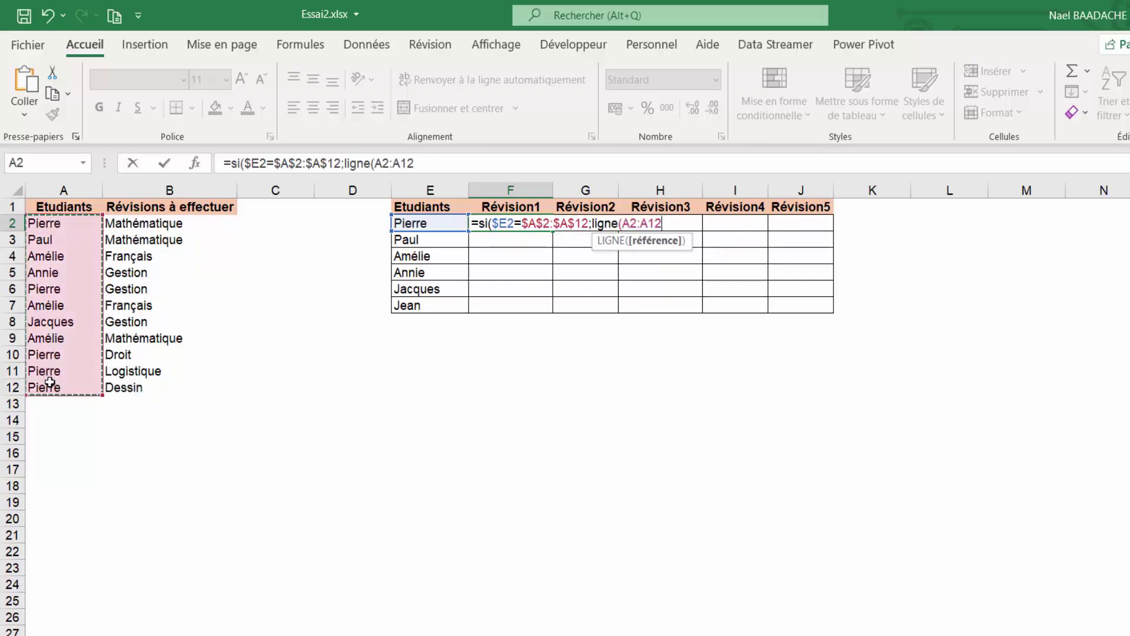
key(F4)
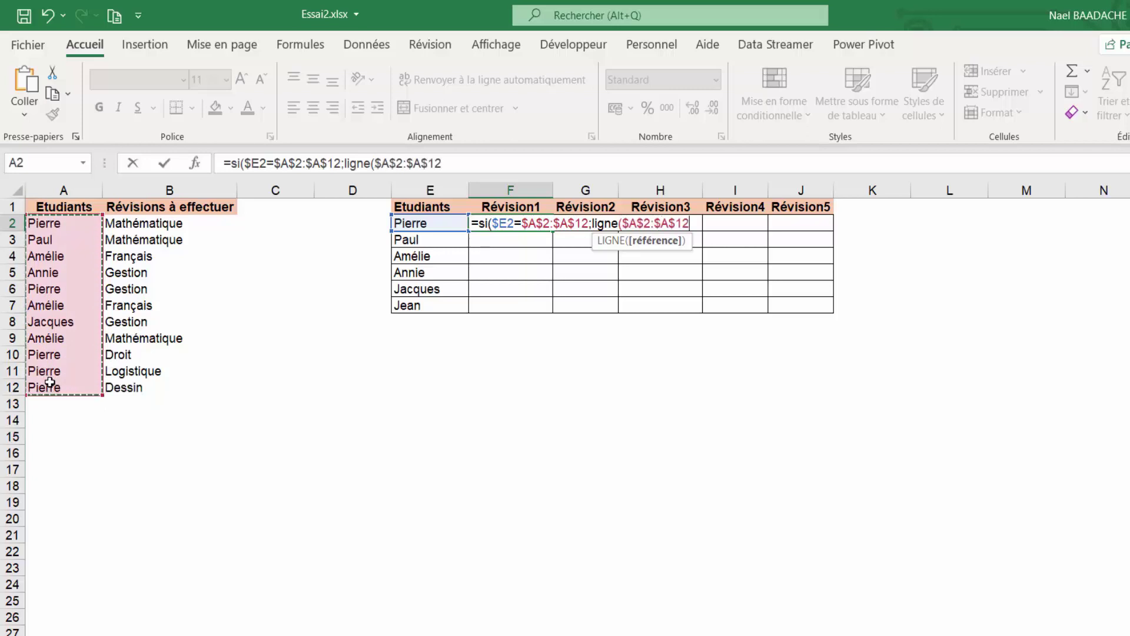
text())
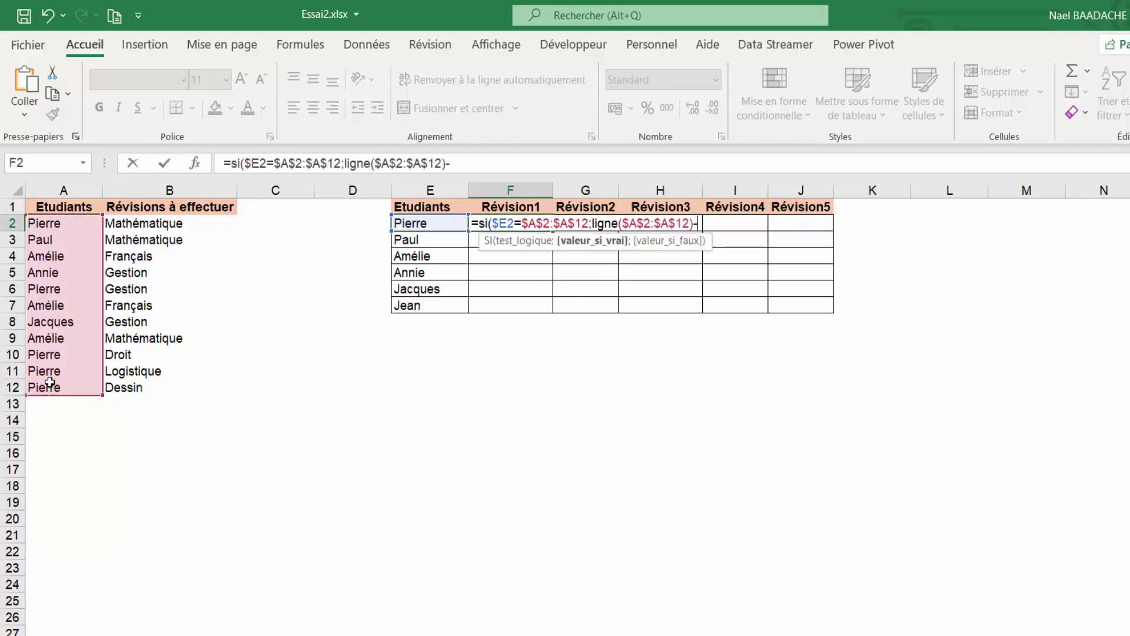
text(-1;)
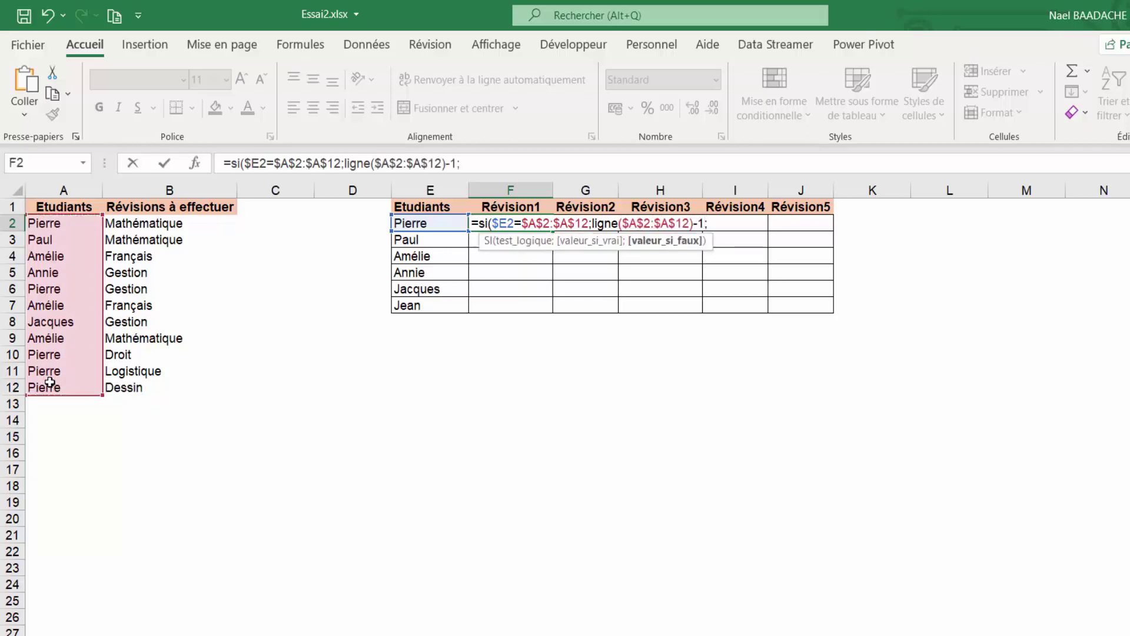
text(""))
key(Return)
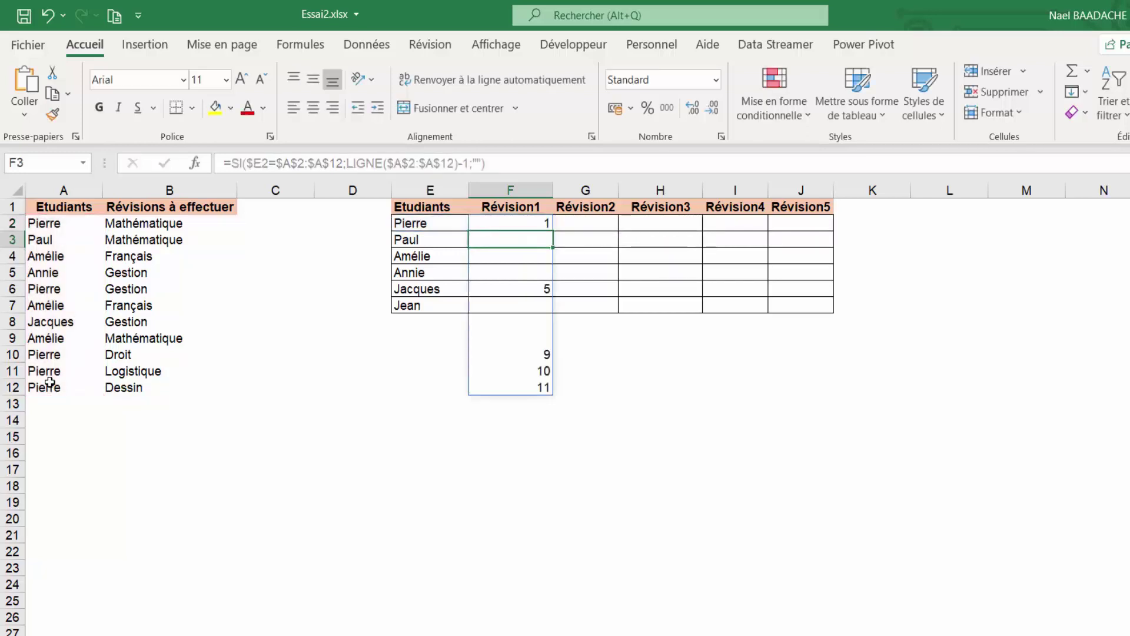
click(523, 226)
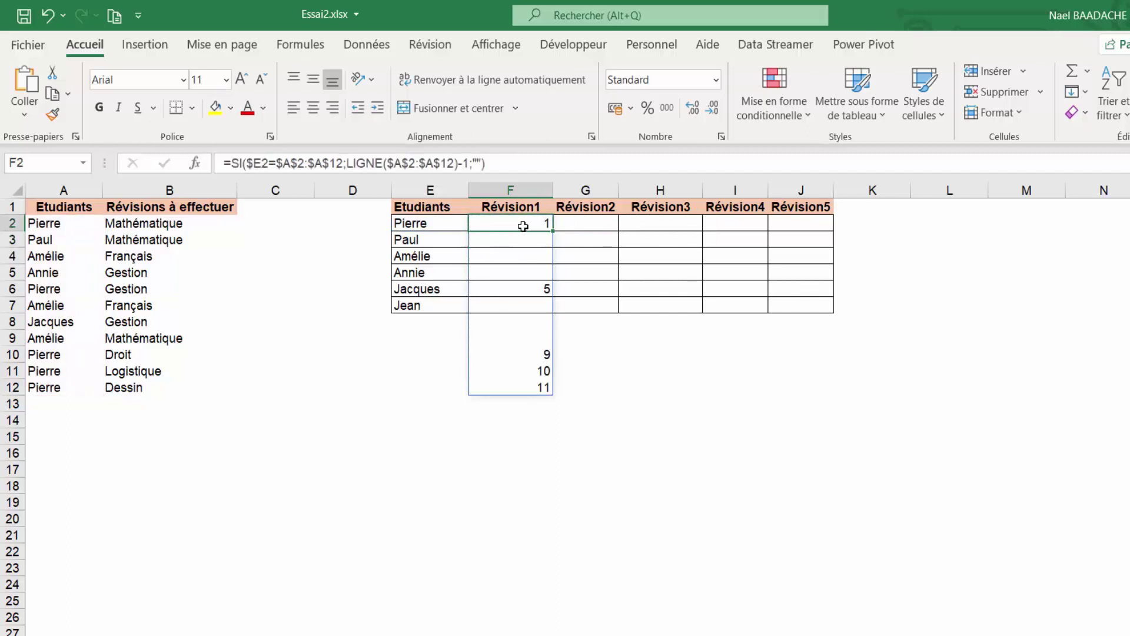
drag(513, 253, 503, 391)
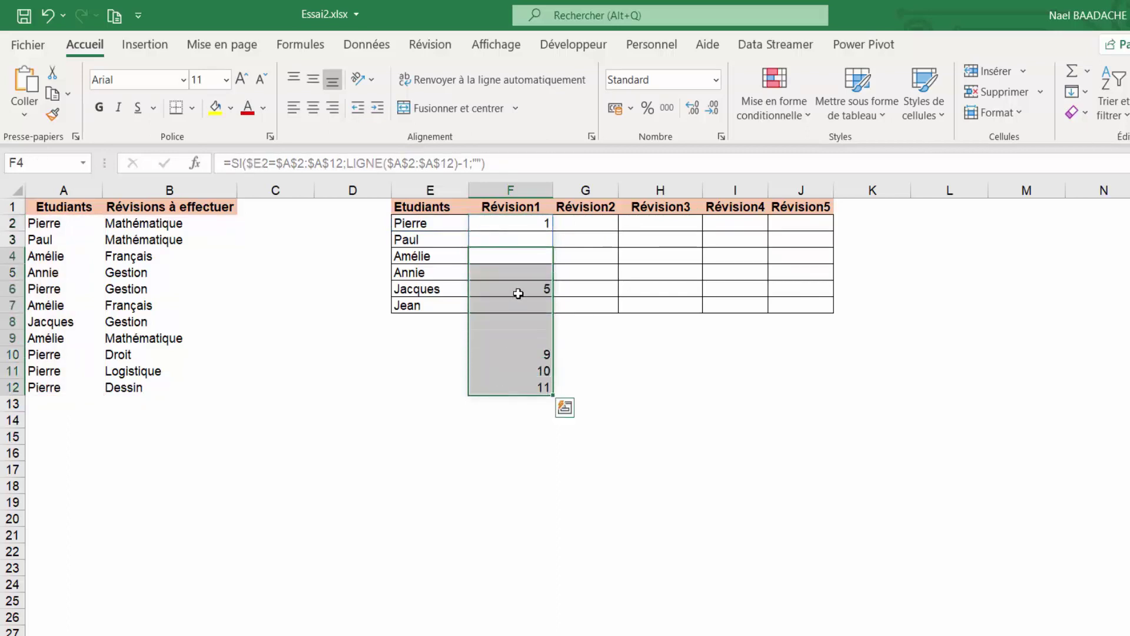
Evaluate the logical test $E2=$A$2:$A$12 inside the F2 formula to view its array, leaving the formula intact
click(534, 225)
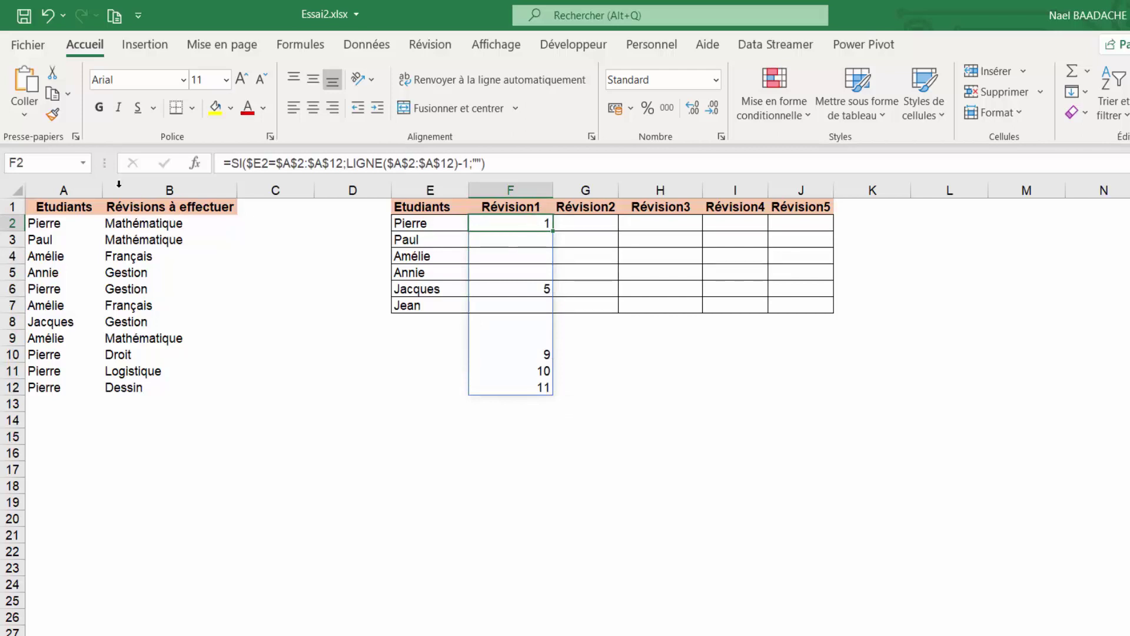
double_click(537, 224)
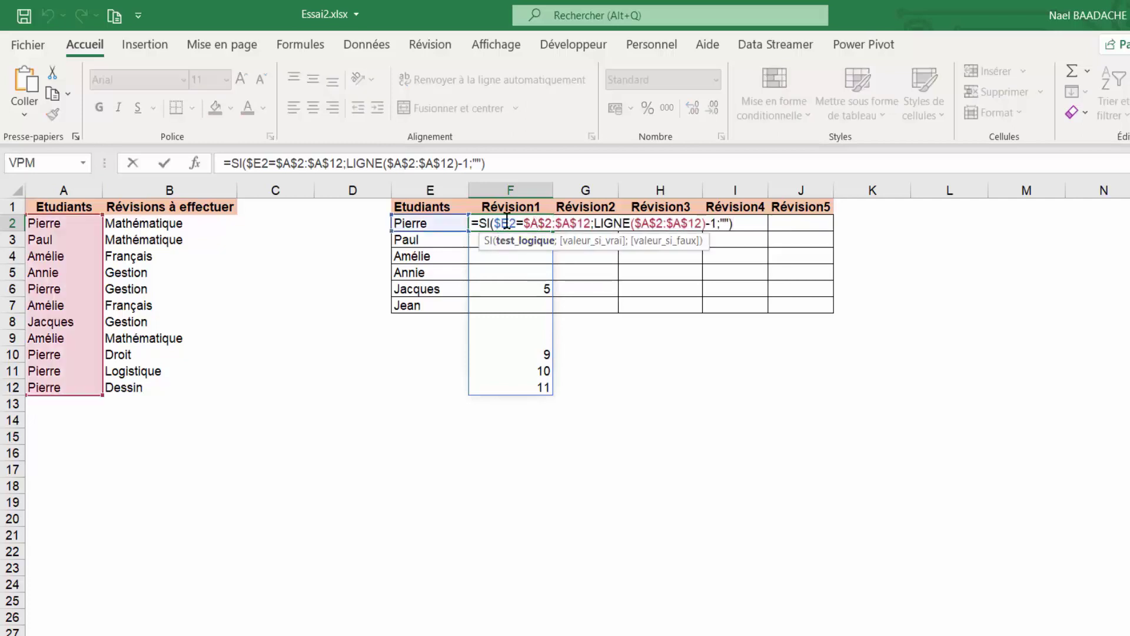
drag(495, 225, 590, 226)
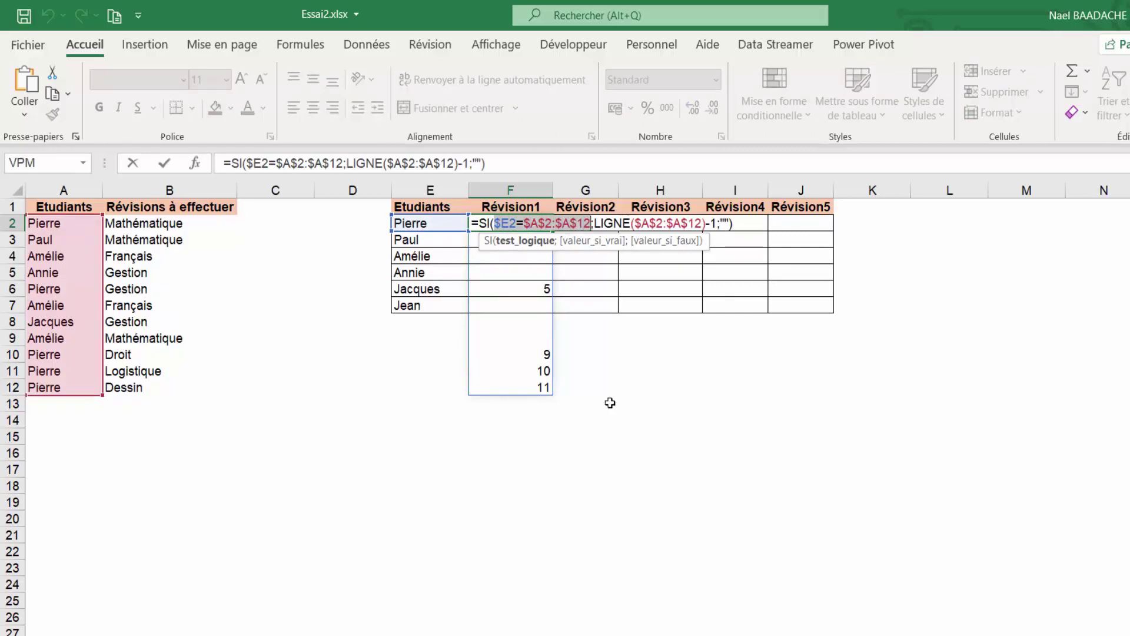
key(F9)
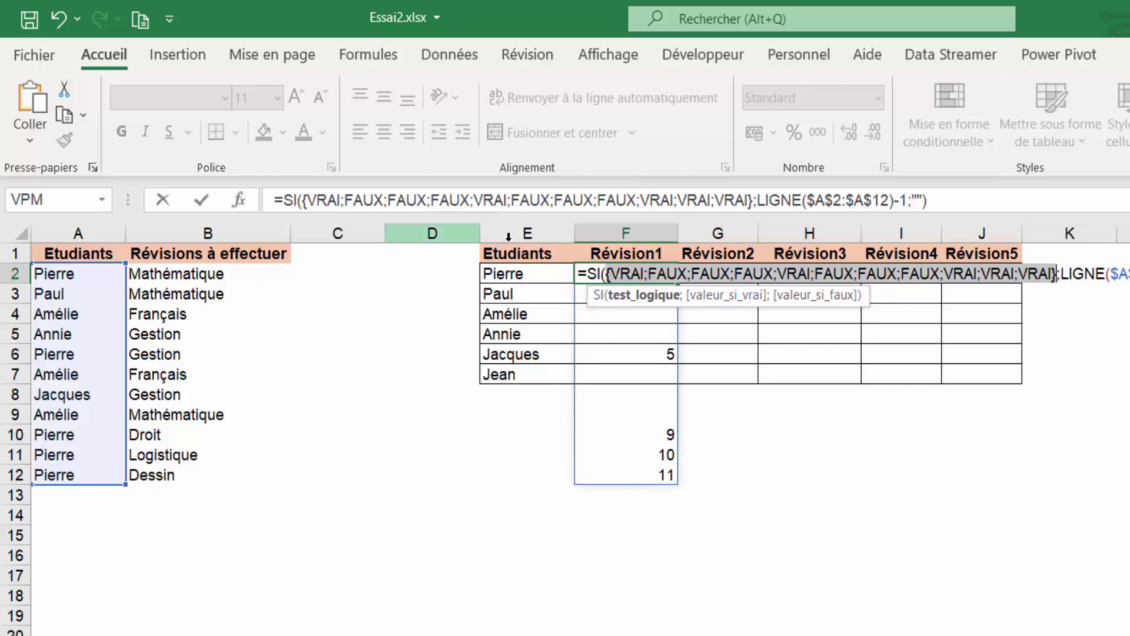
key(Escape)
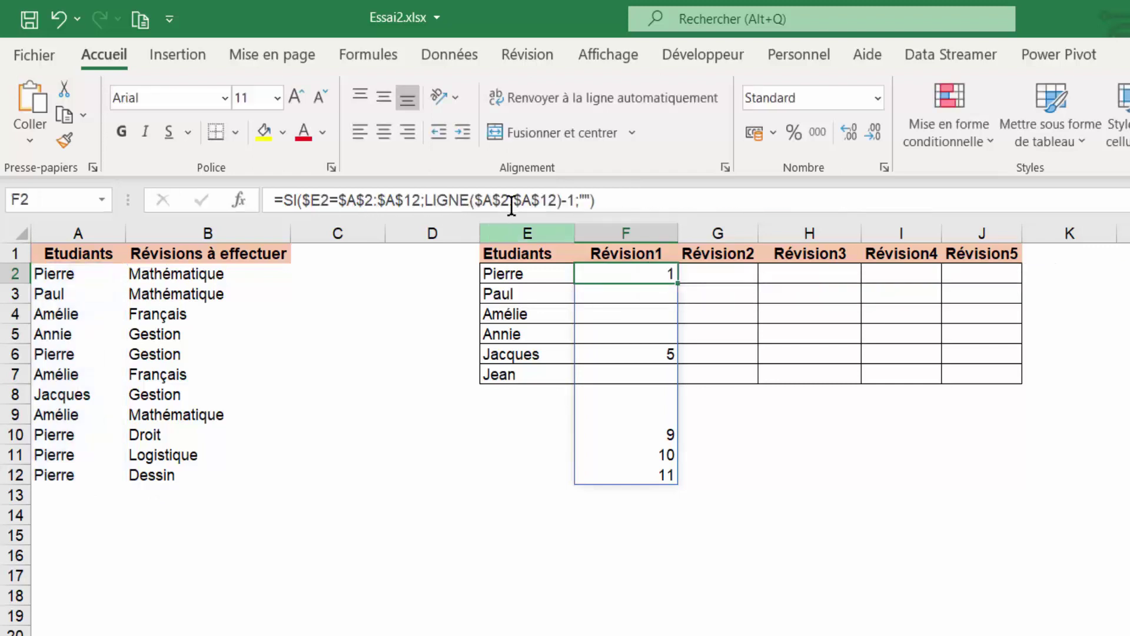
drag(304, 199, 420, 194)
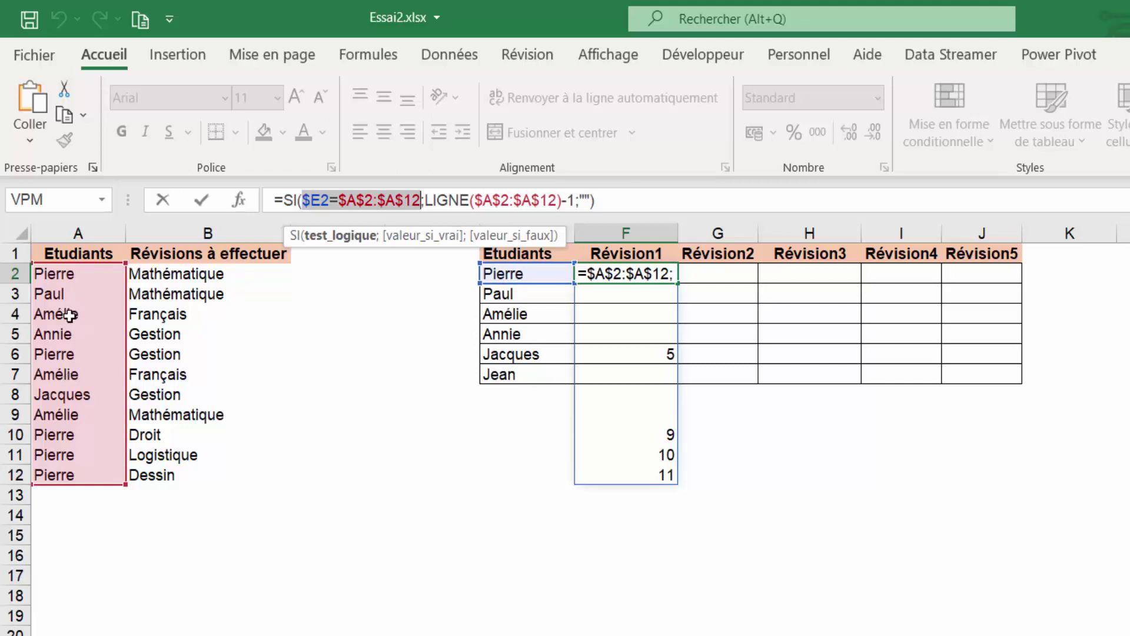
key(Escape)
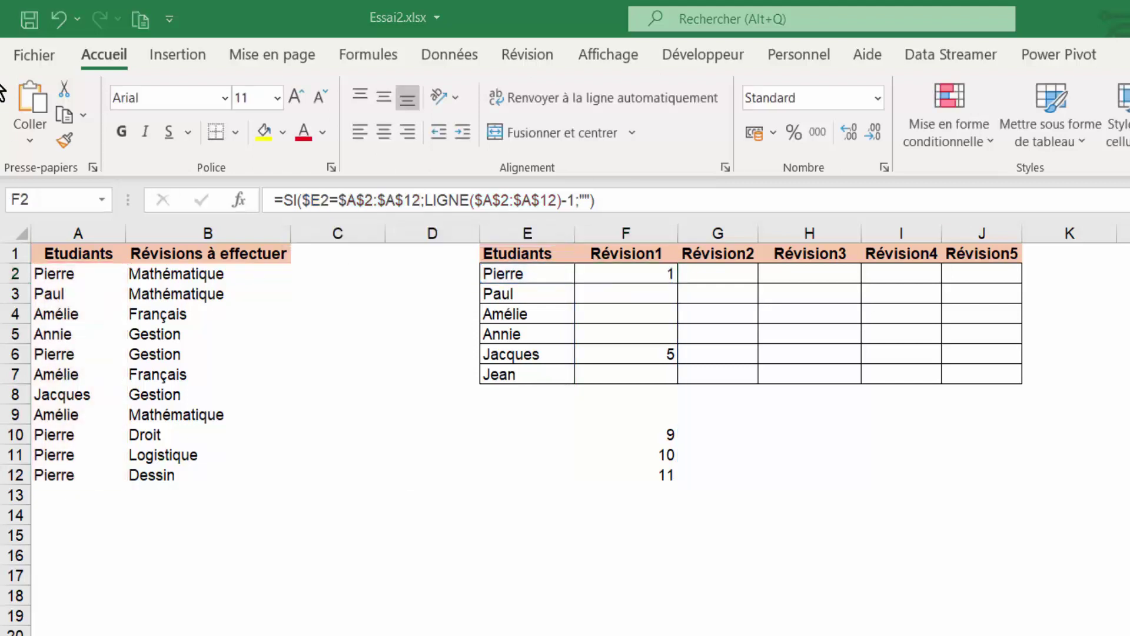
Evaluate the LIGNE($A$2:$A$12)-1 argument inside the F2 formula to view its array of row positions
key(ctrl+shift+Down)
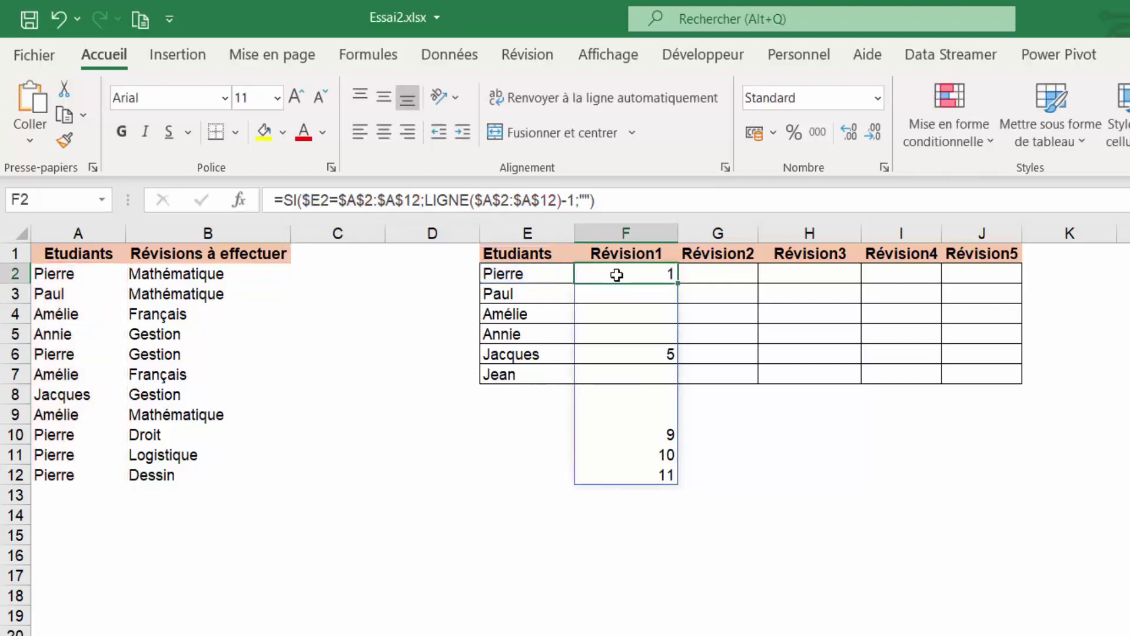
key(F2)
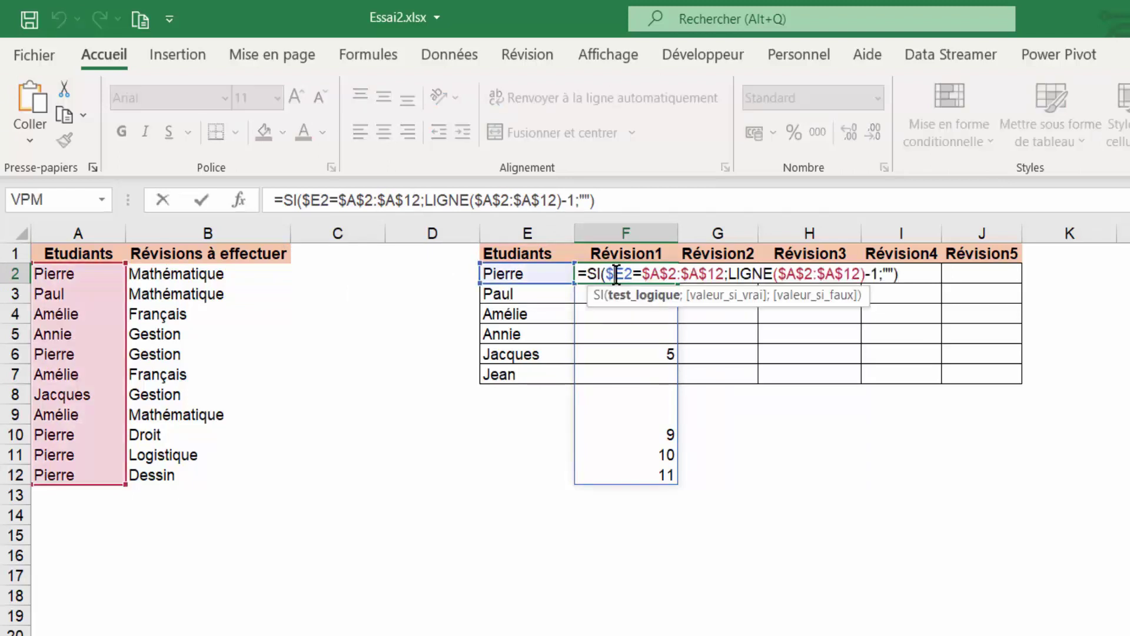
drag(425, 195, 575, 200)
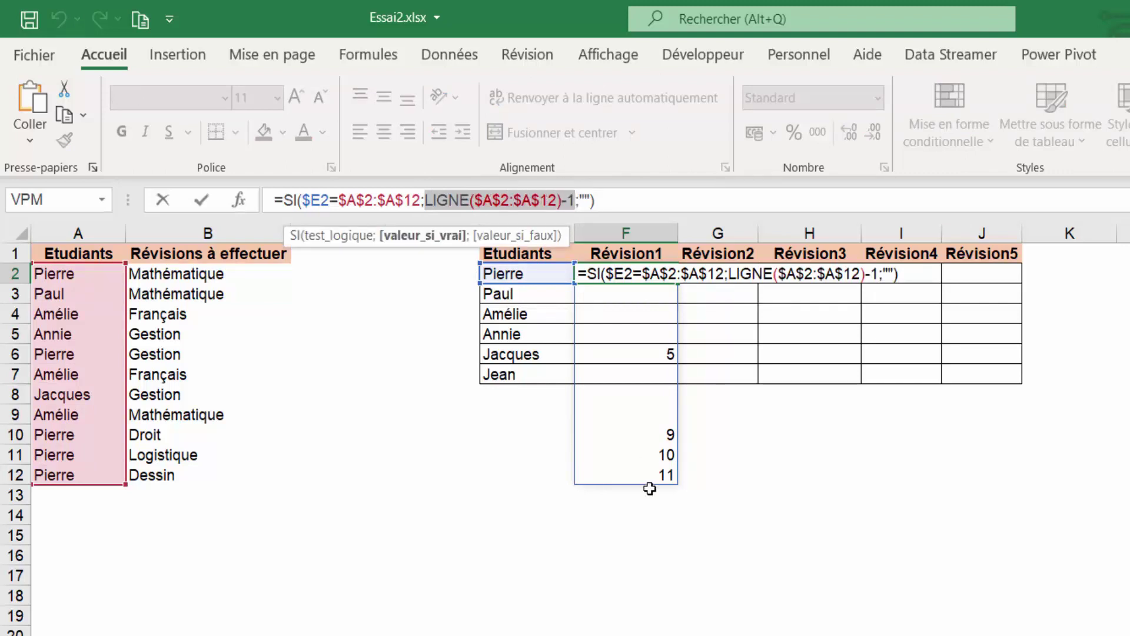
key(F9)
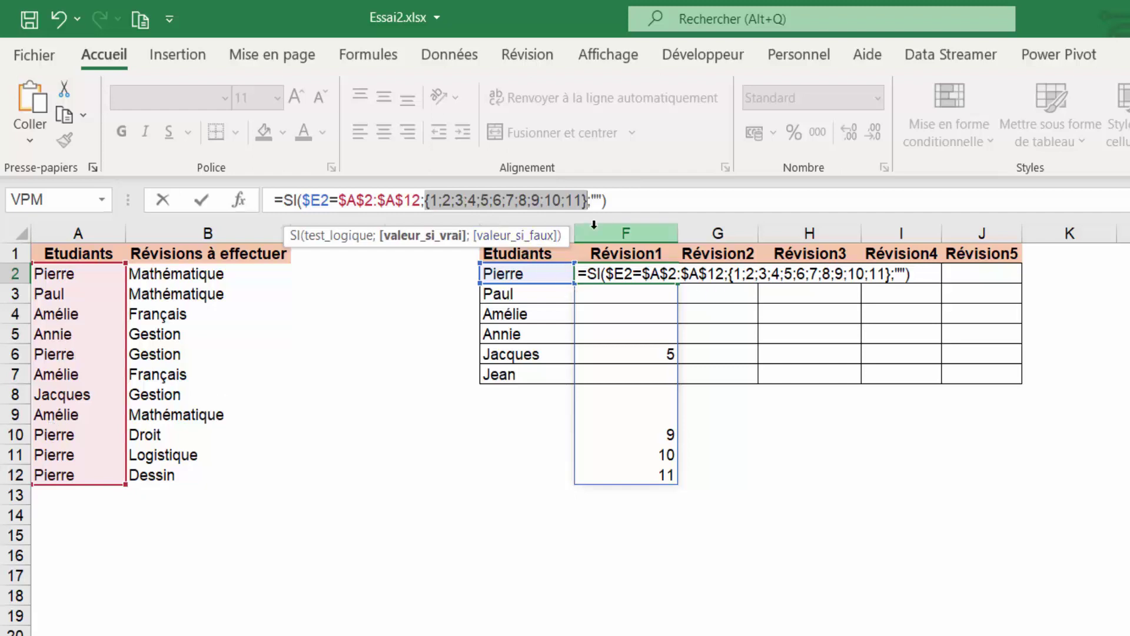
Evaluate the whole SI expression in F2 to examine the array it returns, then discard the evaluation
drag(606, 200, 281, 199)
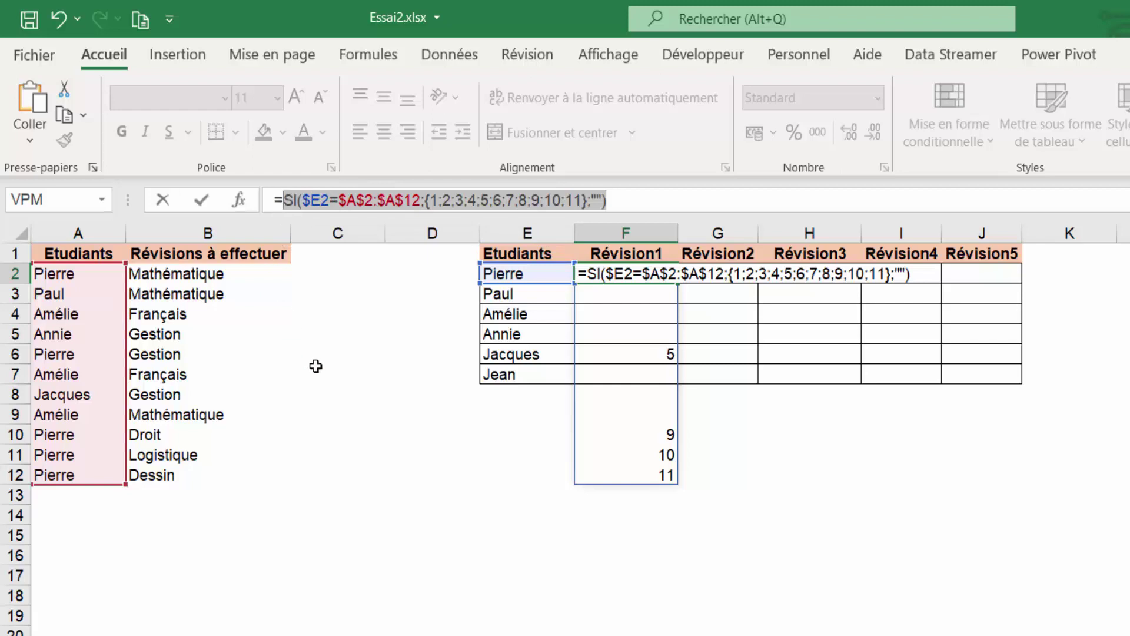
key(F9)
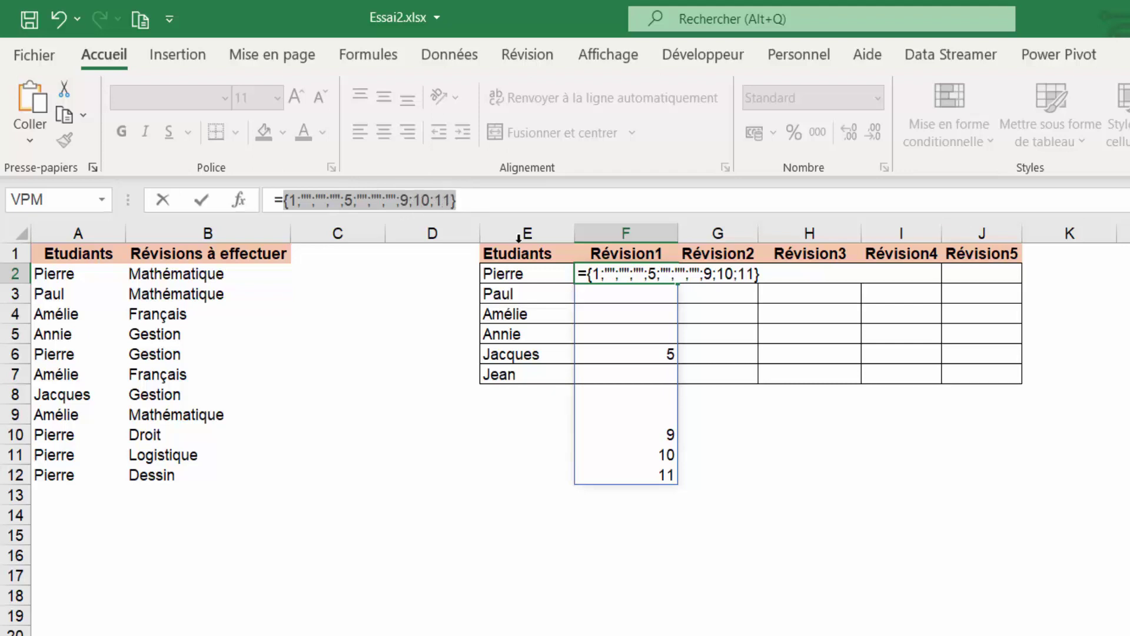
key(Escape)
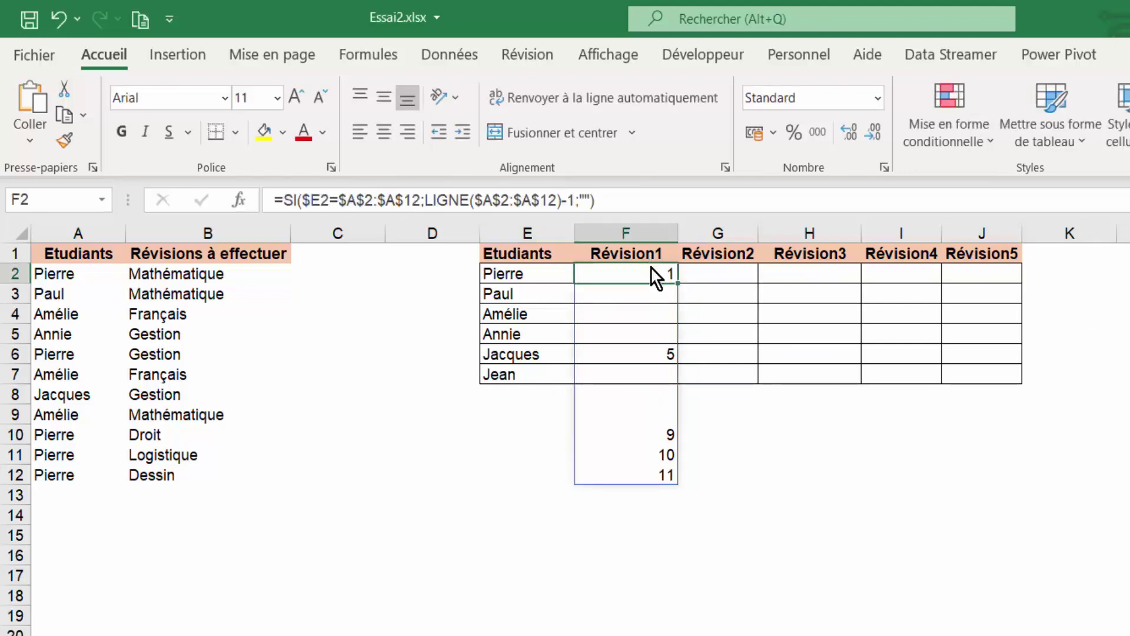
drag(596, 199, 281, 194)
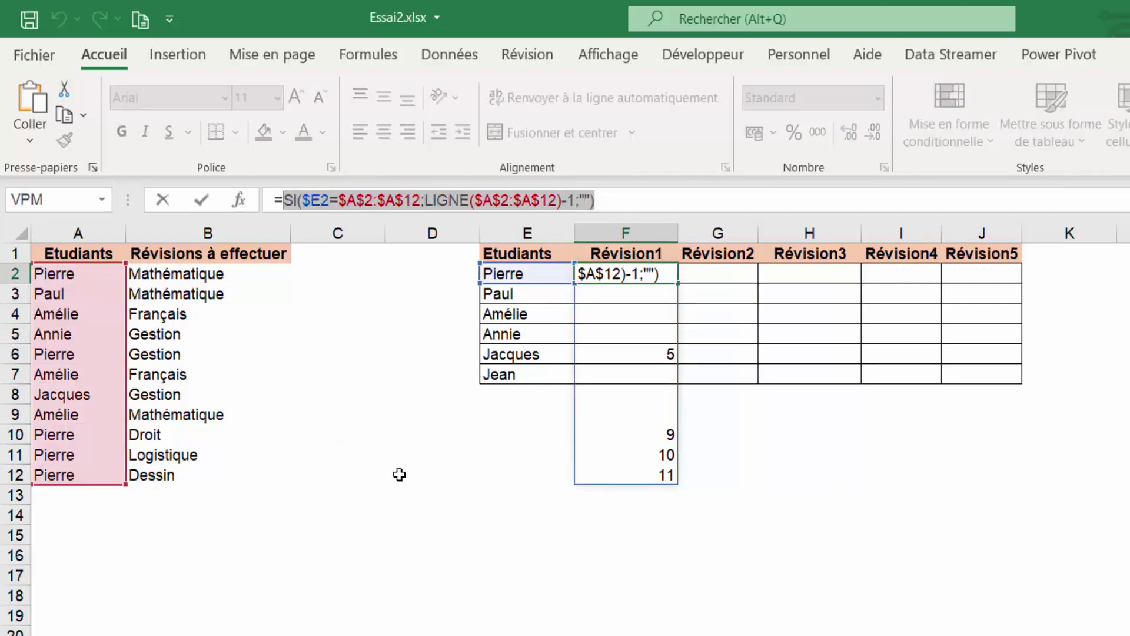
key(F9)
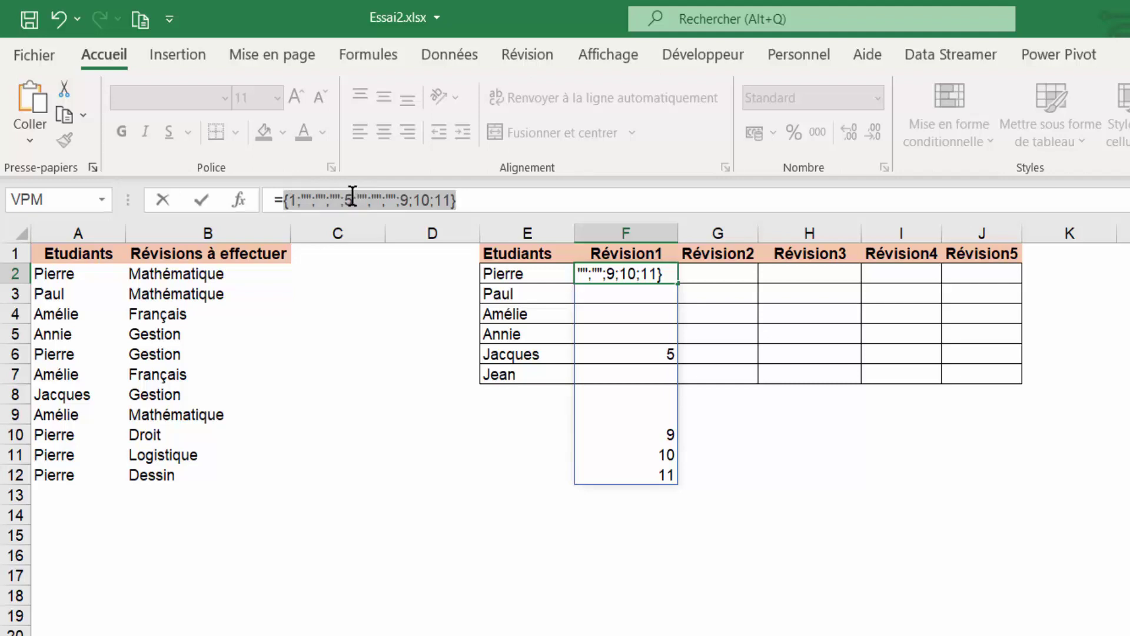
key(Escape)
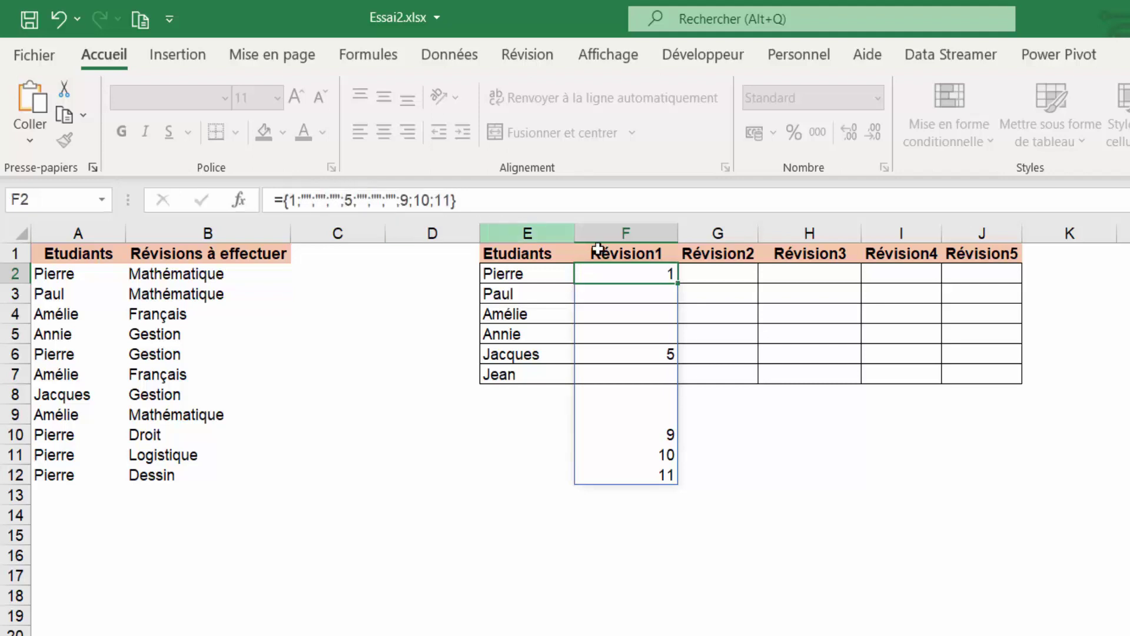
Wrap the SI expression in F2 in PETITE.VALEUR with k set to 1, and compare the result with column A
click(287, 200)
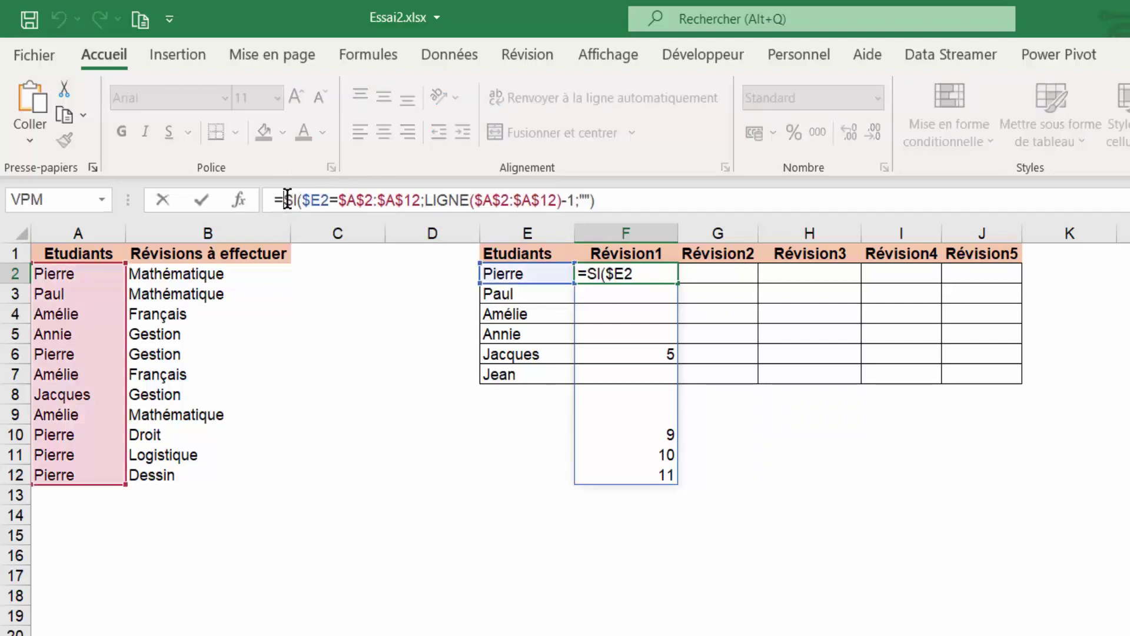
text(petite.val)
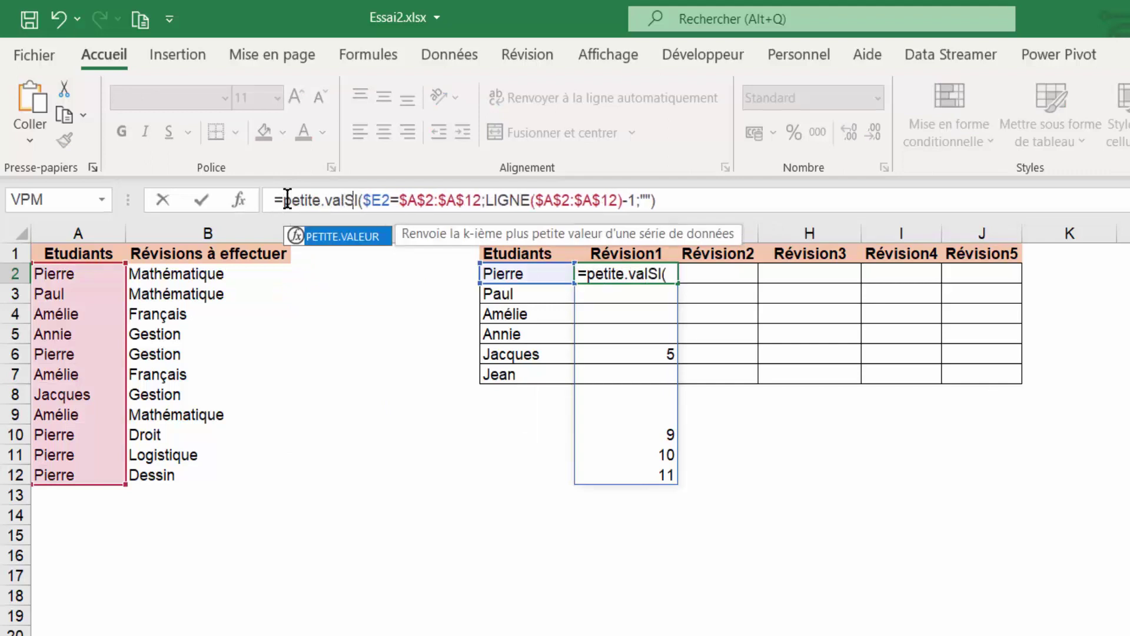
text(eur()
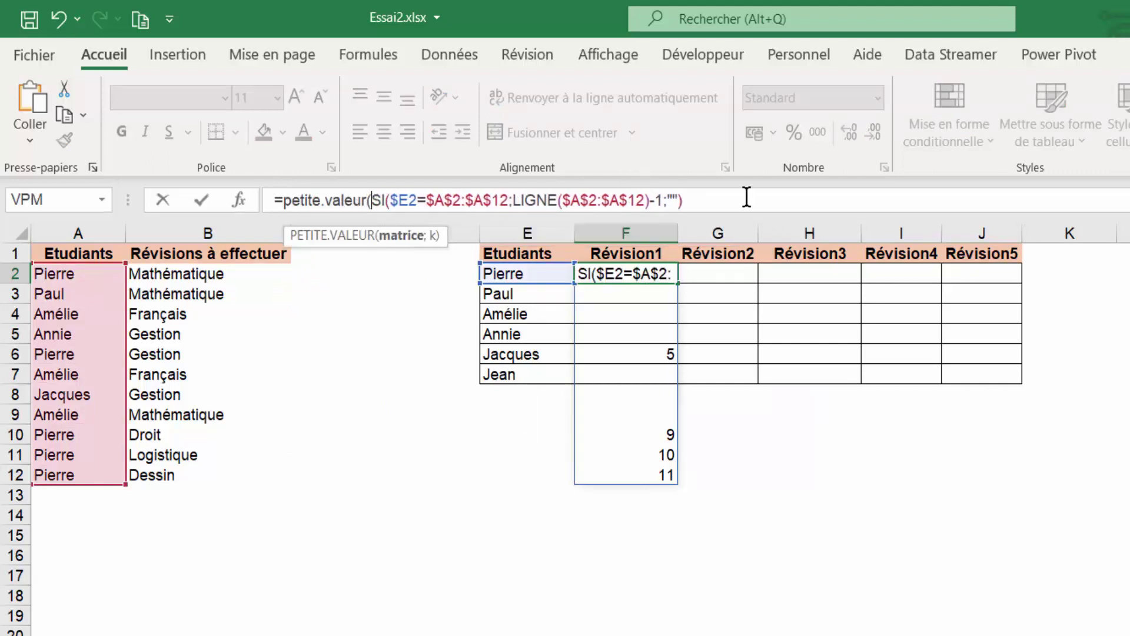
click(746, 198)
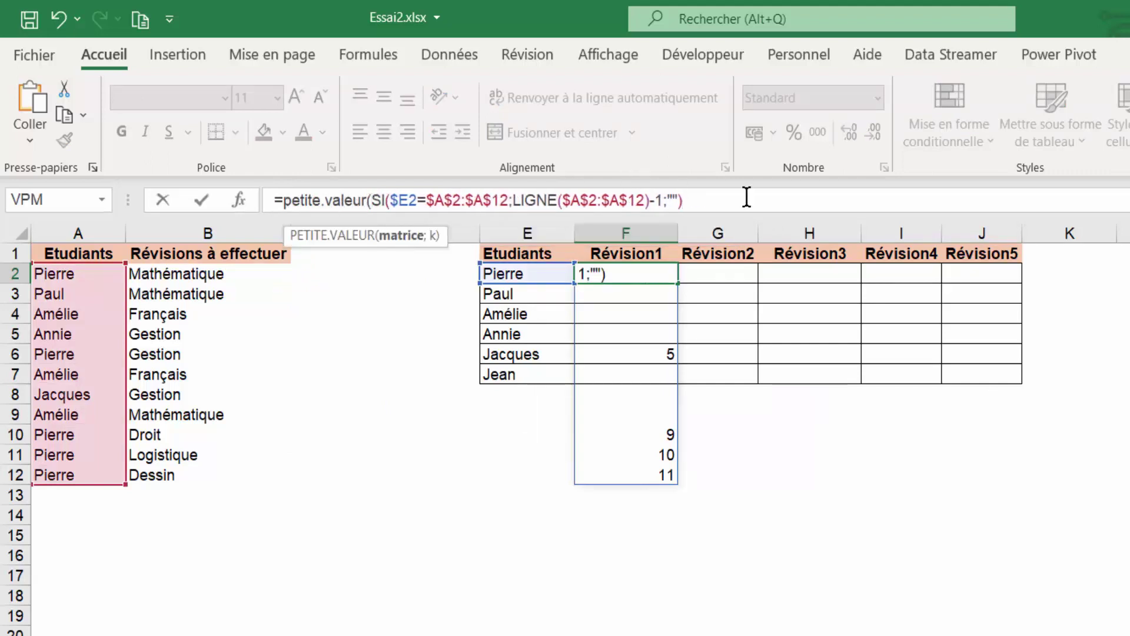
text(;1)
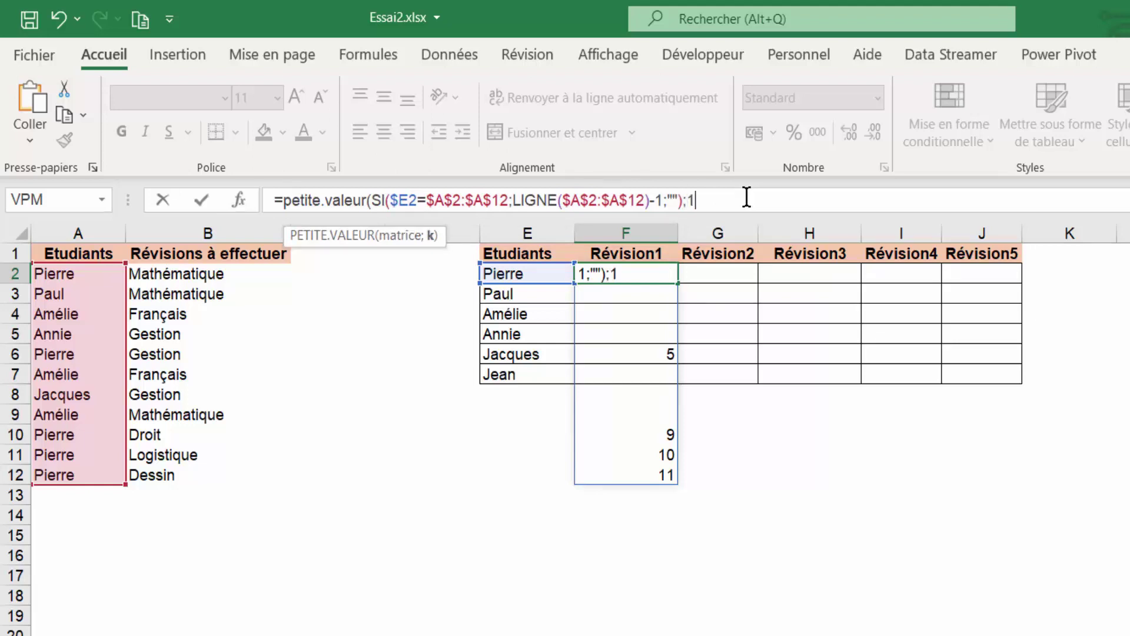
text())
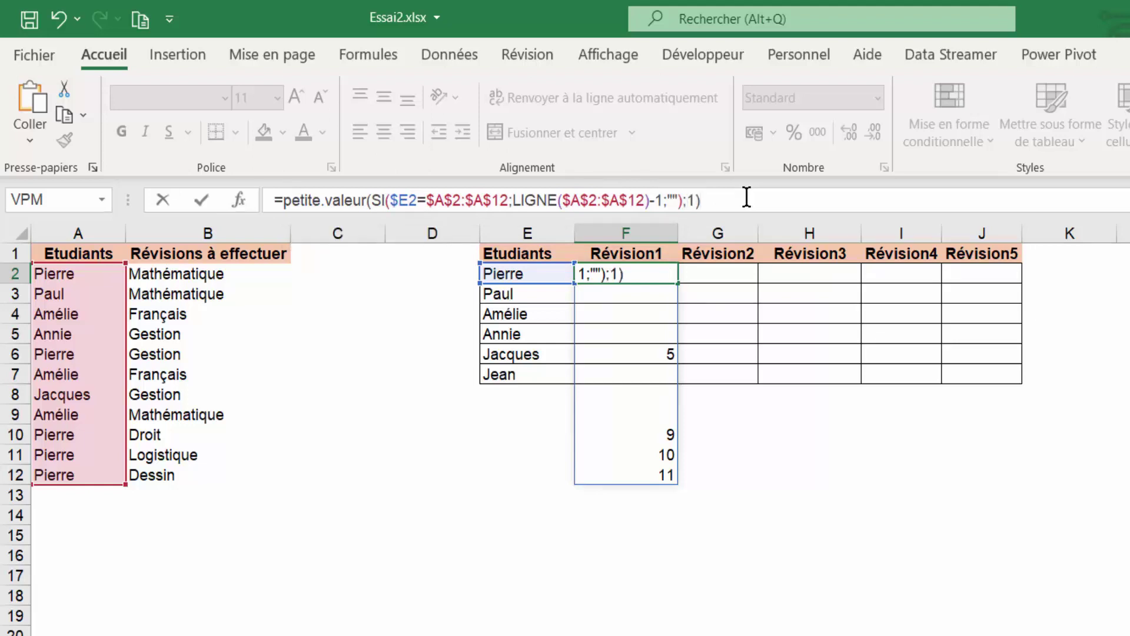
key(Return)
click(641, 273)
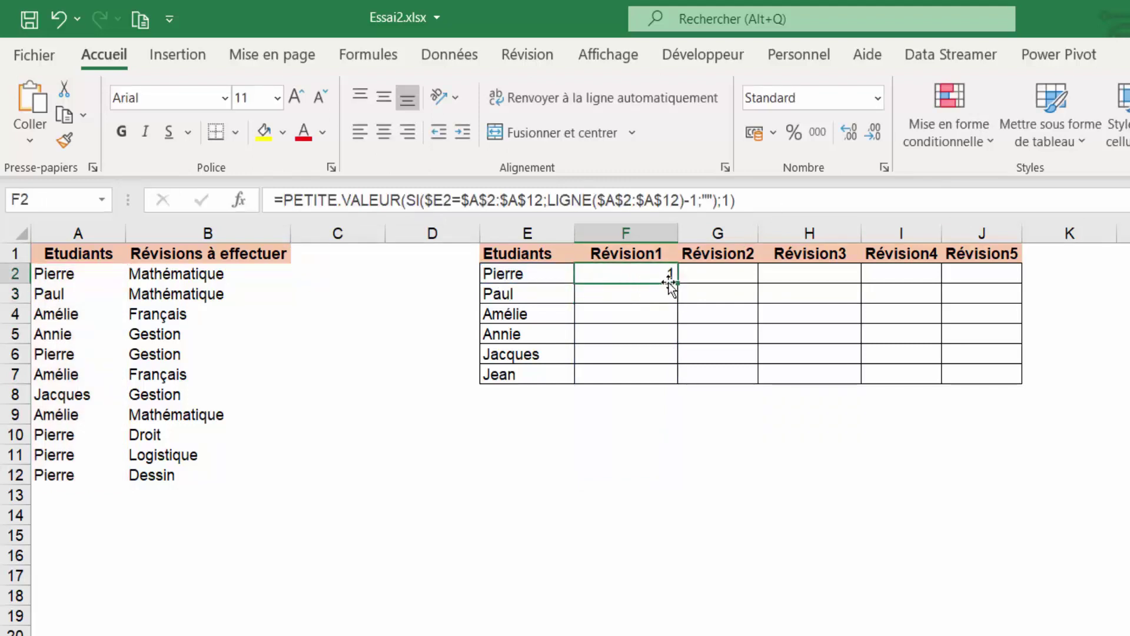
click(50, 277)
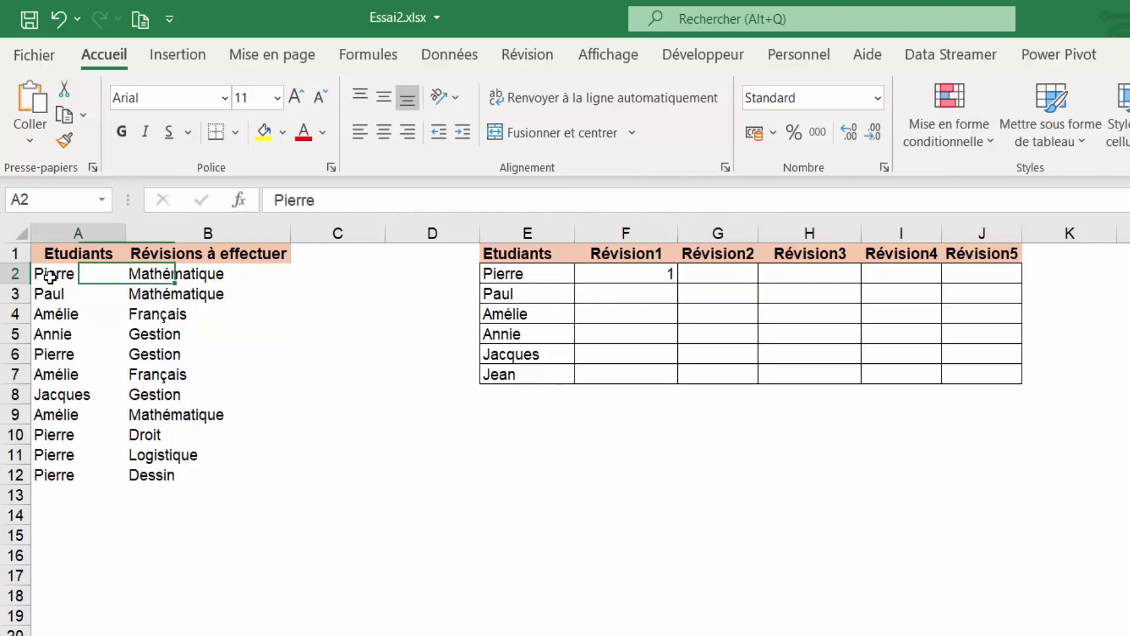
Set the k argument of PETITE.VALEUR in F2 to 2 and check the result against the student's occurrences in column A
click(604, 273)
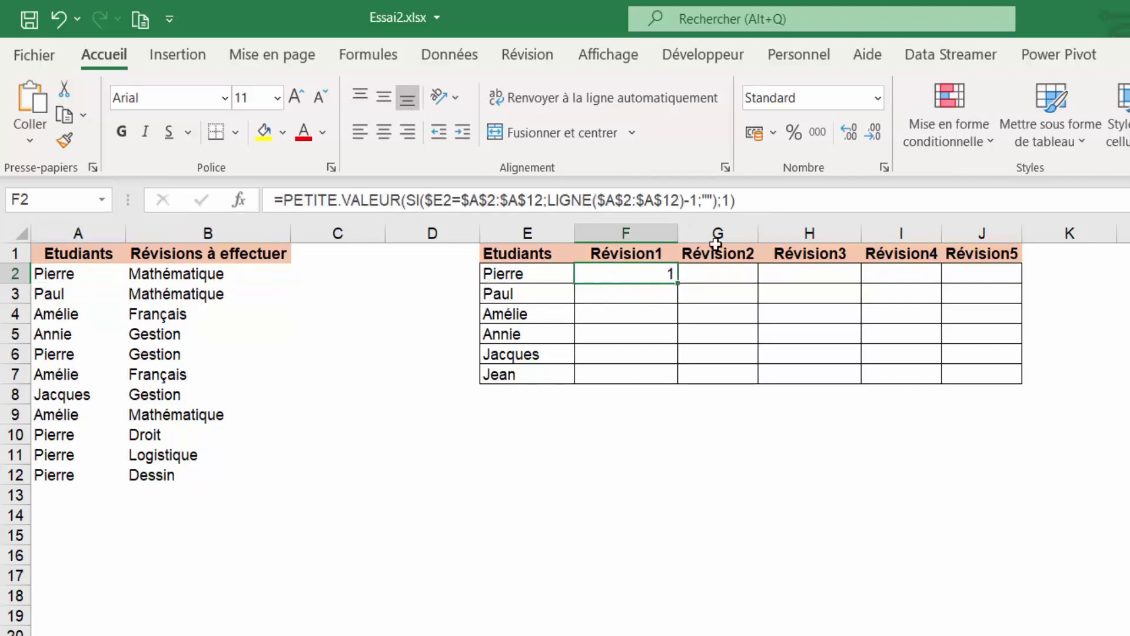
click(725, 201)
key(Delete)
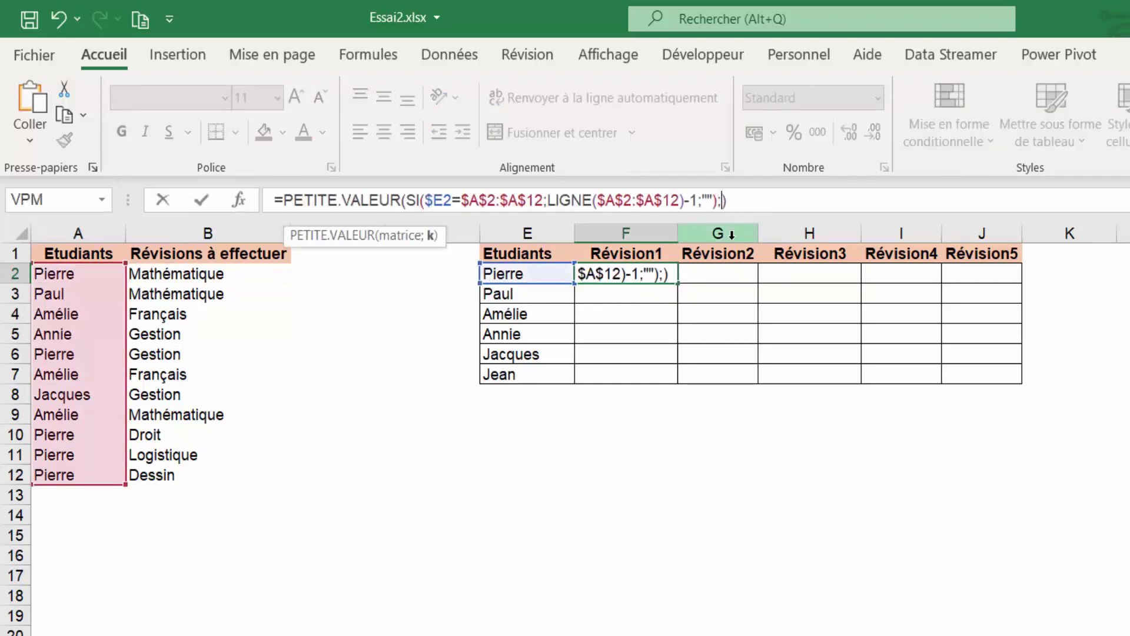
text(2)
key(Return)
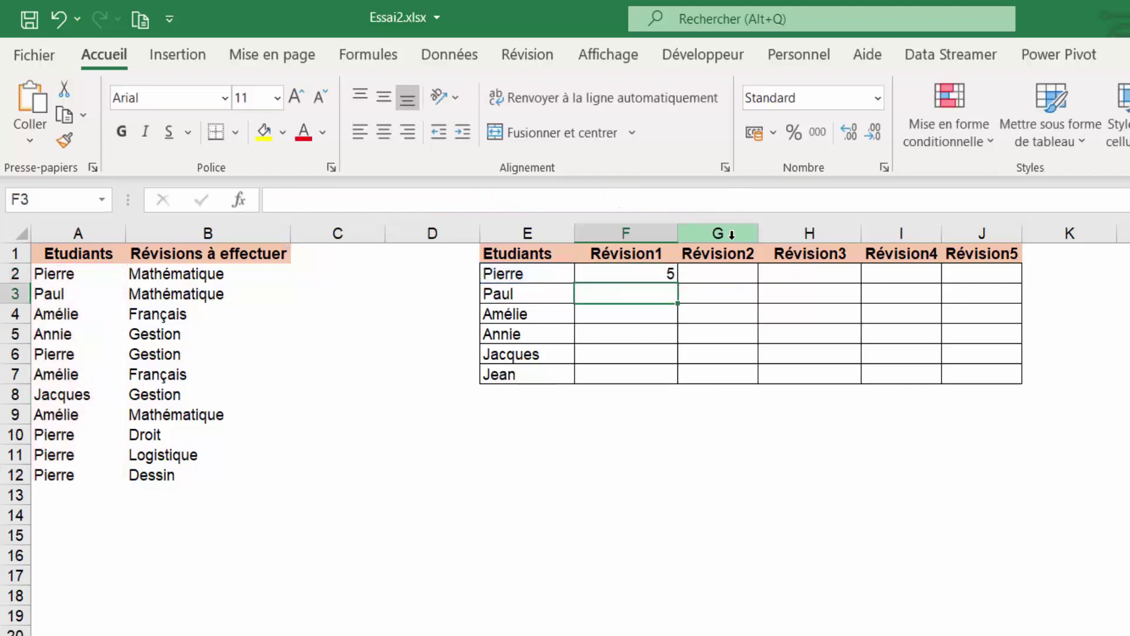
key(Up)
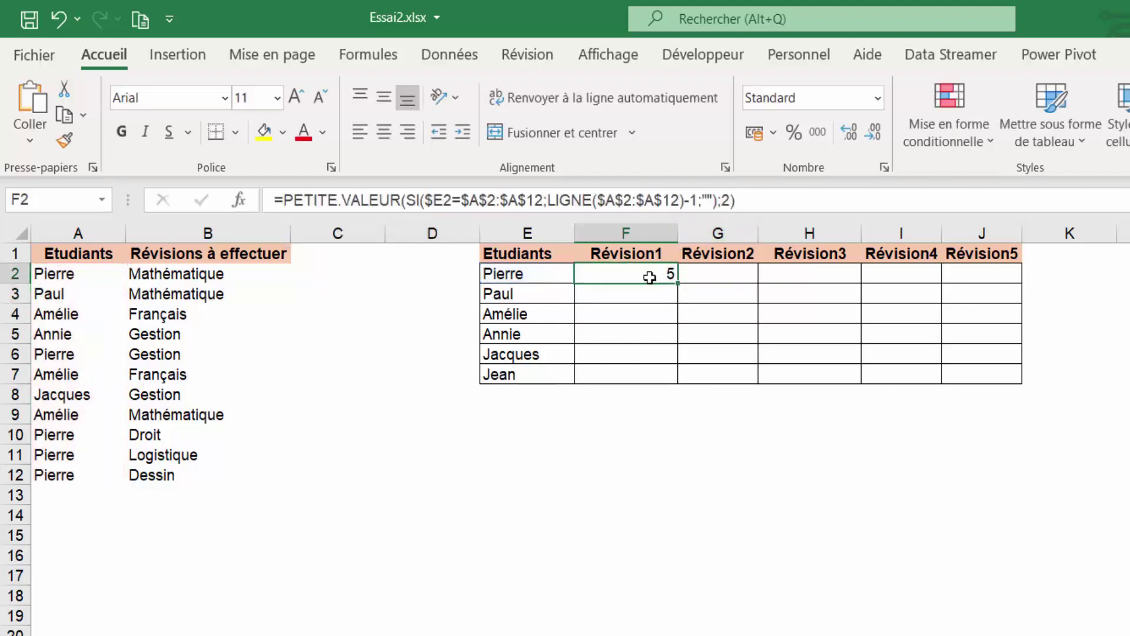
click(524, 273)
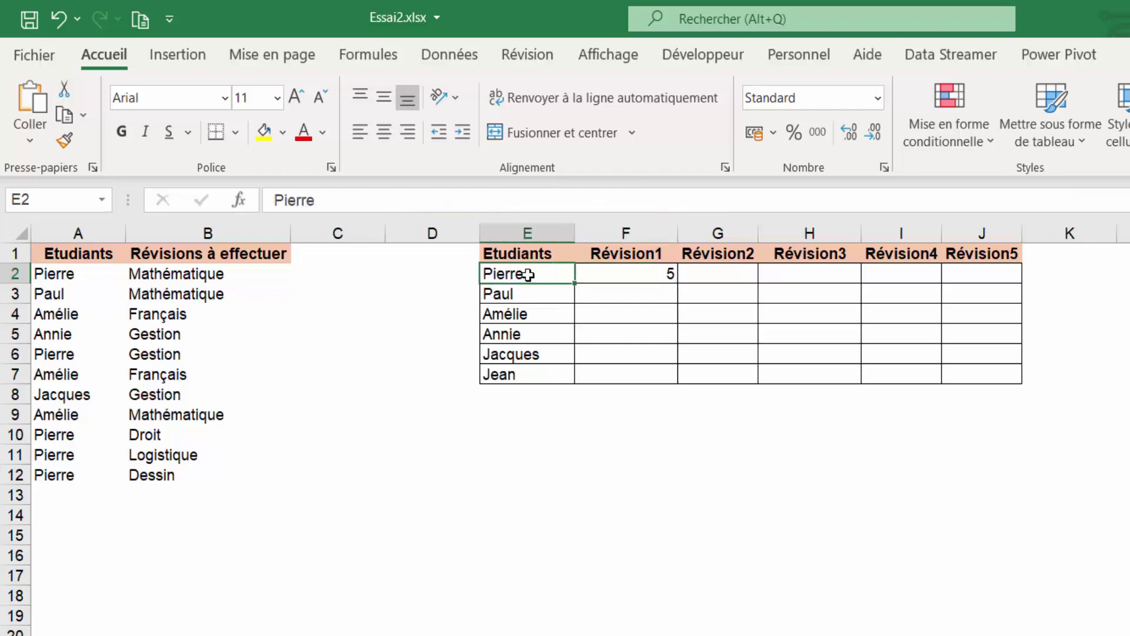
click(60, 275)
click(54, 294)
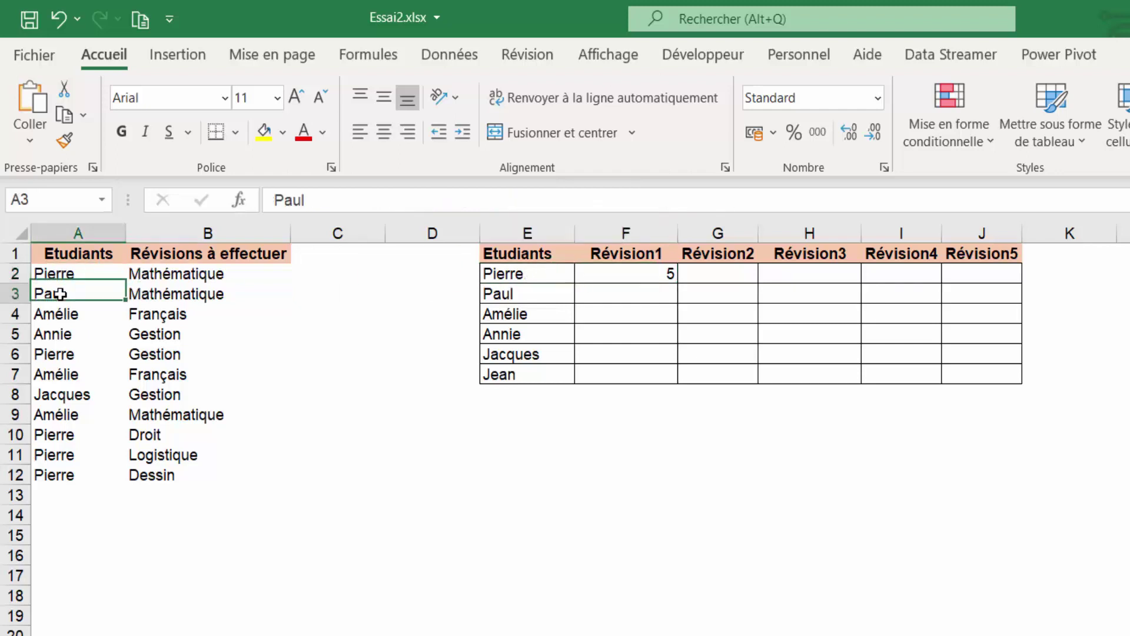
click(53, 314)
click(53, 333)
click(52, 354)
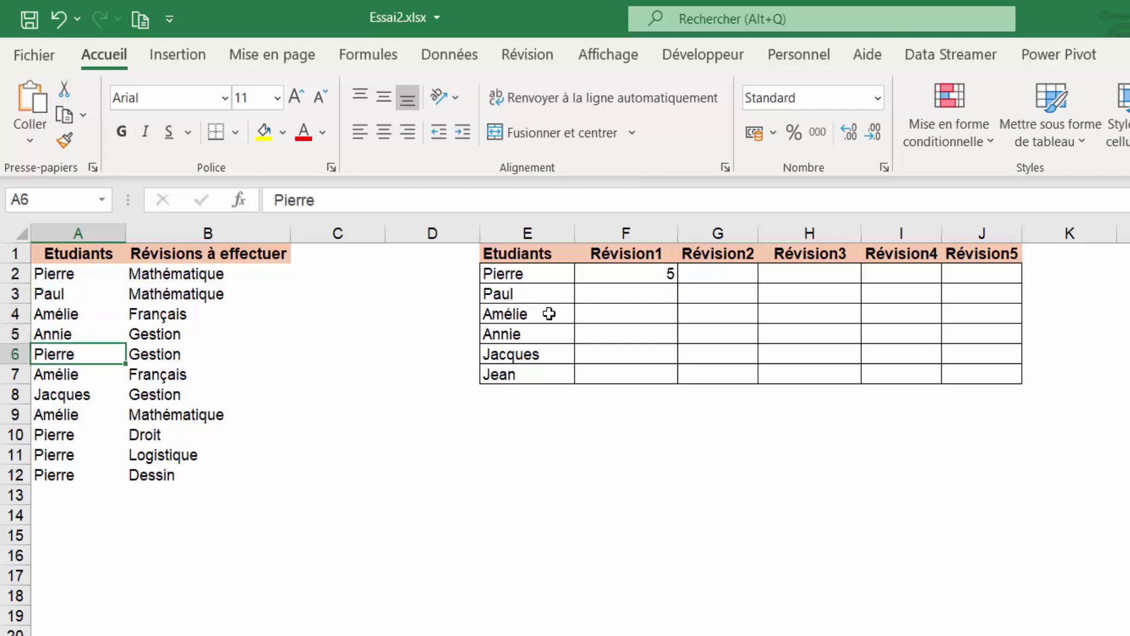
Set the k argument of the PETITE.VALEUR formula in F2 to 3
click(609, 276)
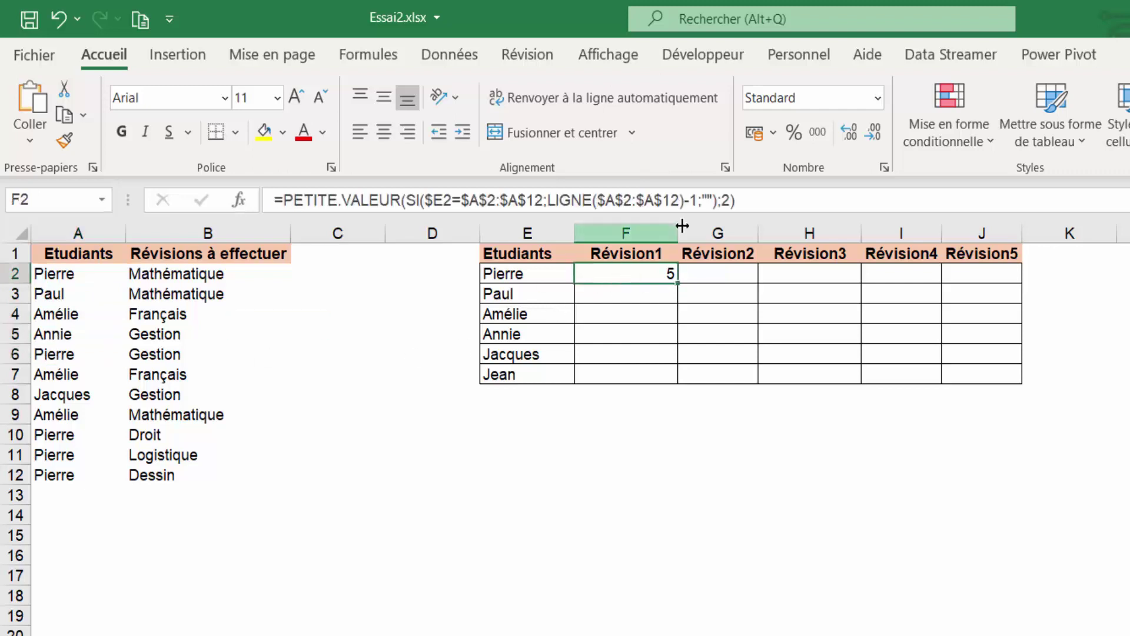
click(721, 201)
key(Delete)
text(3)
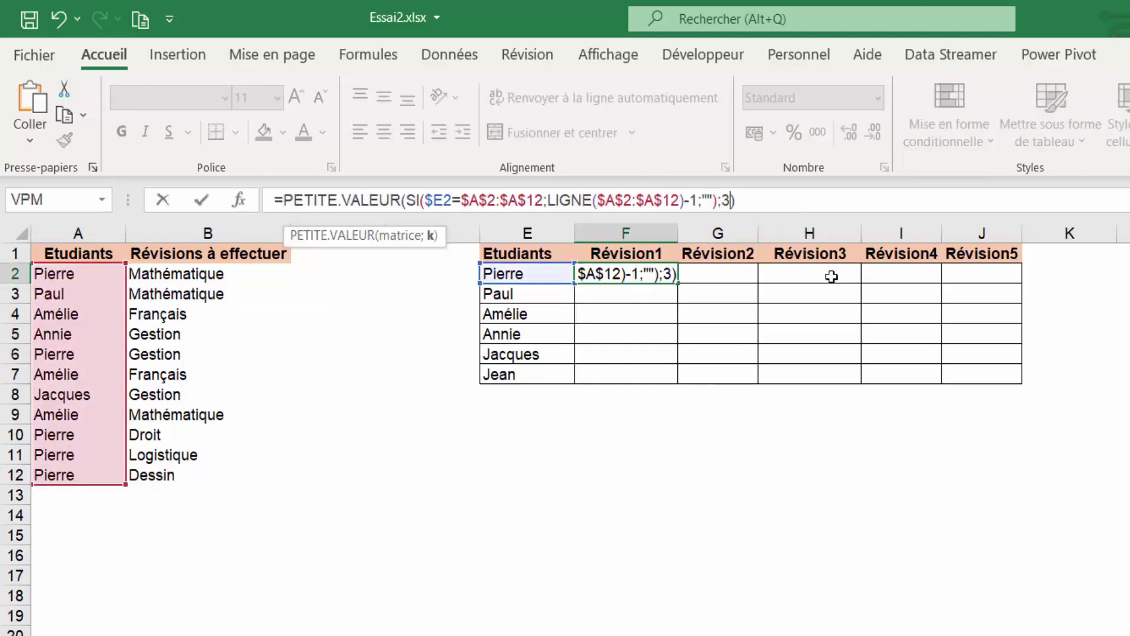
key(Return)
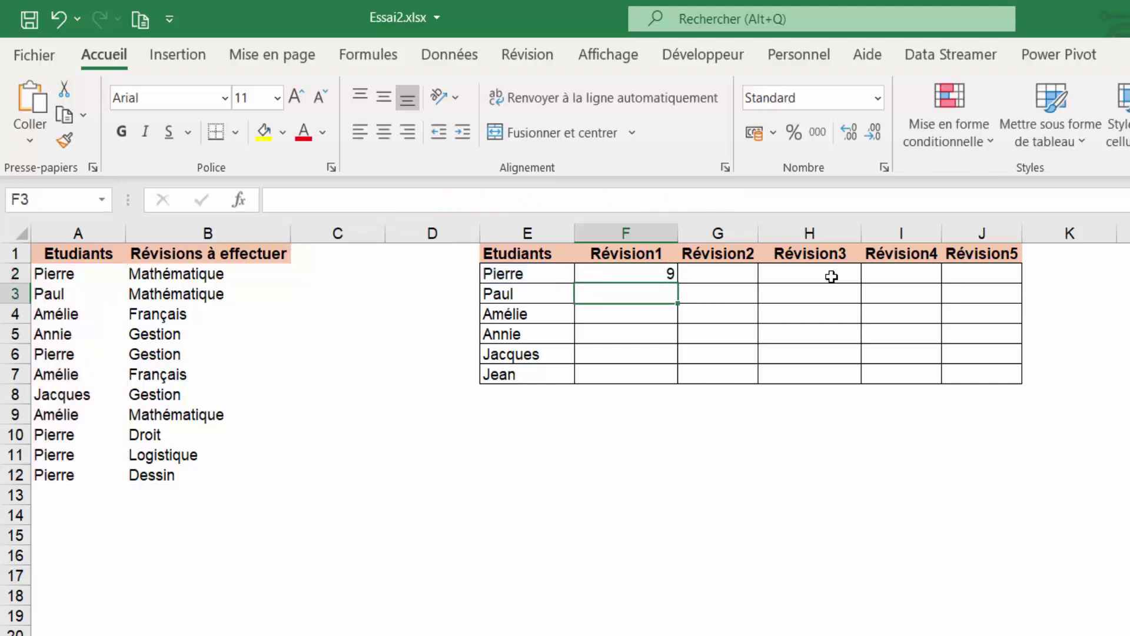
Compare the PETITE.VALEUR result in F2 with the student's third occurrence in column A
click(655, 274)
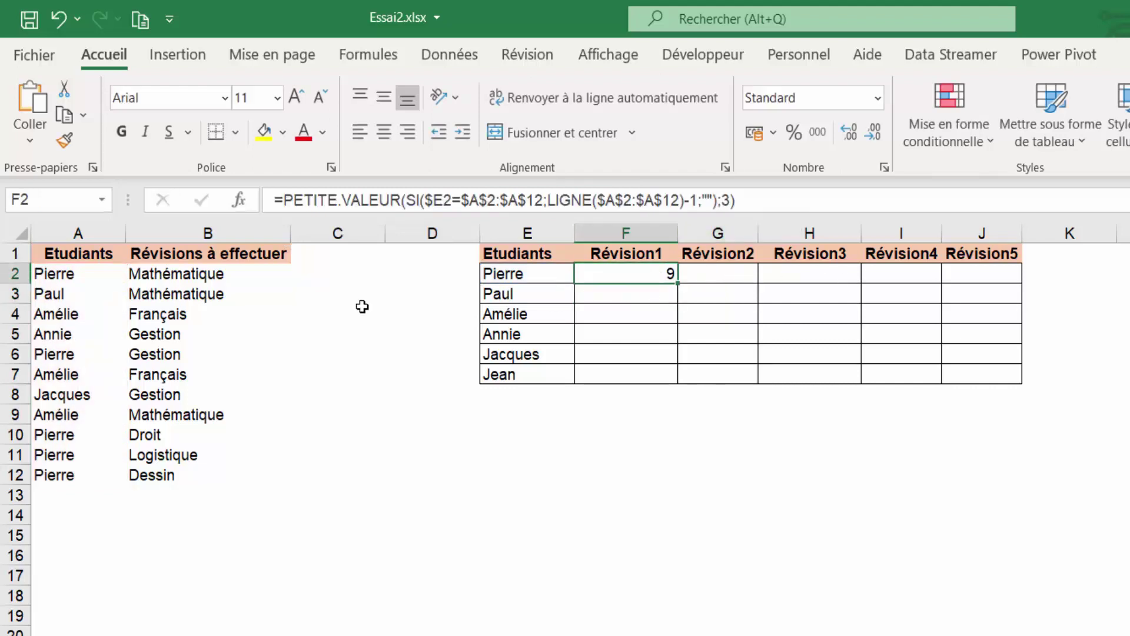
click(65, 438)
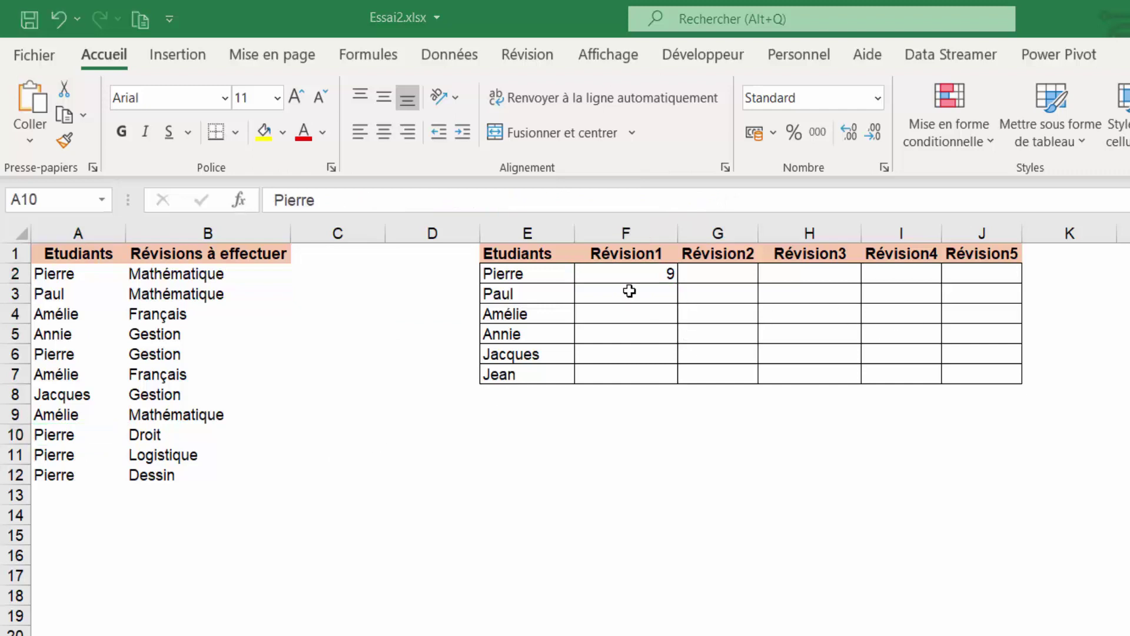
click(620, 269)
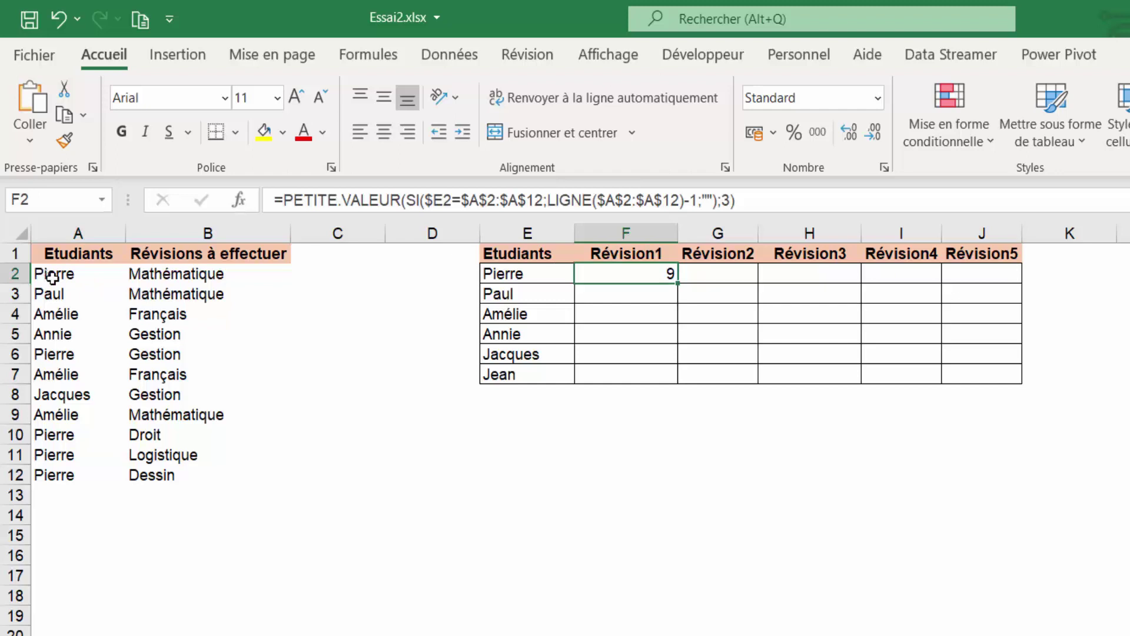
Set the k argument of PETITE.VALEUR in F2 to 1 and check the result against the student and subject in row 2
double_click(728, 201)
text(3)
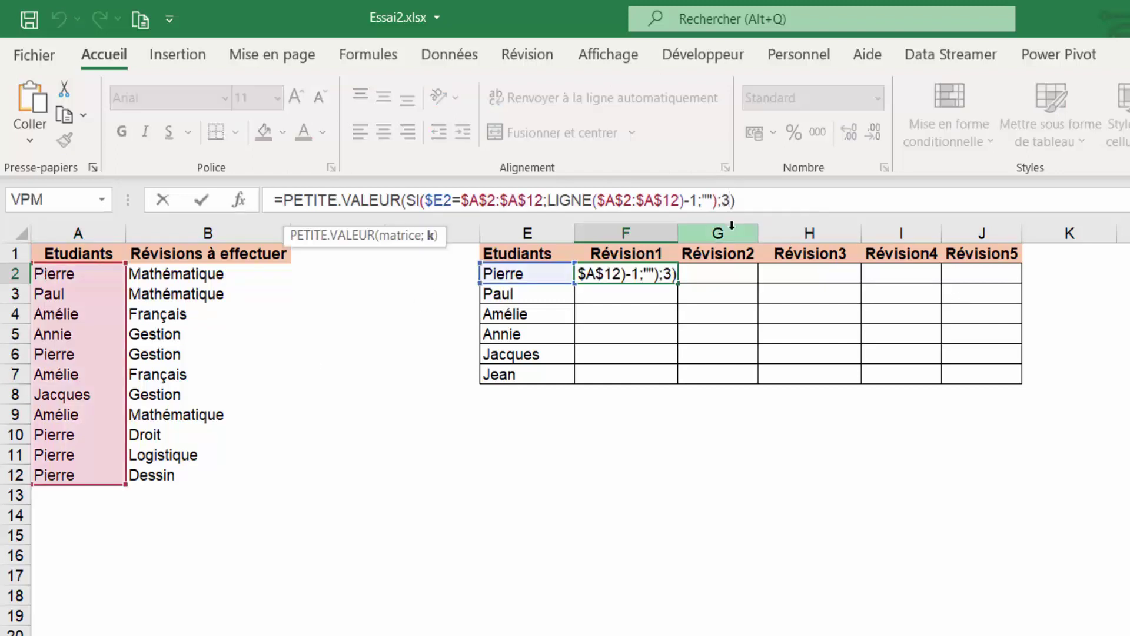
key(BackSpace)
text(1)
key(Return)
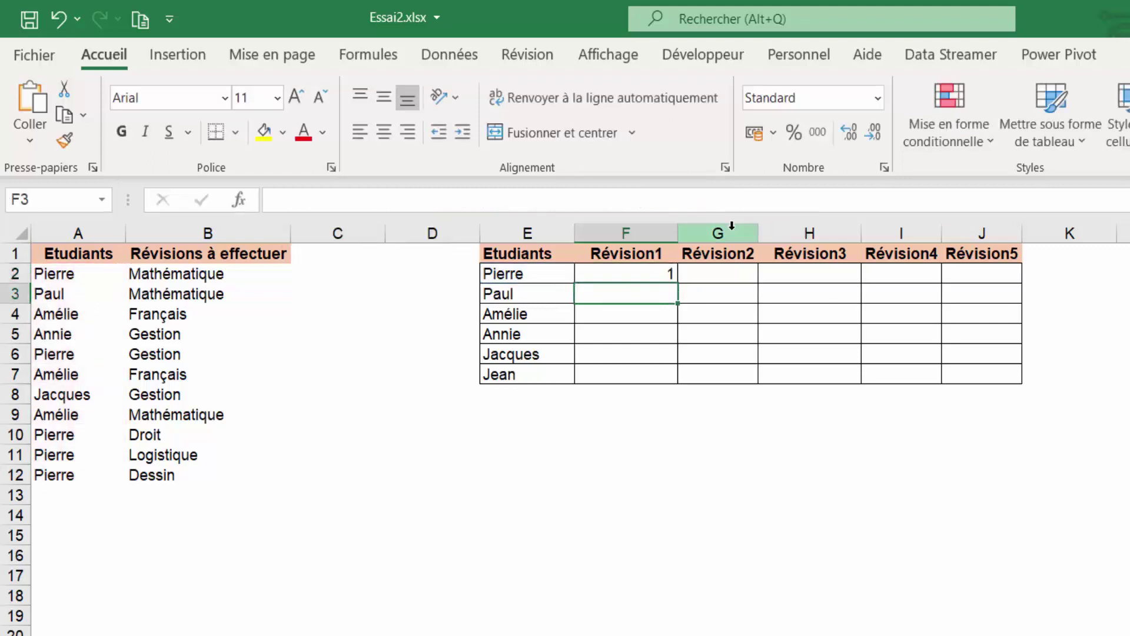
click(196, 275)
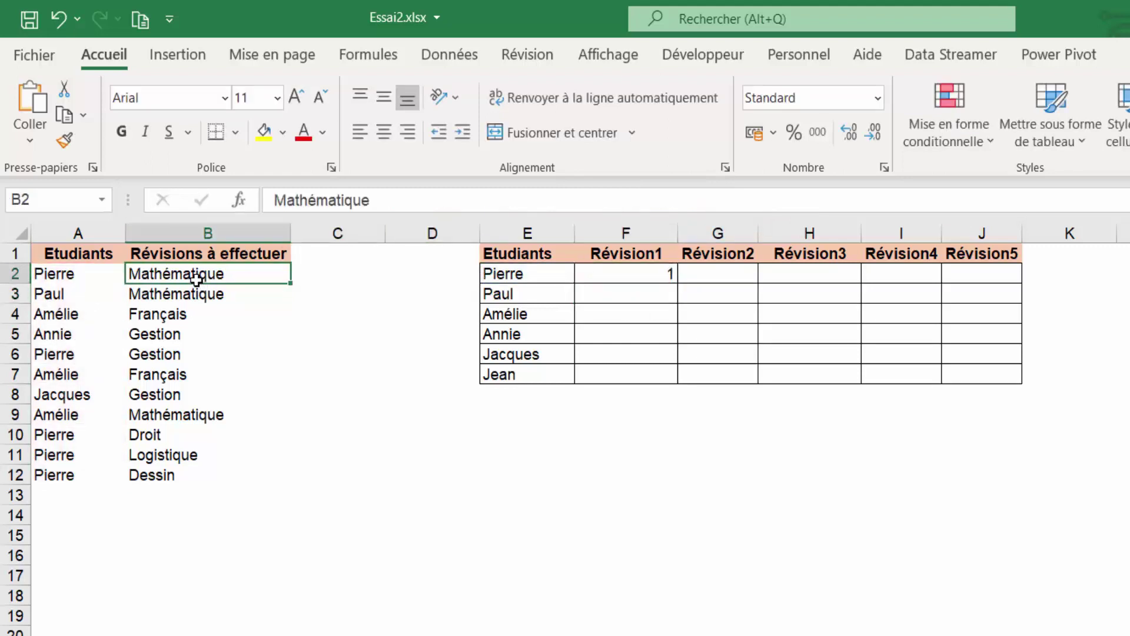
click(81, 275)
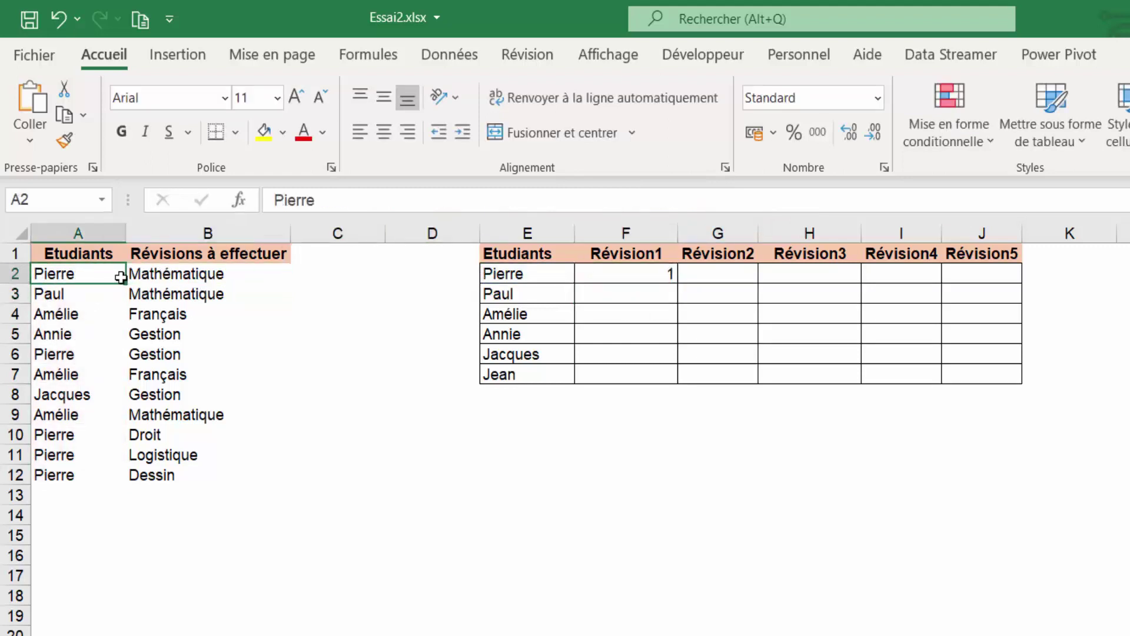
click(159, 272)
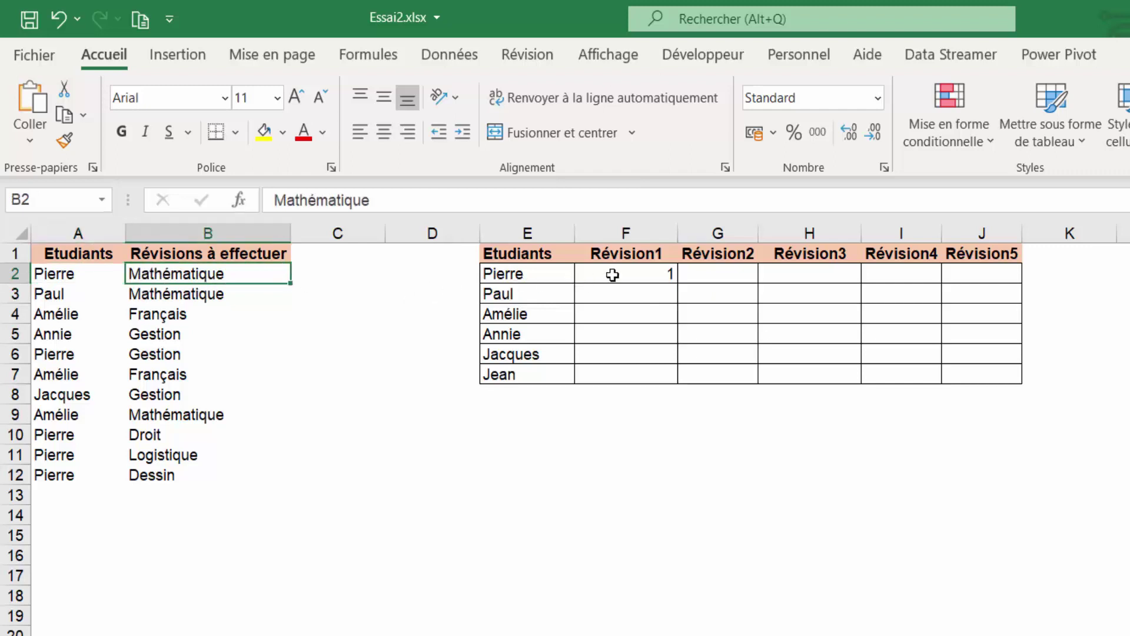
Nest the PETITE.VALEUR expression in F2 as the row number of an INDEX on $B$2:$B$12, and validate it as an array formula
click(632, 272)
click(283, 200)
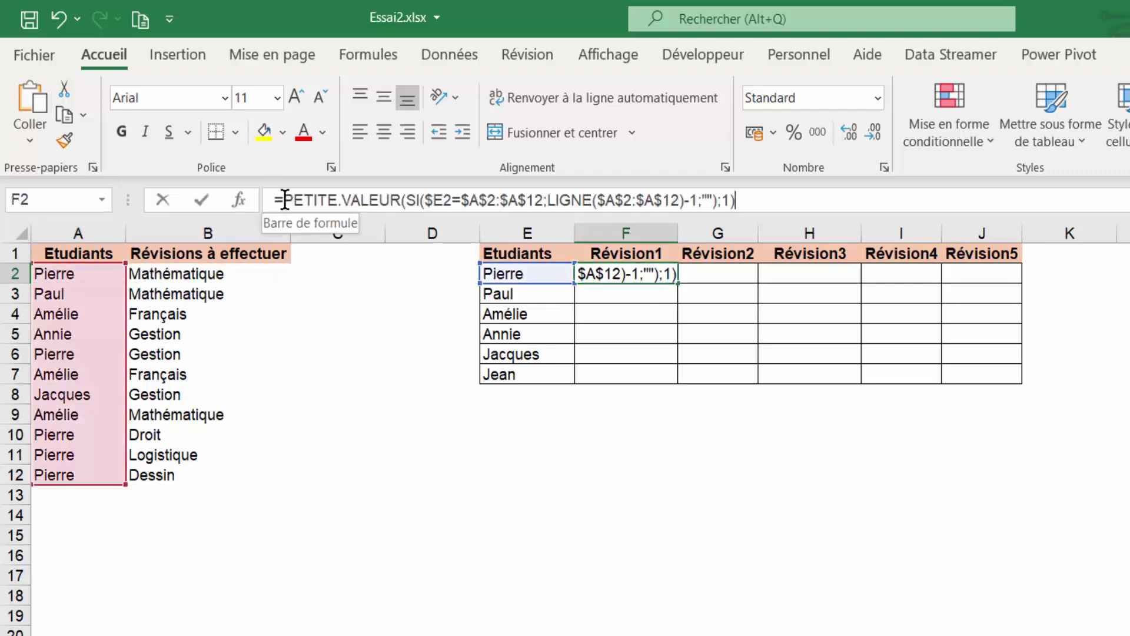
text(index()
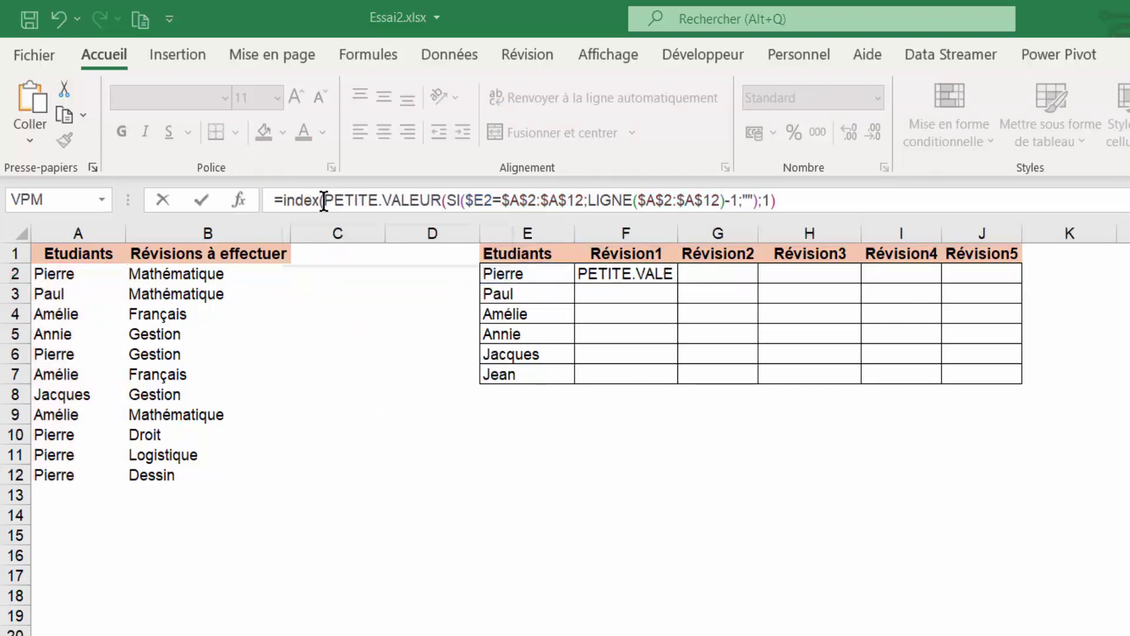
click(323, 201)
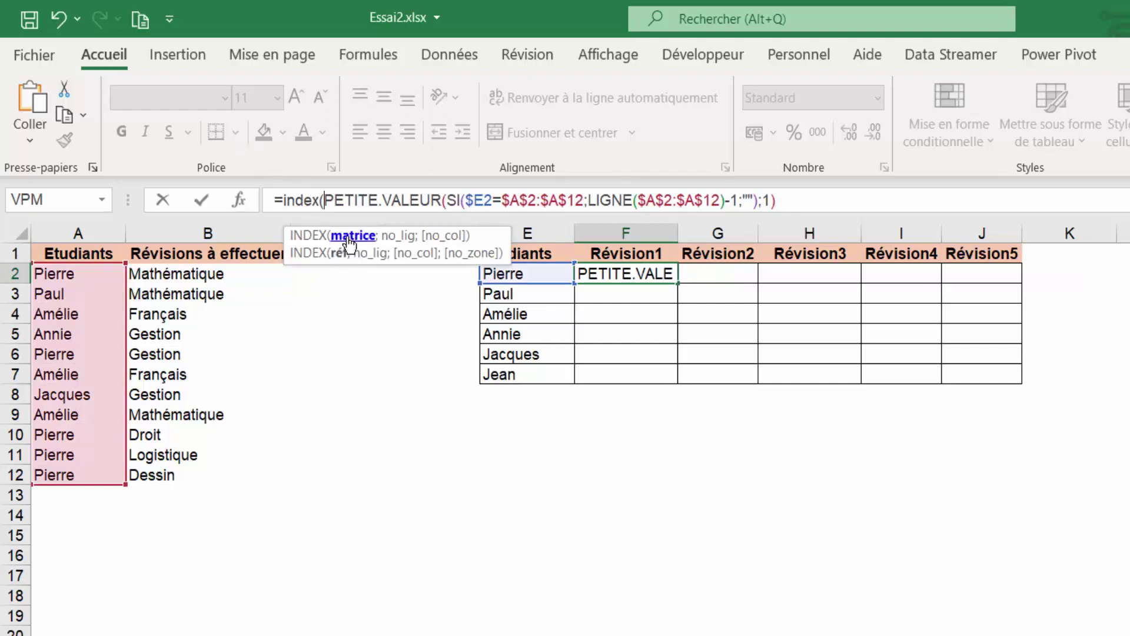
click(165, 274)
drag(159, 355, 162, 473)
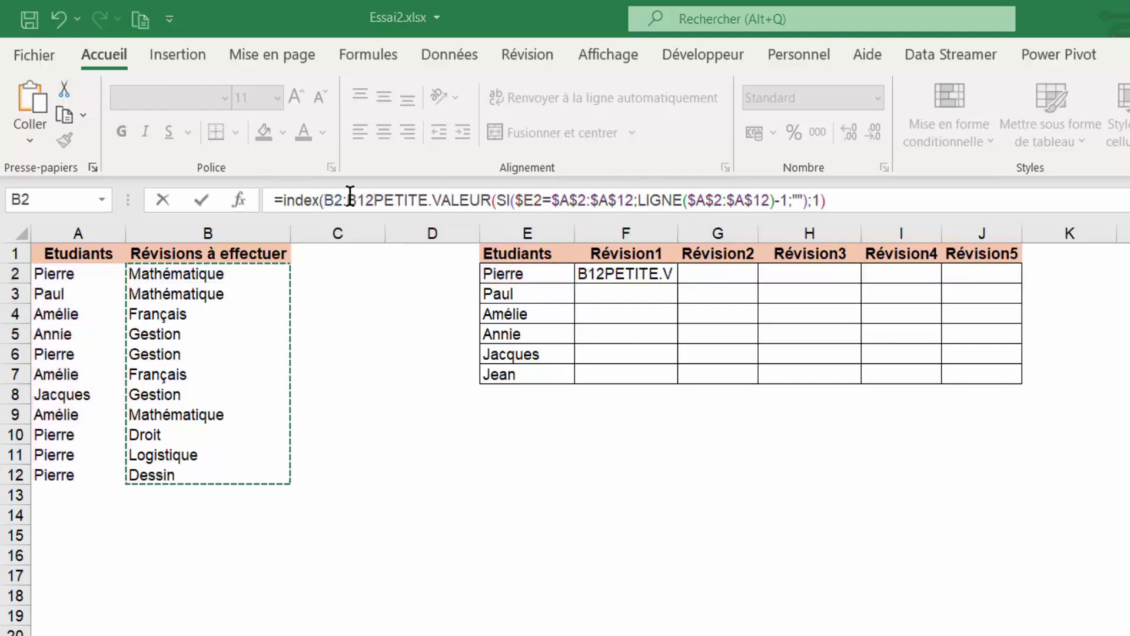
click(375, 200)
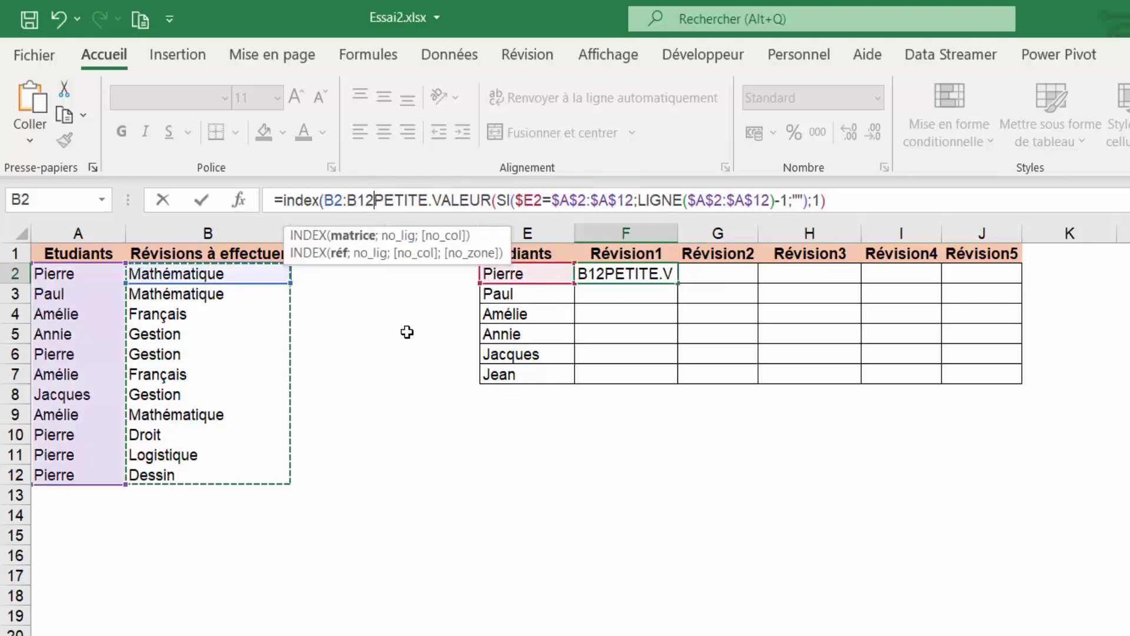
key(F4)
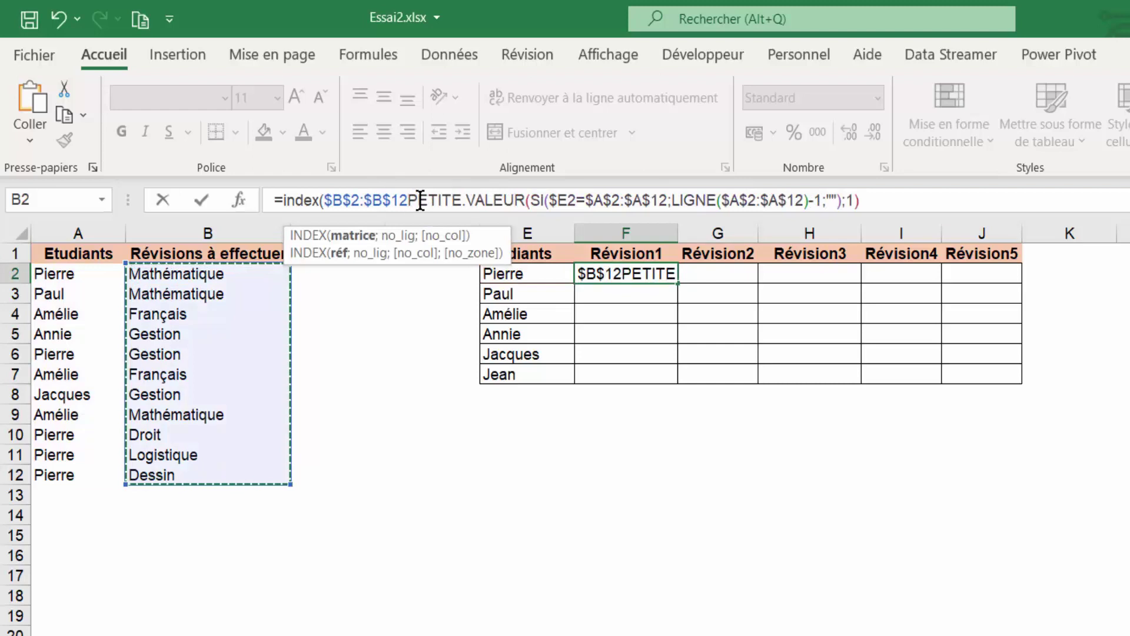
text(;)
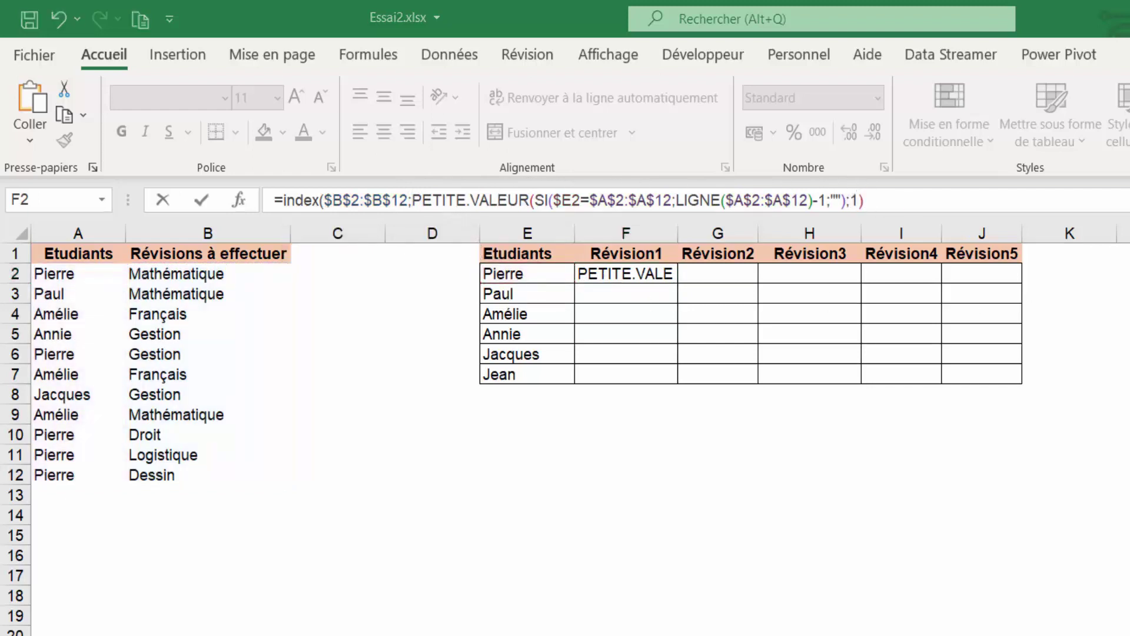
click(891, 199)
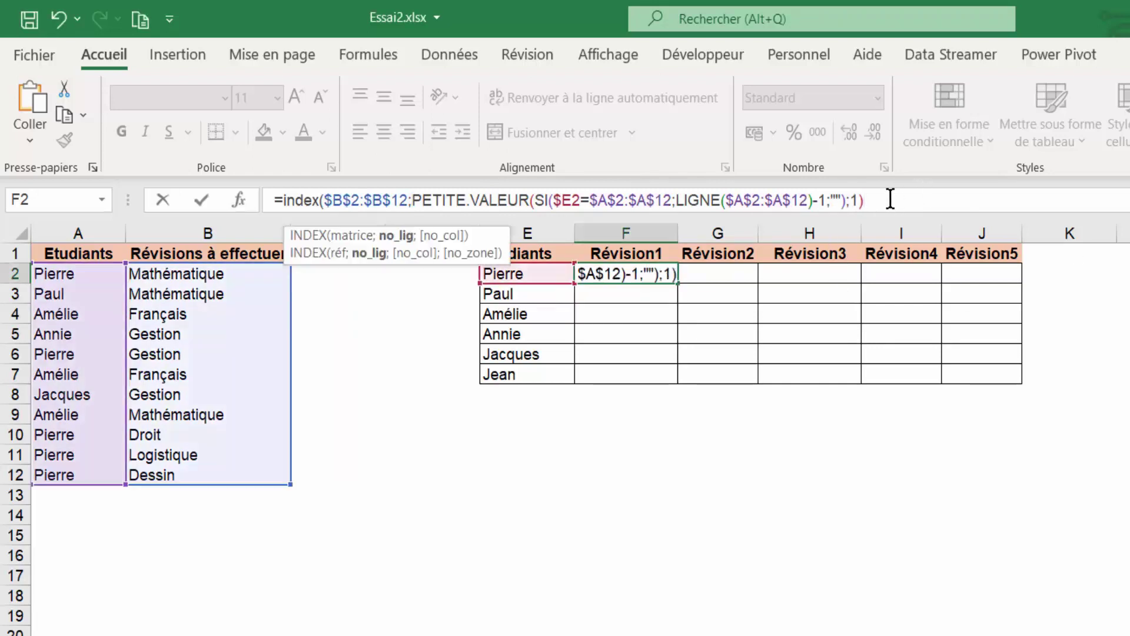
text())
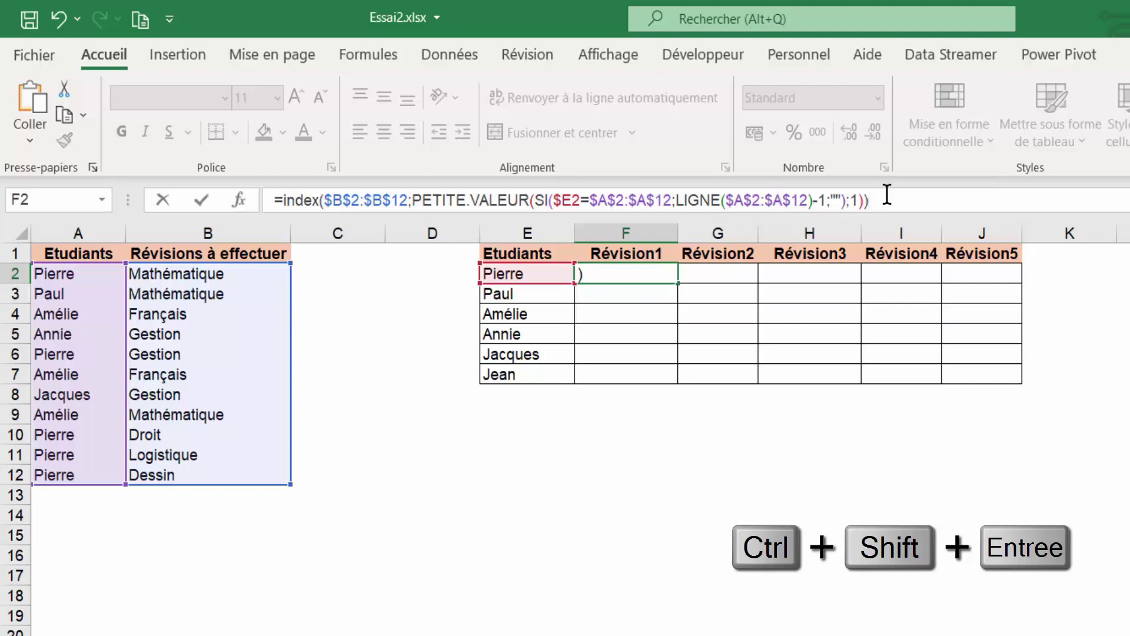
key(ctrl+shift+Return)
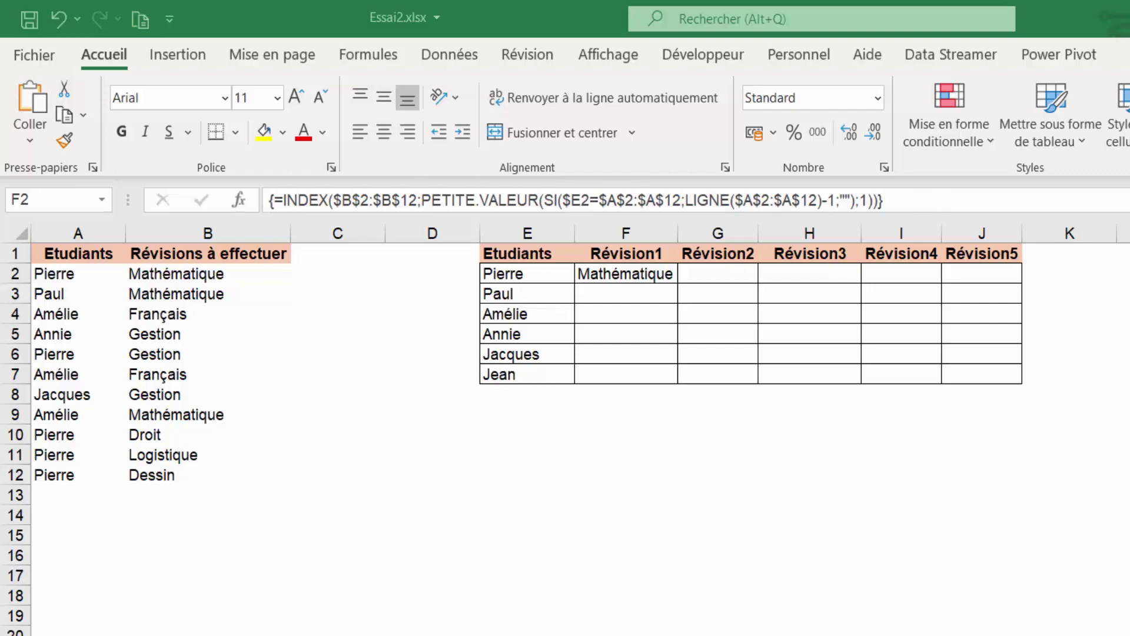
Copy the INDEX formula from F2 into G2 and fit column G's width to its content
click(658, 275)
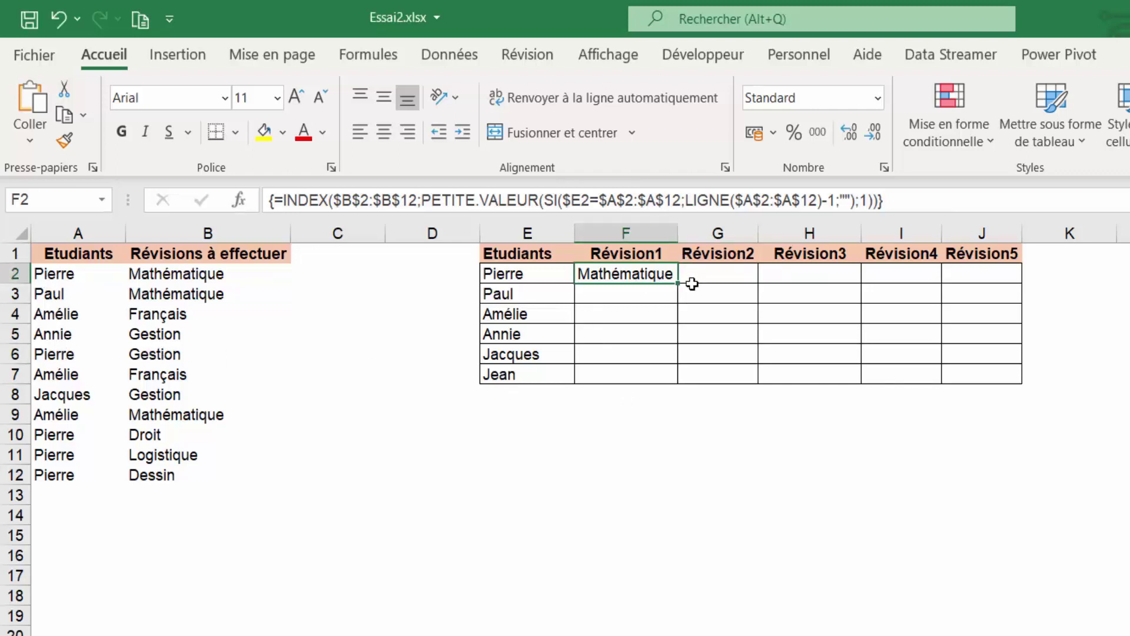
drag(681, 285, 729, 285)
click(732, 269)
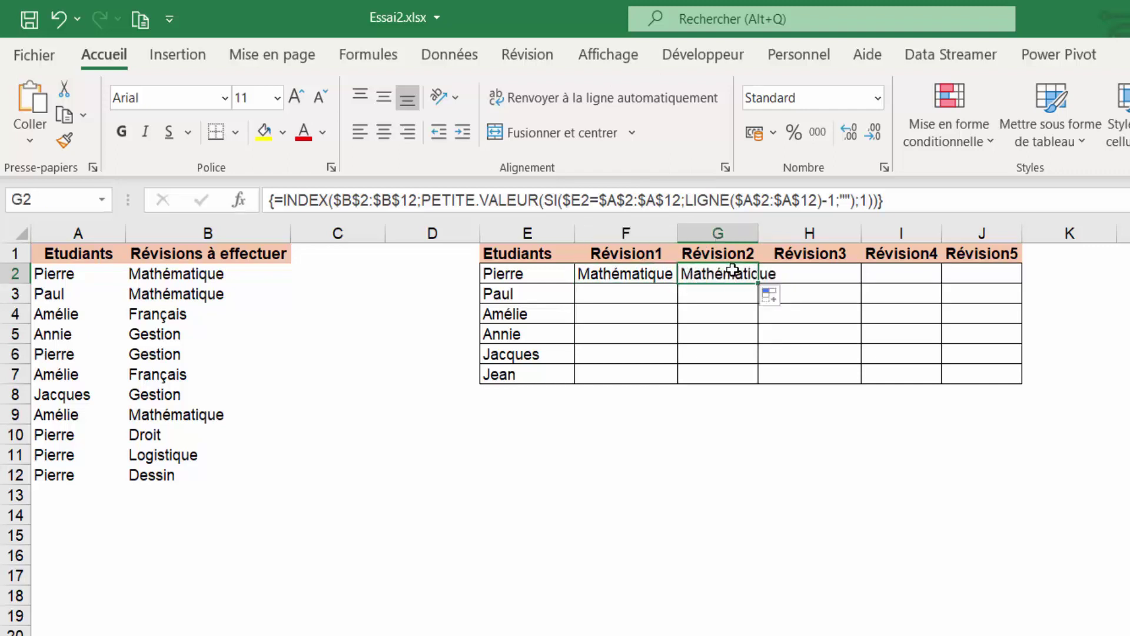
double_click(758, 233)
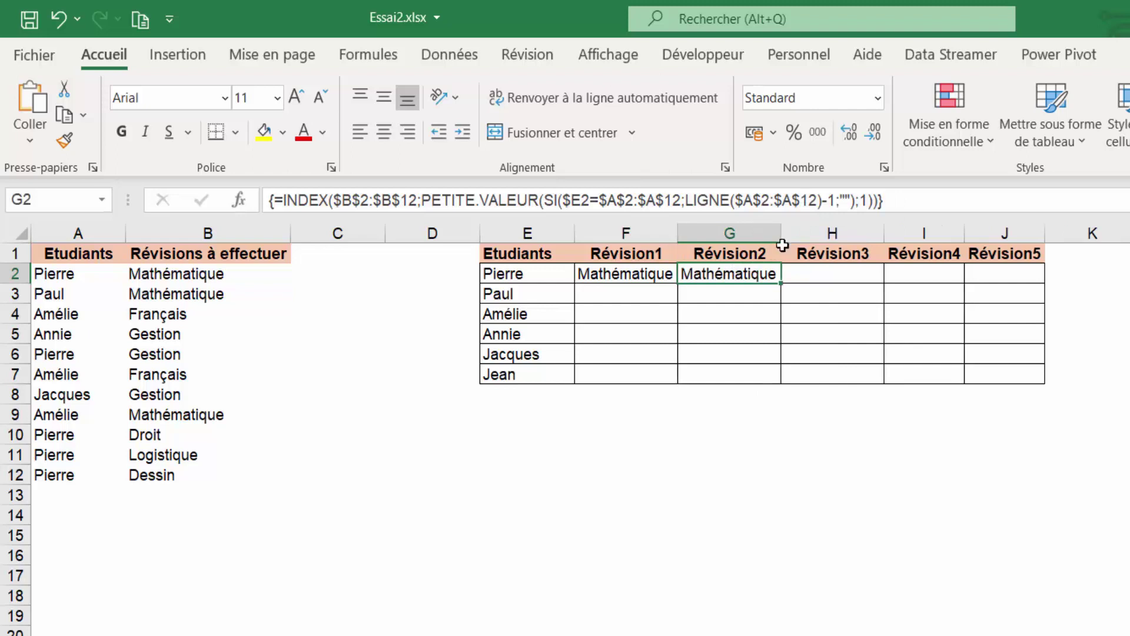
Set the k argument of PETITE.VALEUR in G2 to 2
click(866, 199)
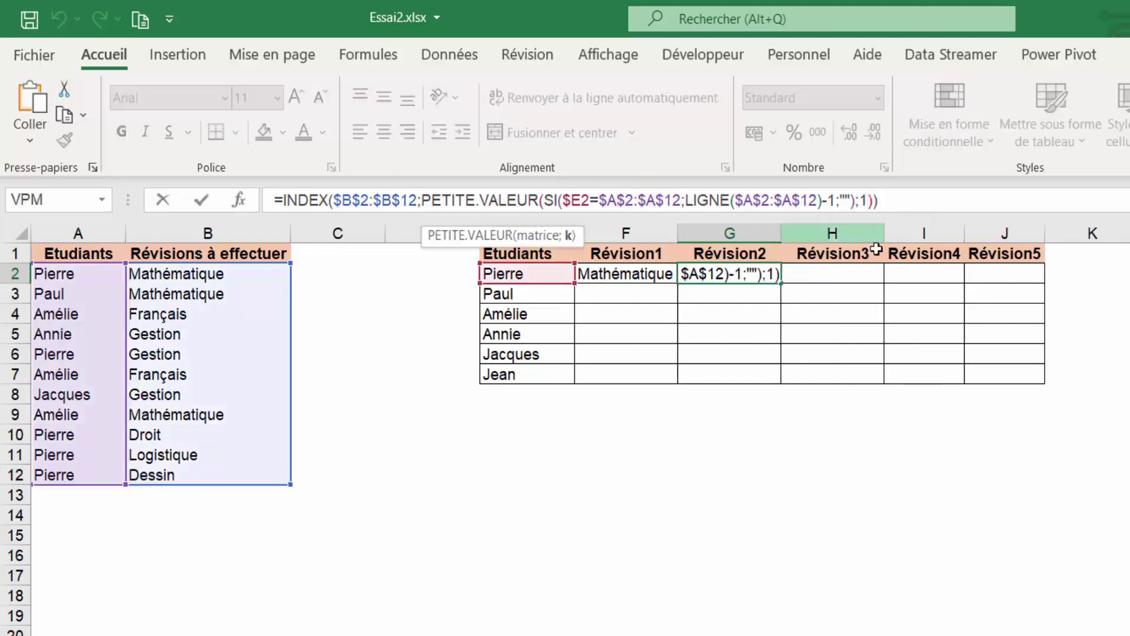
key(BackSpace)
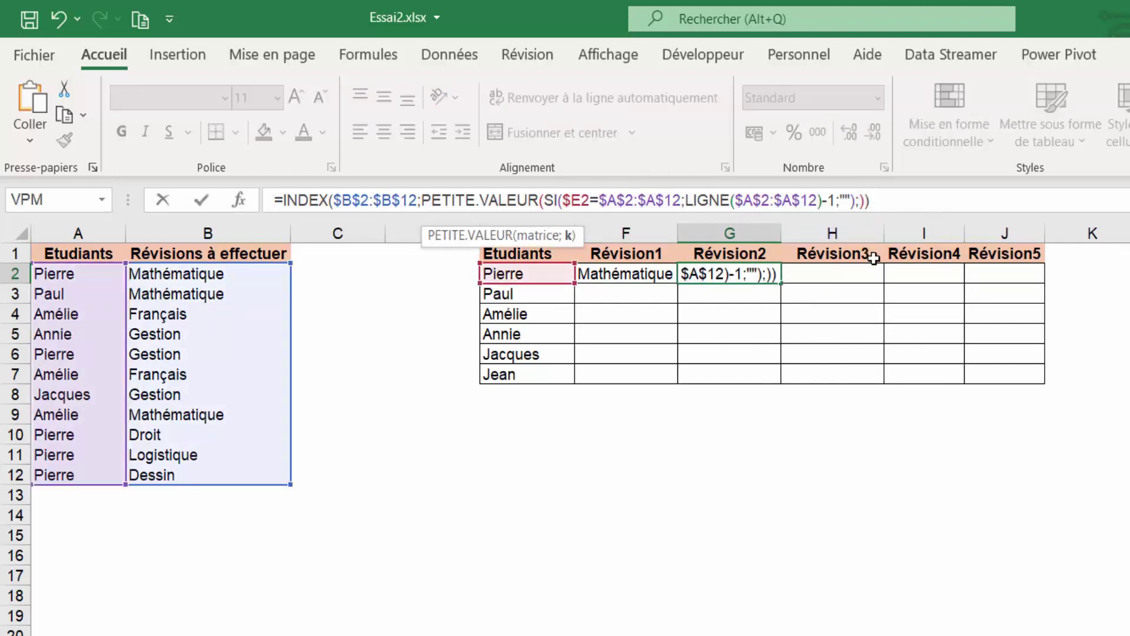
text(2)
key(Return)
key(Up)
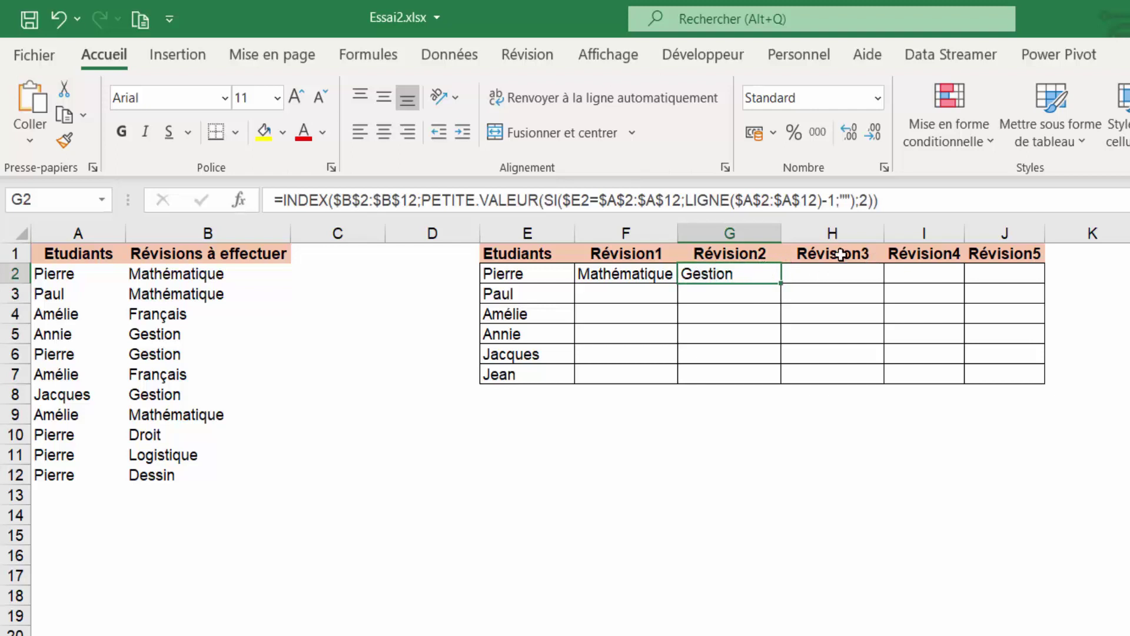
click(834, 285)
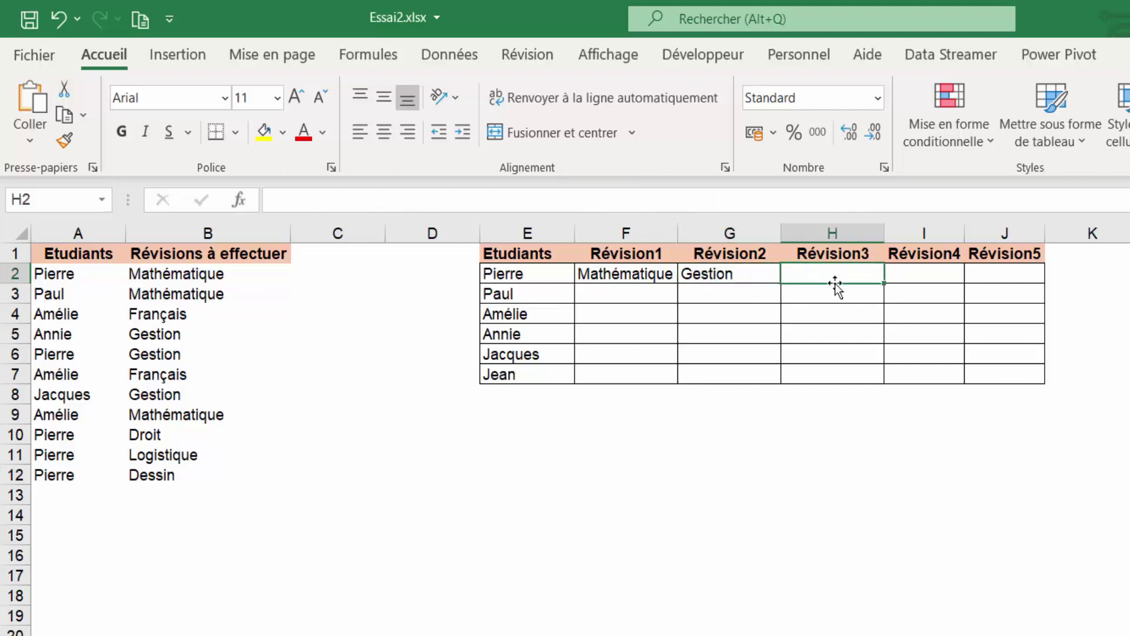
click(918, 273)
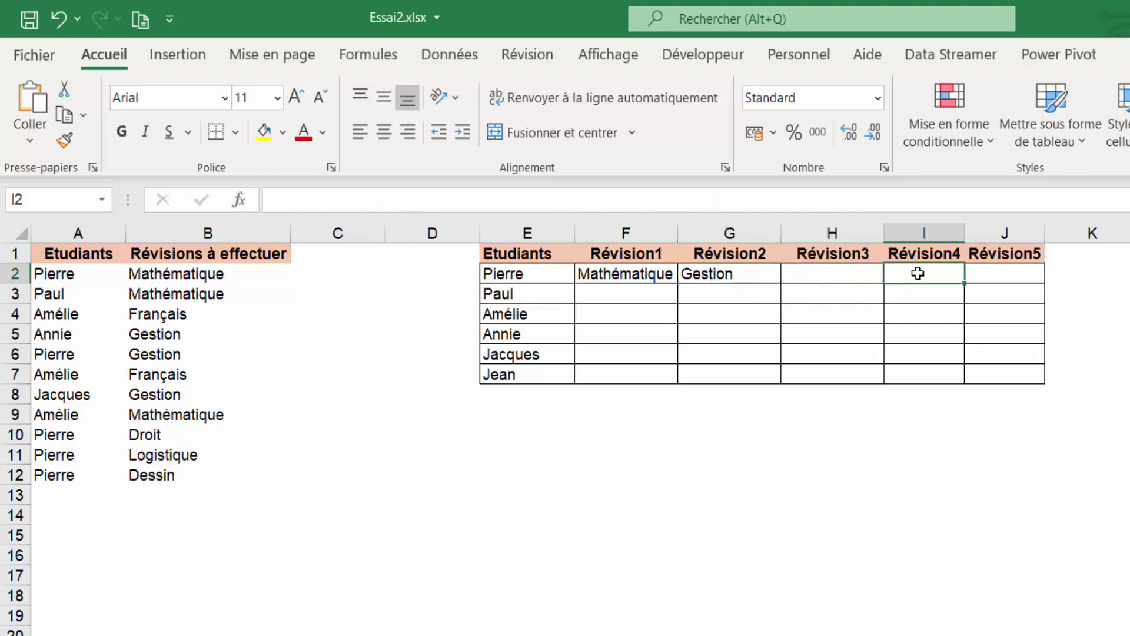
Replace the k argument of PETITE.VALEUR in F2 with COLONNES(F1:F1)
double_click(606, 278)
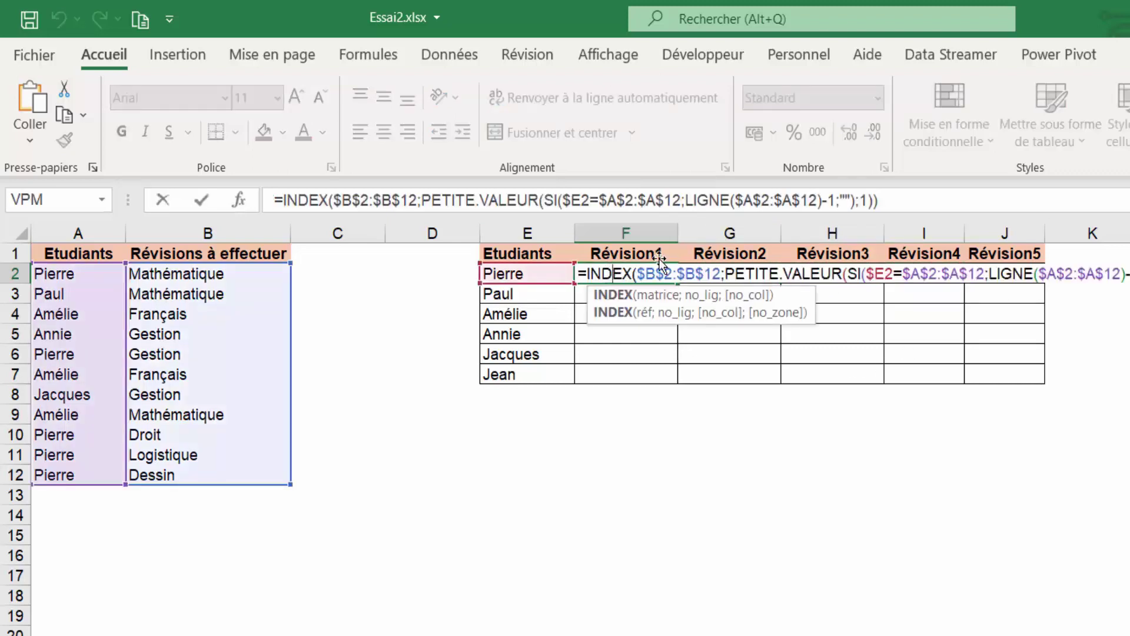
click(859, 200)
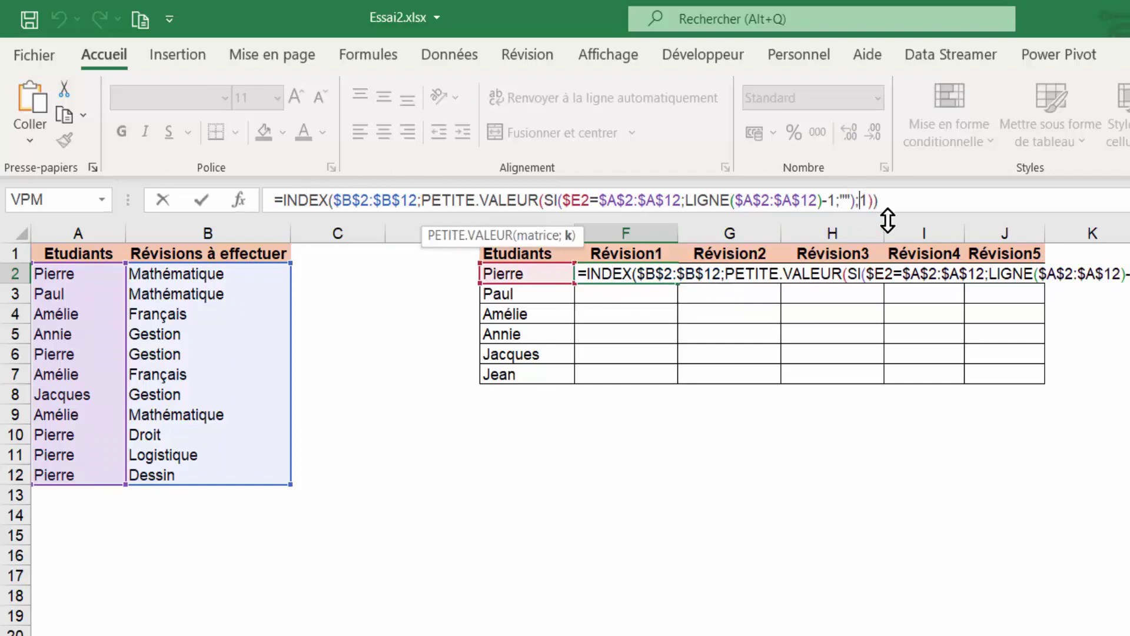
key(Delete)
text(co)
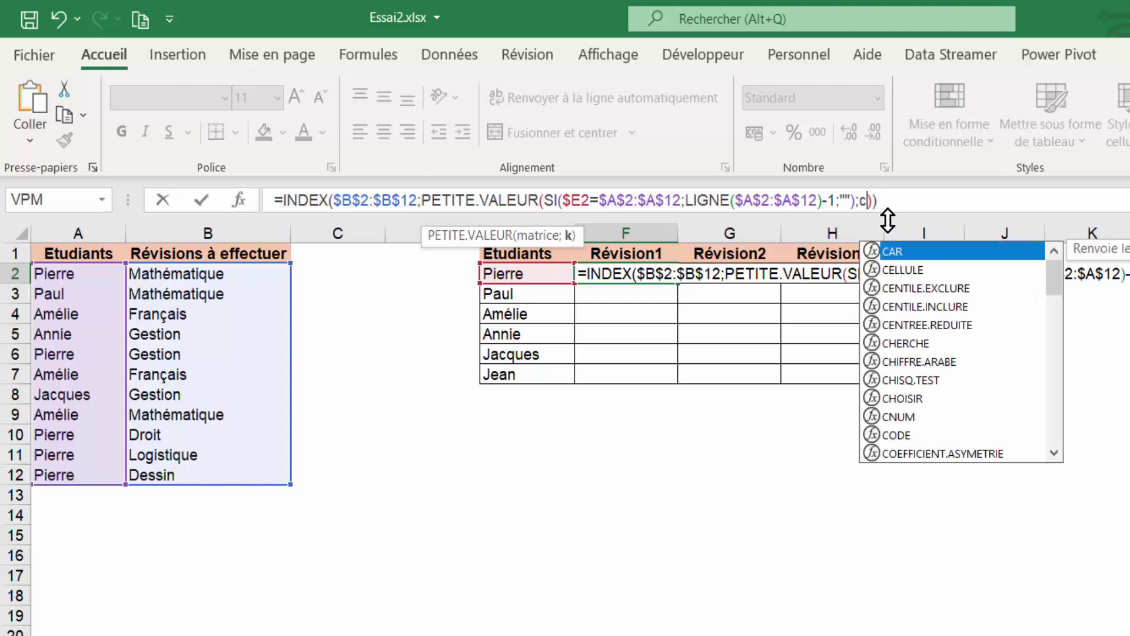
text(lonnes)
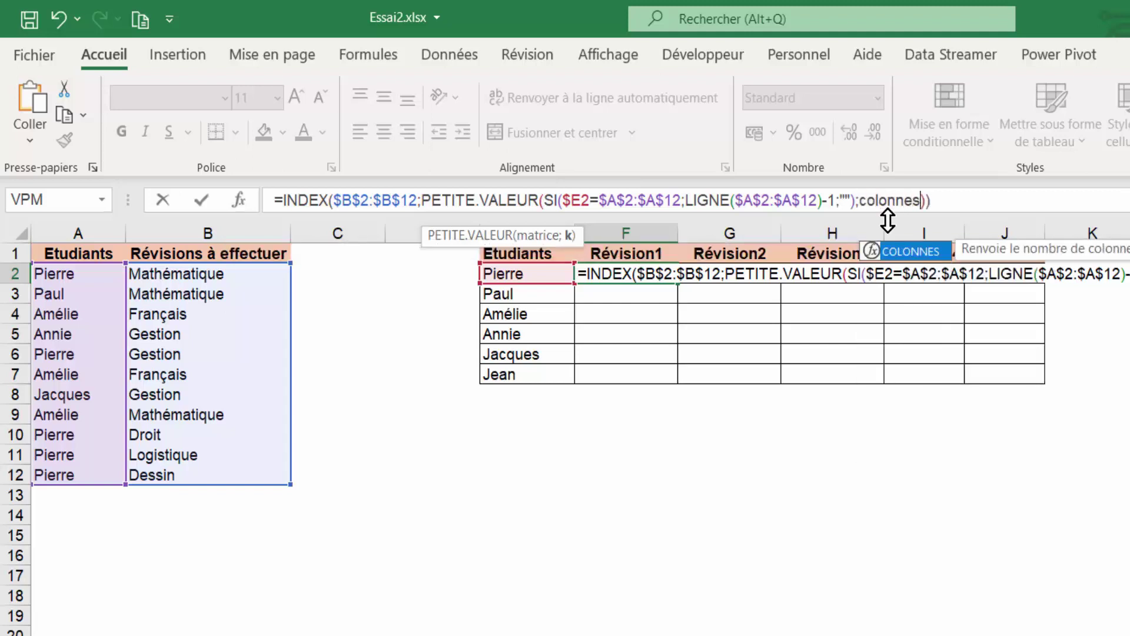
text(()
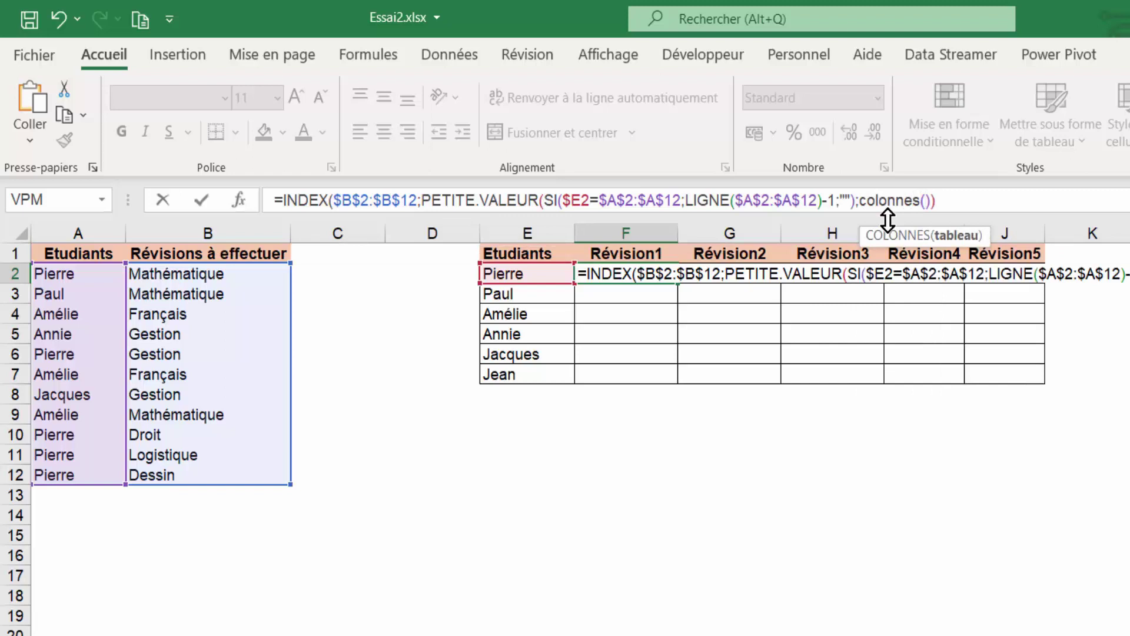
click(614, 254)
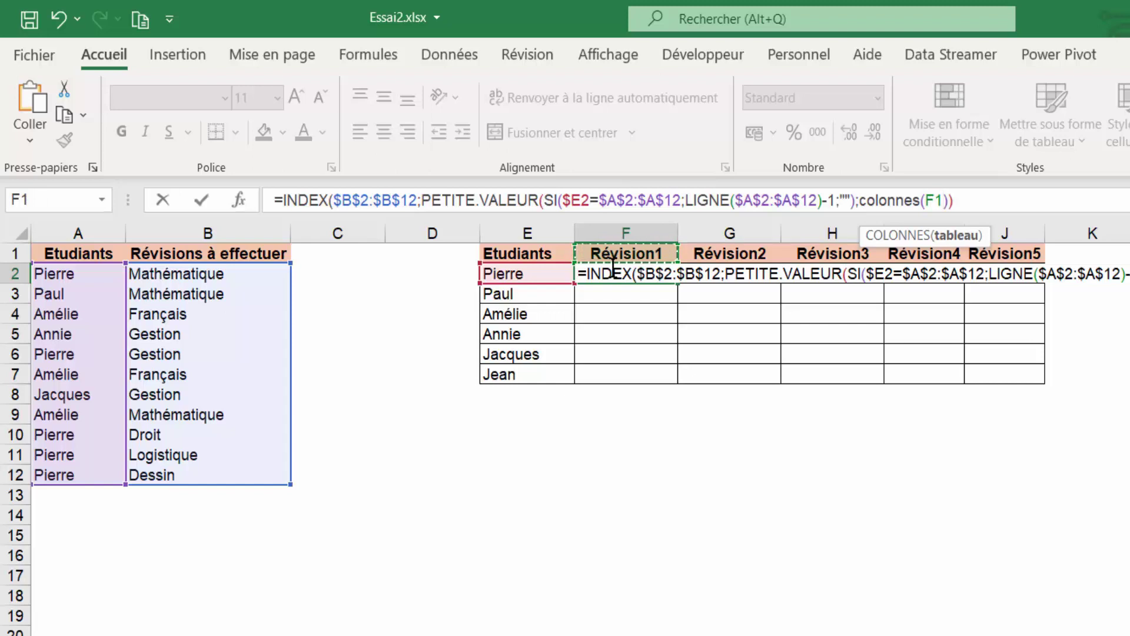
text(:F1)
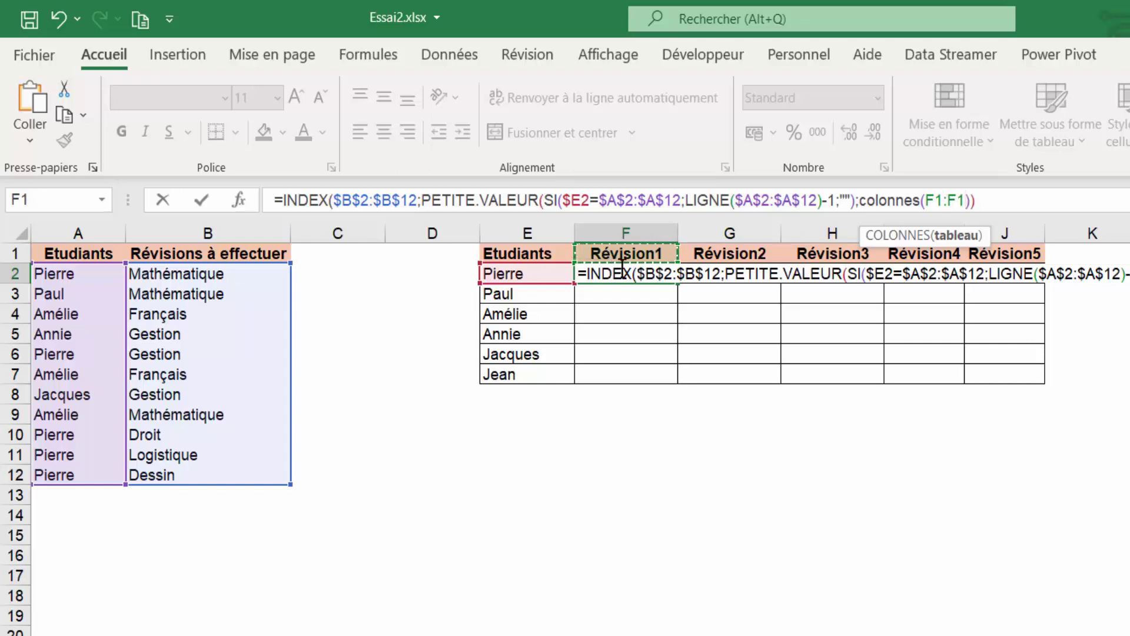
Make the first reference in COLONNES absolute as $F$1:F1, and validate F2 as an array formula, accepting the proposed closing parenthesis
click(943, 200)
key(F4)
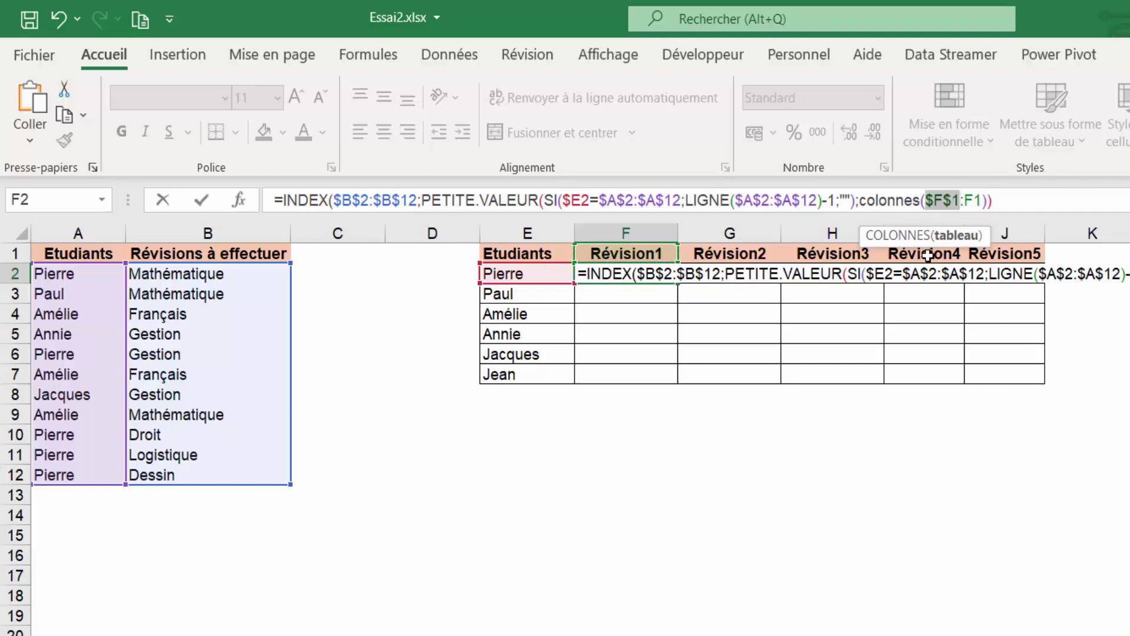
click(1010, 197)
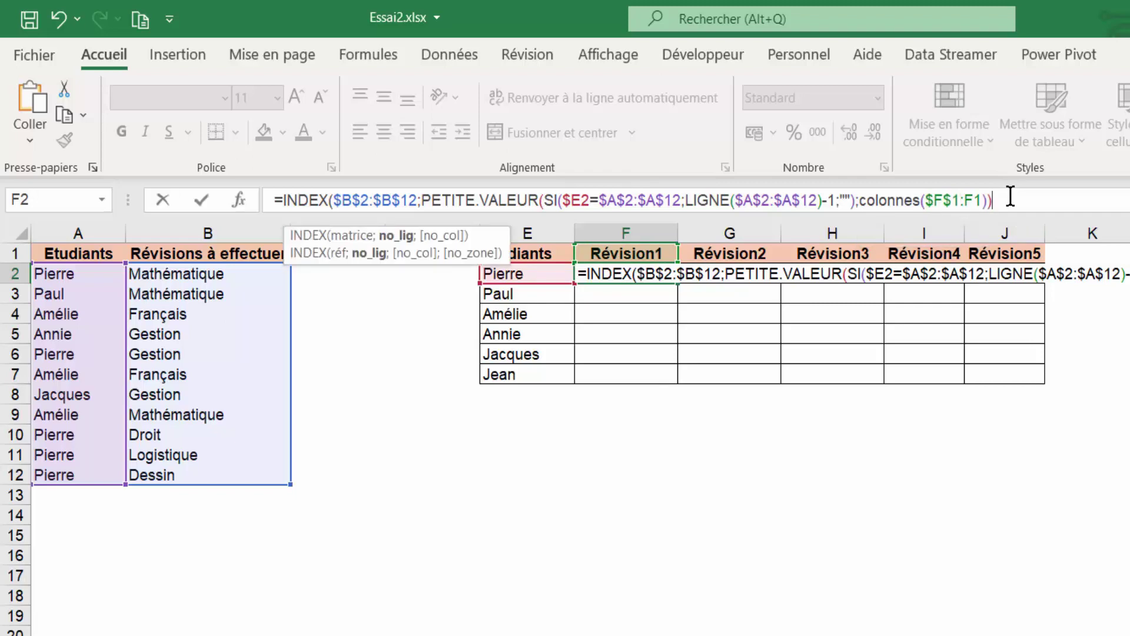
key(ctrl+shift+Return)
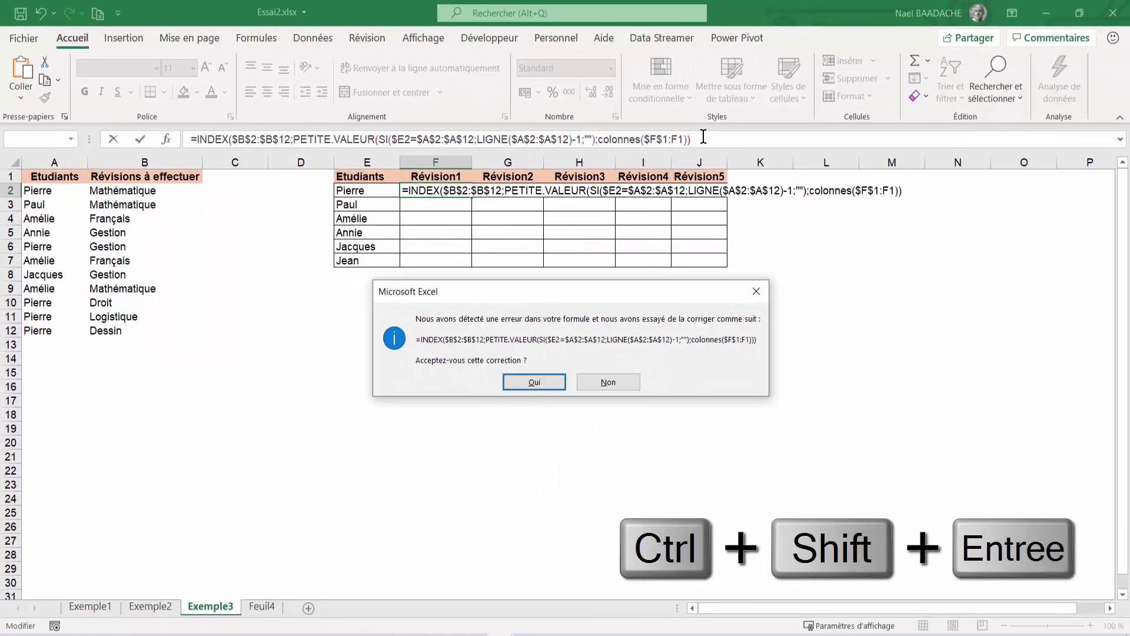
key(Return)
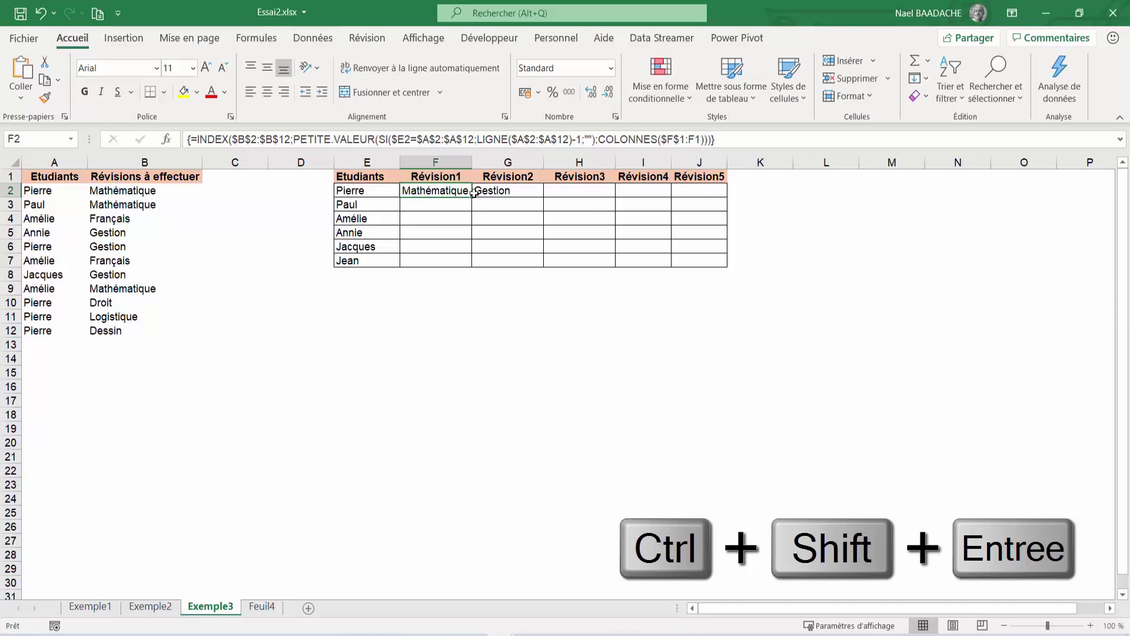
Copy the INDEX array formula from F2 across and down the table to J7
drag(470, 198, 721, 264)
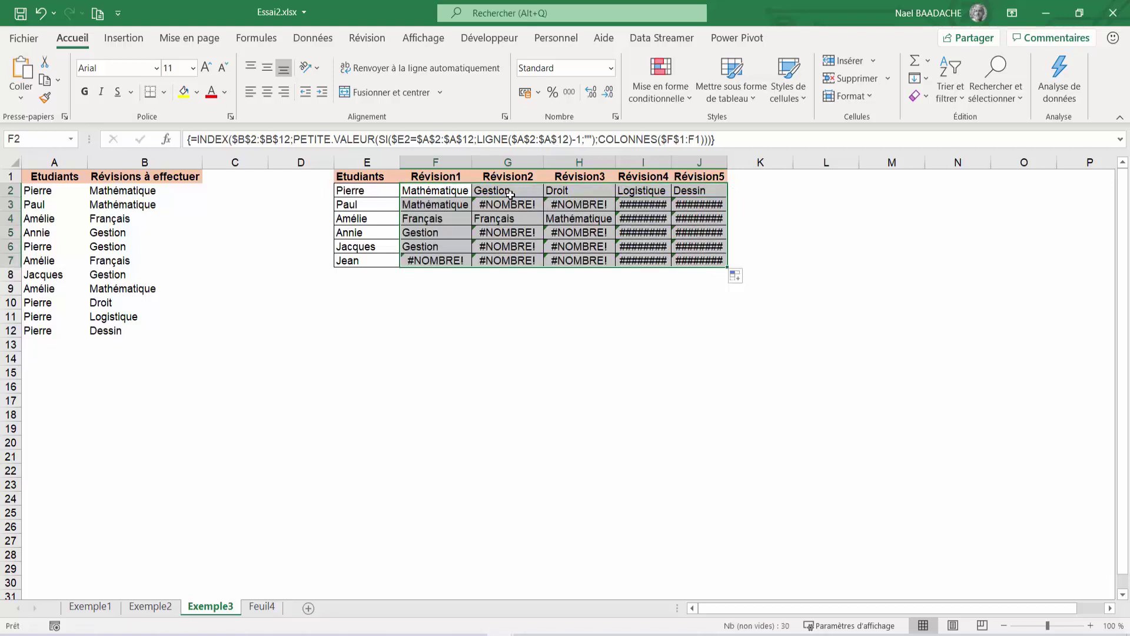
click(448, 192)
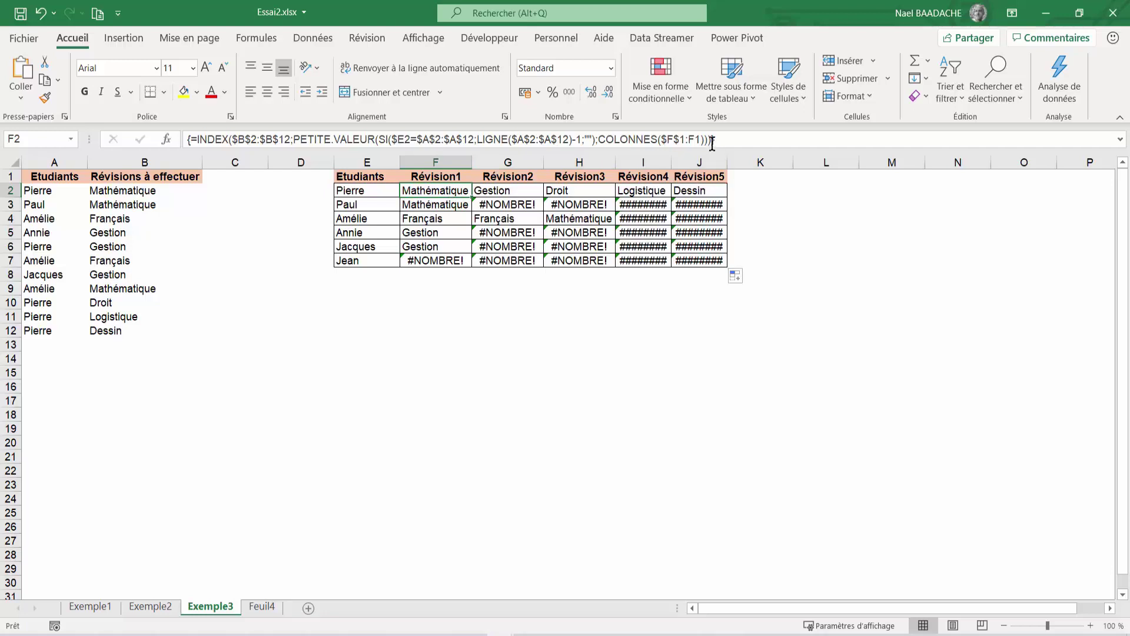
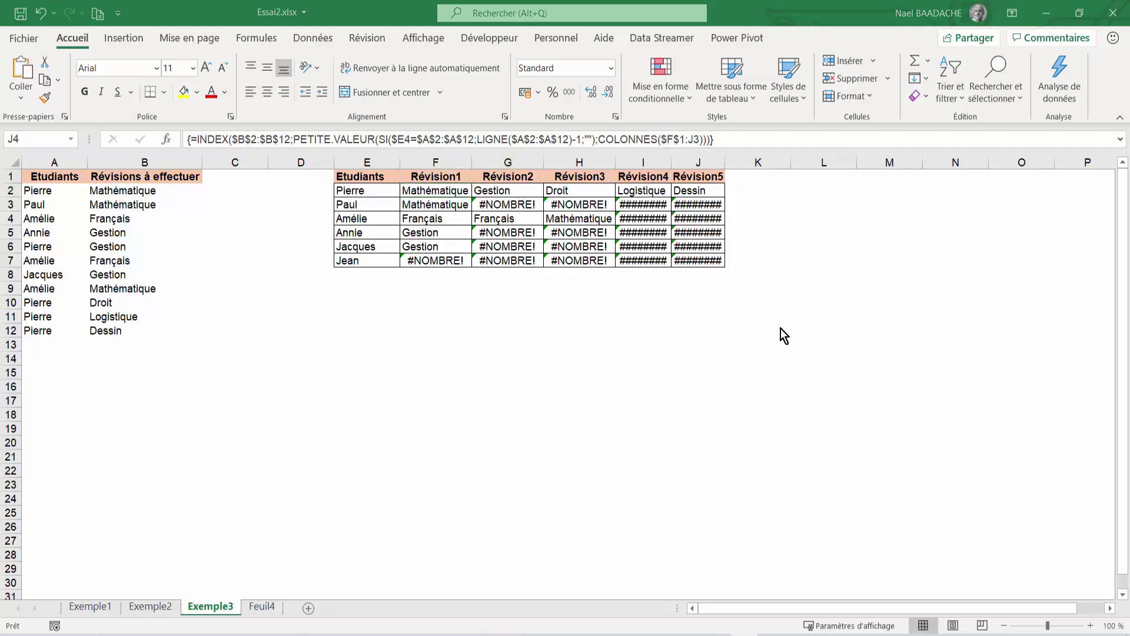
click(525, 273)
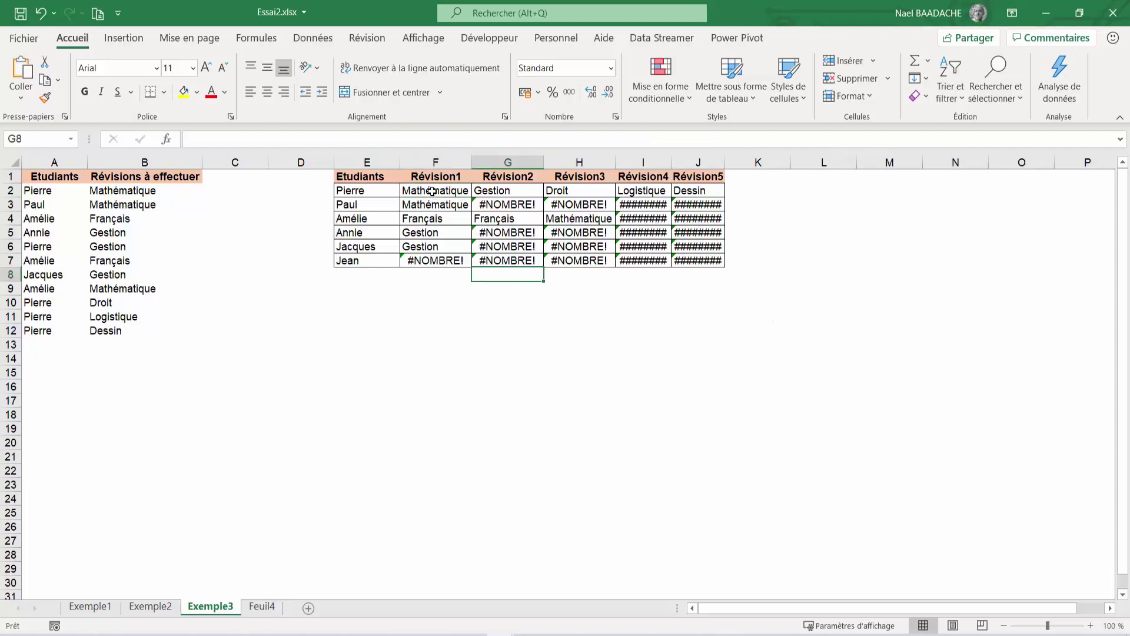
Wrap the INDEX formula in F2 in SIERREUR with "" as the error value, and validate it as an array formula
click(433, 192)
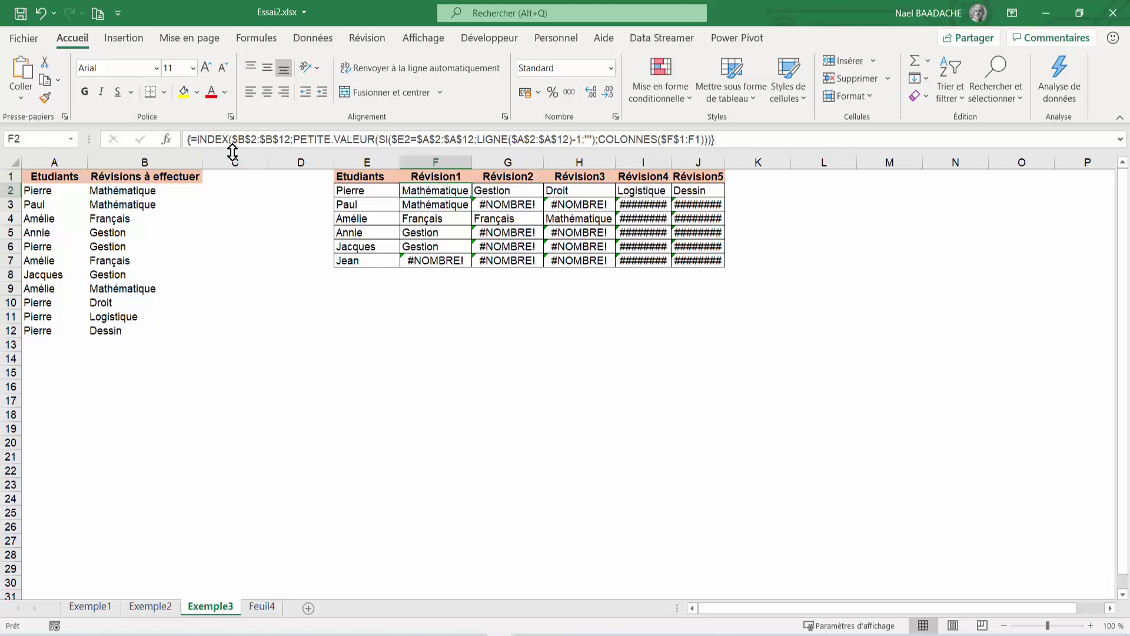
click(198, 139)
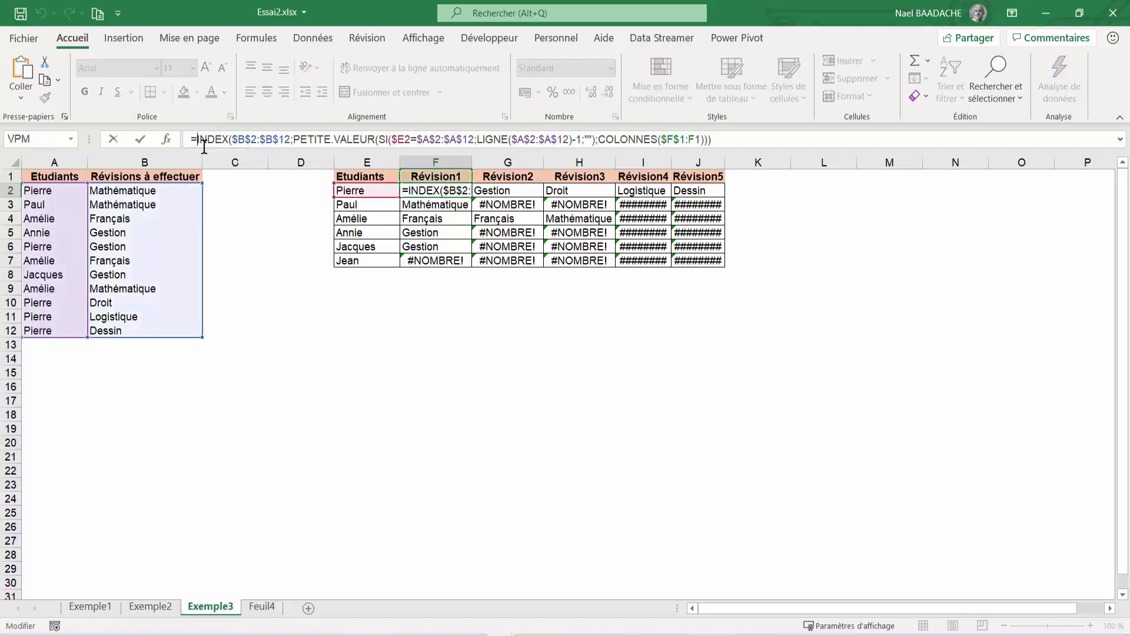
text(sierreur)
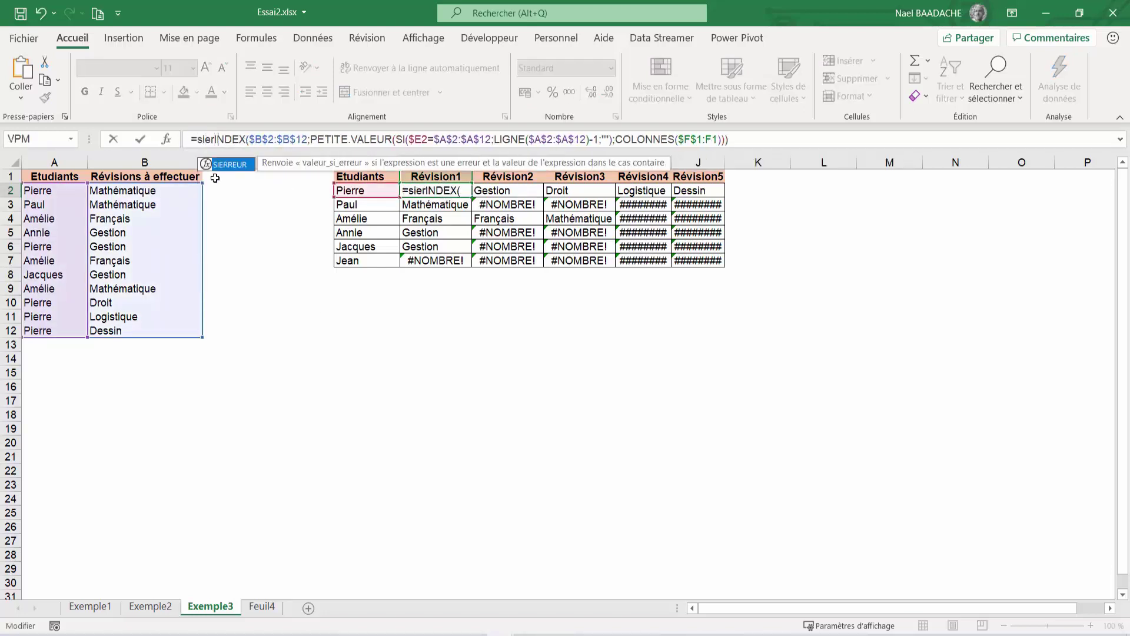
text(()
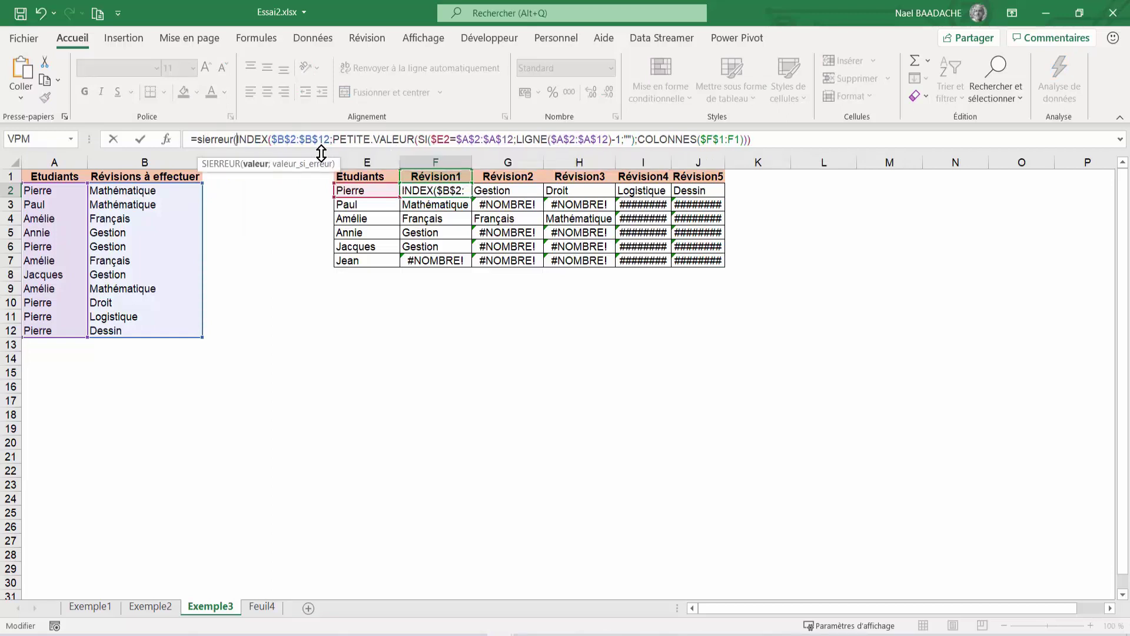
click(762, 142)
text(;)
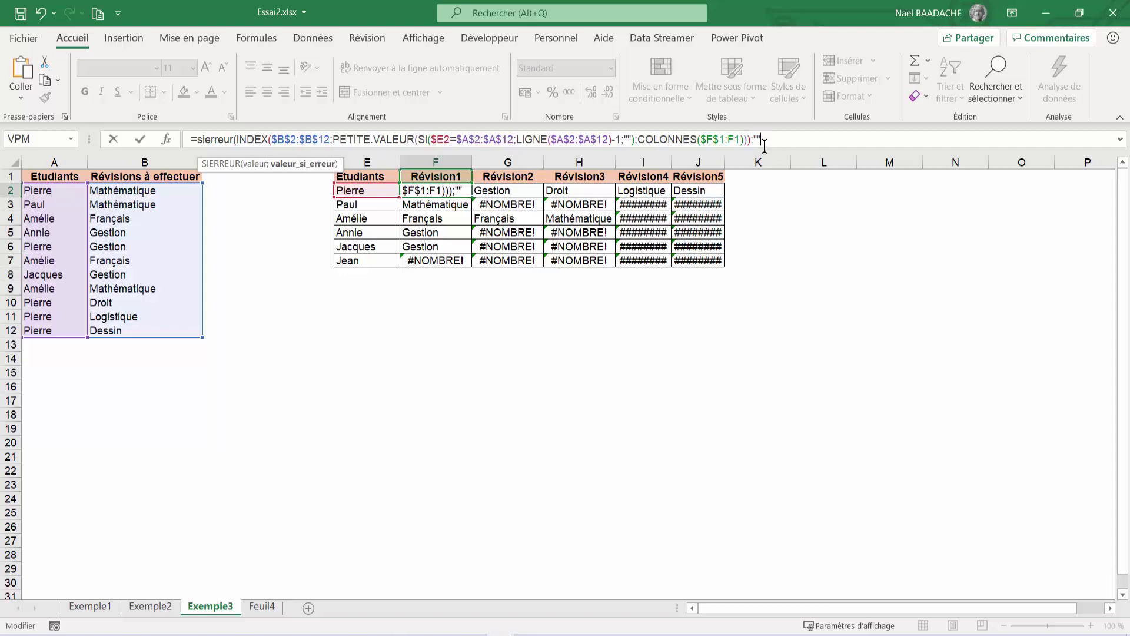
text(""))
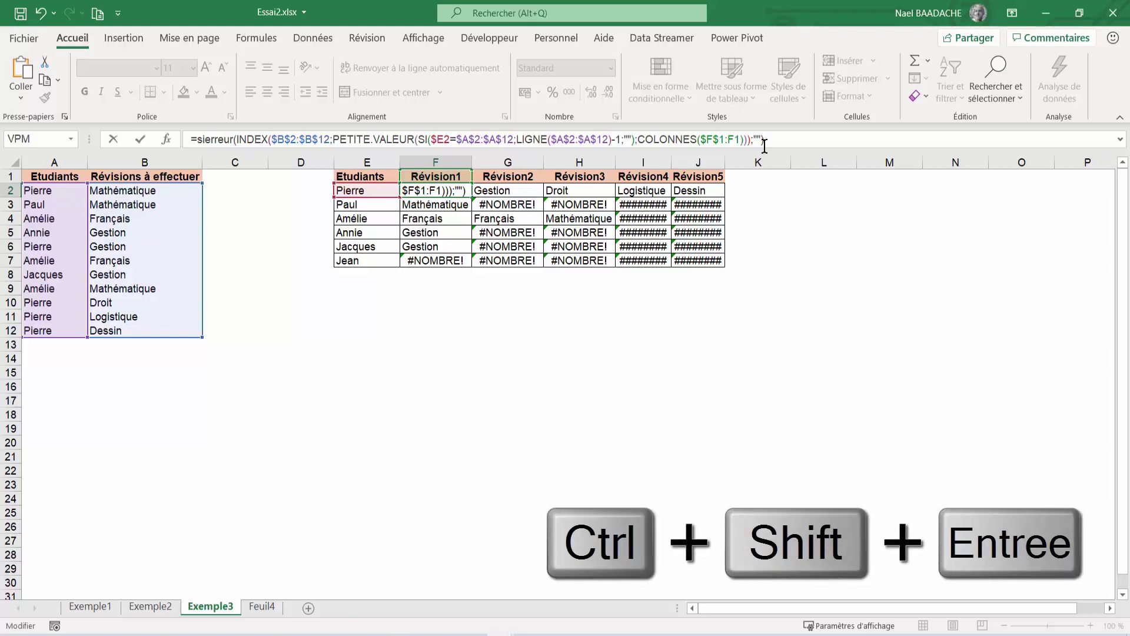
key(ctrl+shift+Return)
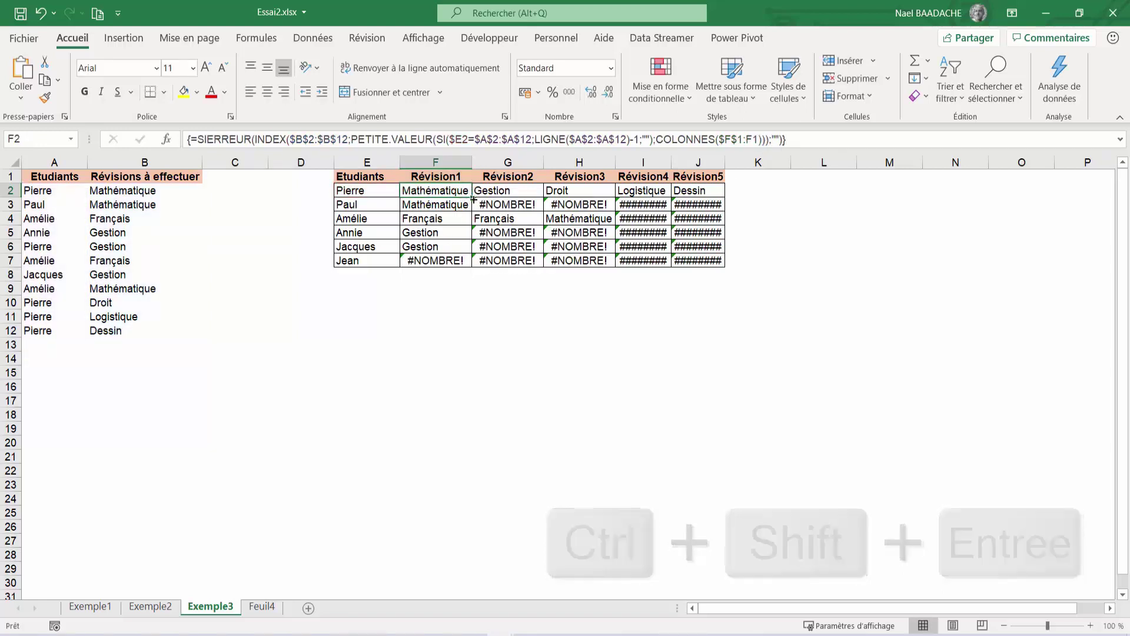
Copy the SIERREUR array formula from F2 through J7 and check the formulas in H6 and F3
drag(474, 199, 717, 265)
click(834, 320)
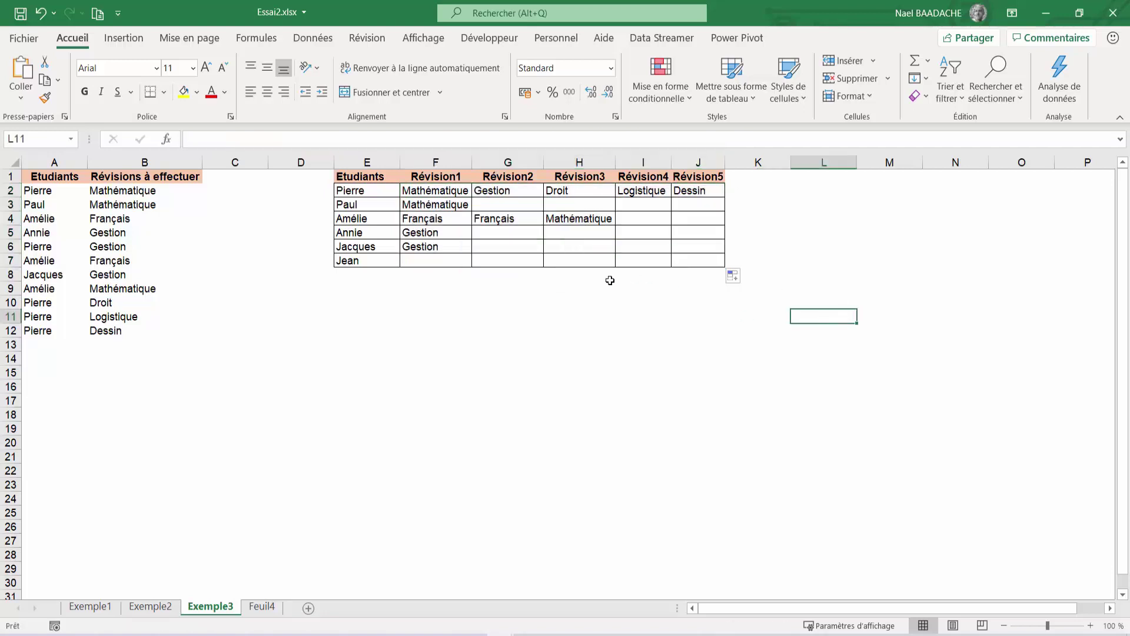
click(586, 242)
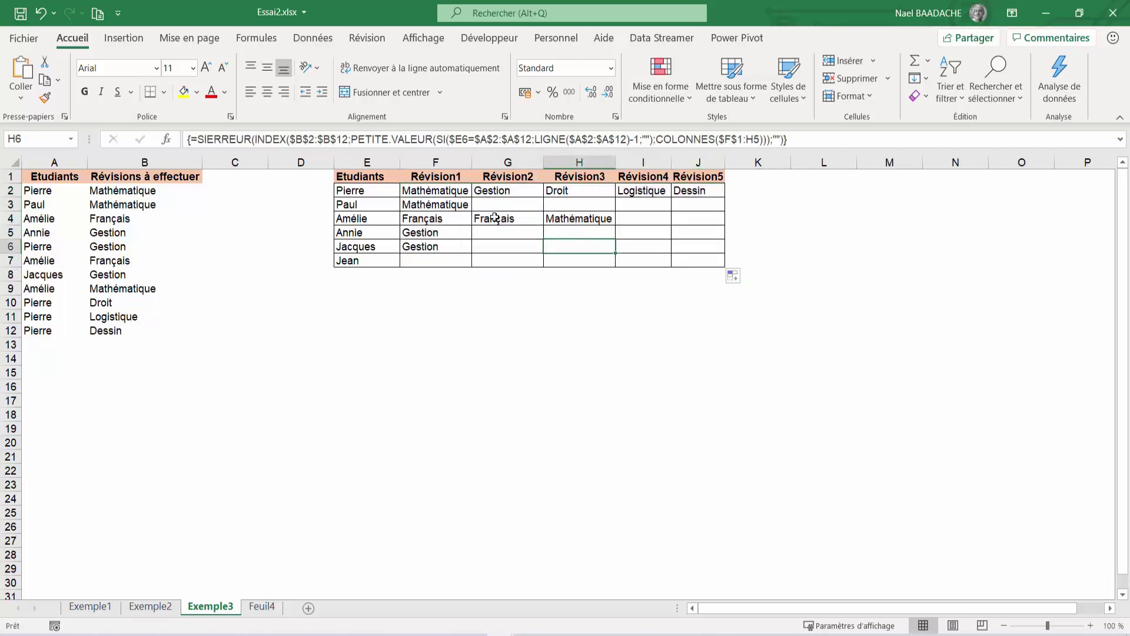
click(451, 204)
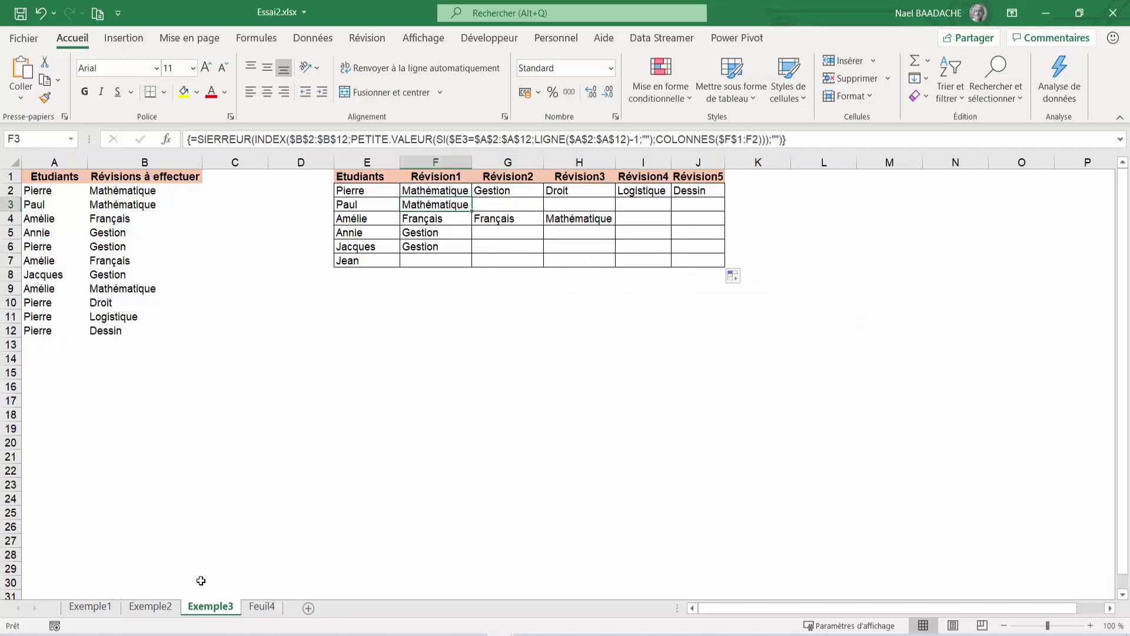
Compare the table with the helper-column version on the Exemple2 sheet, and return to cell G4 on Exemple3
click(151, 606)
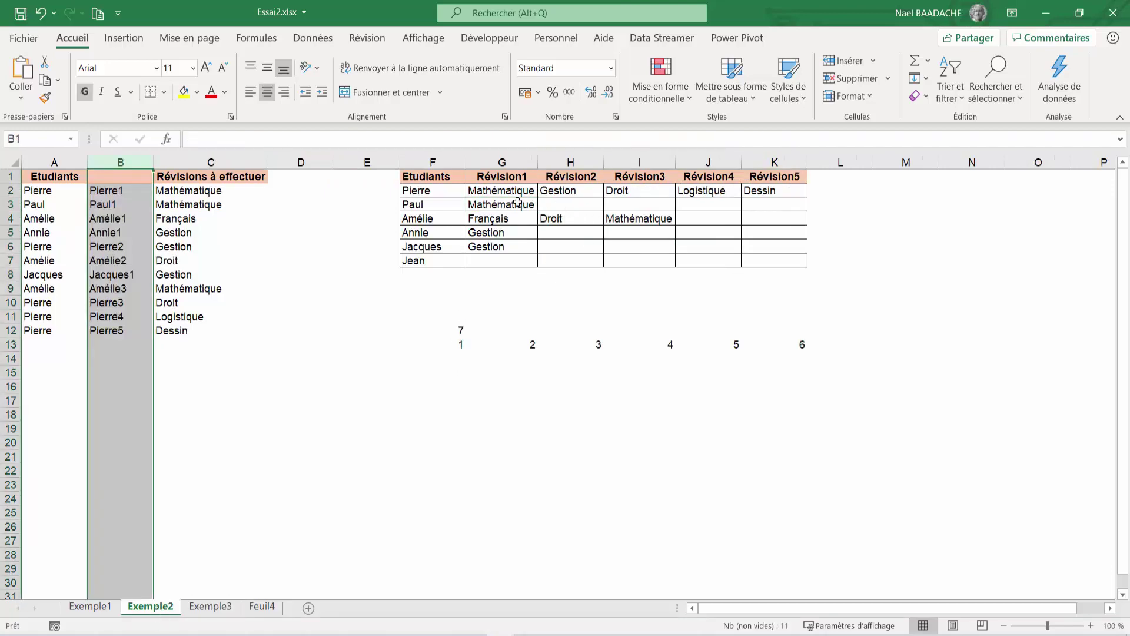
click(301, 359)
click(210, 606)
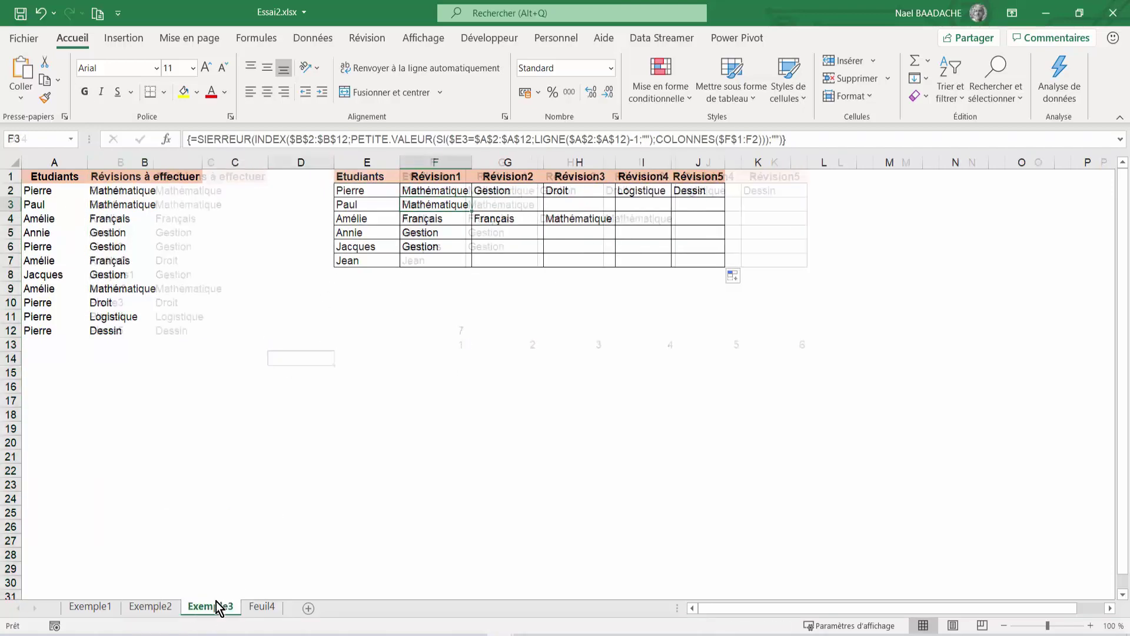
click(496, 223)
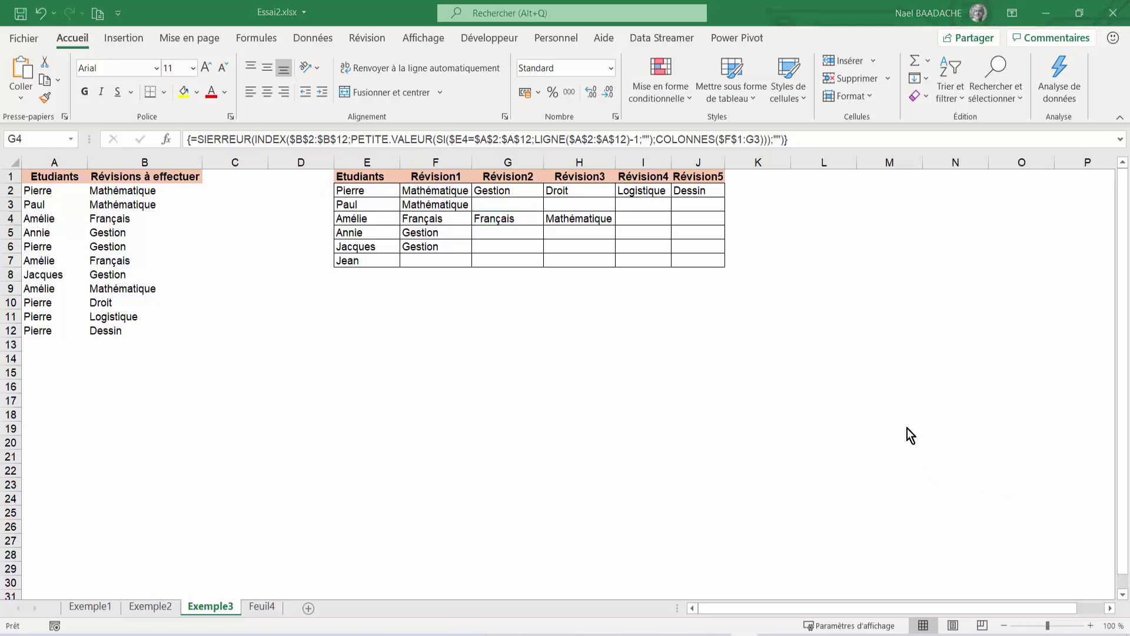
click(533, 398)
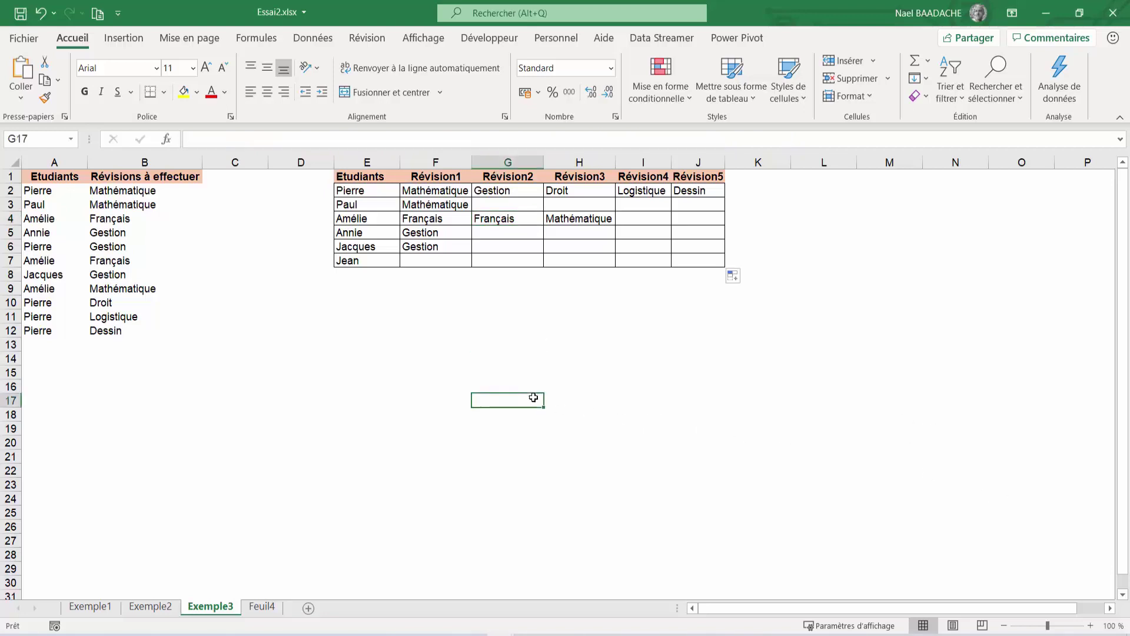
click(405, 360)
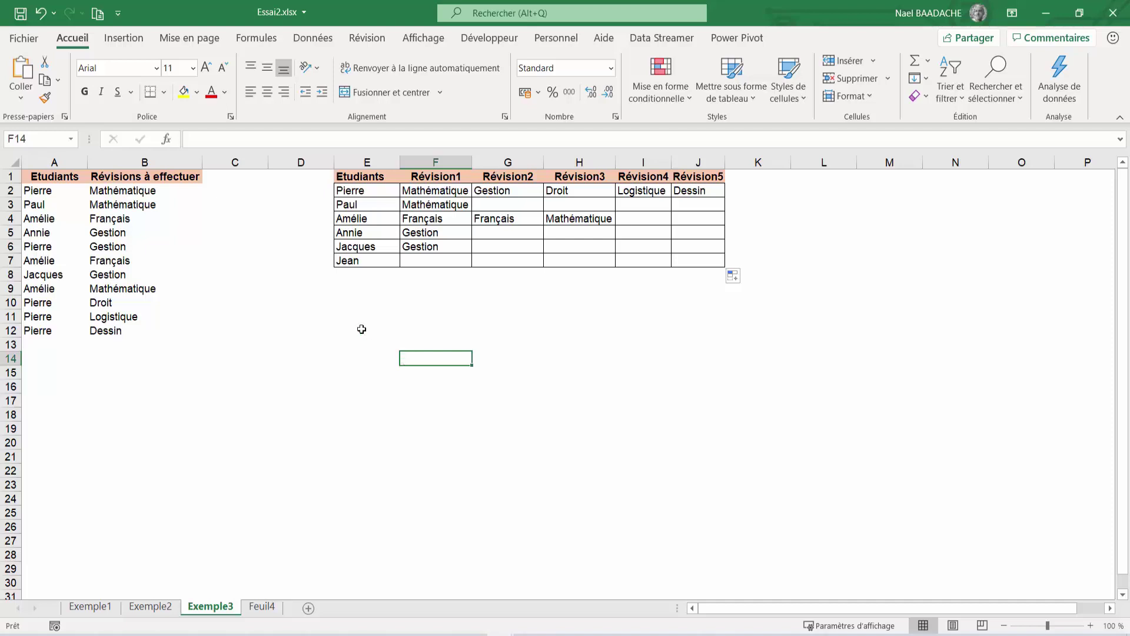
click(346, 315)
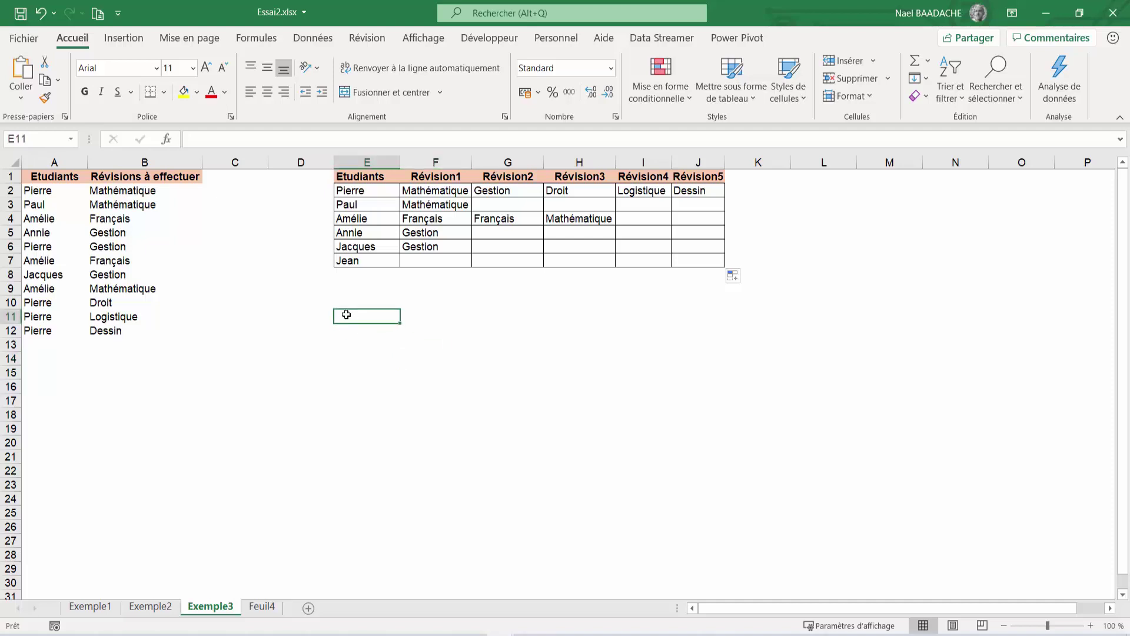
click(445, 190)
click(400, 360)
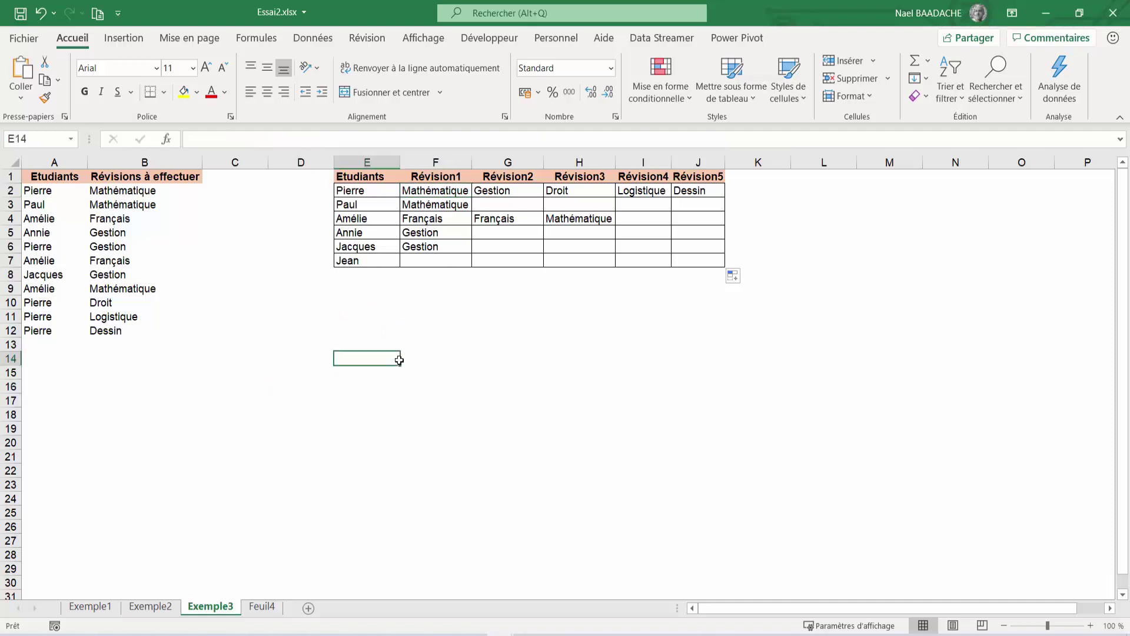